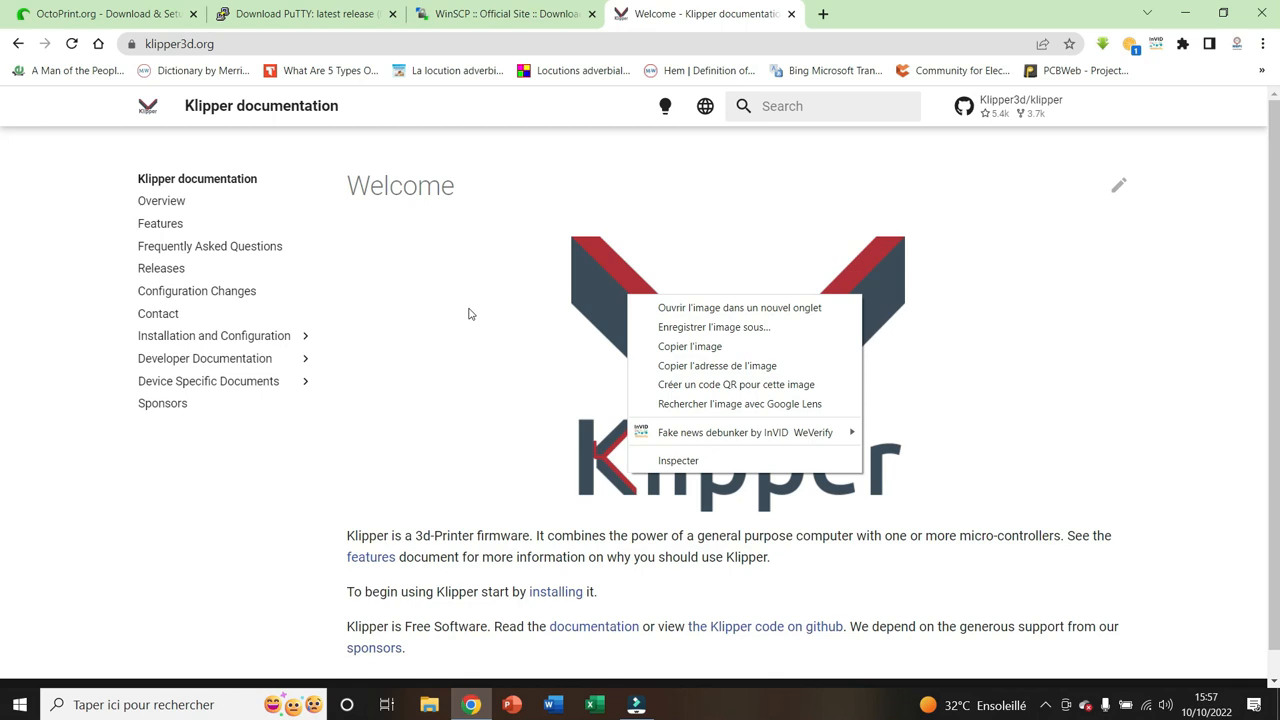
Look through the Klipper documentation from Overview to Contact, and expand the Installation and Configuration section
{"action": "left_click", "coordinate": [57, 211]}
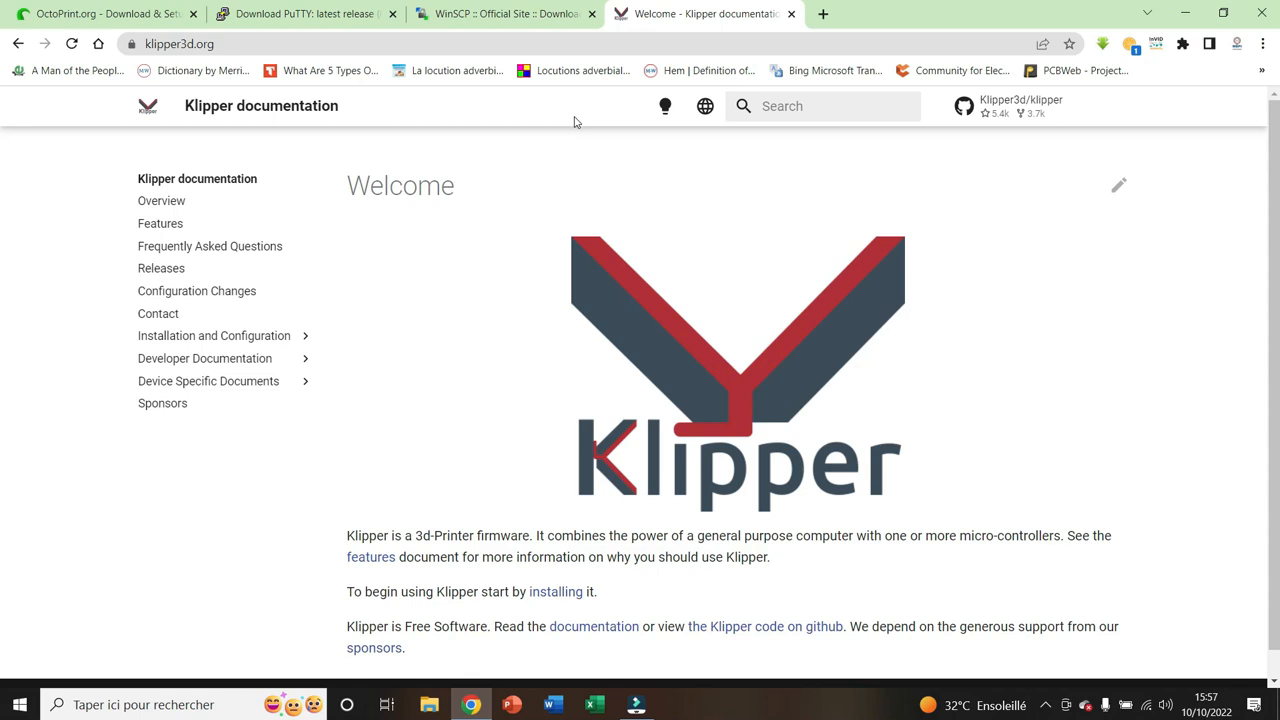
{"action": "scroll", "coordinate": [590, 236], "scroll_direction": "down", "scroll_amount": 1}
{"action": "scroll", "coordinate": [530, 240], "scroll_direction": "up", "scroll_amount": 1}
{"action": "left_click", "coordinate": [158, 204]}
{"action": "left_click", "coordinate": [160, 224]}
{"action": "left_click", "coordinate": [168, 246]}
{"action": "left_click", "coordinate": [161, 268]}
{"action": "left_click", "coordinate": [166, 292]}
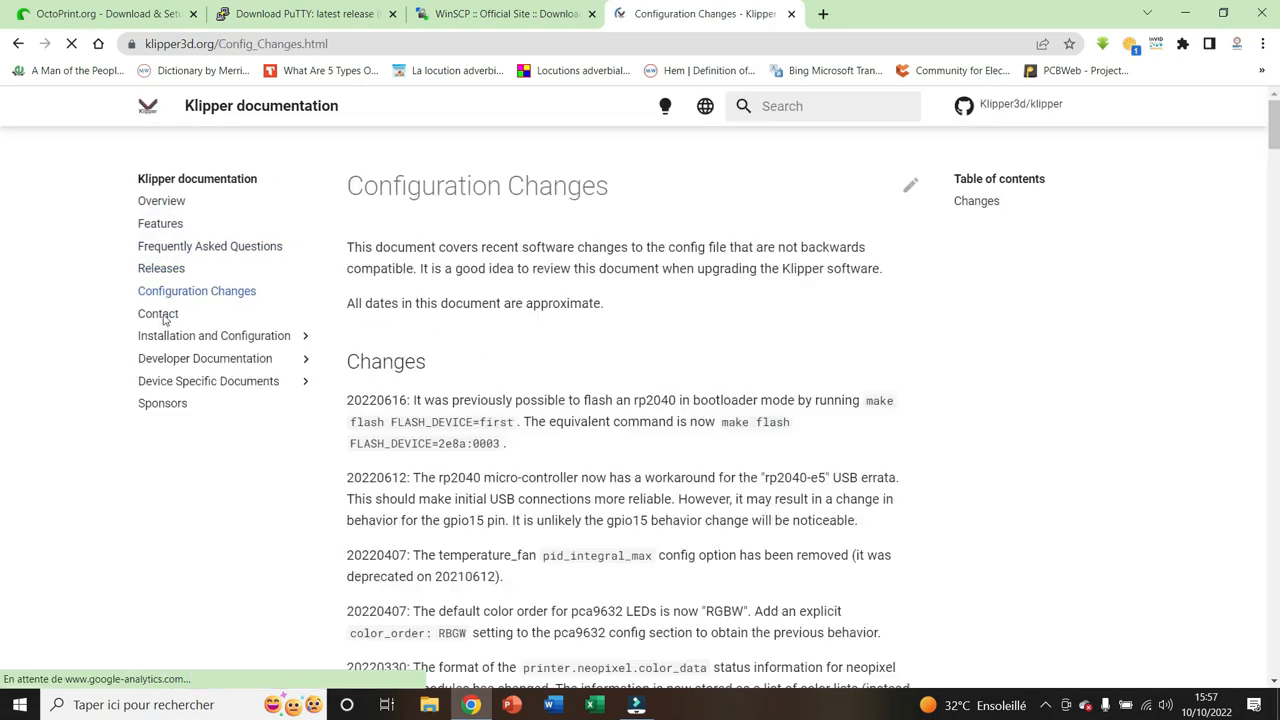
{"action": "left_click", "coordinate": [162, 314]}
{"action": "left_click", "coordinate": [171, 336]}
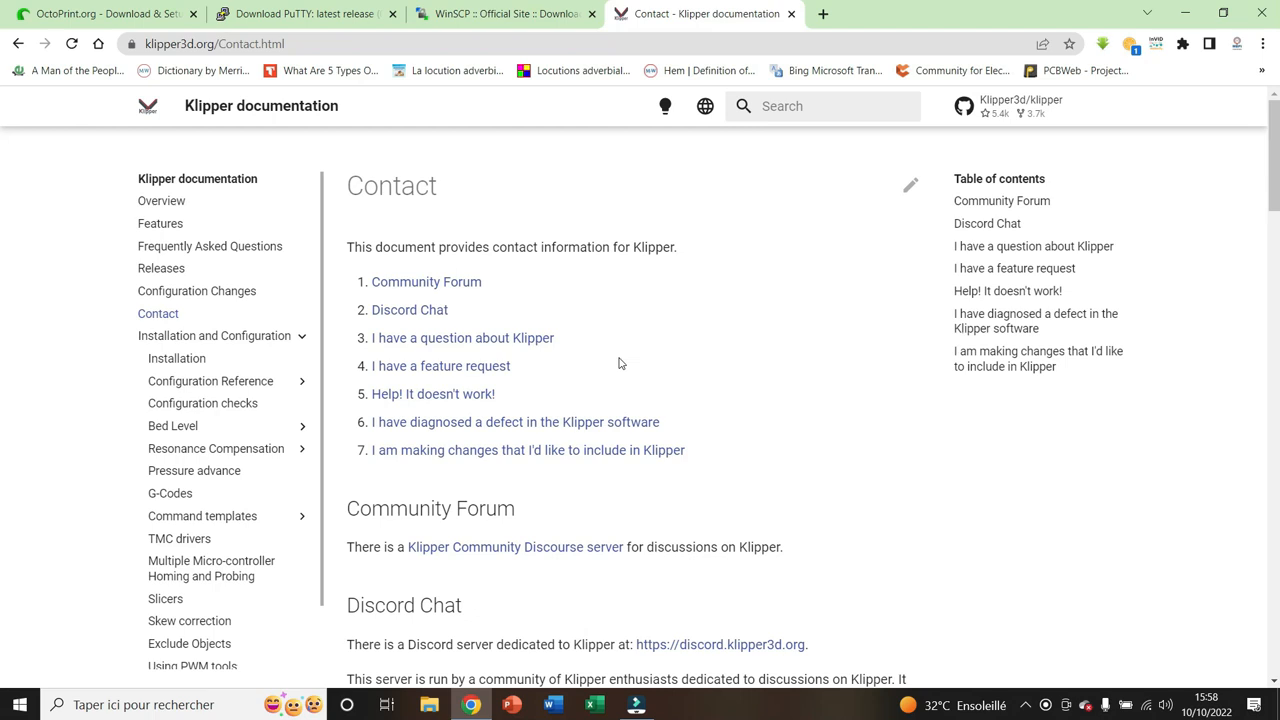
Download the WinSCP 5.21.5 installer from the WinSCP site and save it in the desktop's Tools folder
{"action": "left_click", "coordinate": [485, 14]}
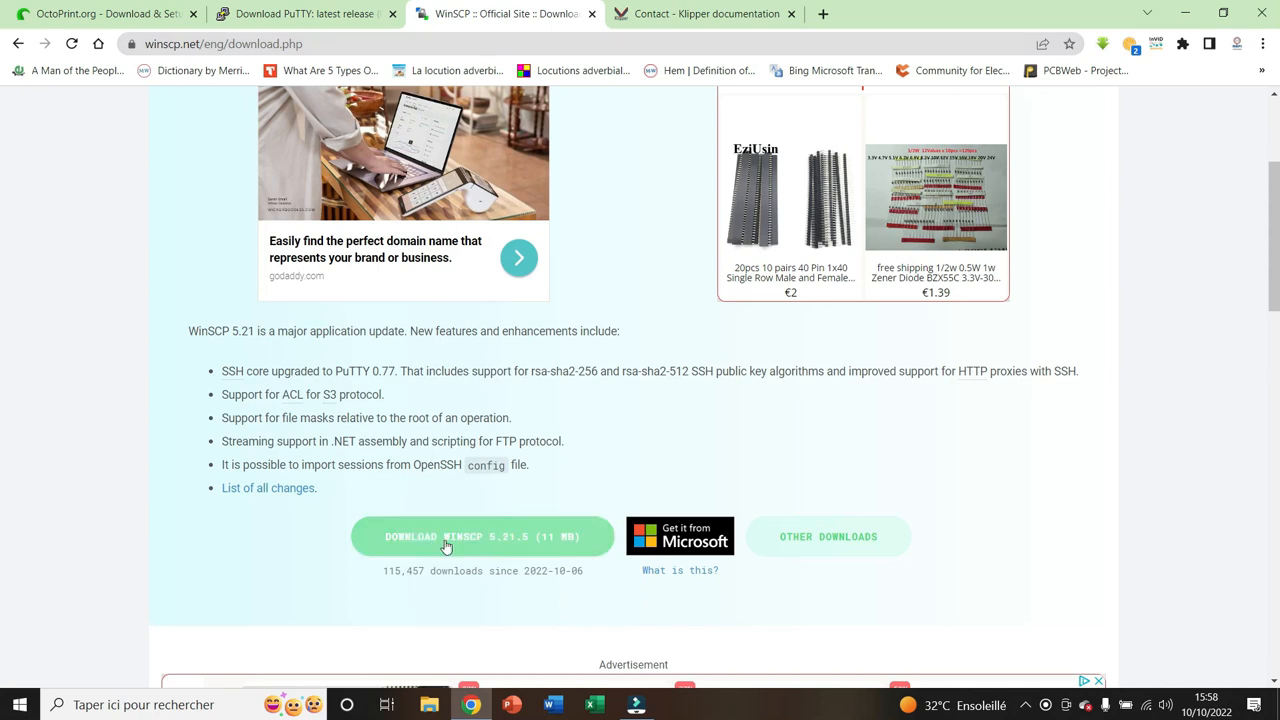
{"action": "scroll", "coordinate": [443, 545], "scroll_direction": "down", "scroll_amount": 1}
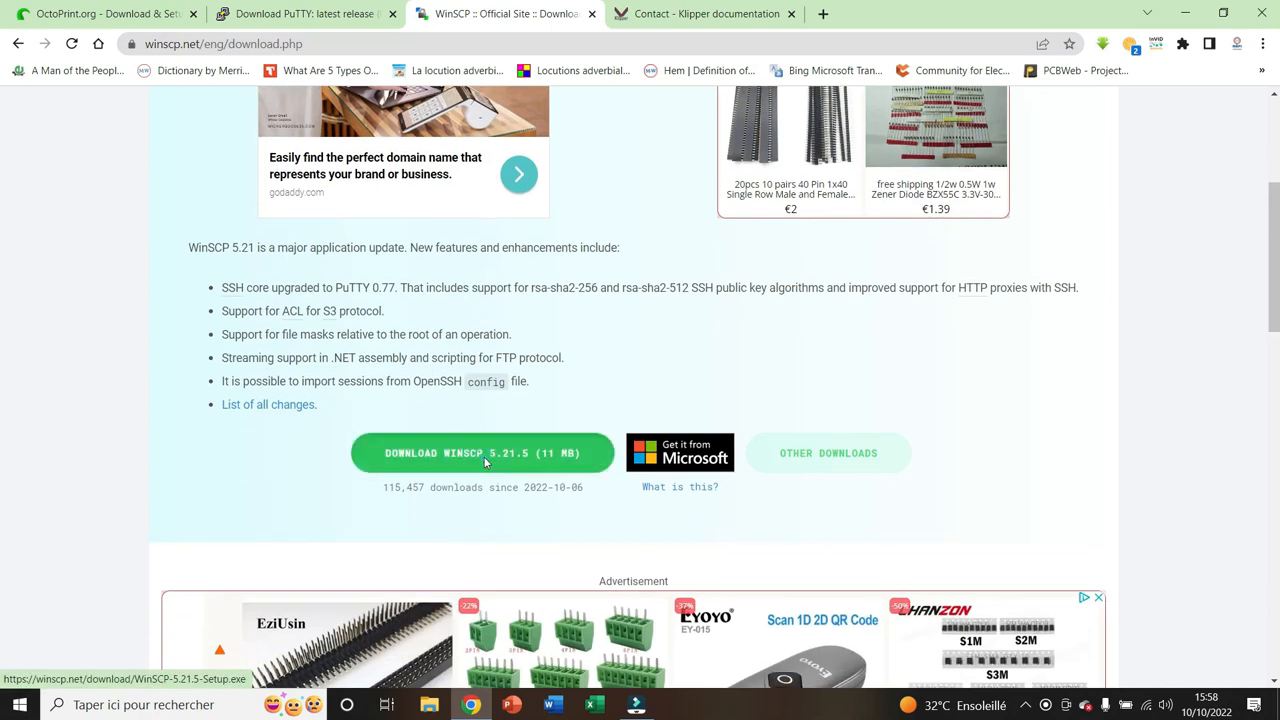
{"action": "left_click", "coordinate": [485, 463]}
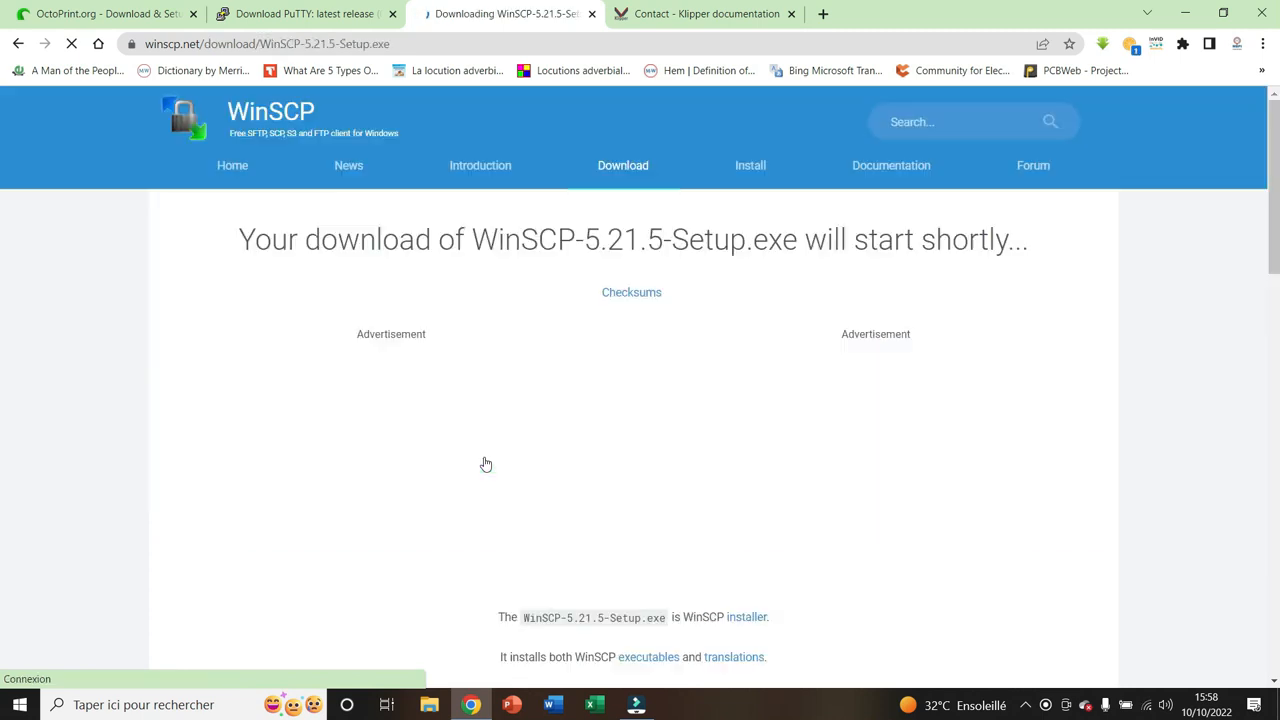
{"action": "scroll", "coordinate": [620, 434], "scroll_direction": "down", "scroll_amount": 3}
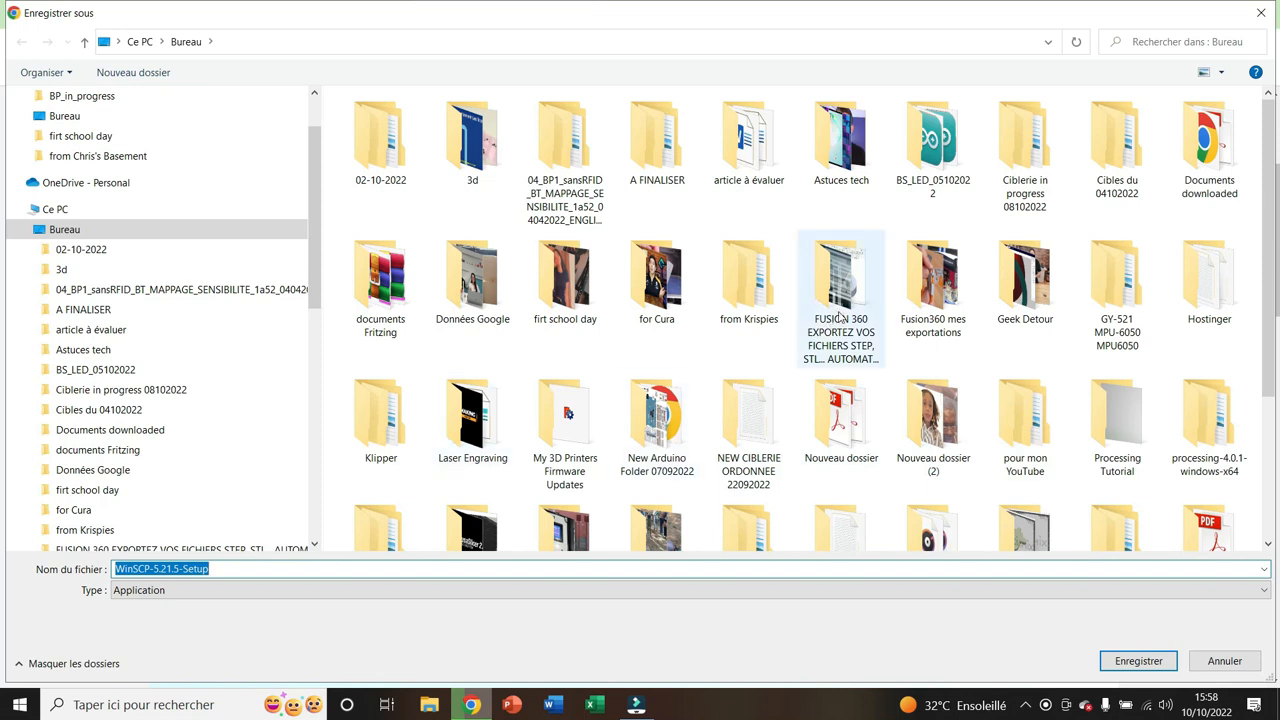
{"action": "scroll", "coordinate": [840, 318], "scroll_direction": "down", "scroll_amount": 2}
{"action": "double_click", "coordinate": [749, 350]}
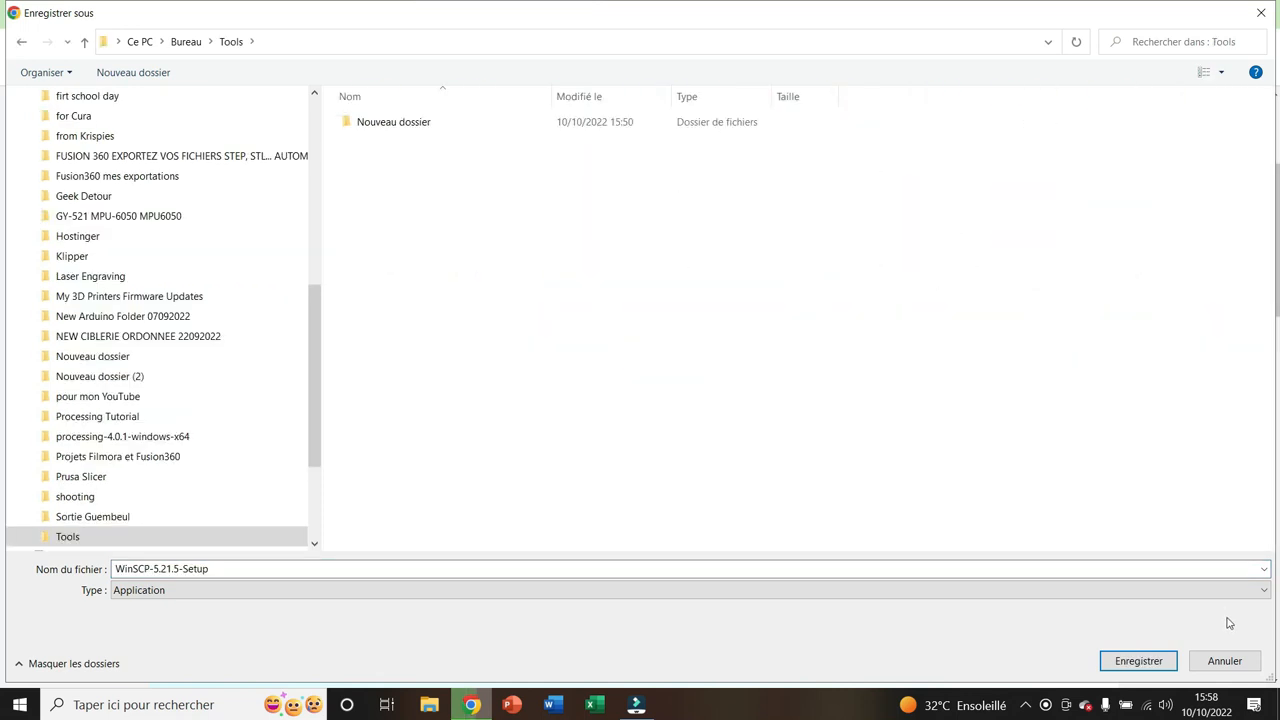
{"action": "left_click", "coordinate": [1138, 661]}
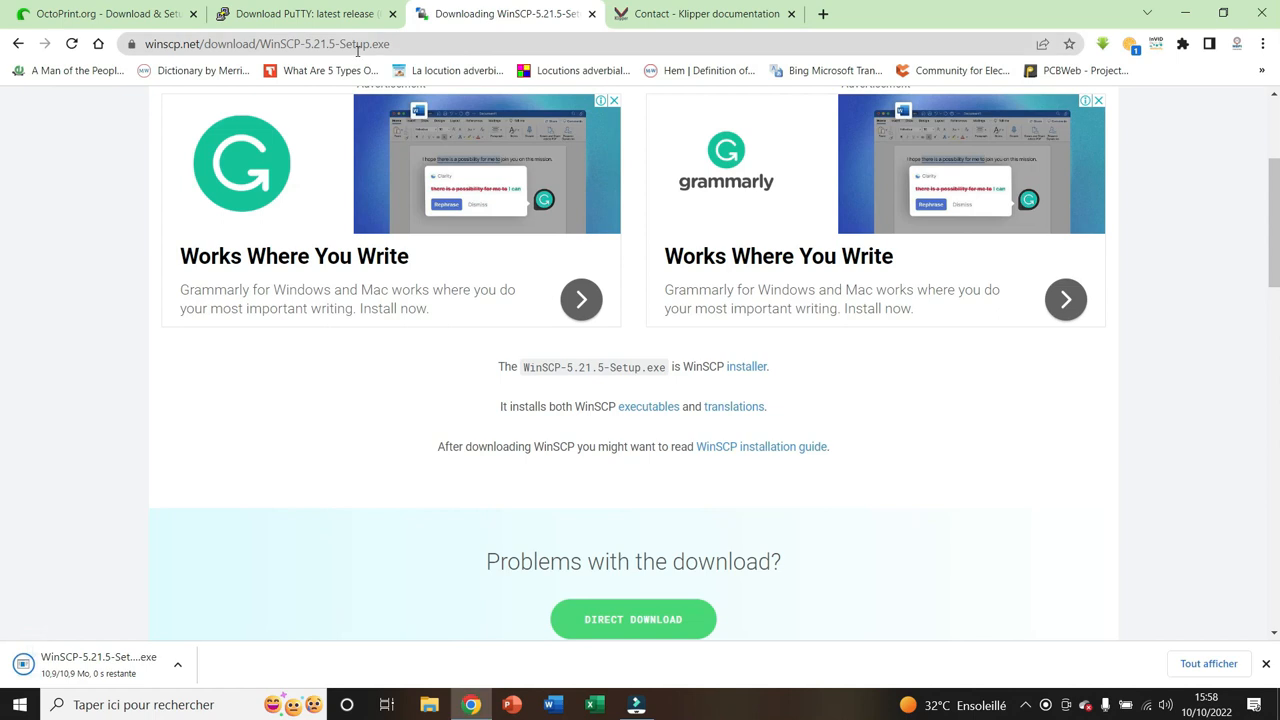
Download the 64-bit x86 PuTTY 0.77 Windows installer through putty.org and save it in the Tools folder
{"action": "left_click", "coordinate": [286, 16]}
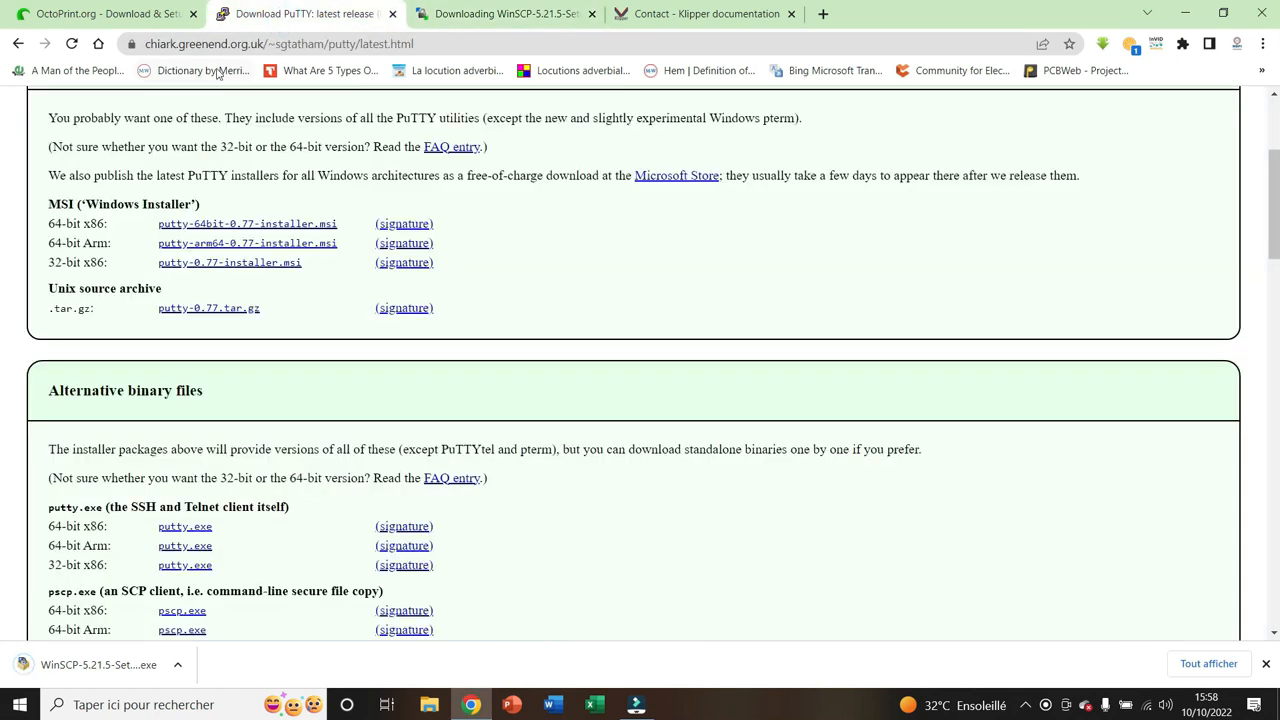
{"action": "left_click", "coordinate": [18, 44]}
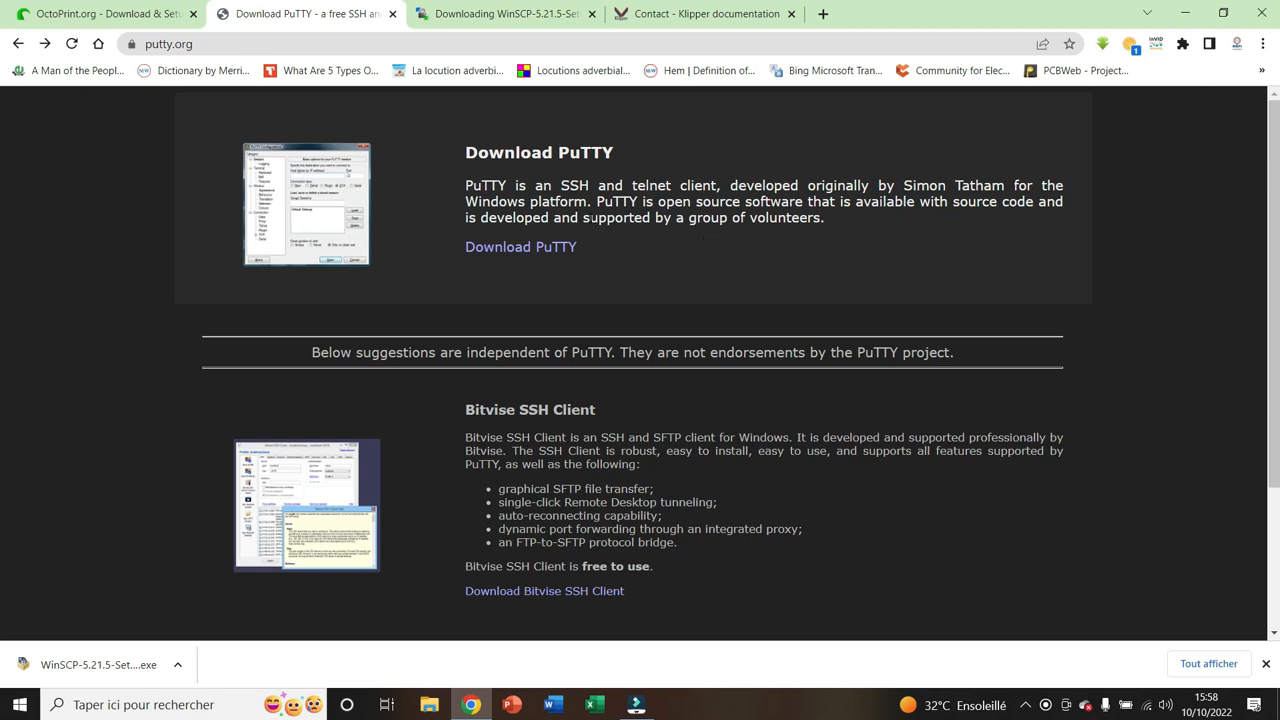
{"action": "left_click", "coordinate": [530, 252]}
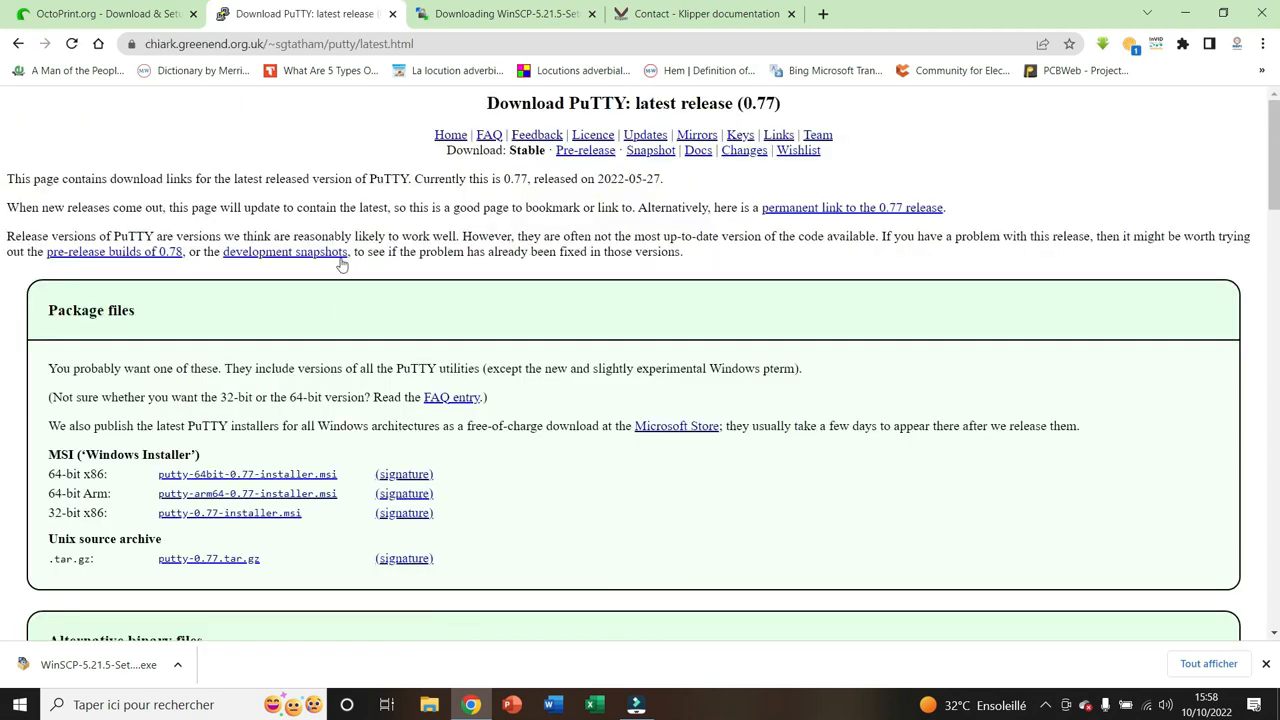
{"action": "scroll", "coordinate": [343, 358], "scroll_direction": "down", "scroll_amount": 1}
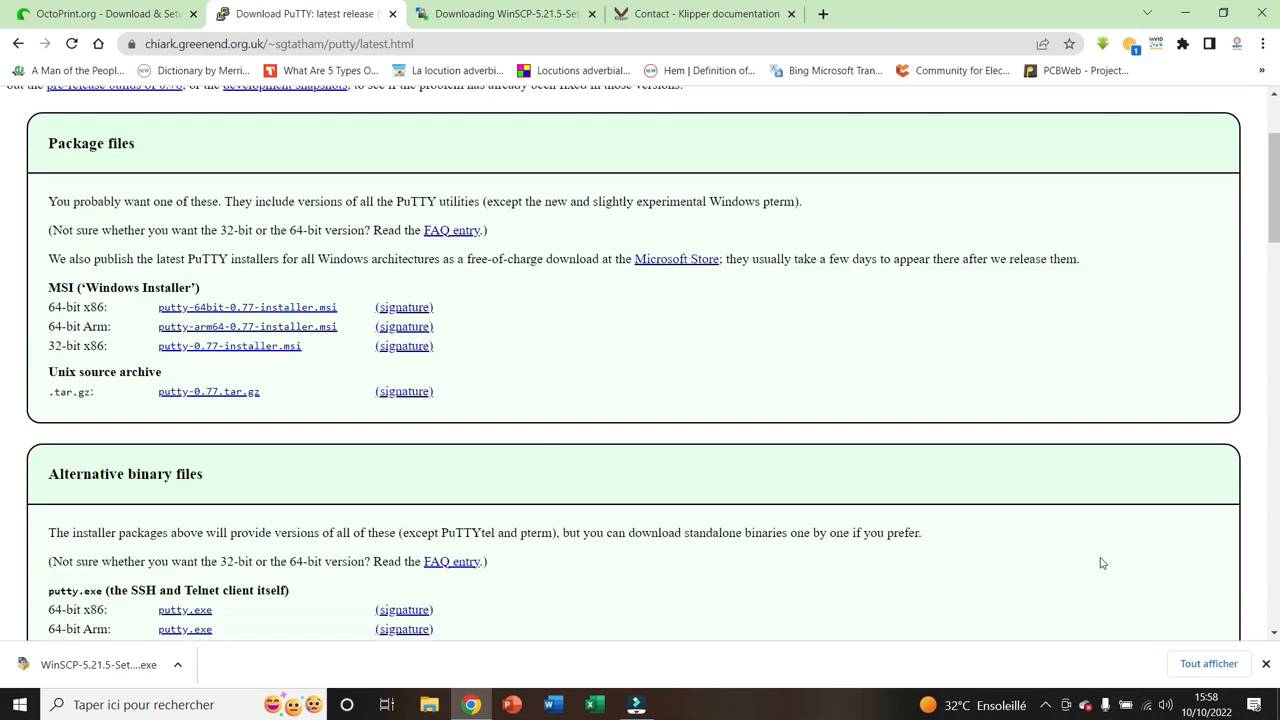
{"action": "left_click", "coordinate": [1265, 663]}
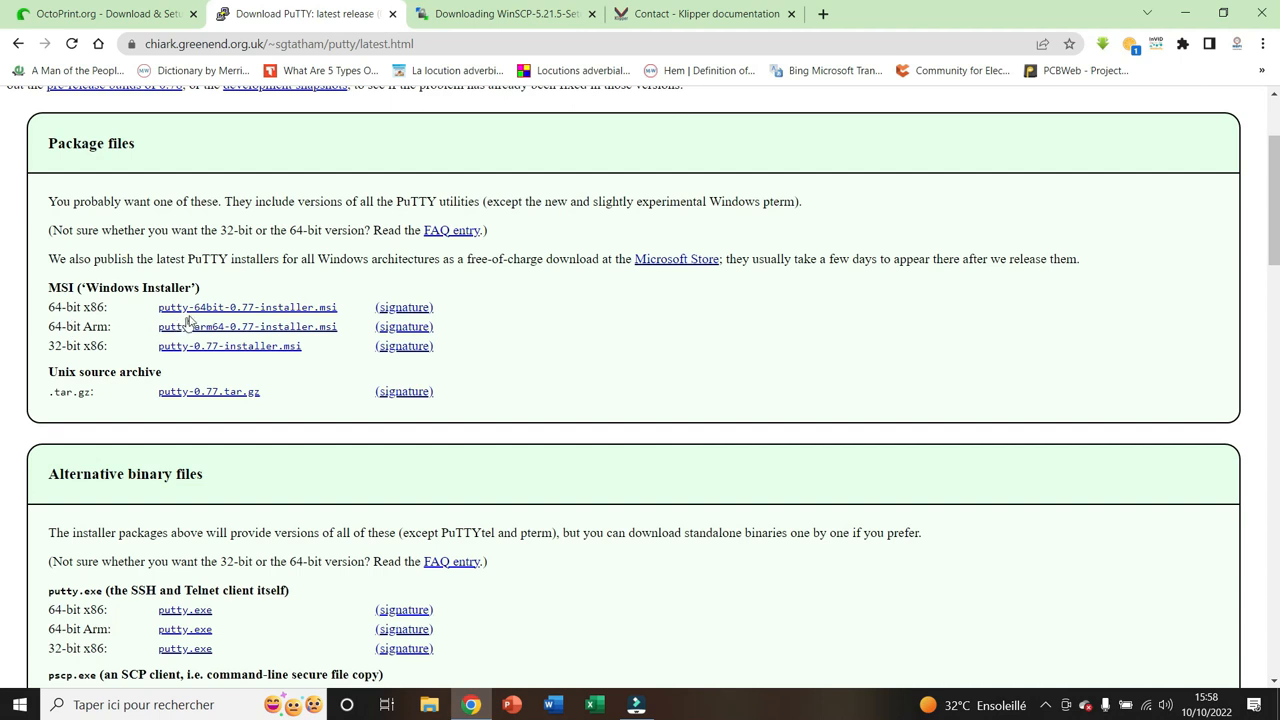
{"action": "left_click", "coordinate": [292, 309]}
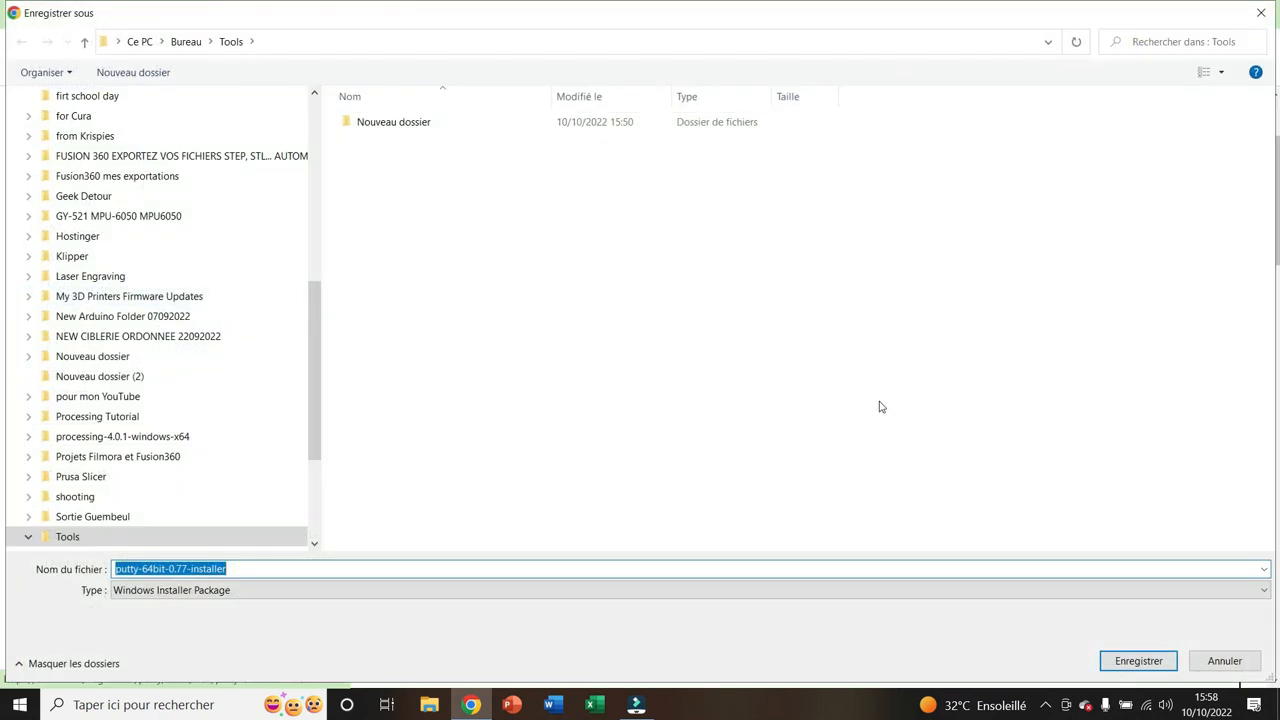
{"action": "left_click", "coordinate": [1134, 661]}
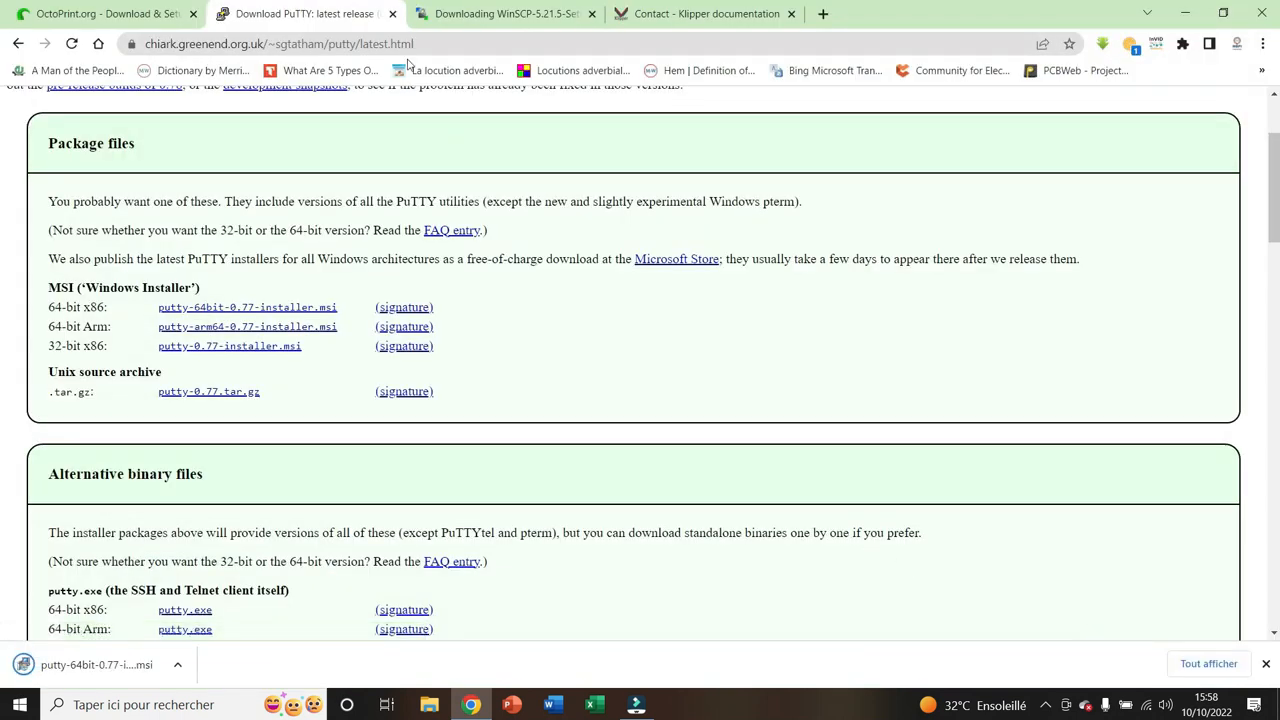
Follow OctoPrint's Raspberry Pi Imager link and download the Windows version, imager_1.7.3, into the Tools folder
{"action": "left_click", "coordinate": [132, 14]}
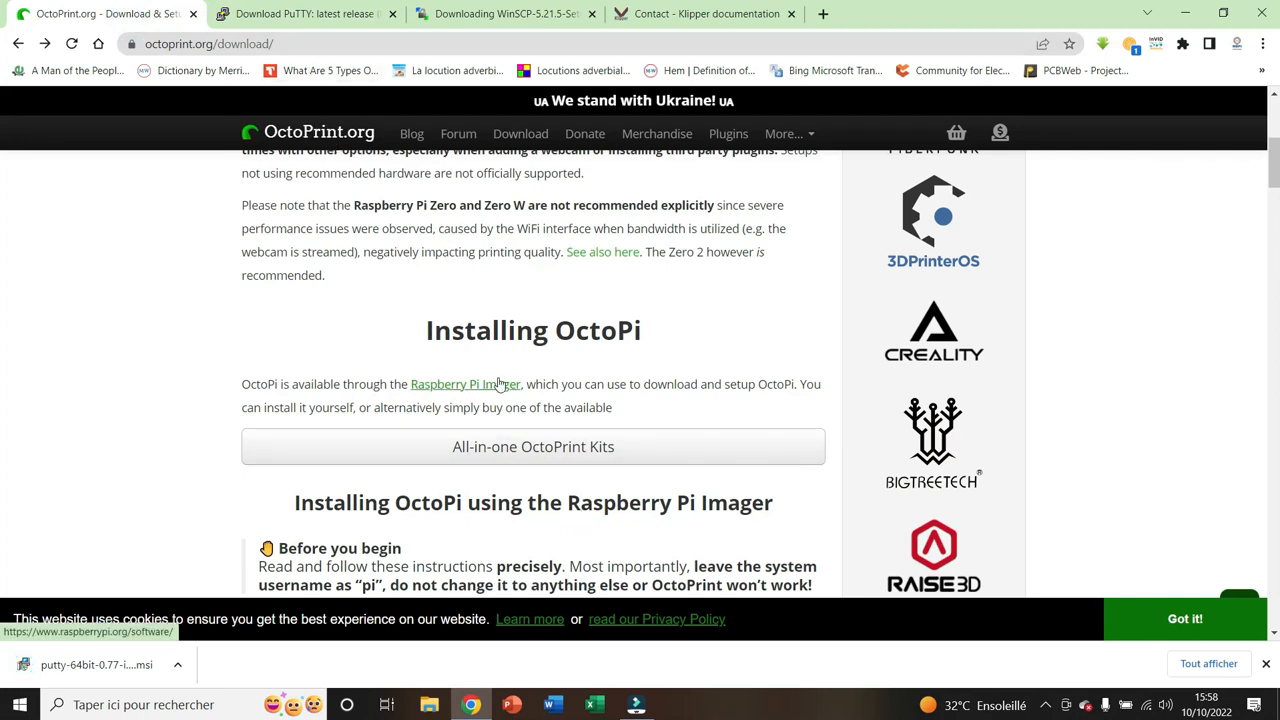
{"action": "left_click", "coordinate": [468, 390]}
{"action": "scroll", "coordinate": [600, 425], "scroll_direction": "down", "scroll_amount": 4}
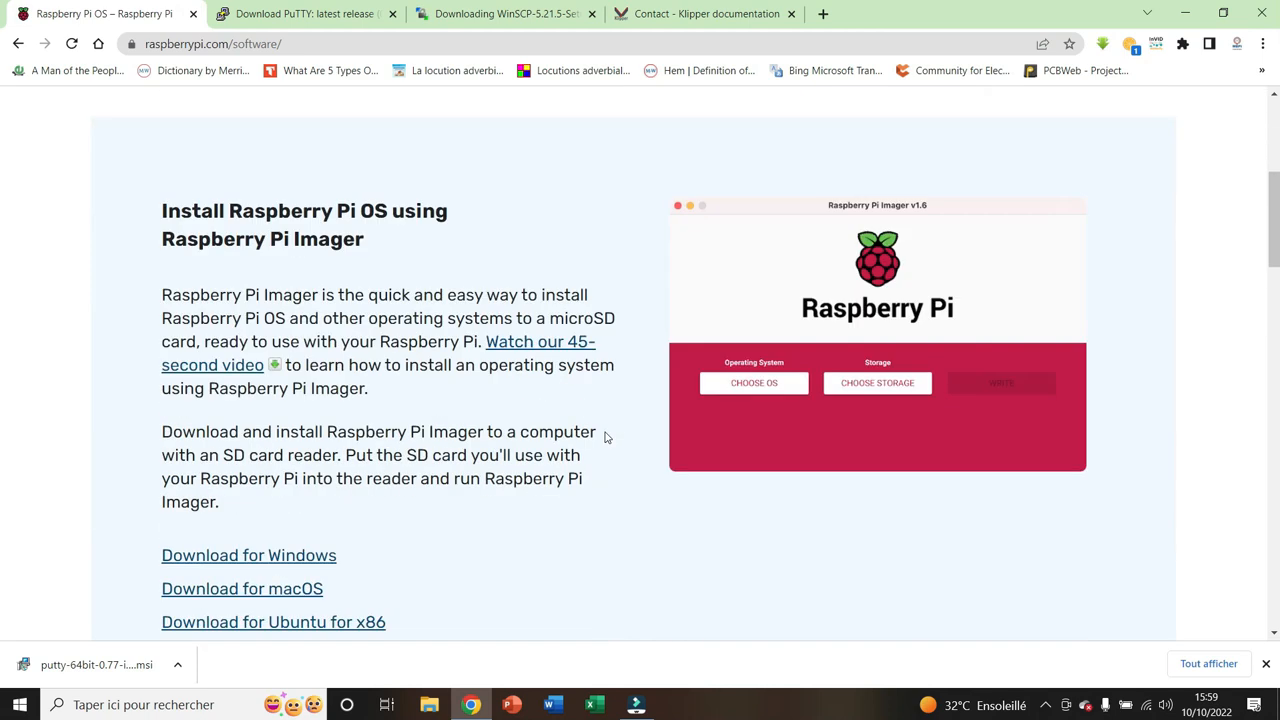
{"action": "scroll", "coordinate": [605, 437], "scroll_direction": "down", "scroll_amount": 5}
{"action": "scroll", "coordinate": [605, 437], "scroll_direction": "up", "scroll_amount": 2}
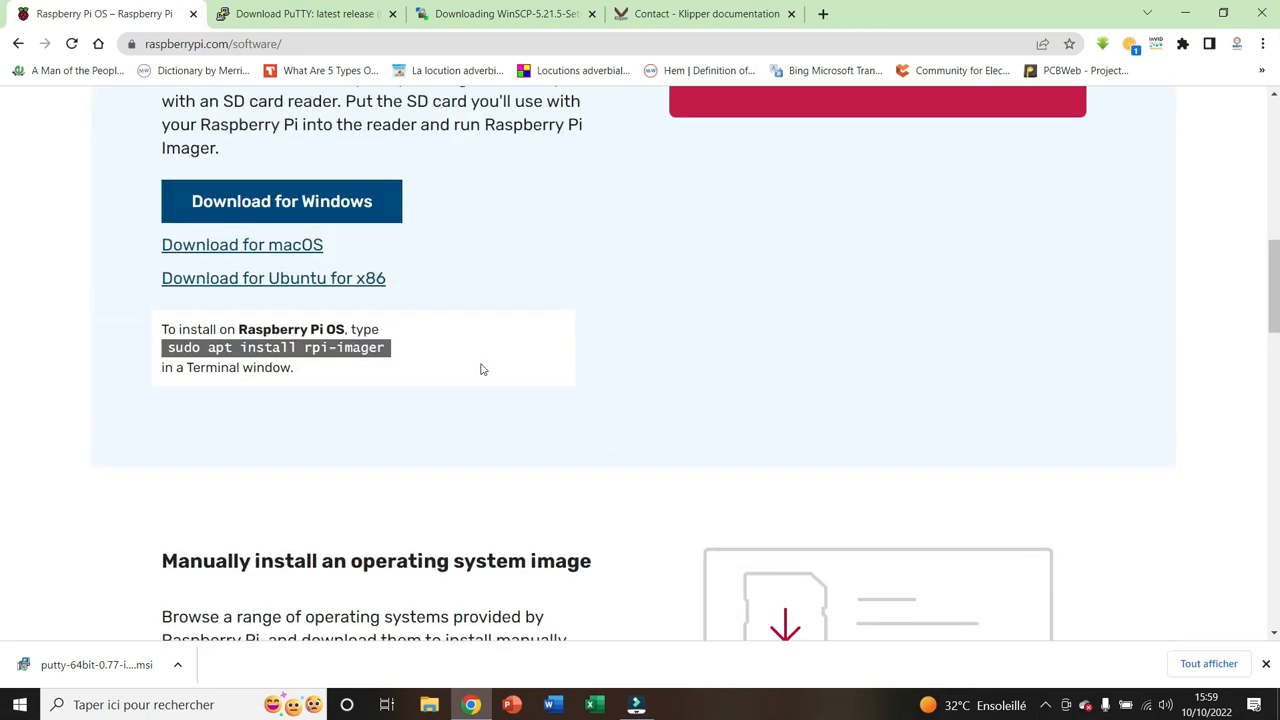
{"action": "left_click", "coordinate": [278, 206]}
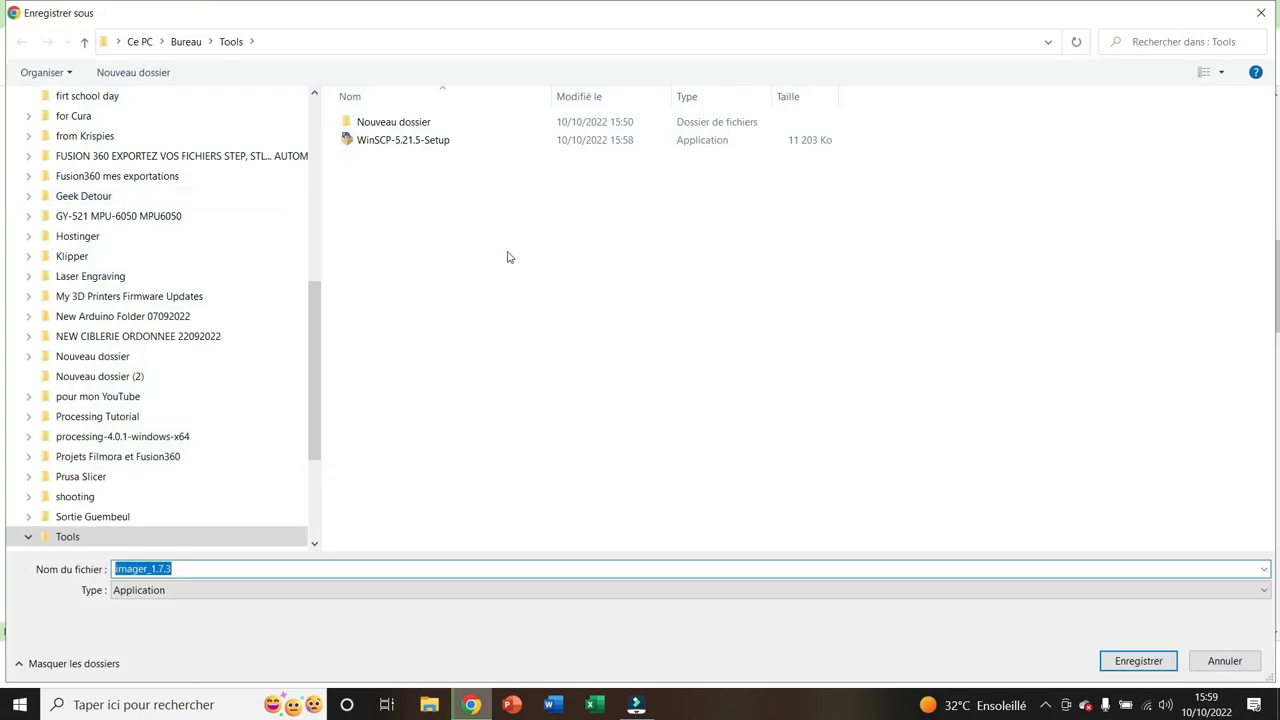
{"action": "left_click", "coordinate": [1122, 655]}
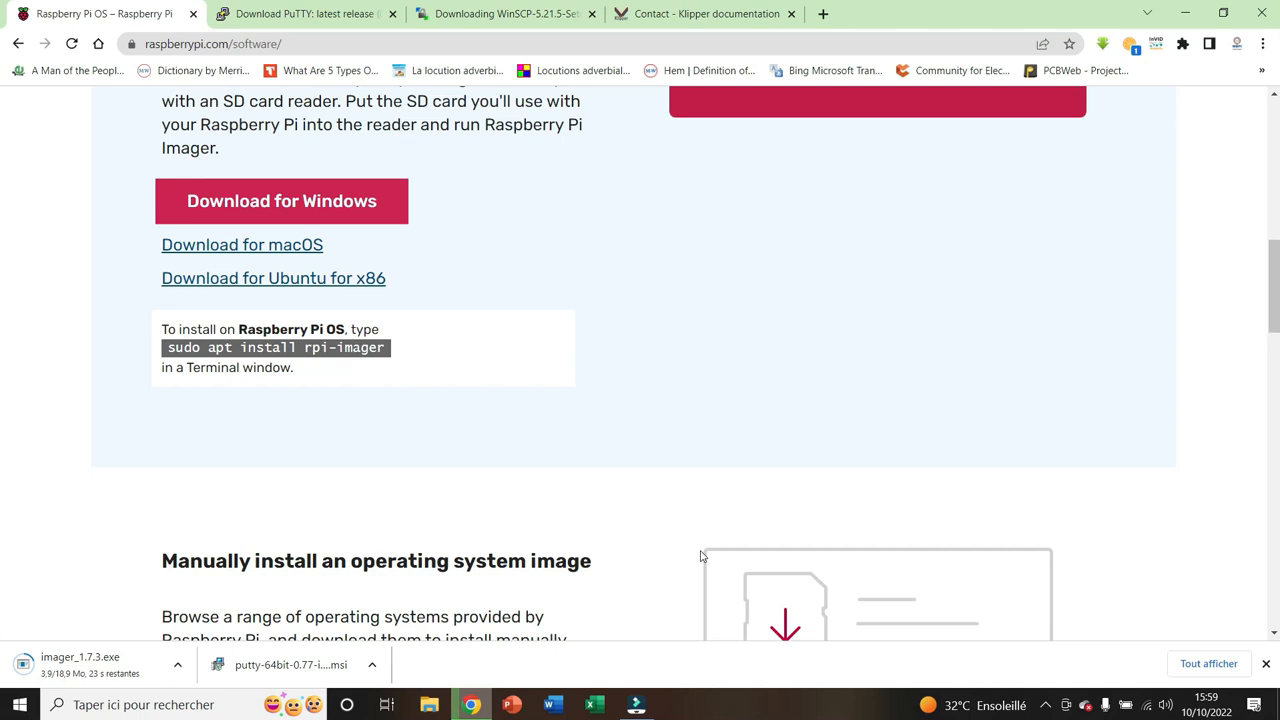
Install WinSCP from the downloads folder with the typical installation and Commander interface, without launching it or opening the startup page
{"action": "left_click", "coordinate": [177, 664]}
{"action": "left_click", "coordinate": [206, 608]}
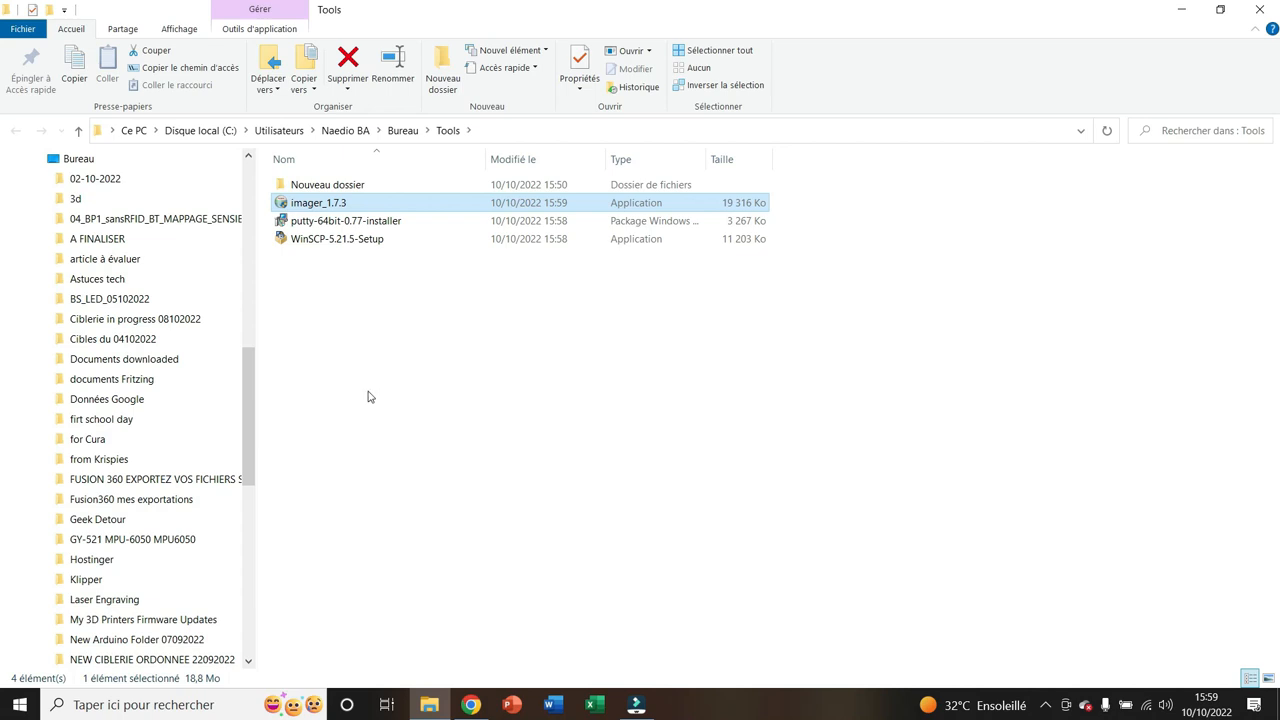
{"action": "double_click", "coordinate": [340, 239]}
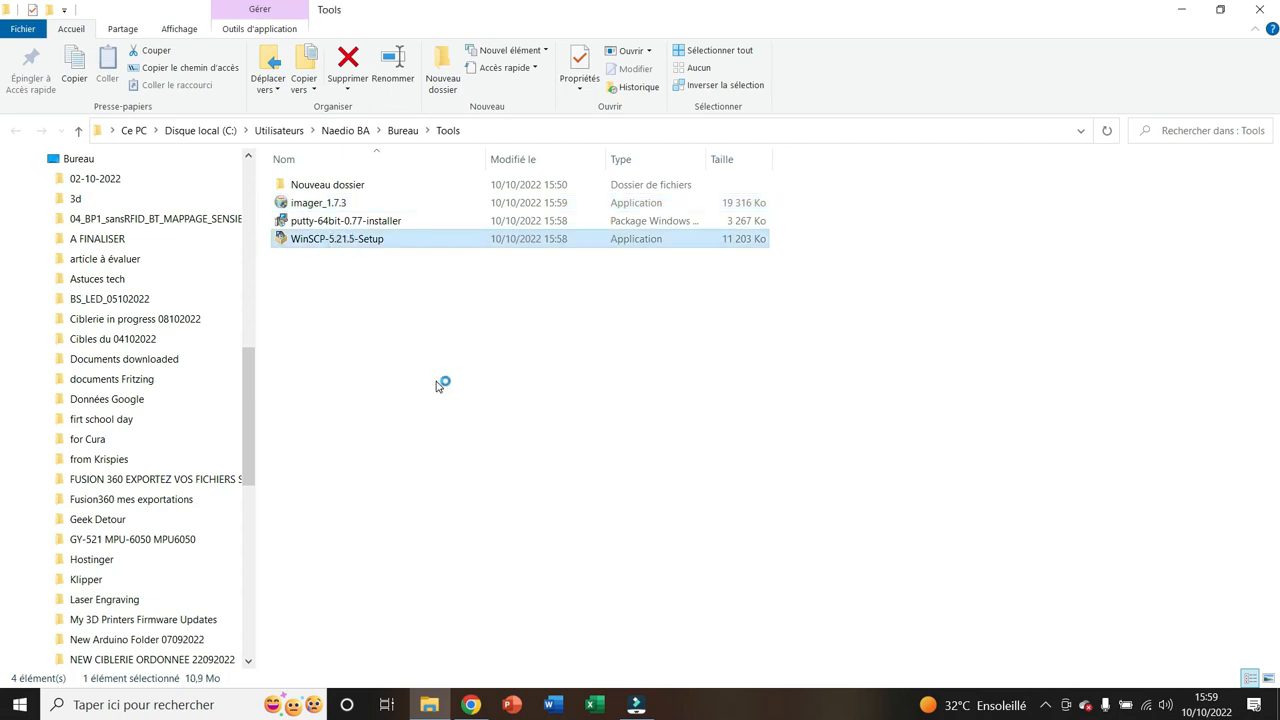
{"action": "left_click", "coordinate": [601, 340]}
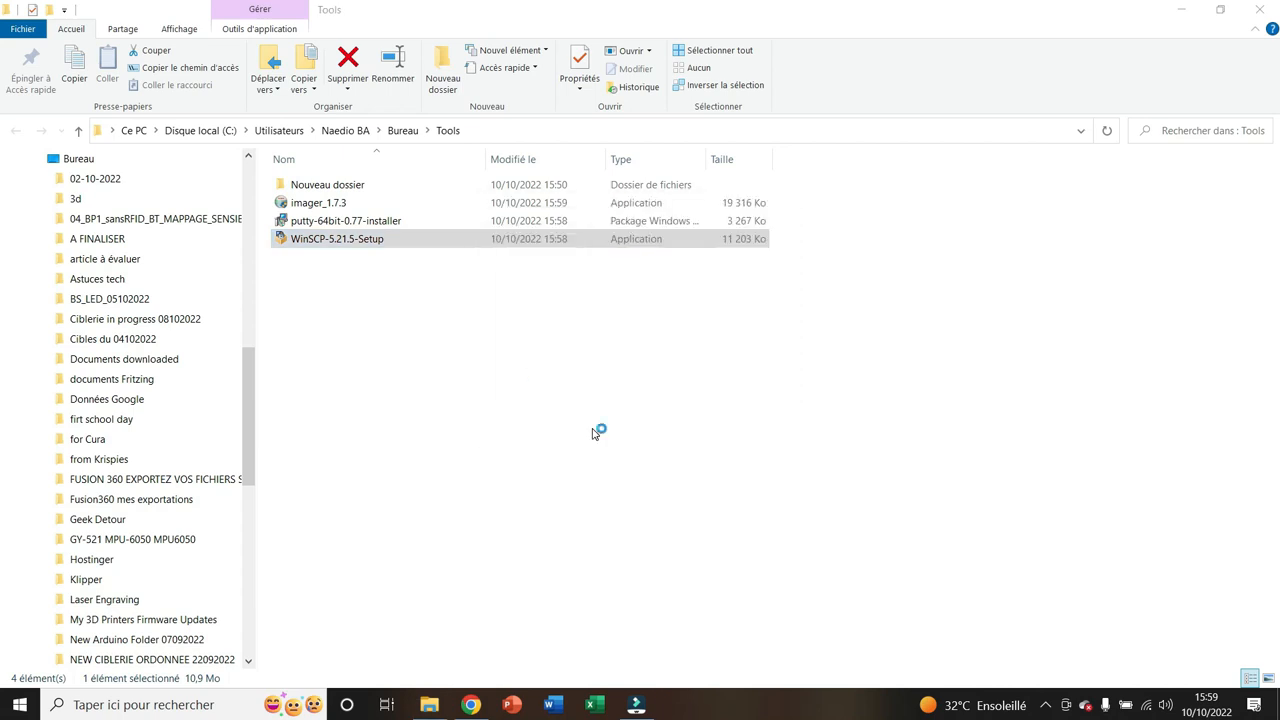
{"action": "left_click", "coordinate": [756, 514]}
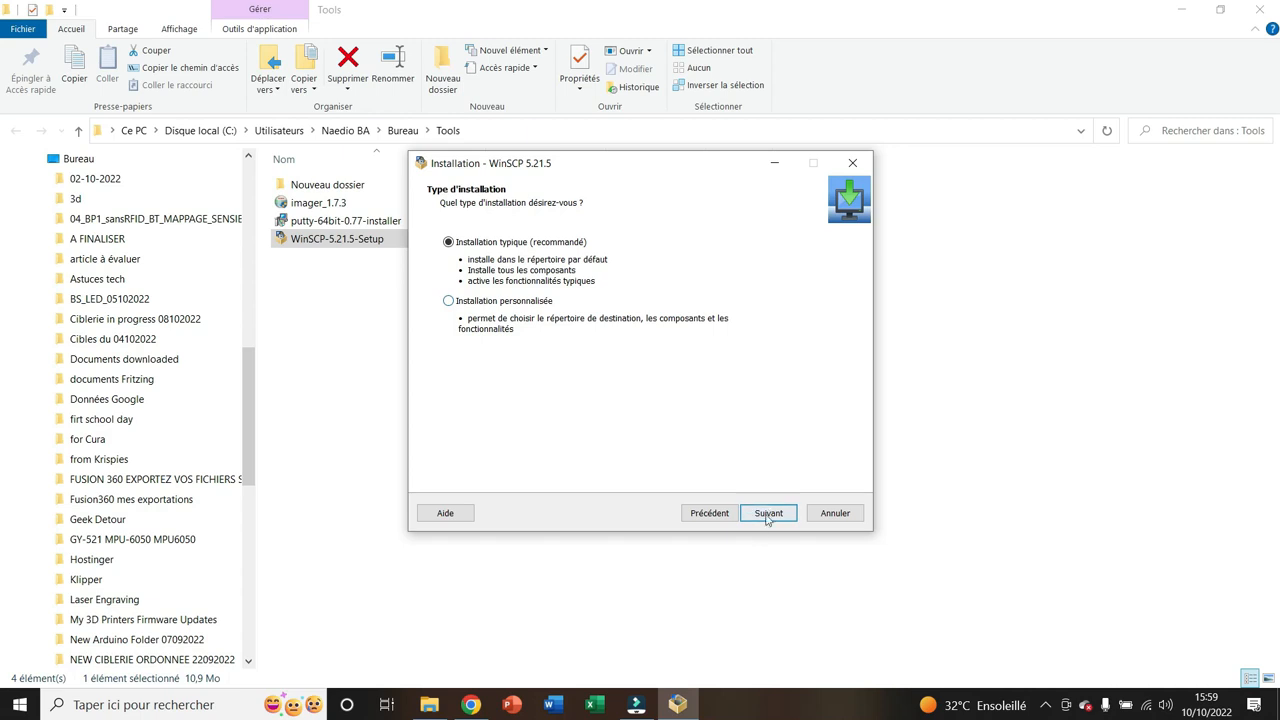
{"action": "left_click", "coordinate": [762, 514]}
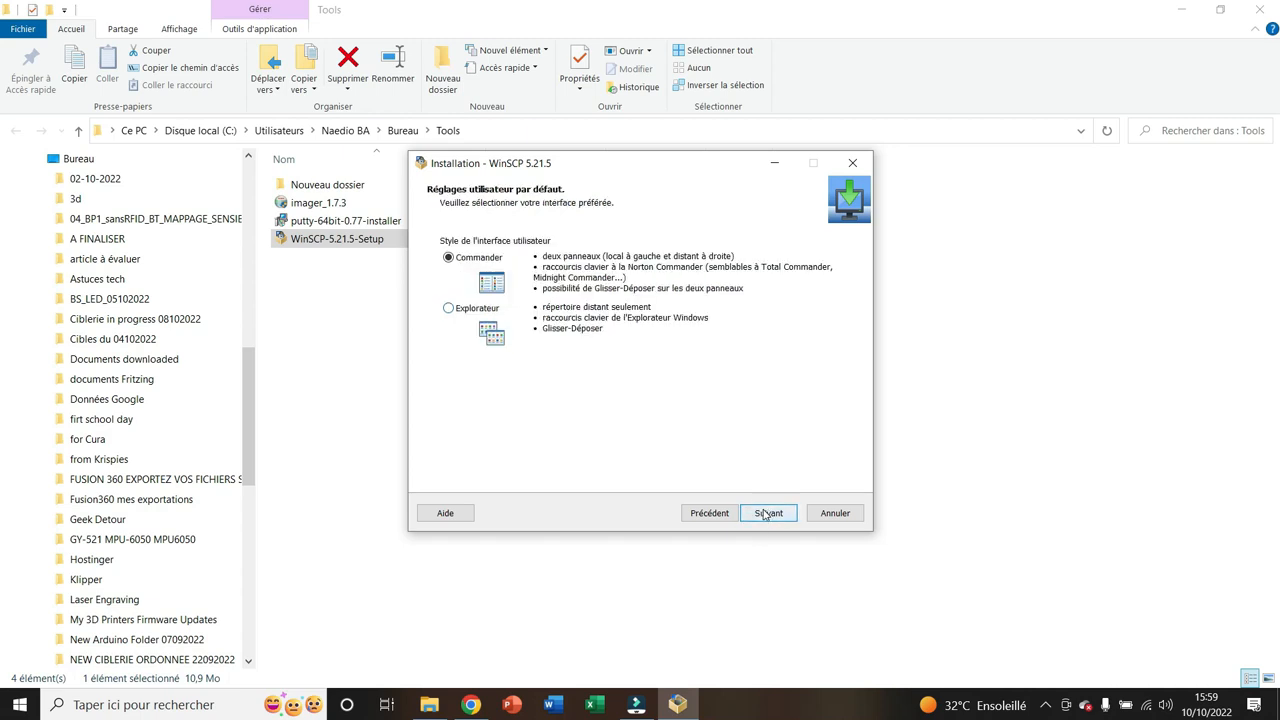
{"action": "left_click", "coordinate": [767, 514]}
{"action": "left_click", "coordinate": [768, 514]}
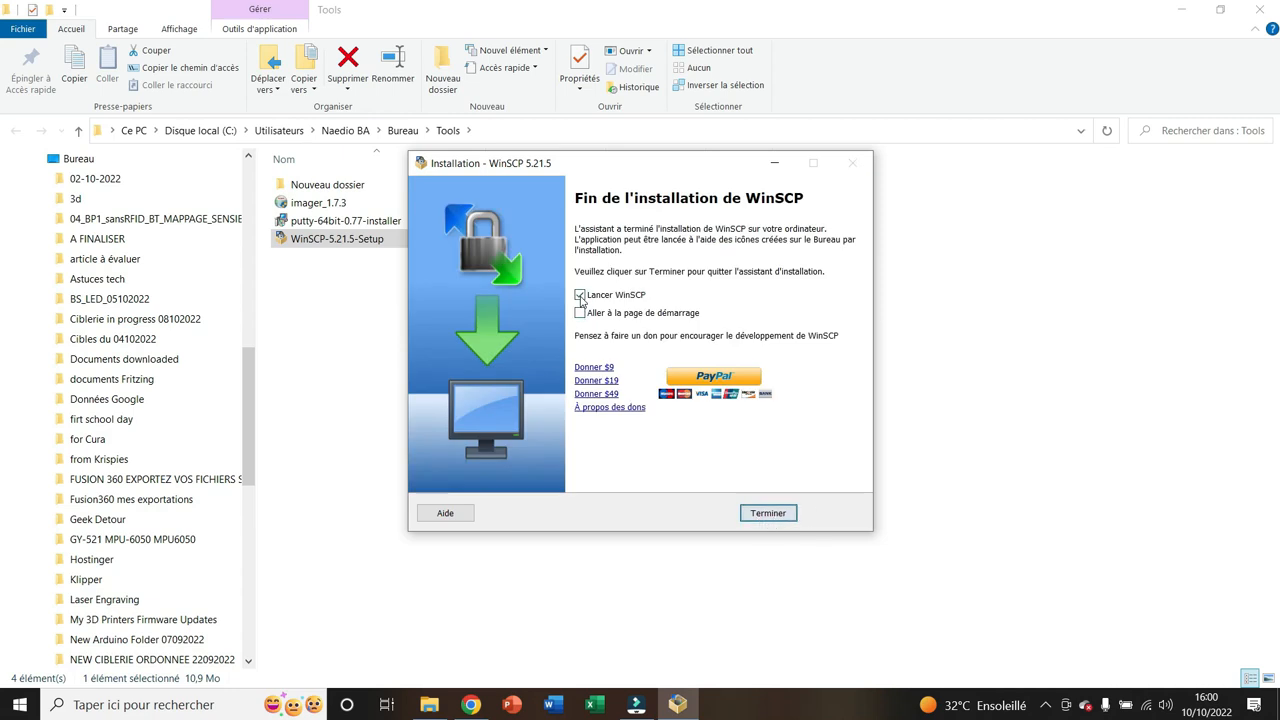
{"action": "left_click", "coordinate": [768, 515]}
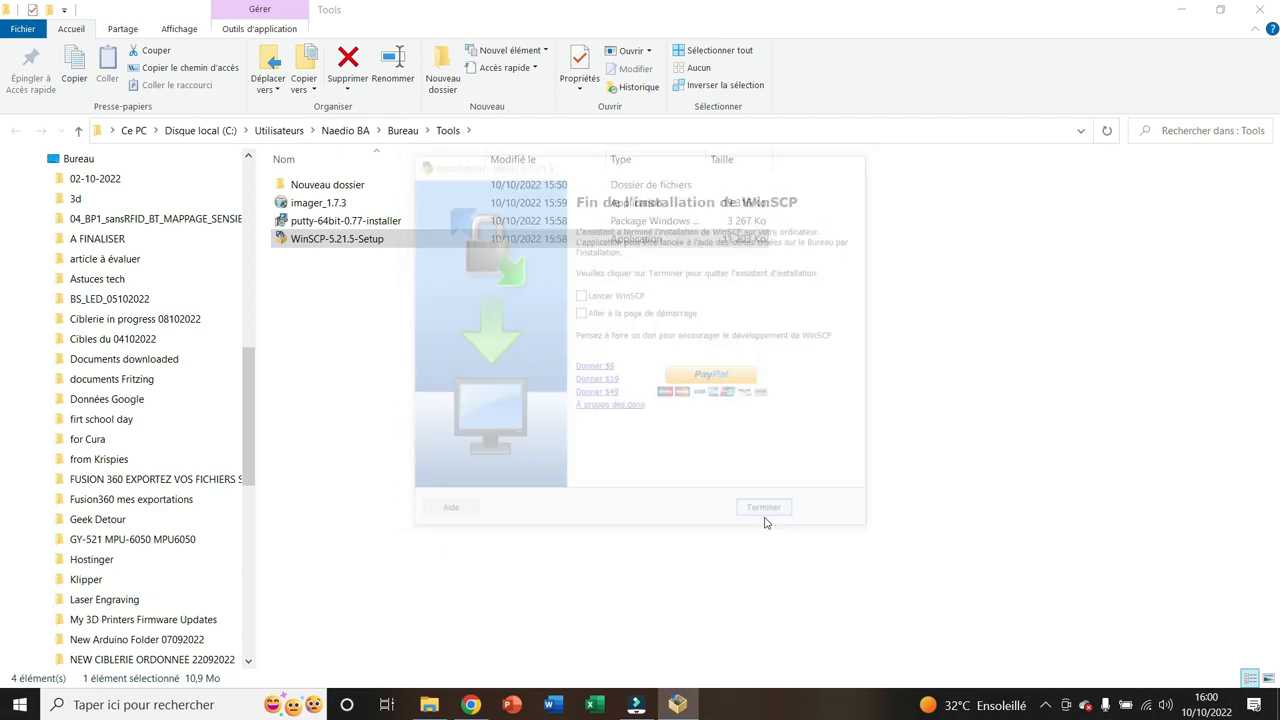
Install PuTTY 0.77 (64-bit) in C:\Program Files\PuTTY\ and finish without viewing the README file
{"action": "double_click", "coordinate": [336, 221]}
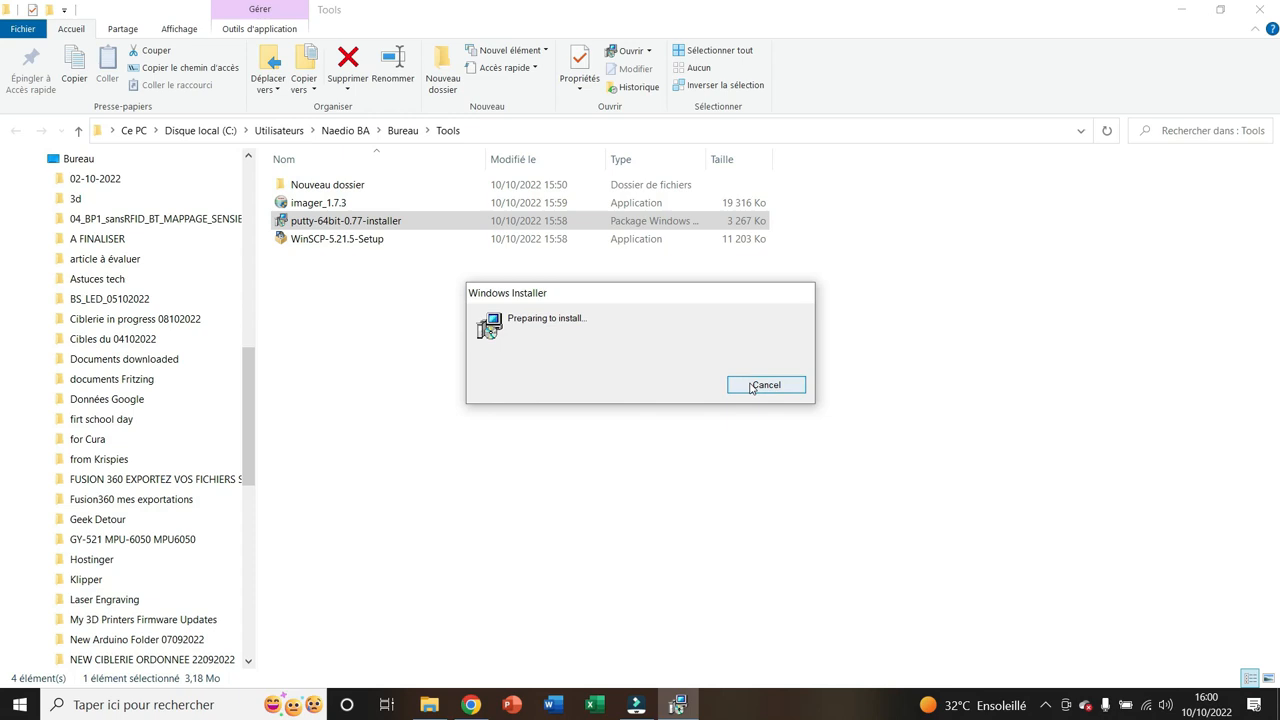
{"action": "left_click", "coordinate": [718, 486]}
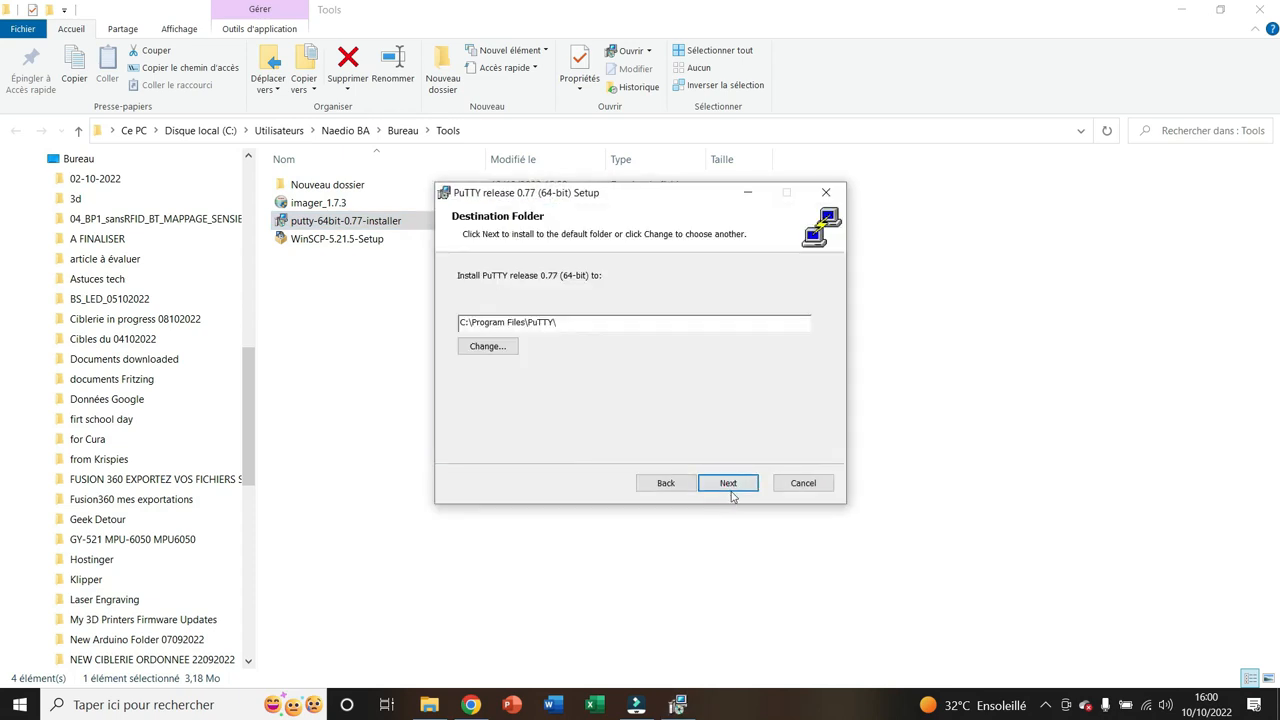
{"action": "left_click", "coordinate": [729, 487]}
{"action": "left_click", "coordinate": [731, 487]}
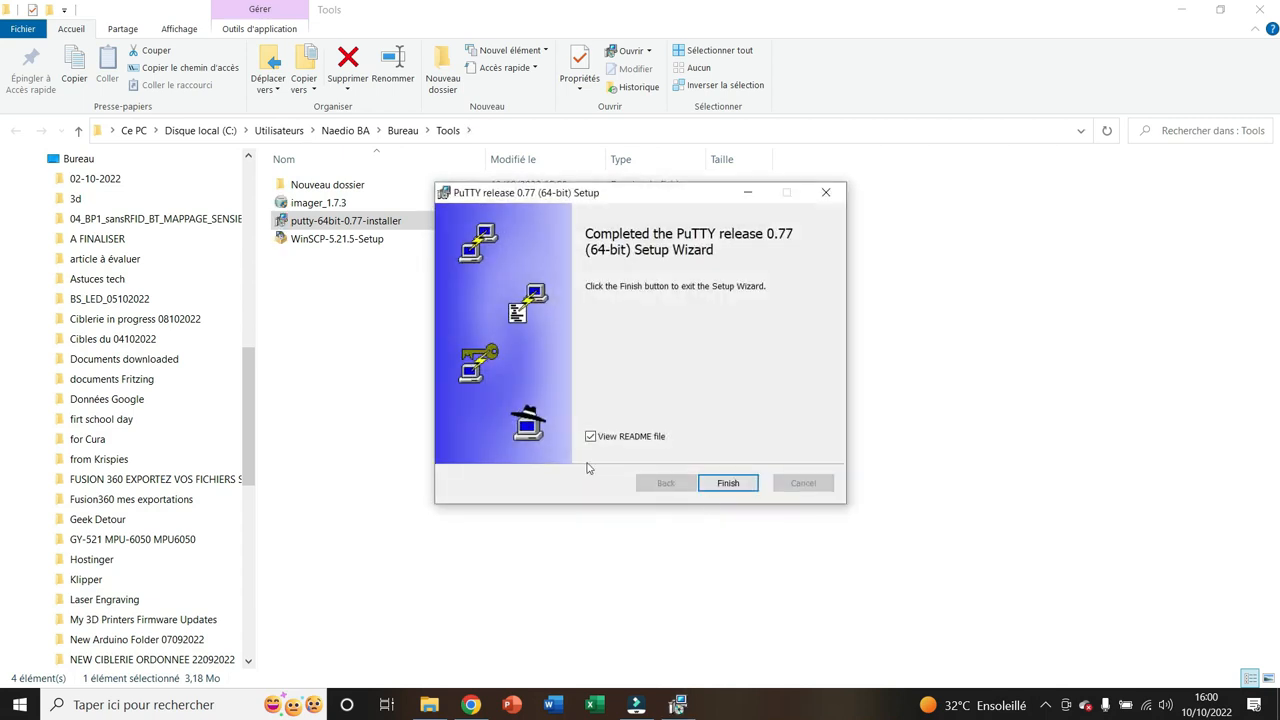
{"action": "left_click", "coordinate": [590, 437]}
{"action": "left_click", "coordinate": [728, 483]}
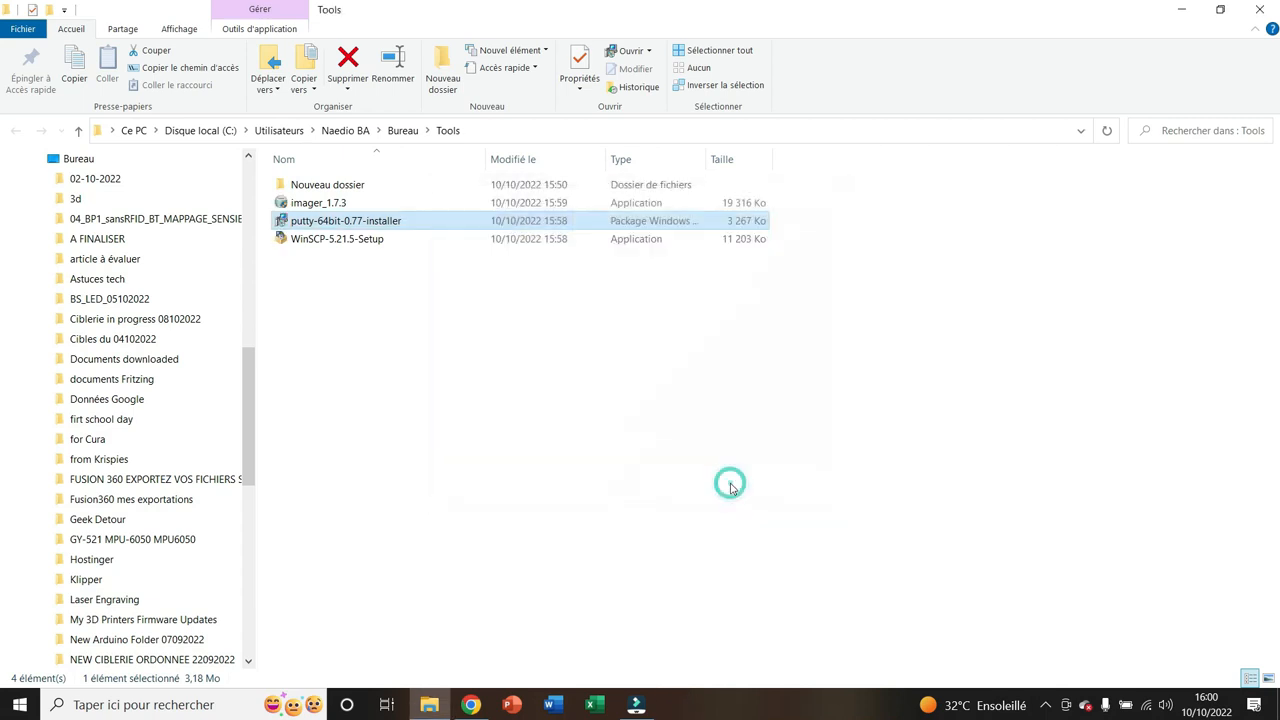
Install Raspberry Pi Imager from the imager_1.7.3 file in the Tools folder
{"action": "double_click", "coordinate": [330, 205]}
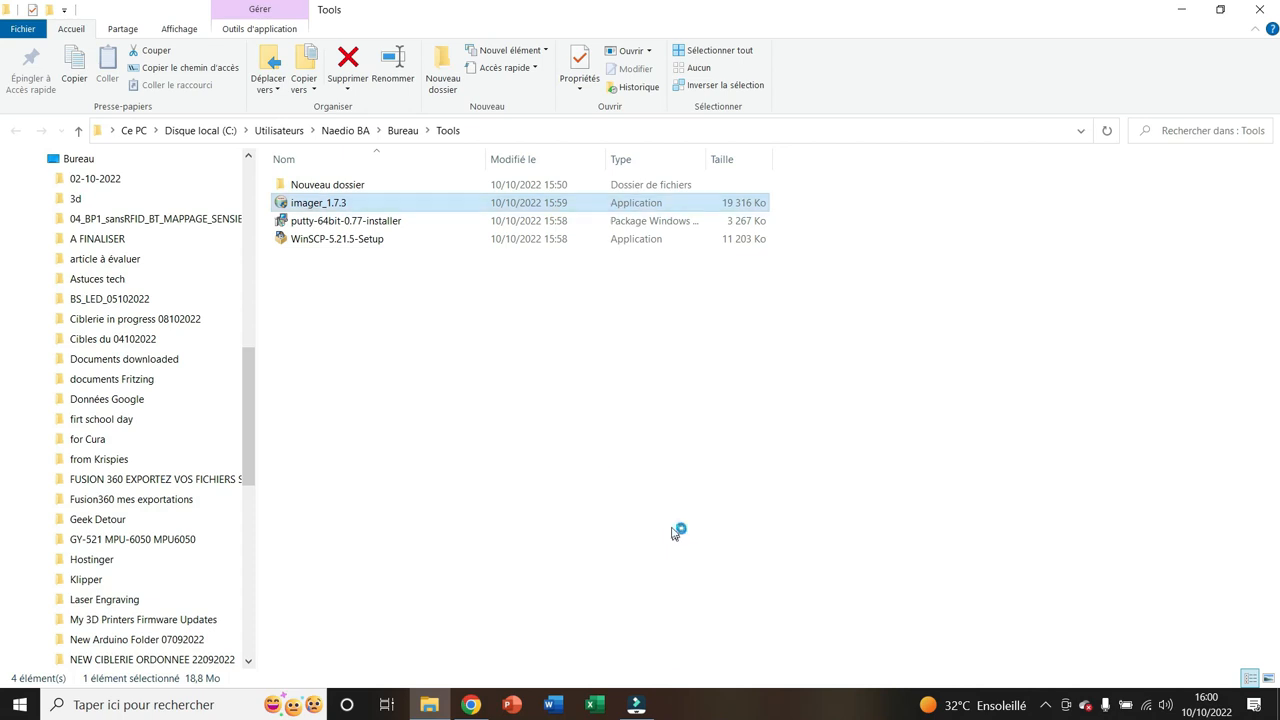
{"action": "left_click", "coordinate": [733, 485]}
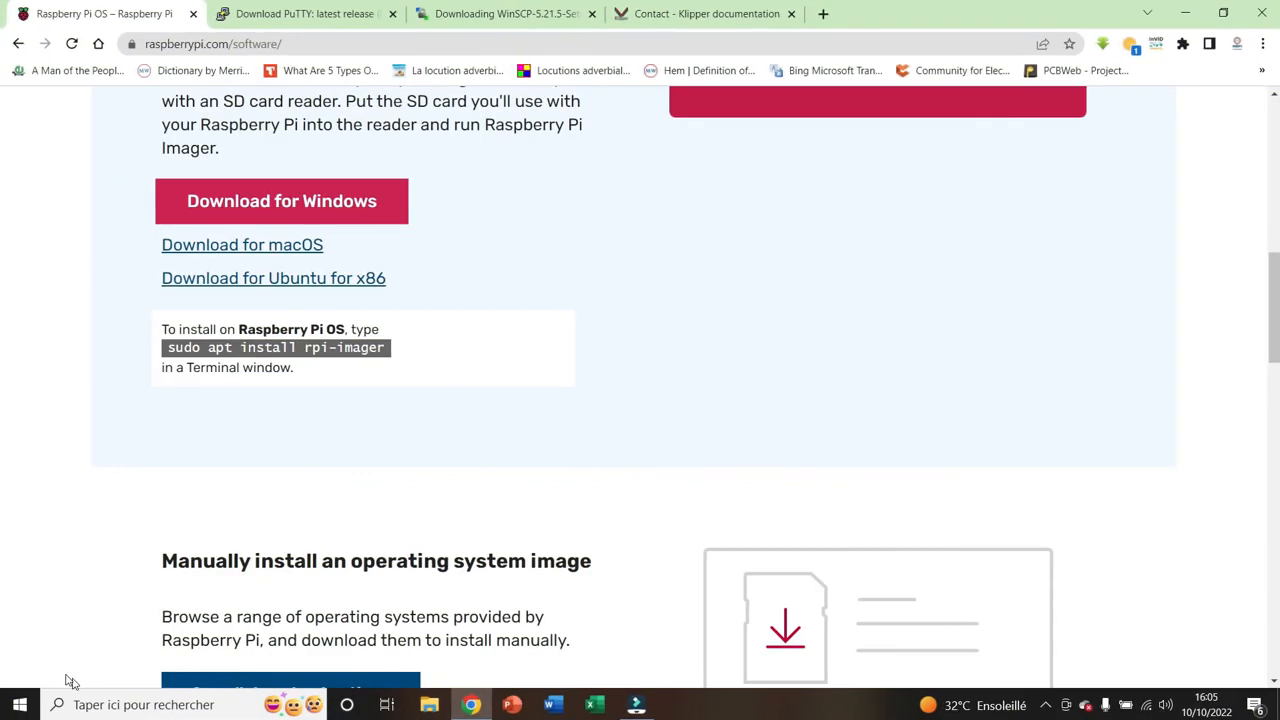
Launch Raspberry Pi Imager and choose the 3D printing image Mainsail OS v0.7.1 with the 63.3 GB USB mass storage device as target
{"action": "left_click", "coordinate": [20, 704]}
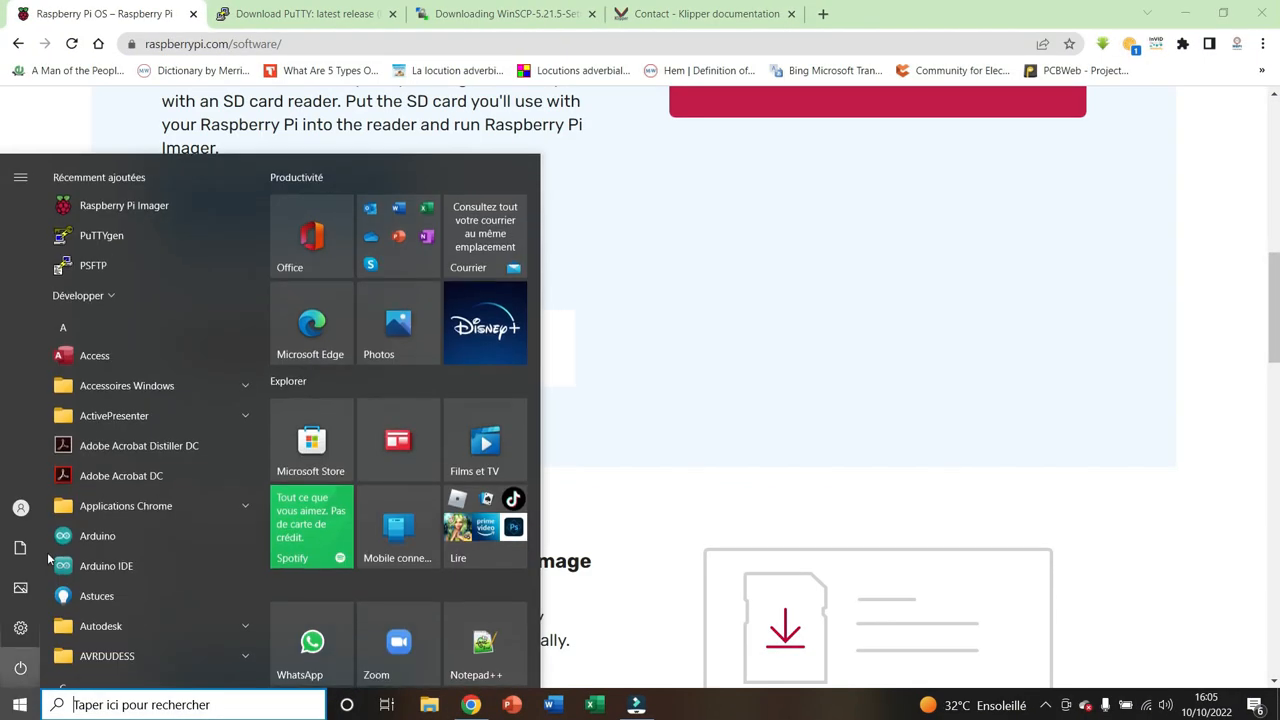
{"action": "left_click", "coordinate": [140, 206]}
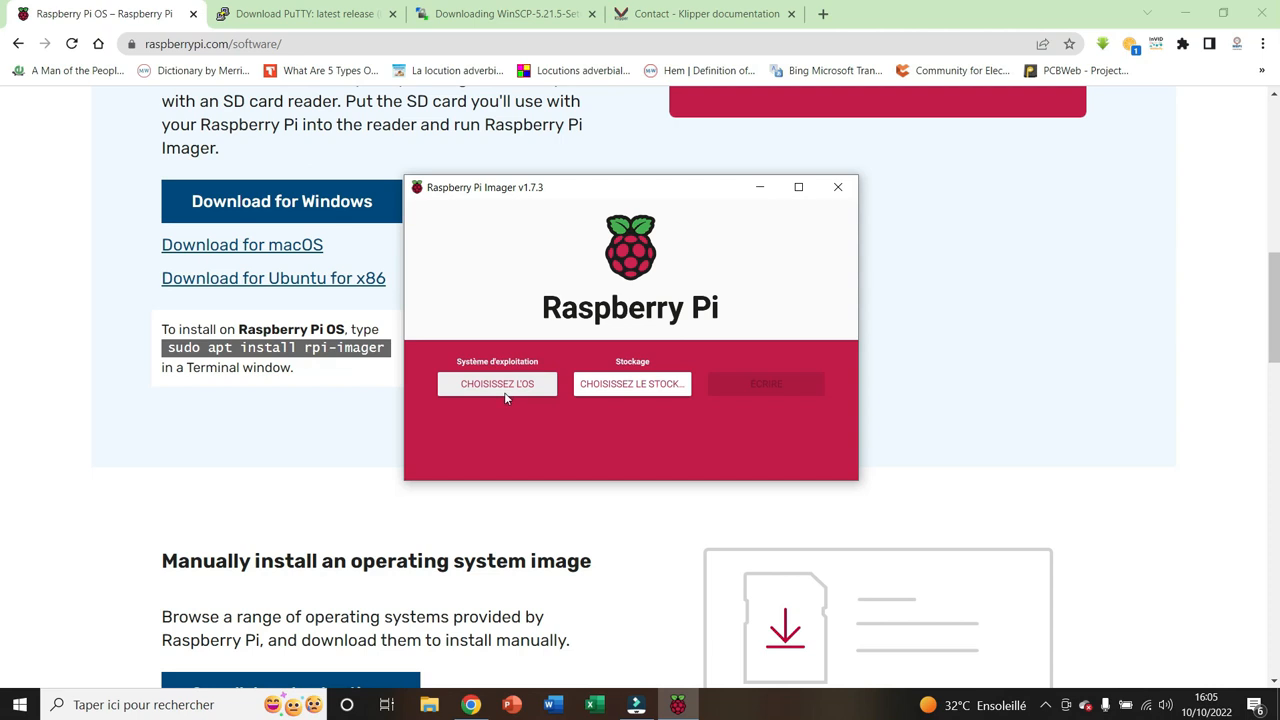
{"action": "left_click", "coordinate": [506, 393]}
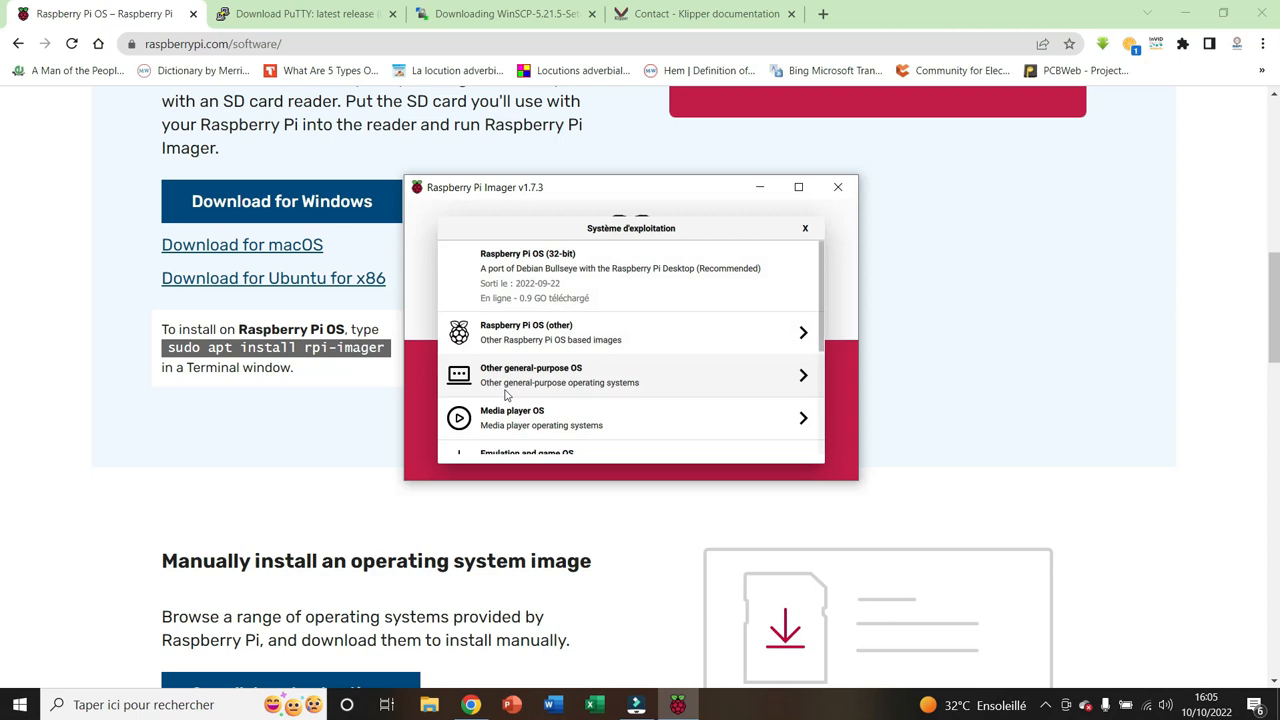
{"action": "scroll", "coordinate": [617, 352], "scroll_direction": "down", "scroll_amount": 5}
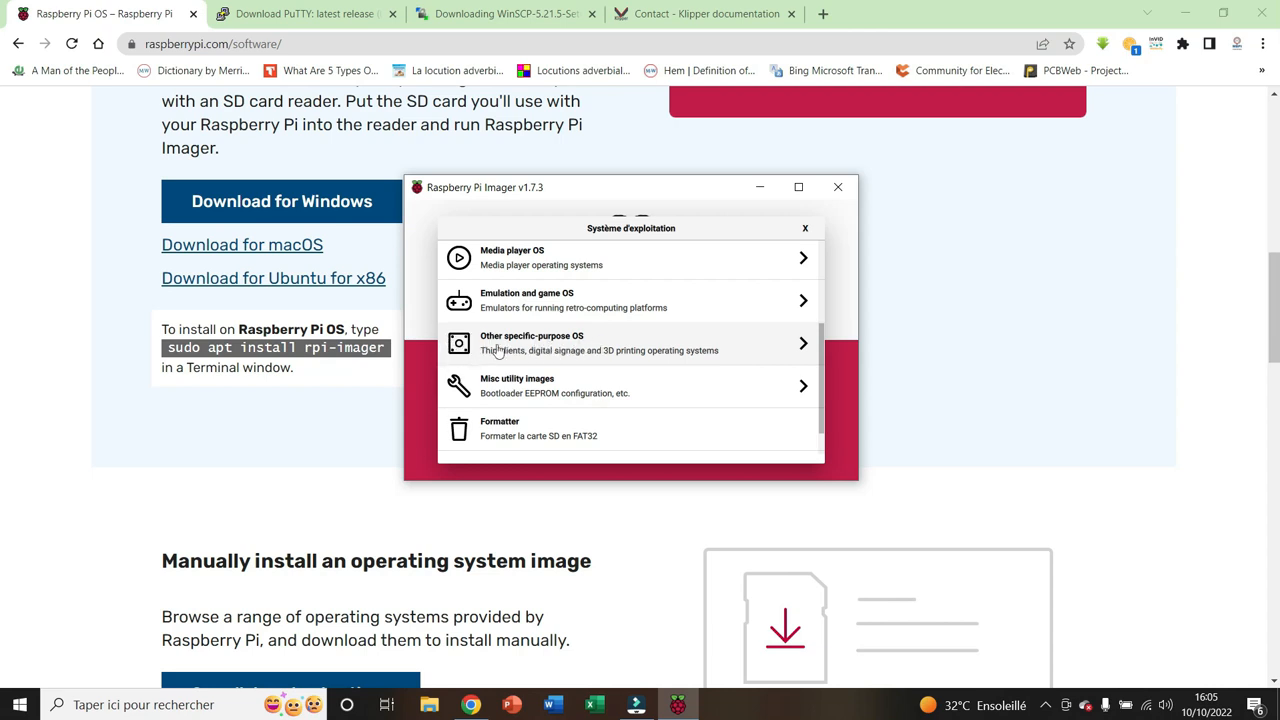
{"action": "left_click", "coordinate": [655, 351]}
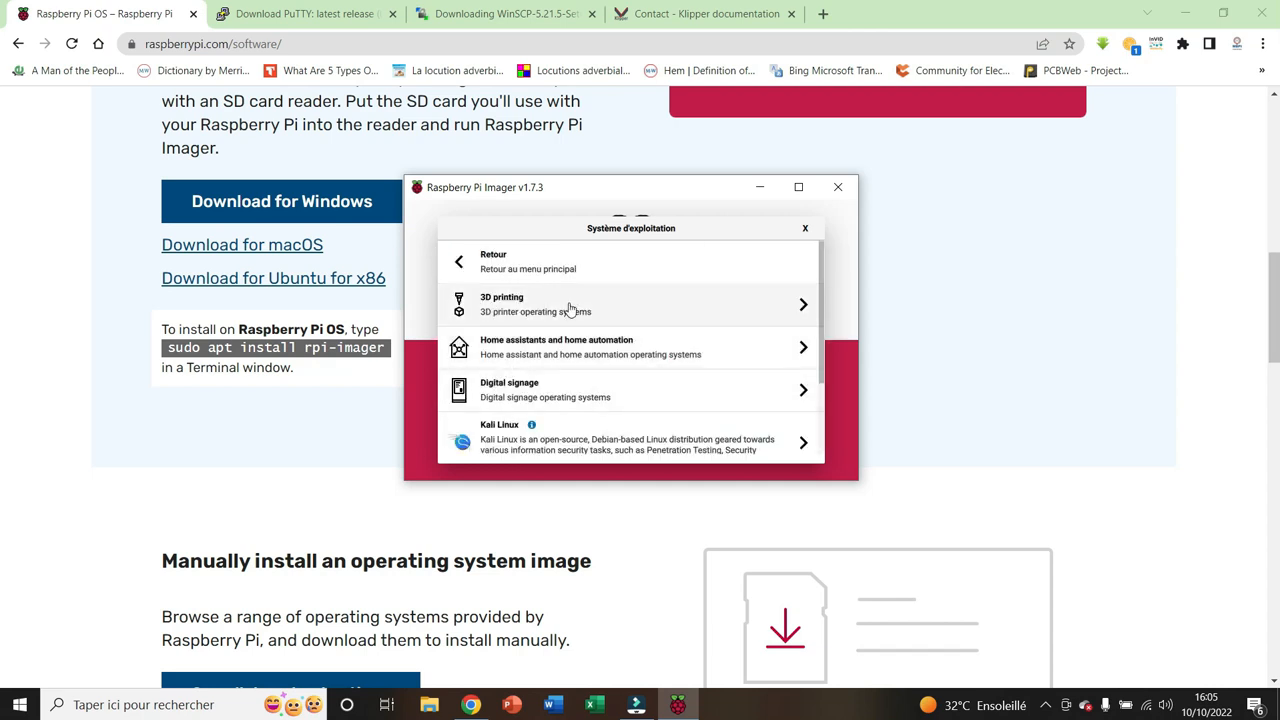
{"action": "left_click", "coordinate": [569, 310]}
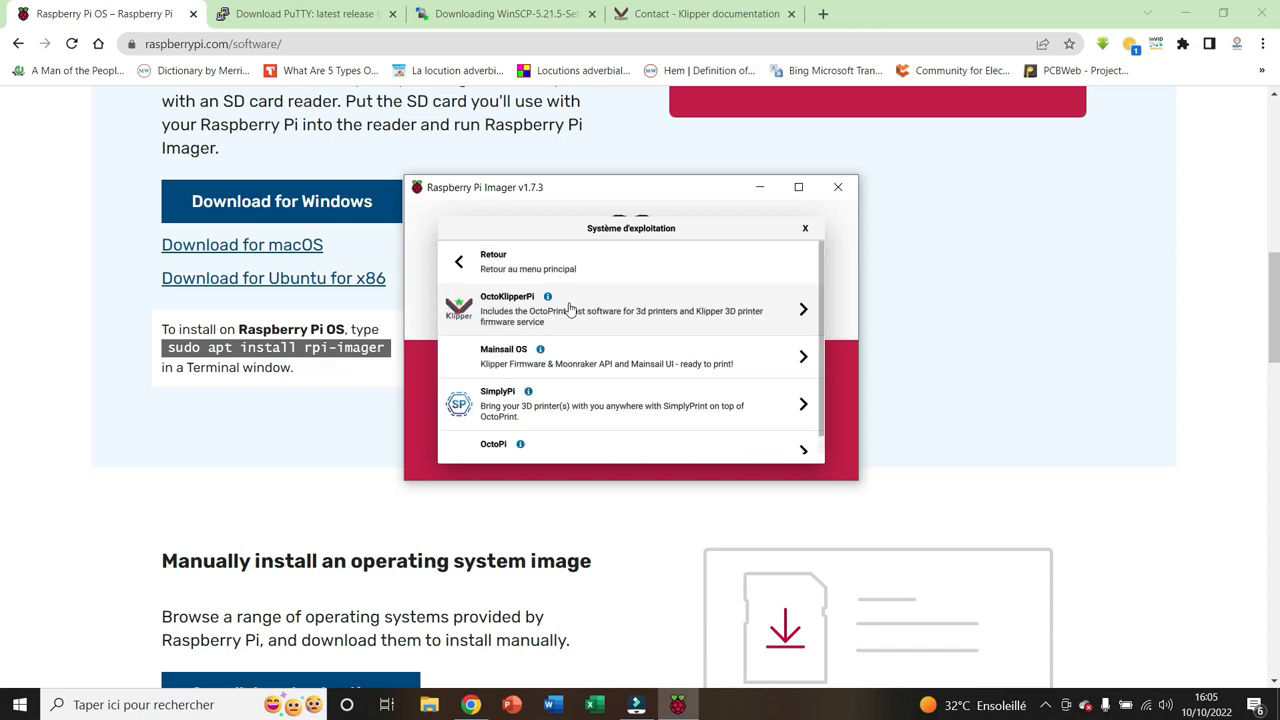
{"action": "left_click", "coordinate": [519, 367]}
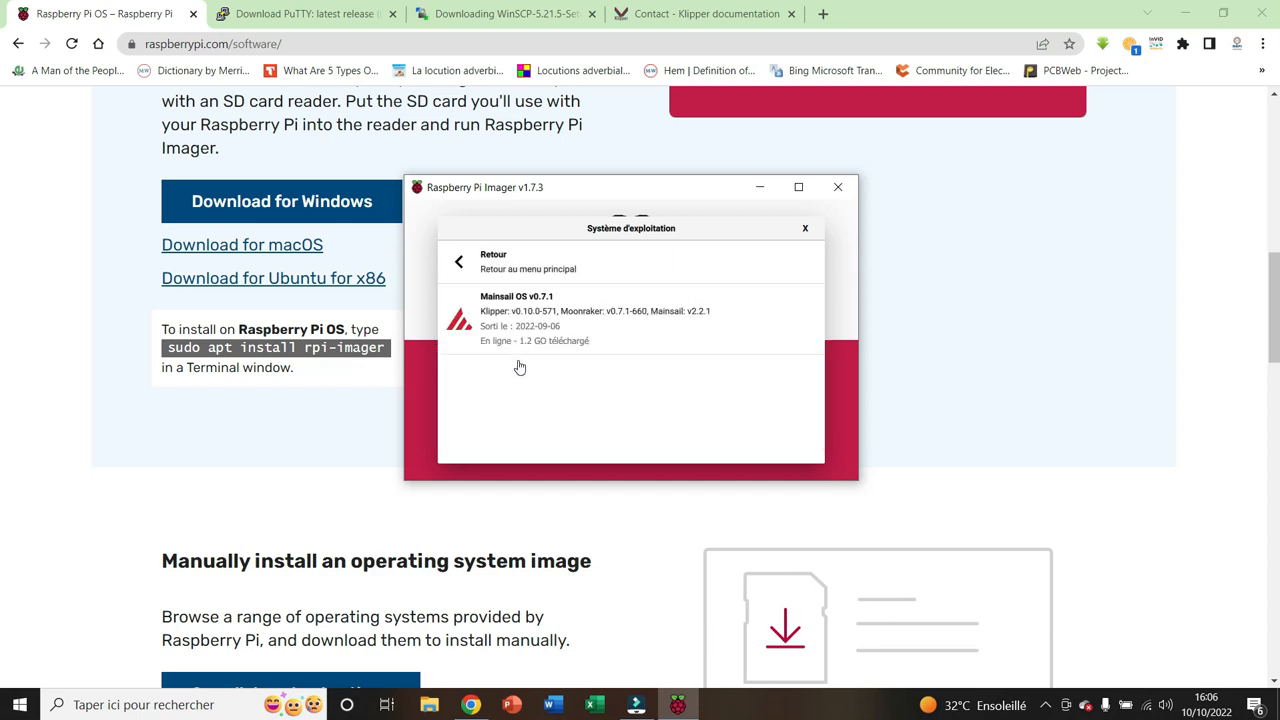
{"action": "left_click", "coordinate": [568, 341]}
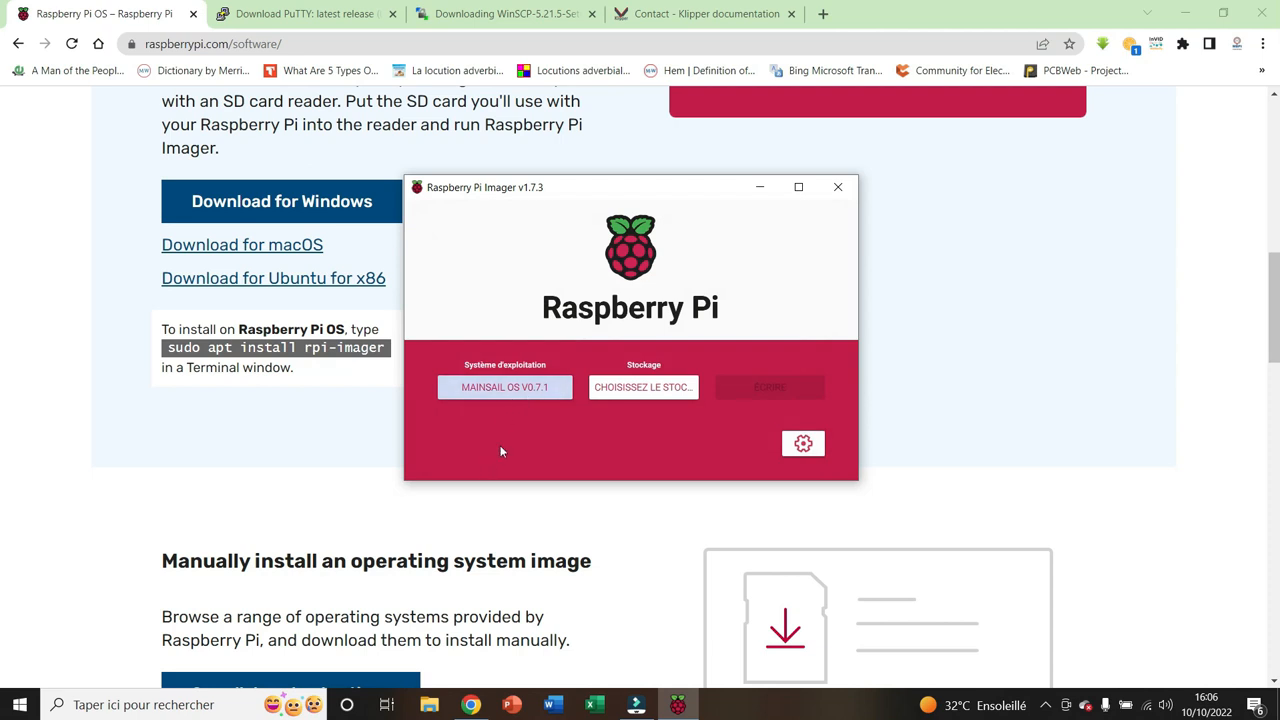
{"action": "left_click", "coordinate": [641, 389]}
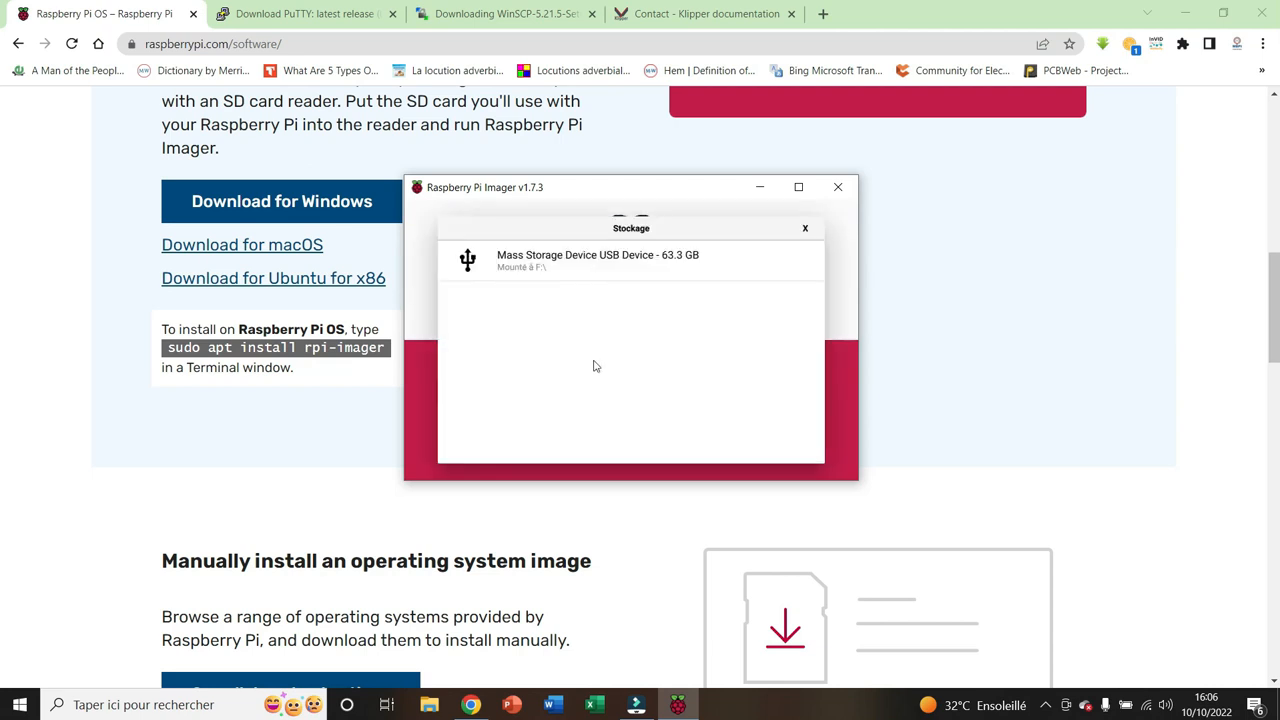
{"action": "left_click", "coordinate": [603, 262]}
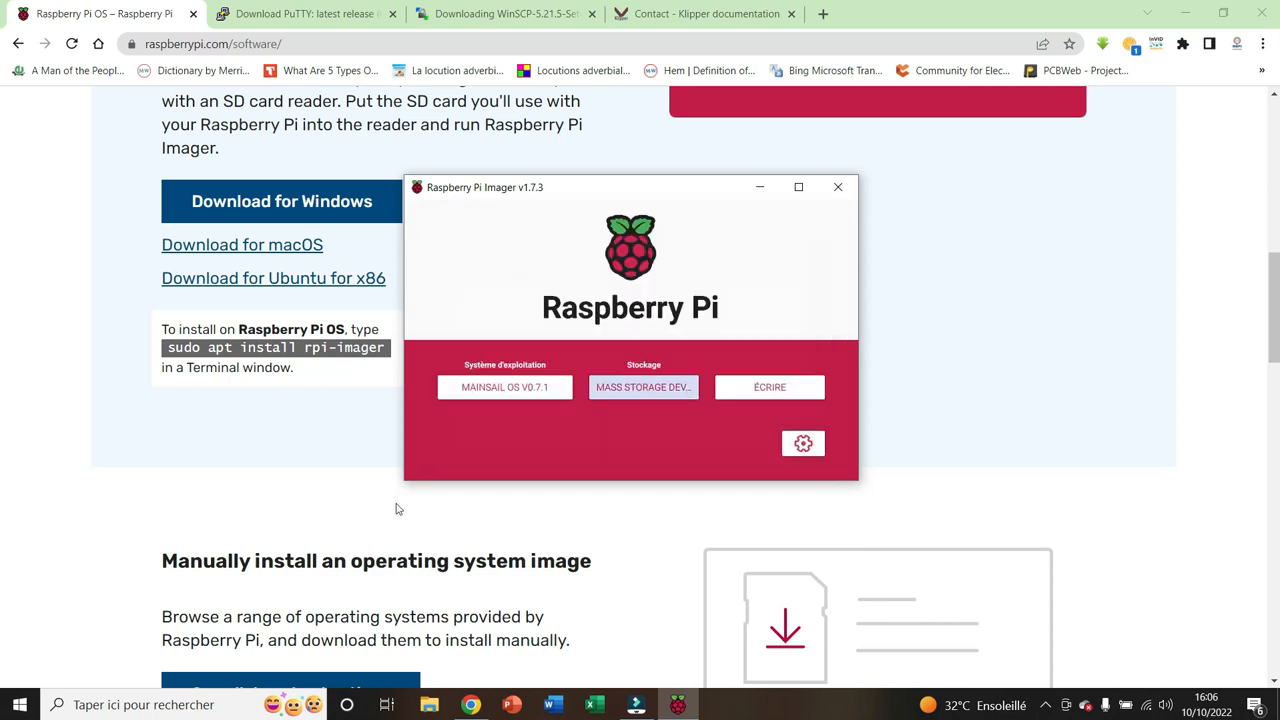
In the advanced options, set the hostname to mainsail and enable SSH with password authentication
{"action": "left_click", "coordinate": [804, 446]}
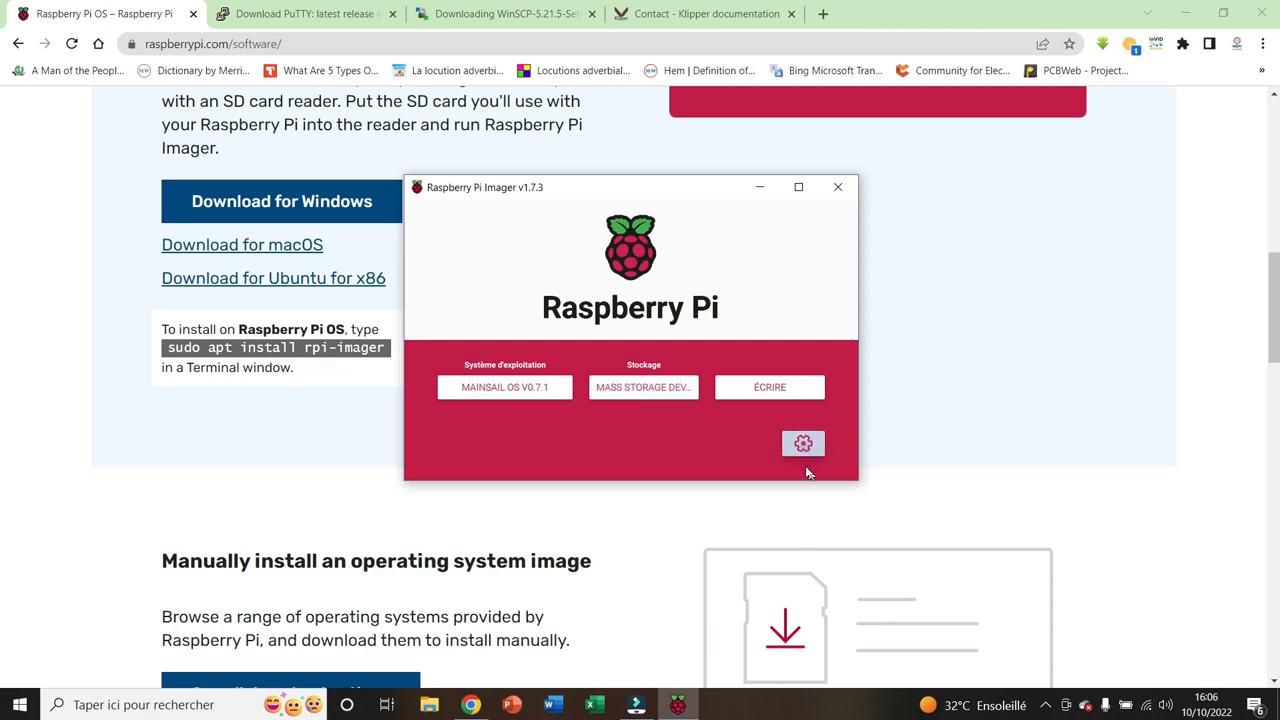
{"action": "left_click", "coordinate": [803, 443]}
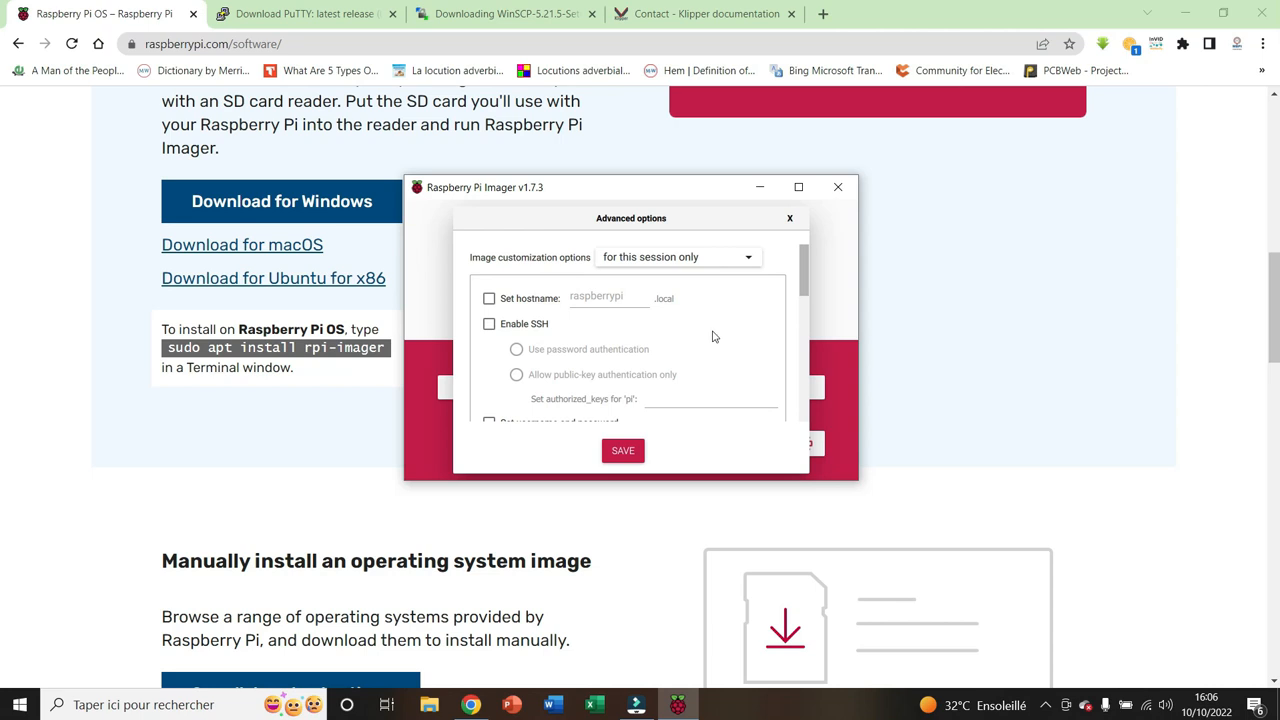
{"action": "left_click", "coordinate": [489, 299]}
{"action": "key", "text": "BackSpace"}
{"action": "key", "text": "BackSpace"}
{"action": "key", "text": "BackSpace"}
{"action": "key", "text": "BackSpace"}
{"action": "key", "text": "BackSpace"}
{"action": "key", "text": "BackSpace"}
{"action": "key", "text": "BackSpace"}
{"action": "key", "text": "BackSpace"}
{"action": "key", "text": "BackSpace"}
{"action": "key", "text": "BackSpace"}
{"action": "key", "text": "BackSpace"}
{"action": "type", "text": "mainsail"}
{"action": "left_click", "coordinate": [489, 324]}
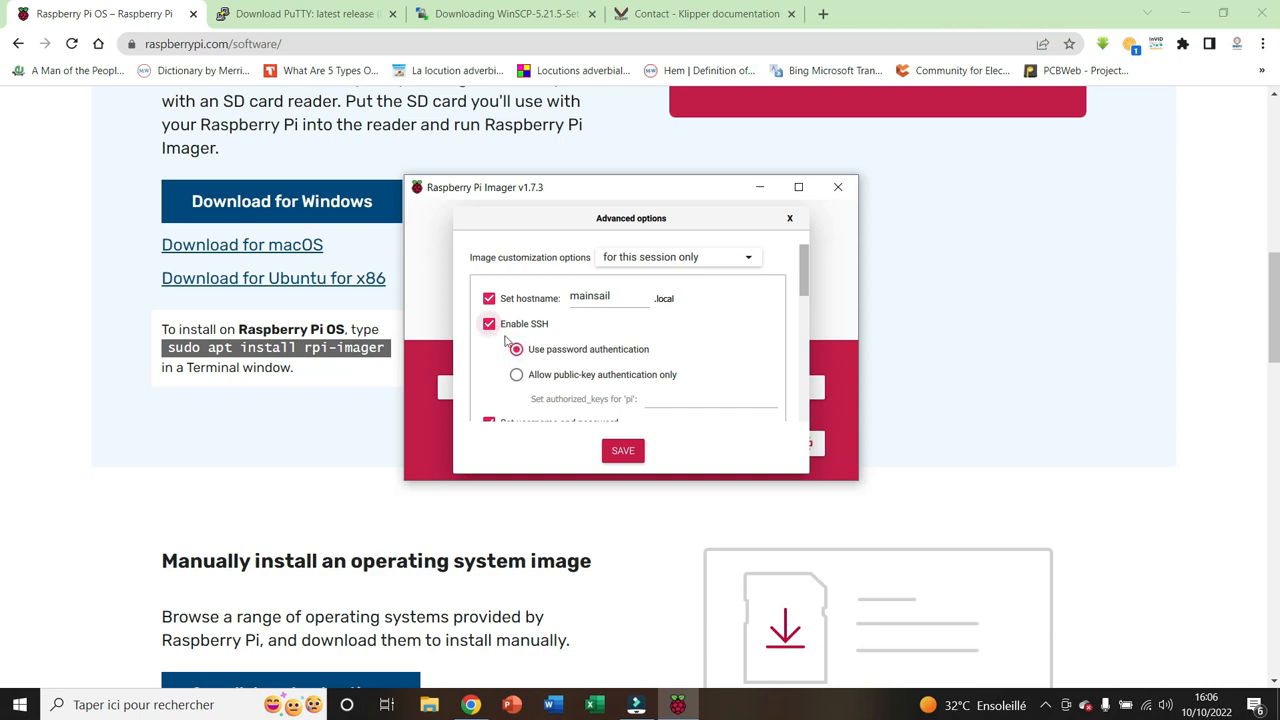
Enter the account password for the username pi
{"action": "scroll", "coordinate": [600, 370], "scroll_direction": "down", "scroll_amount": 2}
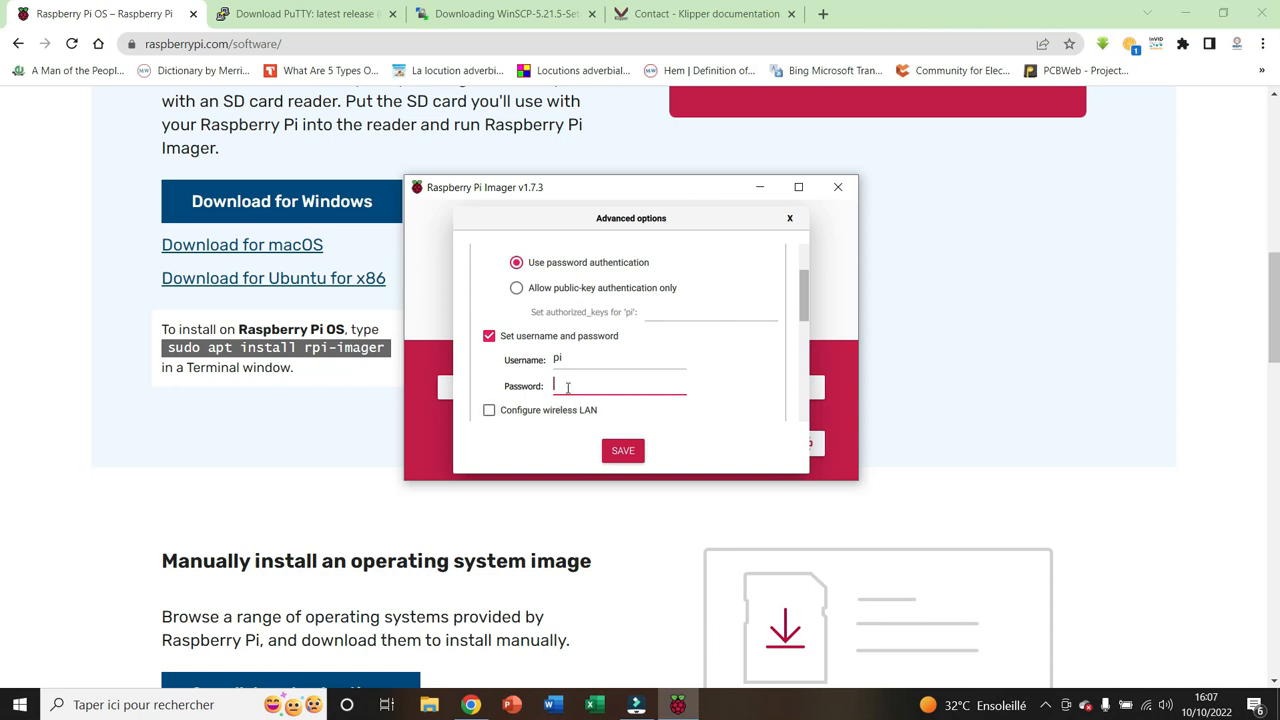
{"action": "type", "text": "123456789"}
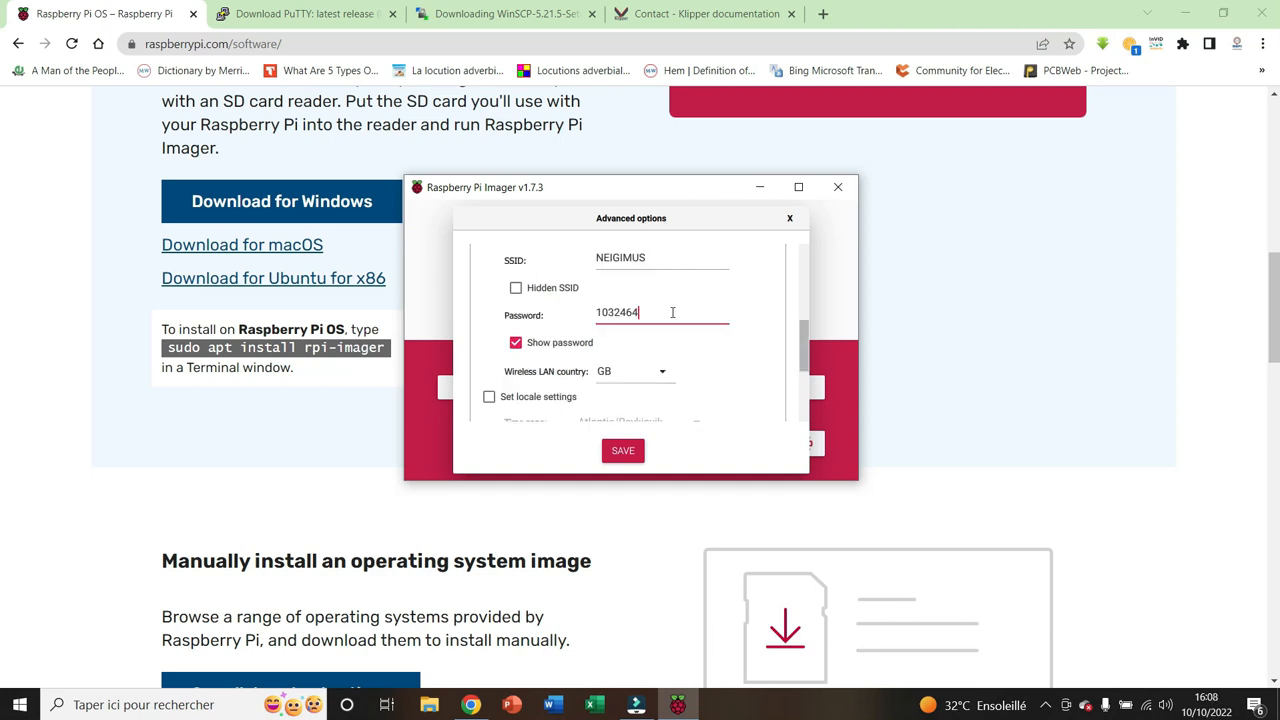
Configure the wireless LAN for the SSID NEIGIMUS, clearing its password field and entering the Wi-Fi password
{"action": "key", "text": "BackSpace"}
{"action": "key", "text": "BackSpace"}
{"action": "key", "text": "BackSpace"}
{"action": "key", "text": "BackSpace"}
{"action": "key", "text": "BackSpace"}
{"action": "key", "text": "BackSpace"}
{"action": "key", "text": "BackSpace"}
{"action": "scroll", "coordinate": [651, 380], "scroll_direction": "up", "scroll_amount": 2}
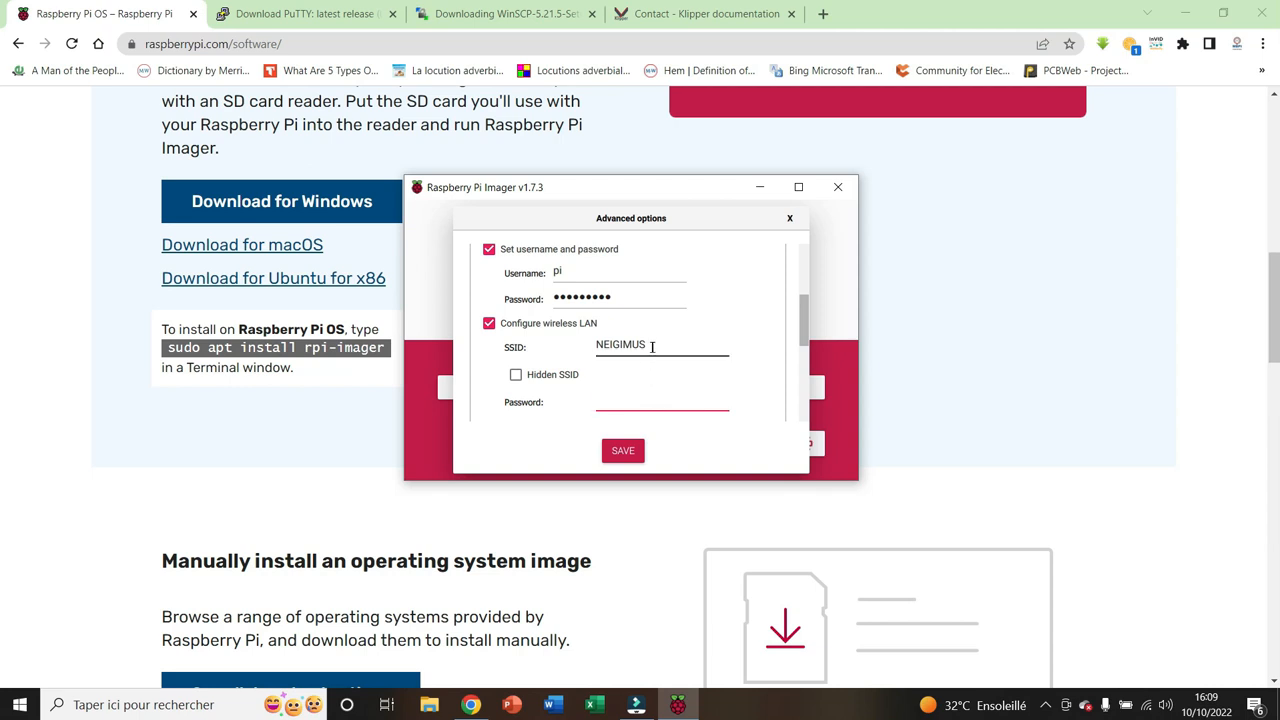
{"action": "scroll", "coordinate": [656, 360], "scroll_direction": "down", "scroll_amount": 3}
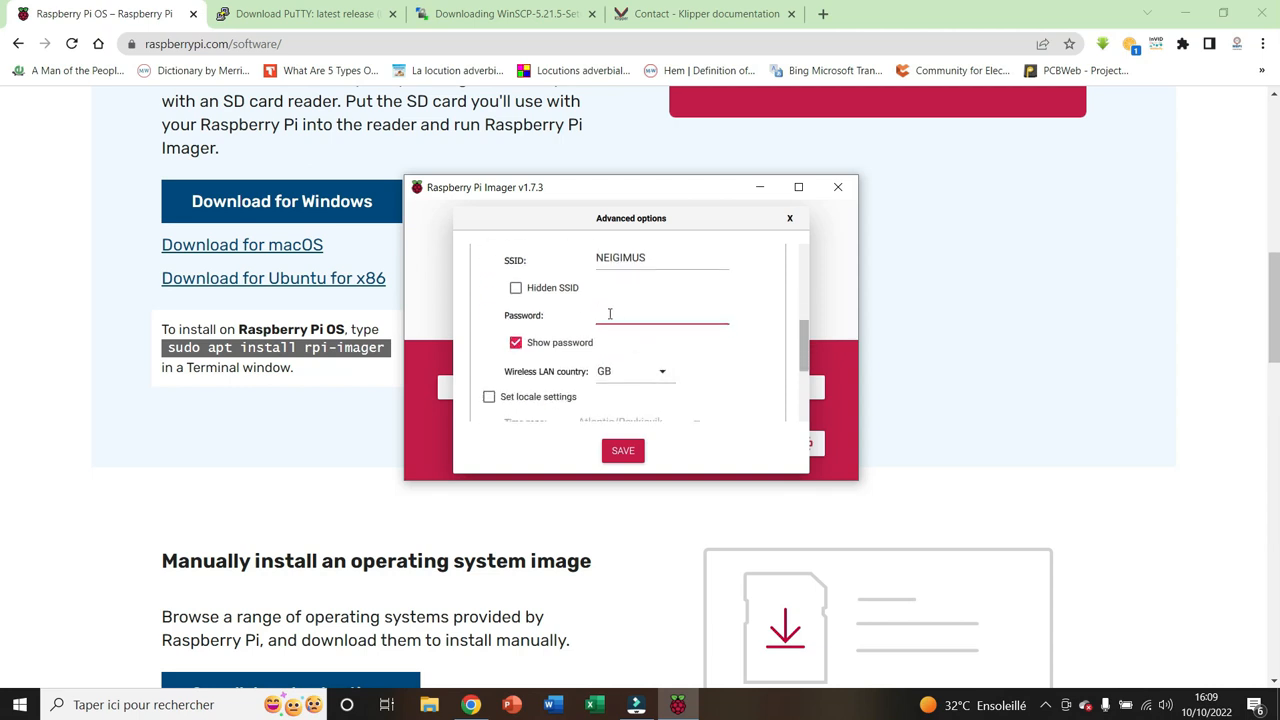
{"action": "type", "text": "***************"}
Set the wireless LAN country to SN
{"action": "scroll", "coordinate": [673, 350], "scroll_direction": "down", "scroll_amount": 1}
{"action": "left_click", "coordinate": [661, 294]}
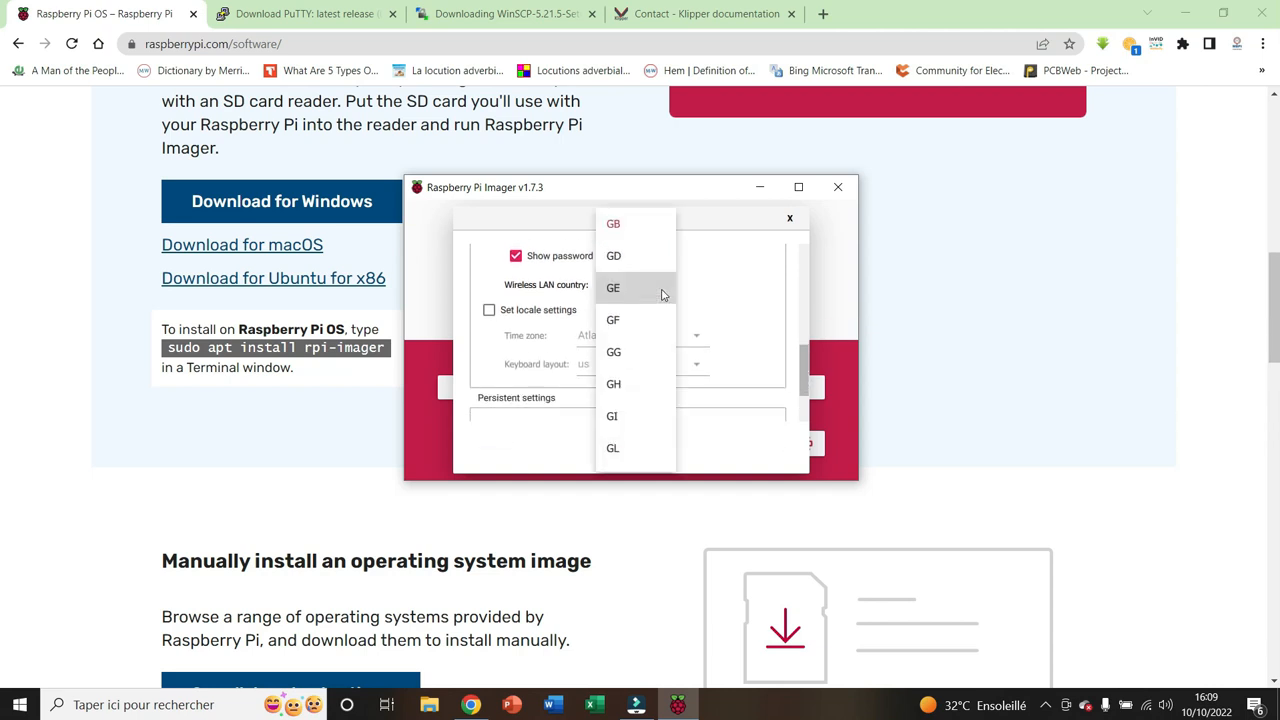
{"action": "scroll", "coordinate": [640, 370], "scroll_direction": "down", "scroll_amount": 2}
{"action": "scroll", "coordinate": [630, 380], "scroll_direction": "down", "scroll_amount": 1}
{"action": "scroll", "coordinate": [670, 324], "scroll_direction": "down", "scroll_amount": 5}
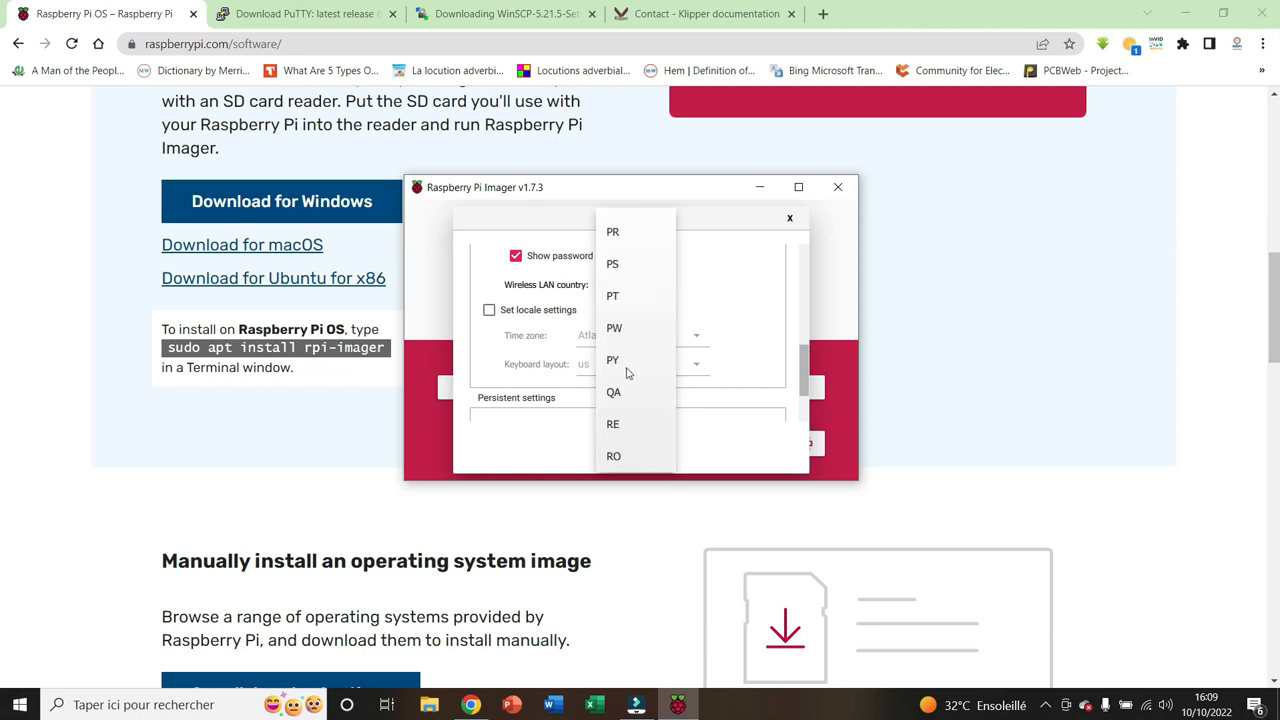
{"action": "scroll", "coordinate": [627, 372], "scroll_direction": "down", "scroll_amount": 2}
{"action": "scroll", "coordinate": [628, 373], "scroll_direction": "down", "scroll_amount": 2}
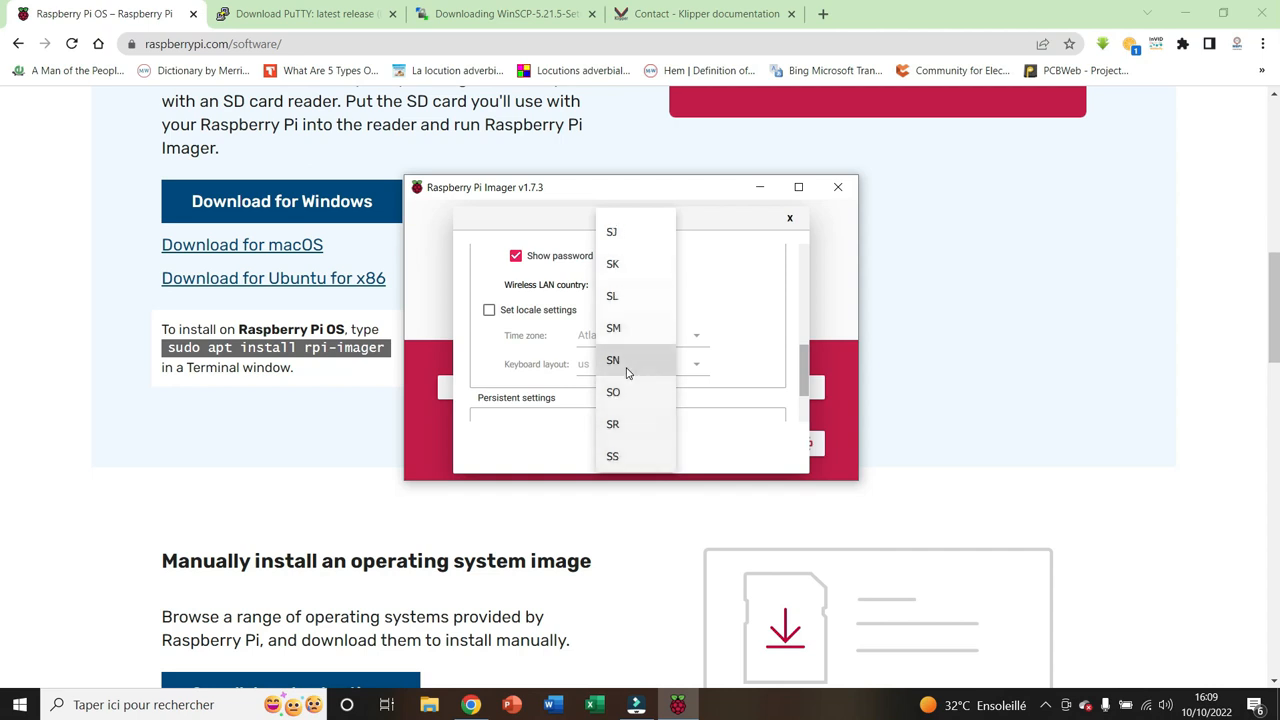
{"action": "left_click", "coordinate": [613, 360]}
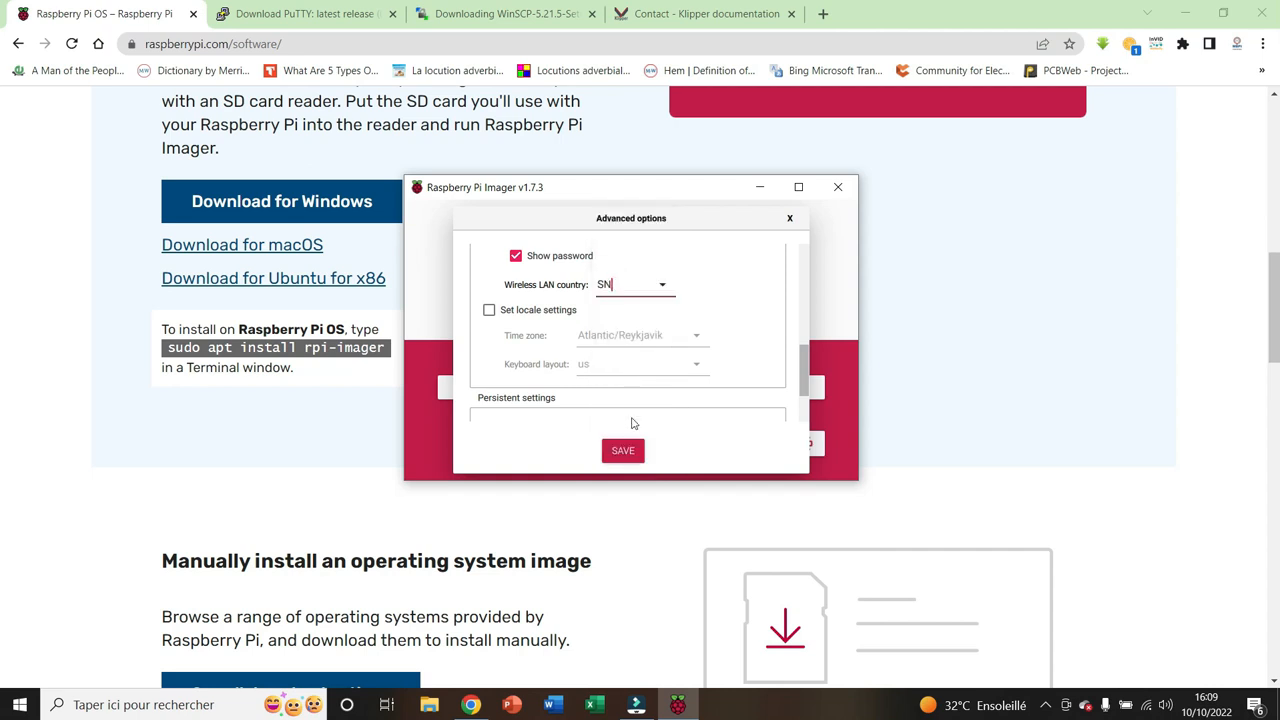
Enable the locale settings and set the time zone to Etc/GMT
{"action": "left_click", "coordinate": [489, 310]}
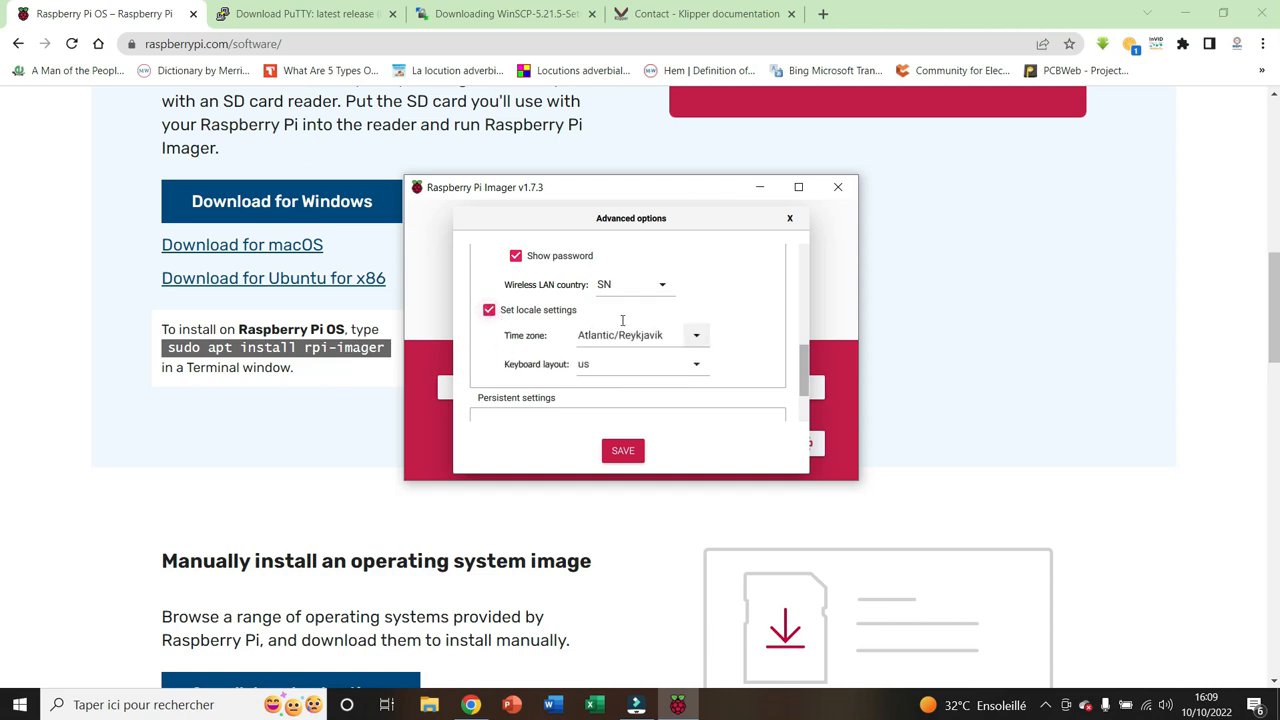
{"action": "left_click", "coordinate": [697, 336]}
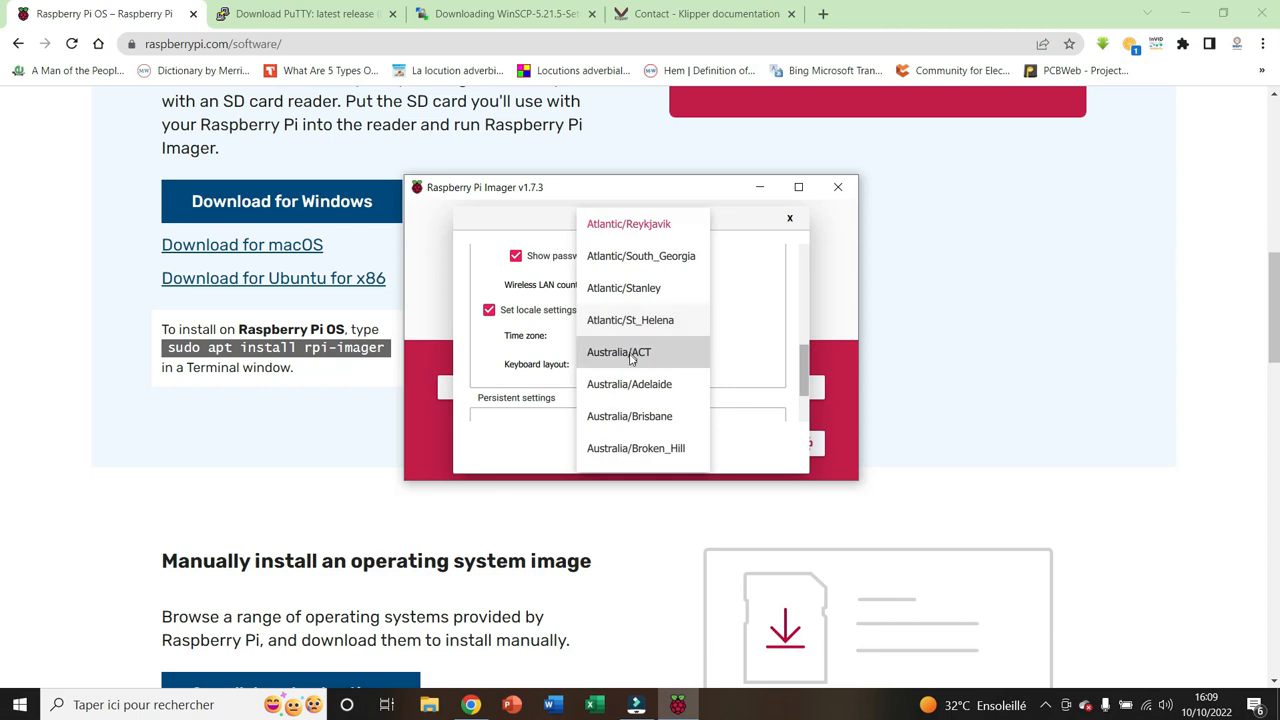
{"action": "scroll", "coordinate": [633, 370], "scroll_direction": "down", "scroll_amount": 5}
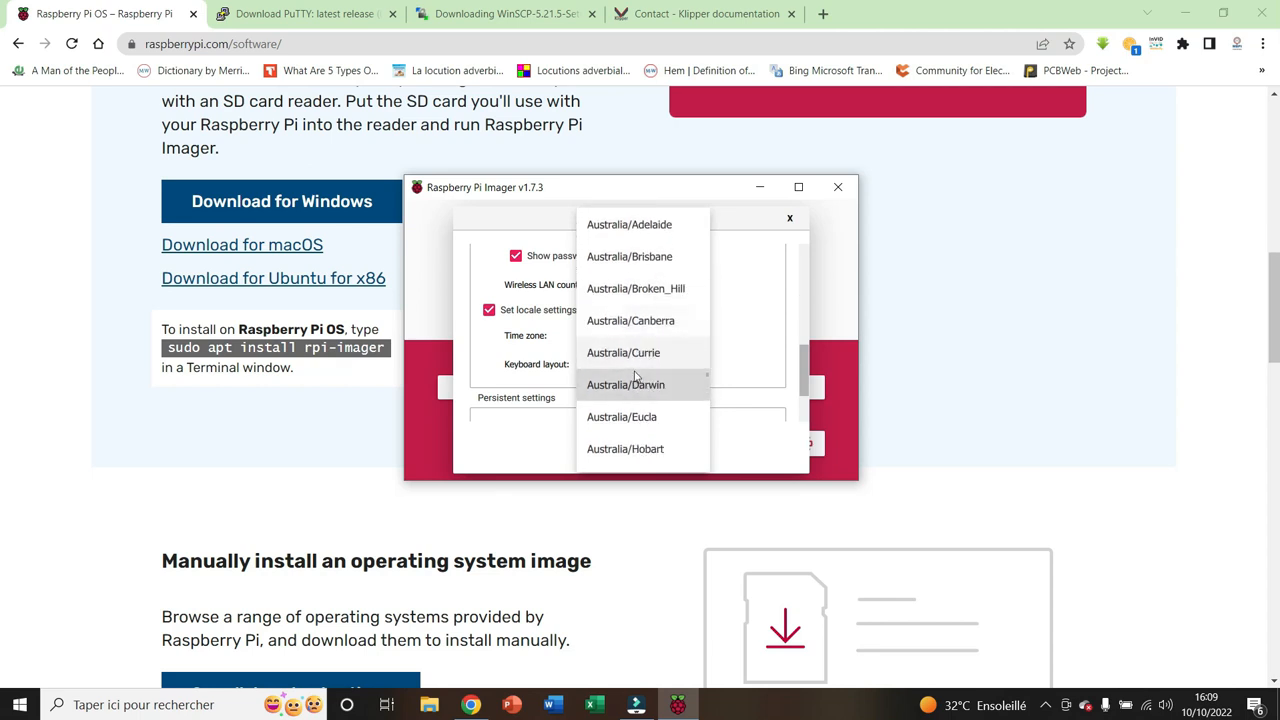
{"action": "scroll", "coordinate": [634, 376], "scroll_direction": "down", "scroll_amount": 10}
{"action": "scroll", "coordinate": [634, 376], "scroll_direction": "up", "scroll_amount": 3}
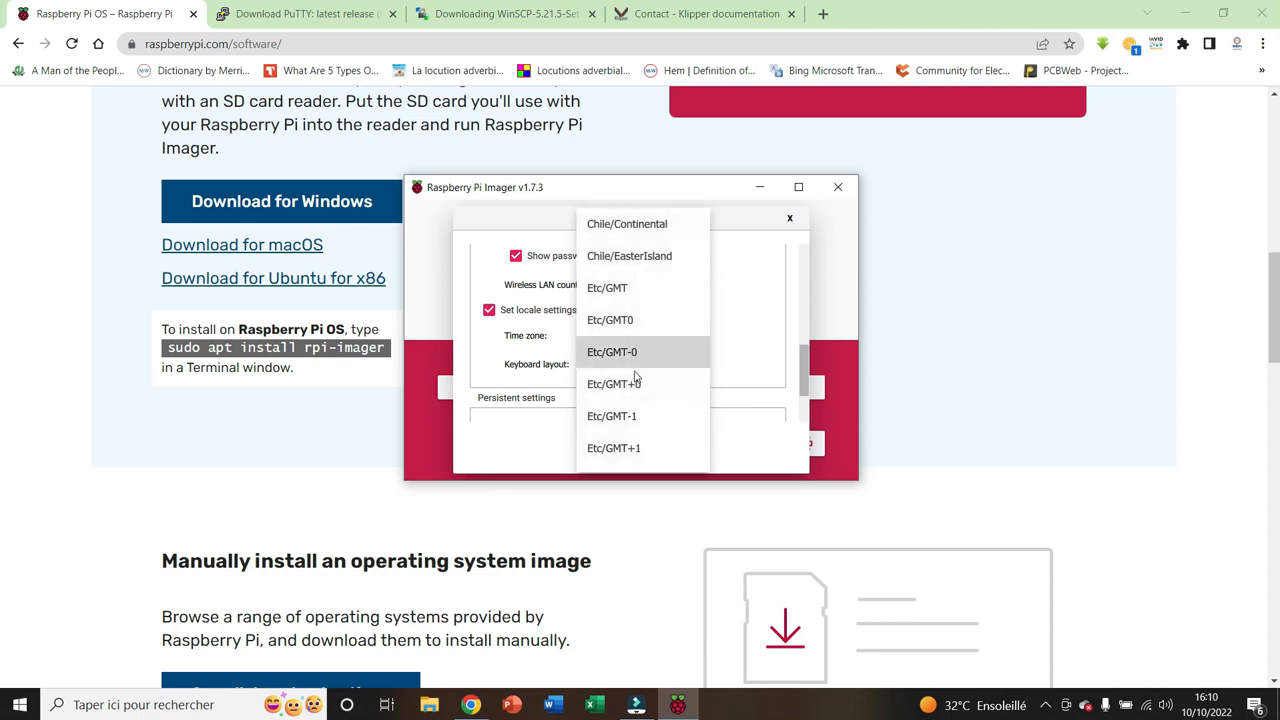
{"action": "key", "text": "Up"}
{"action": "key", "text": "Up"}
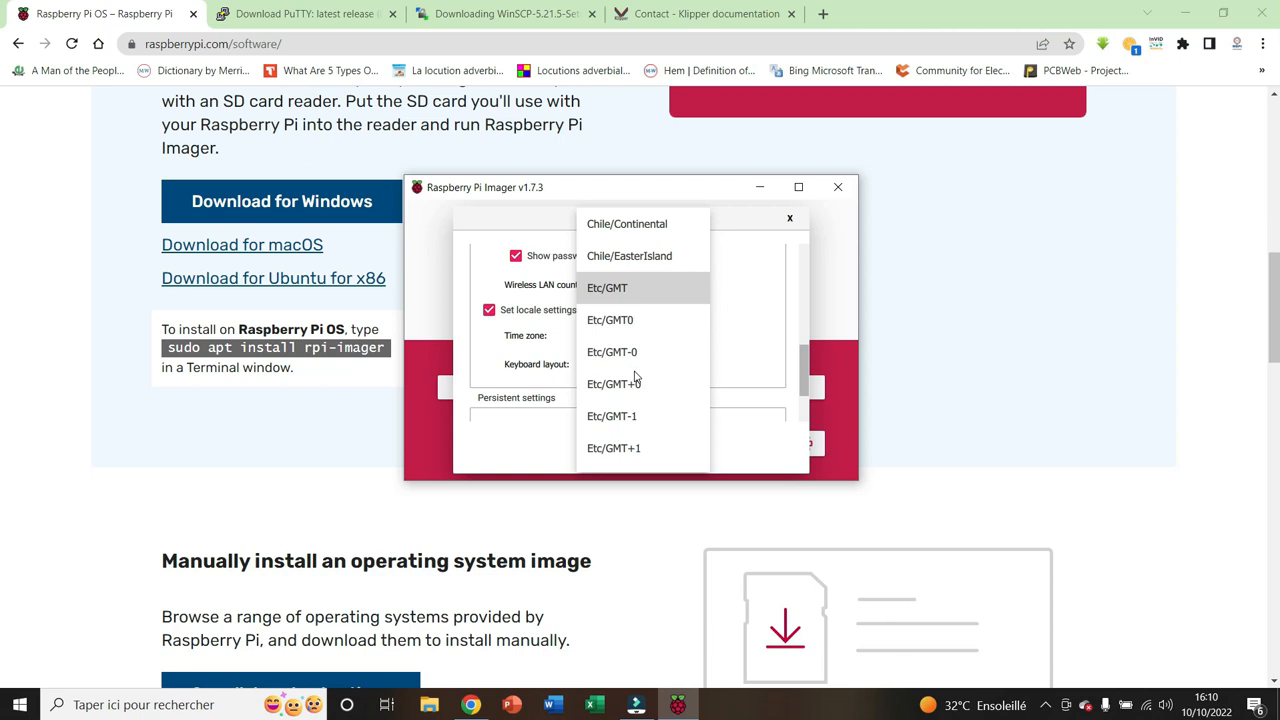
{"action": "left_click", "coordinate": [654, 288]}
Set the keyboard layout to fr and save the advanced options
{"action": "left_click", "coordinate": [704, 366]}
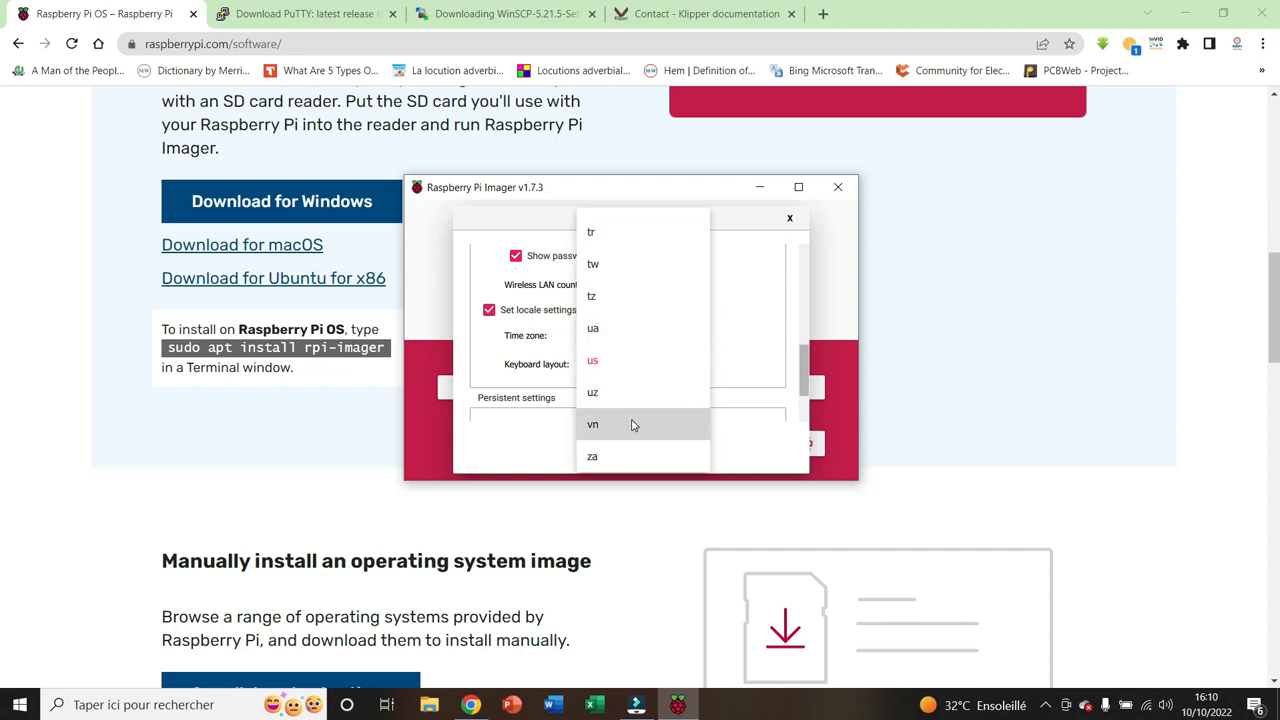
{"action": "scroll", "coordinate": [609, 257], "scroll_direction": "up", "scroll_amount": 5}
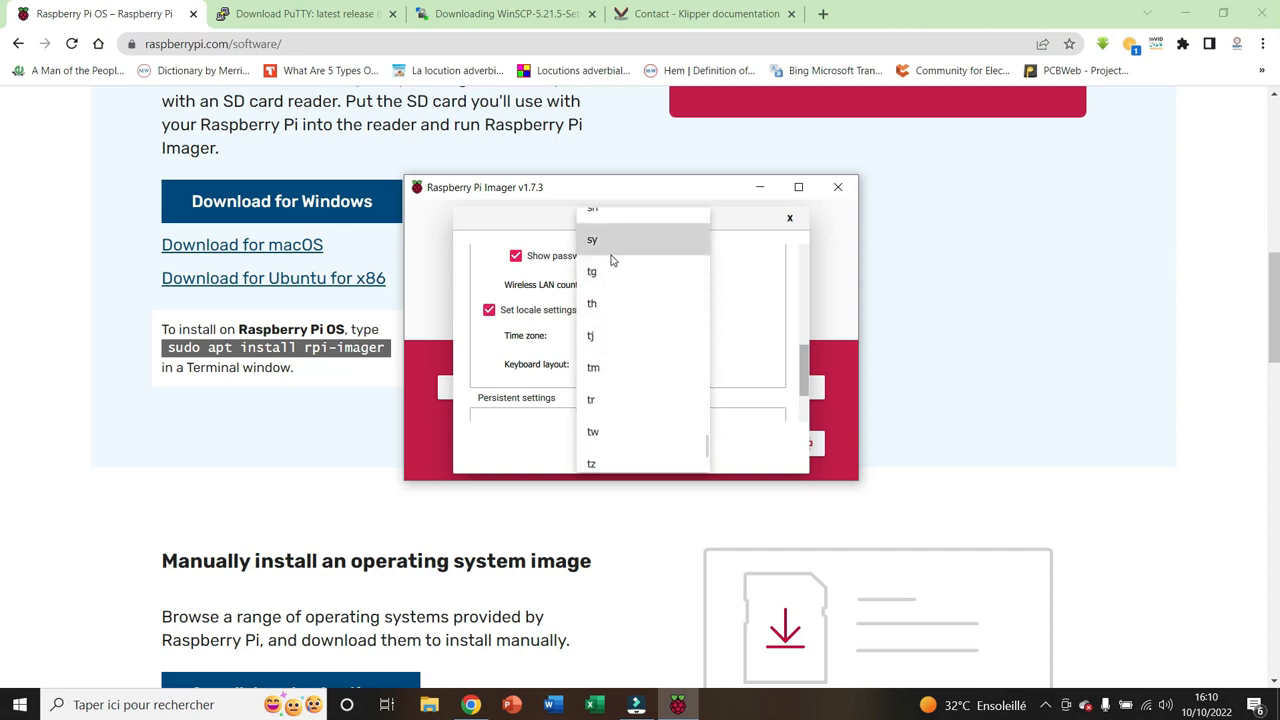
{"action": "scroll", "coordinate": [613, 260], "scroll_direction": "up", "scroll_amount": 5}
{"action": "scroll", "coordinate": [613, 260], "scroll_direction": "up", "scroll_amount": 3}
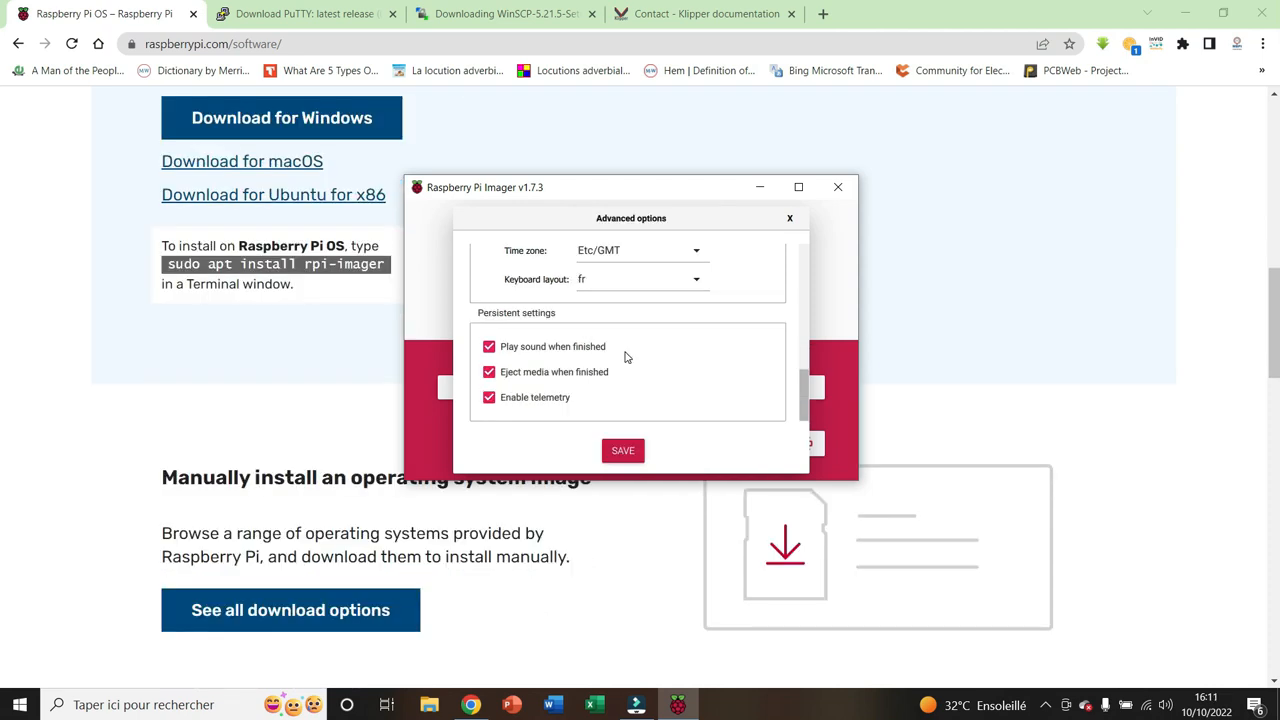
{"action": "left_click", "coordinate": [623, 451]}
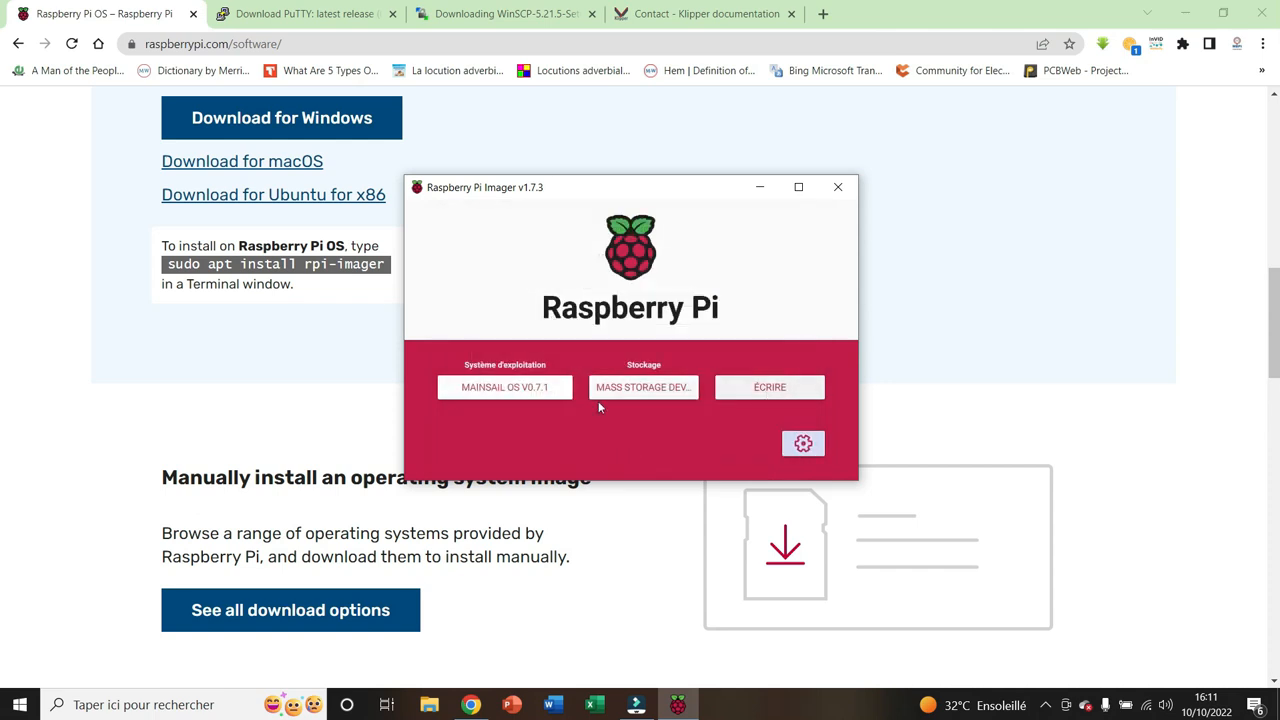
Write Mainsail OS to the USB storage device, agreeing to erase all its data, and close the completion message
{"action": "left_click", "coordinate": [764, 386]}
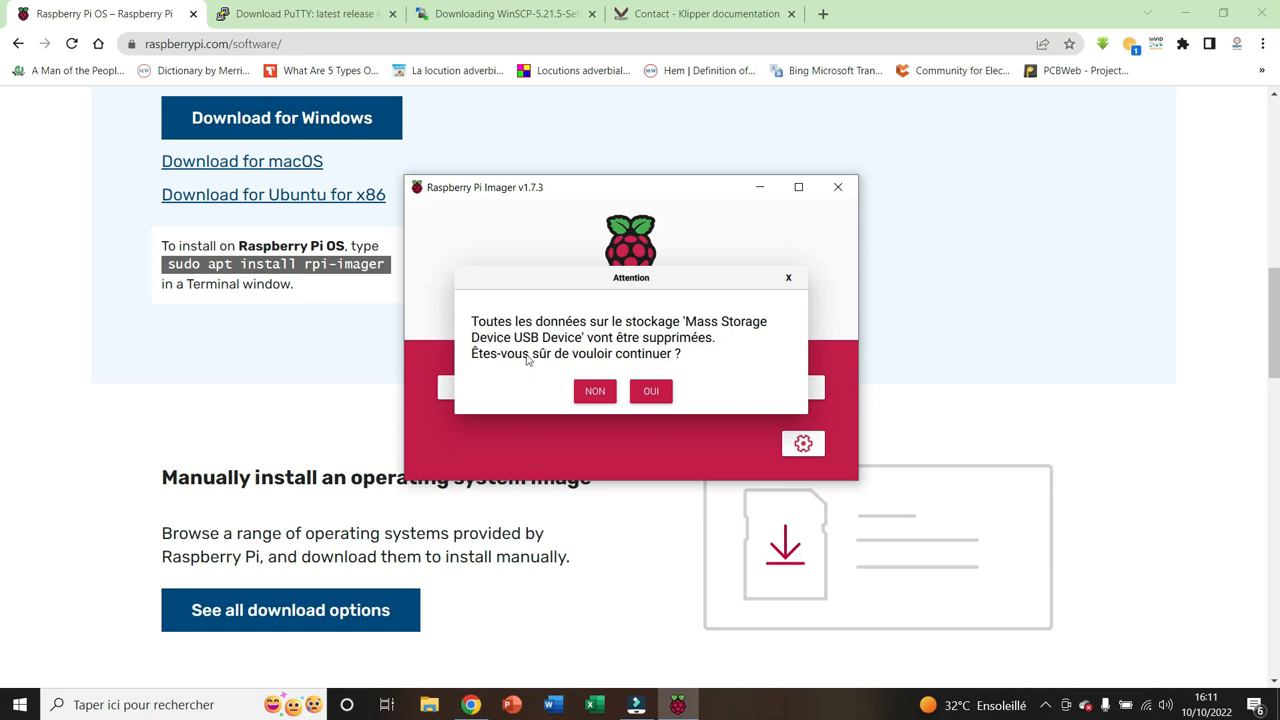
{"action": "left_click", "coordinate": [651, 390]}
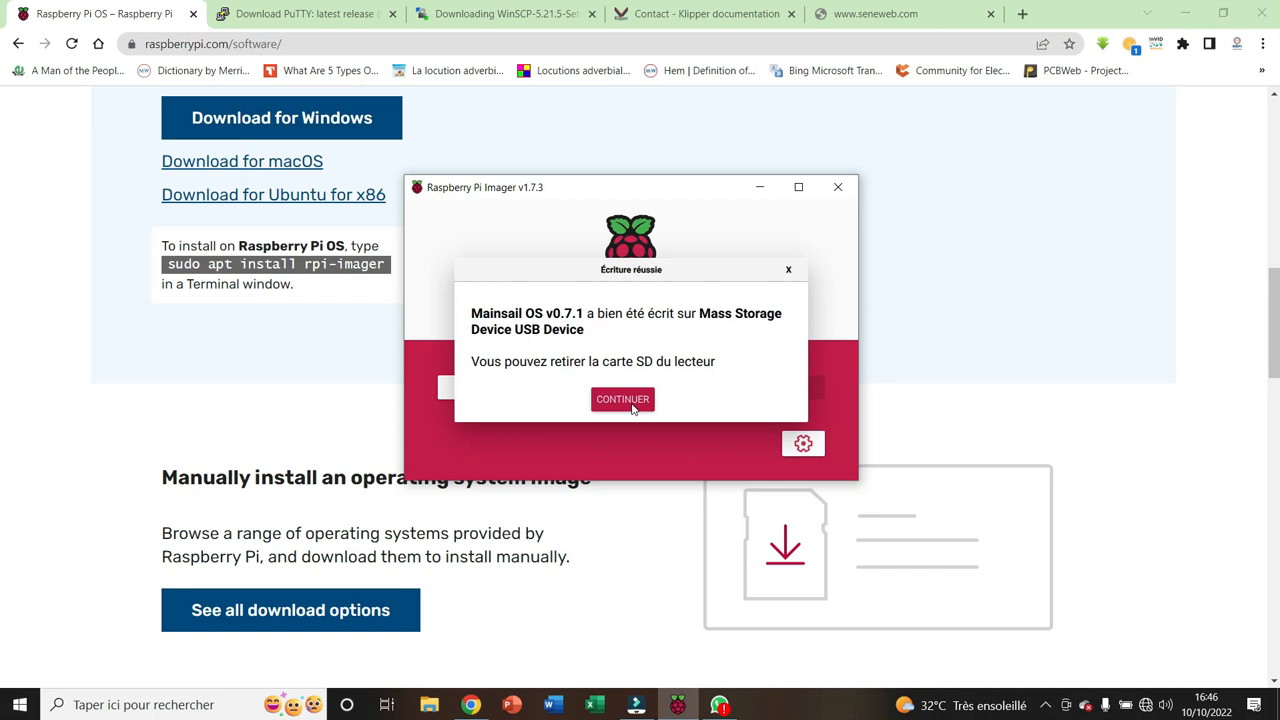
{"action": "left_click", "coordinate": [622, 400]}
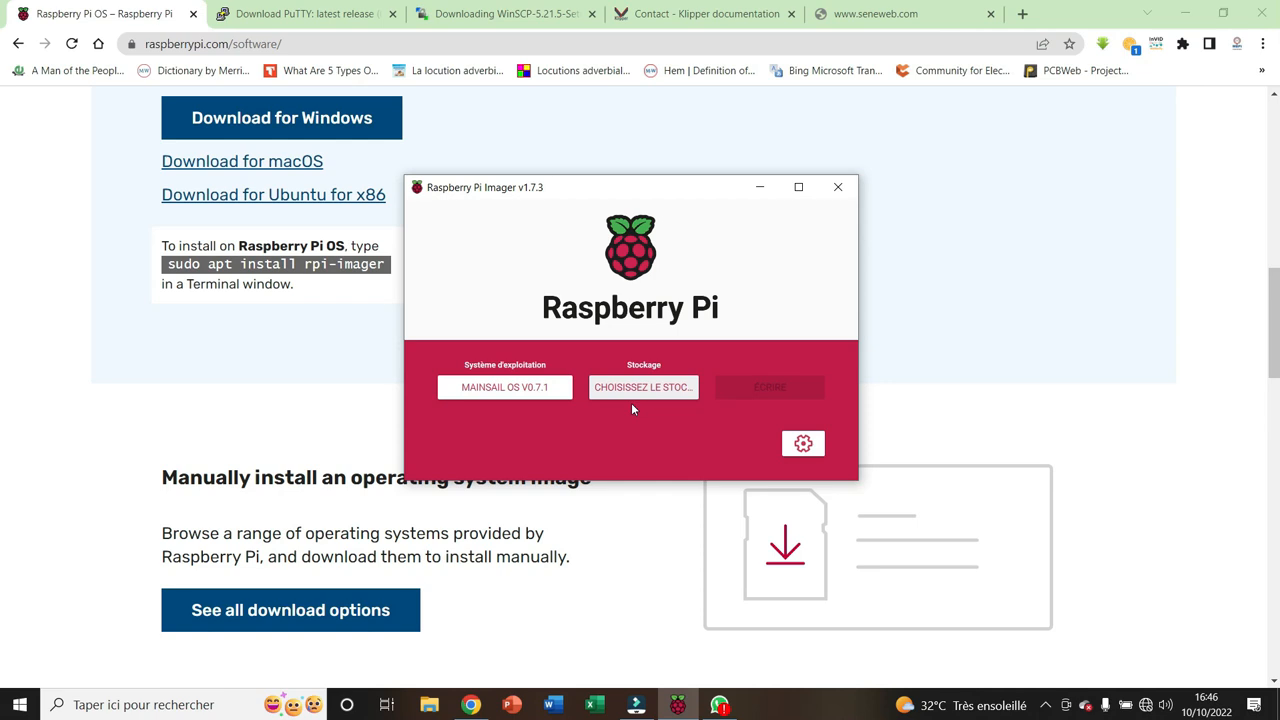
Close Raspberry Pi Imager and launch PuTTY
{"action": "left_click", "coordinate": [840, 187]}
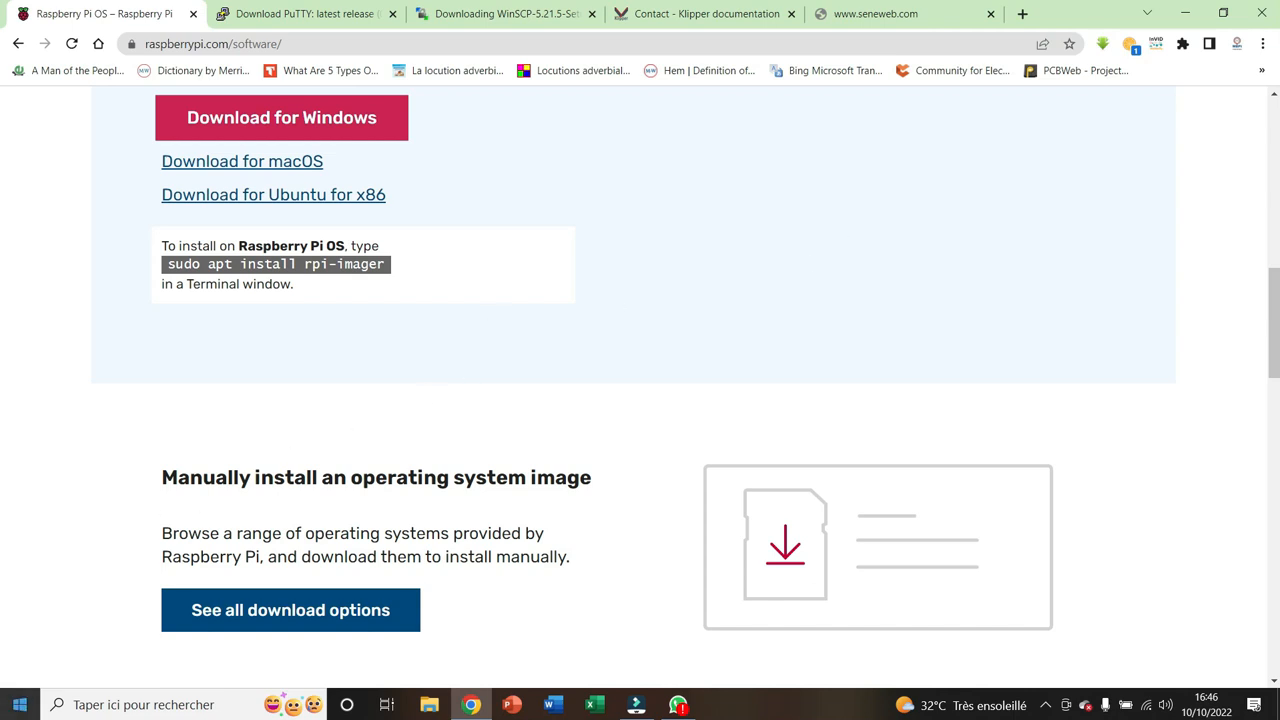
{"action": "left_click", "coordinate": [20, 704]}
{"action": "left_click", "coordinate": [116, 295]}
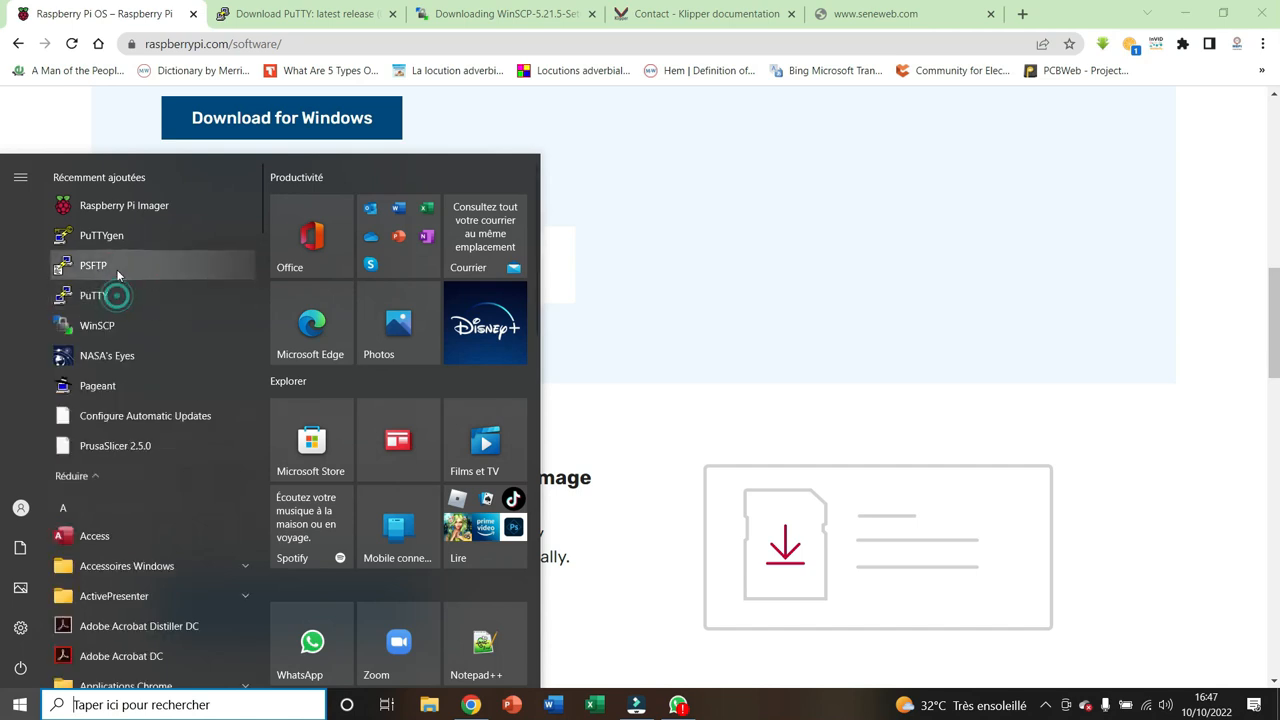
{"action": "left_click", "coordinate": [93, 296]}
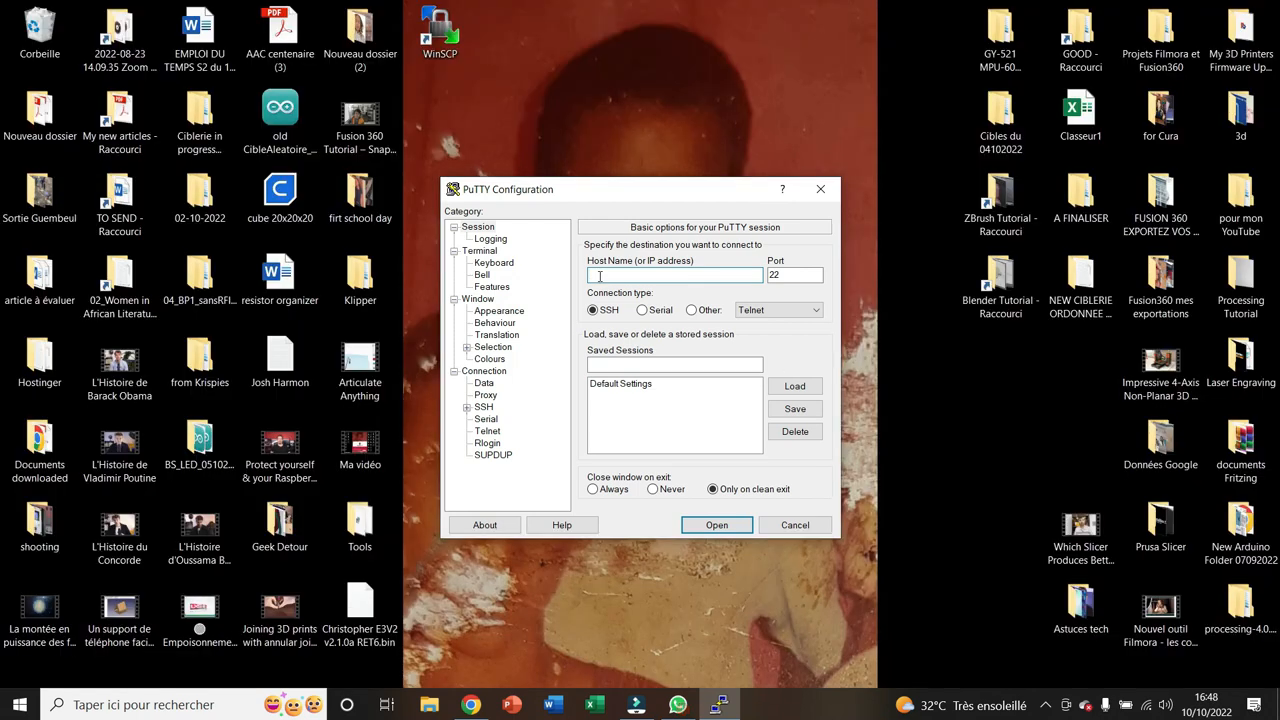
Open an SSH connection to mainsail.local and accept the server's host key
{"action": "left_click", "coordinate": [600, 276]}
{"action": "type", "text": "mainsail.local"}
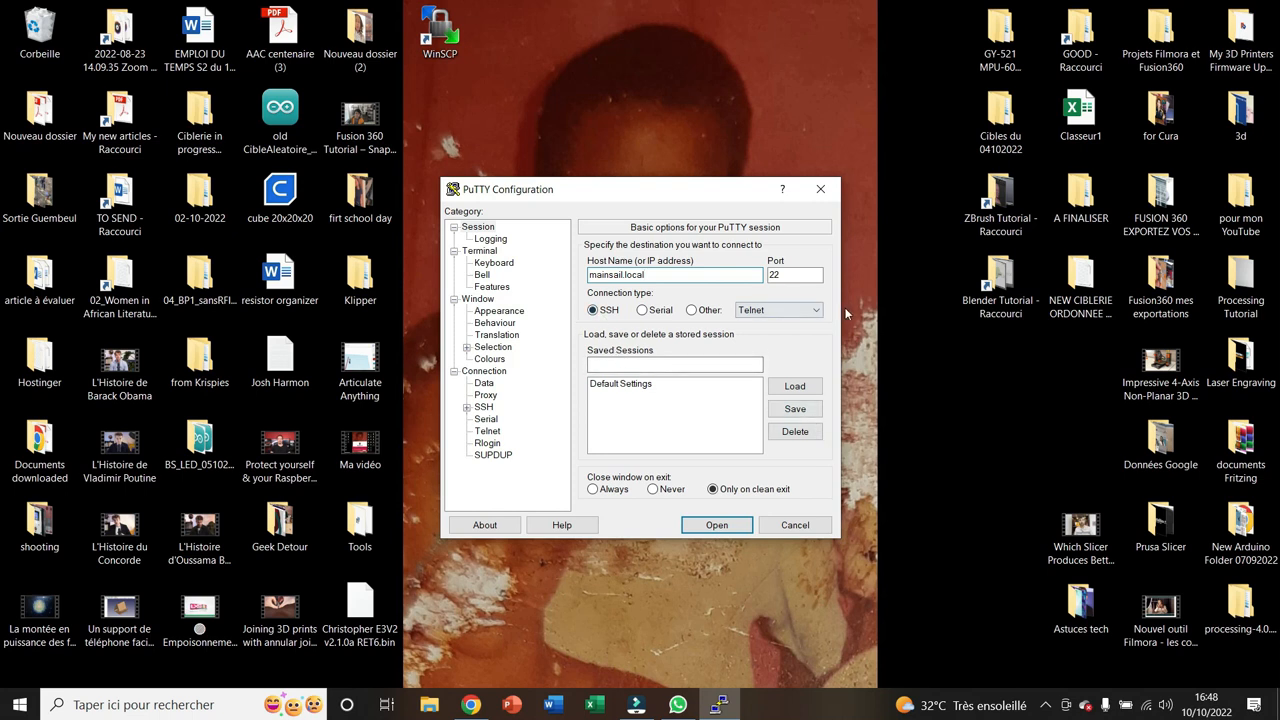
{"action": "left_click", "coordinate": [718, 525]}
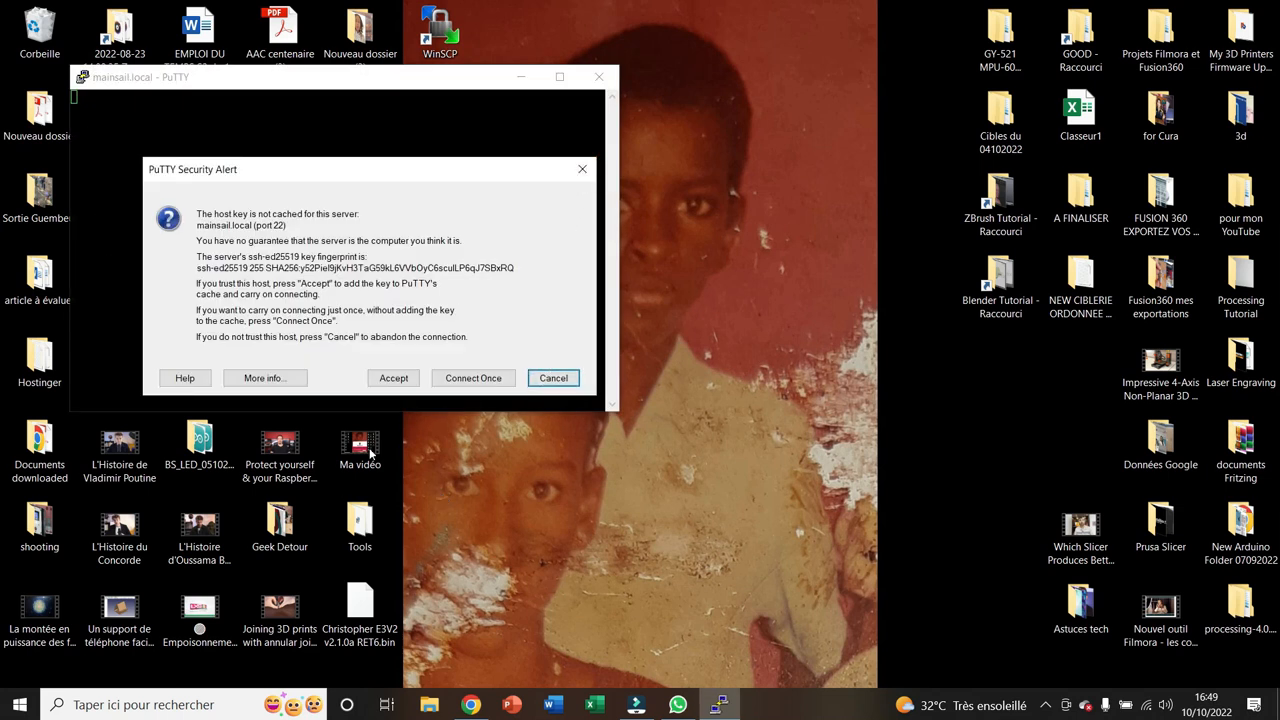
{"action": "left_click", "coordinate": [393, 378]}
Move the terminal window towards the middle of the desktop and log in as pi with the account password
{"action": "left_click_drag", "start_coordinate": [340, 80], "coordinate": [633, 138]}
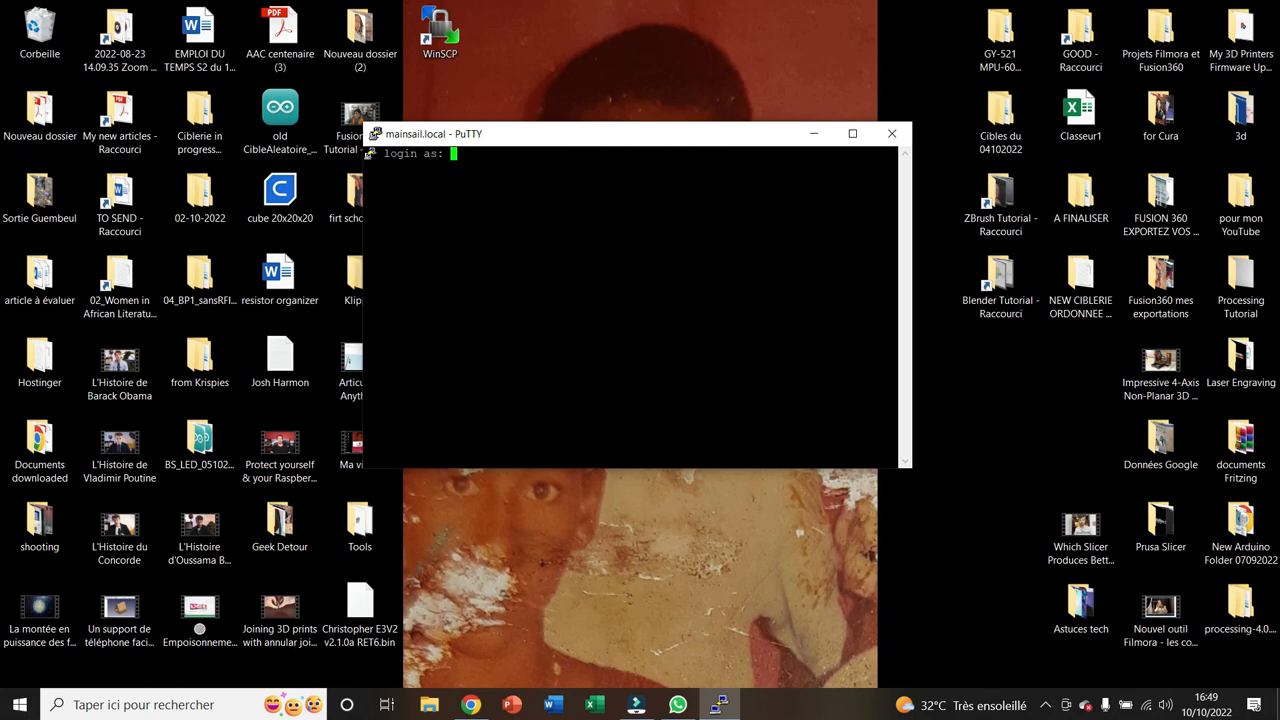
{"action": "type", "text": "pi"}
{"action": "key", "text": "Return"}
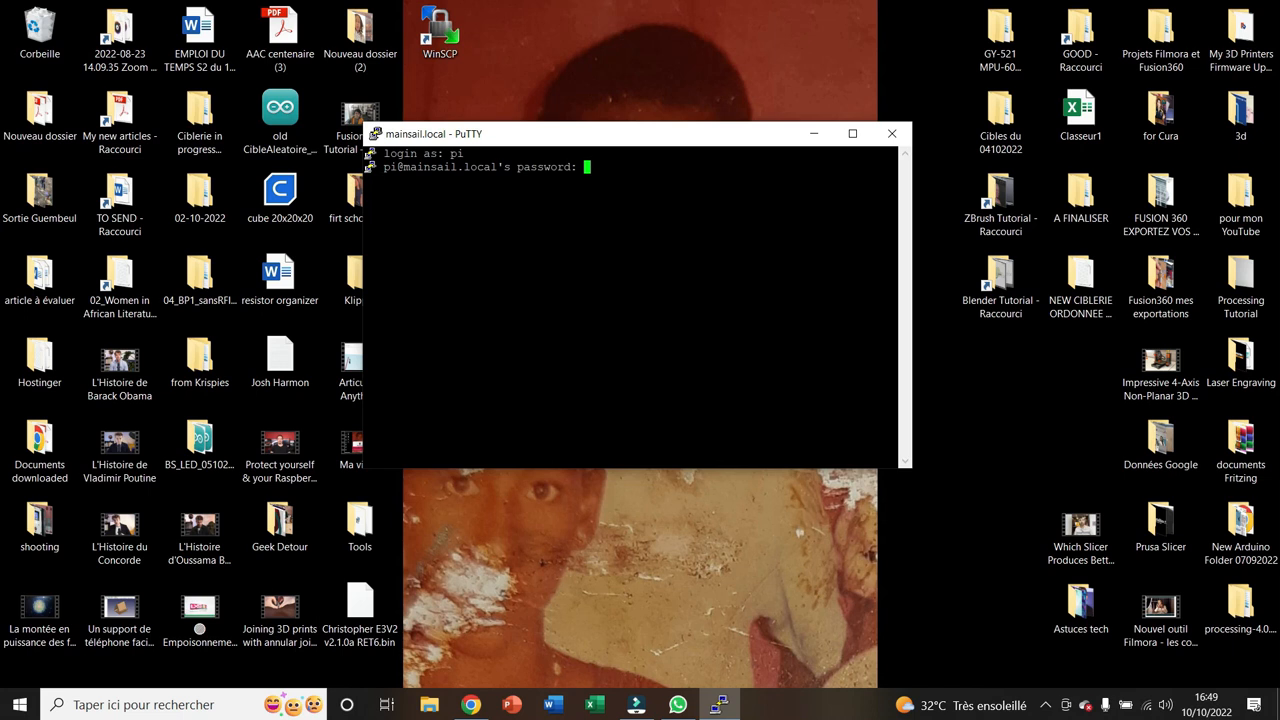
{"action": "key", "text": "Return"}
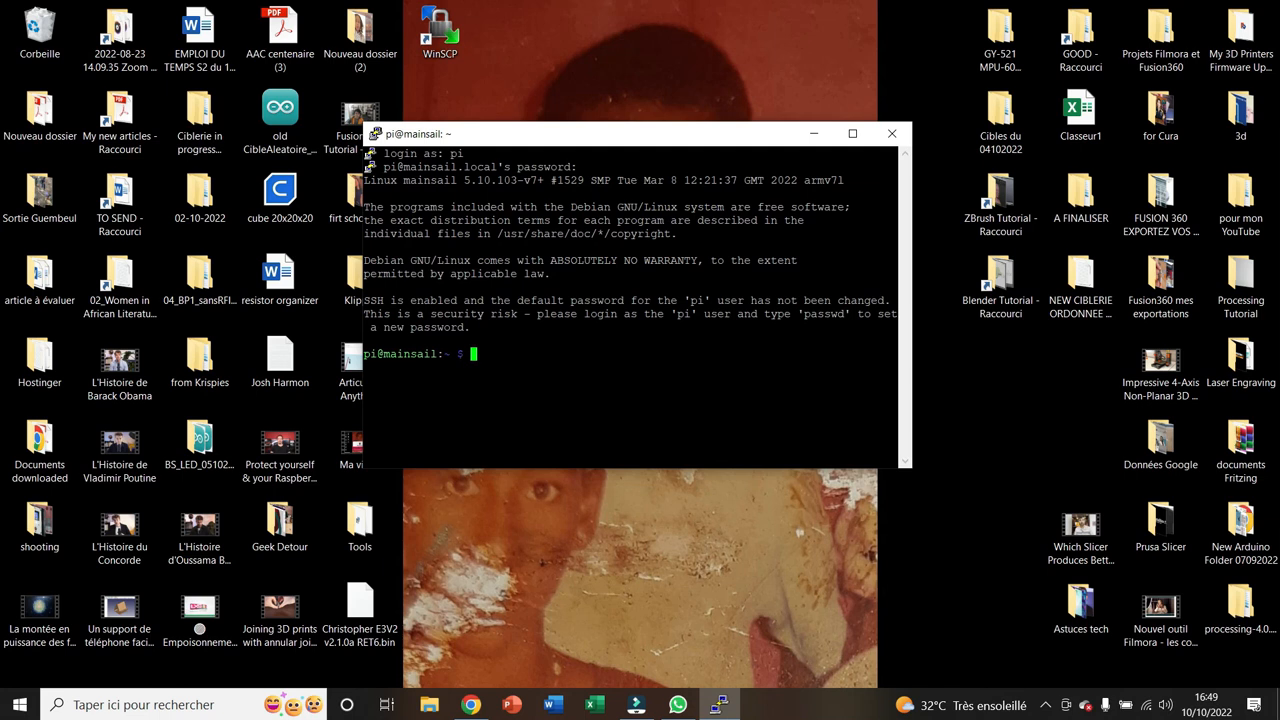
Change to the klipper directory and open the firmware configuration with make menuconfig
{"action": "type", "text": "cd klipper"}
{"action": "key", "text": "Return"}
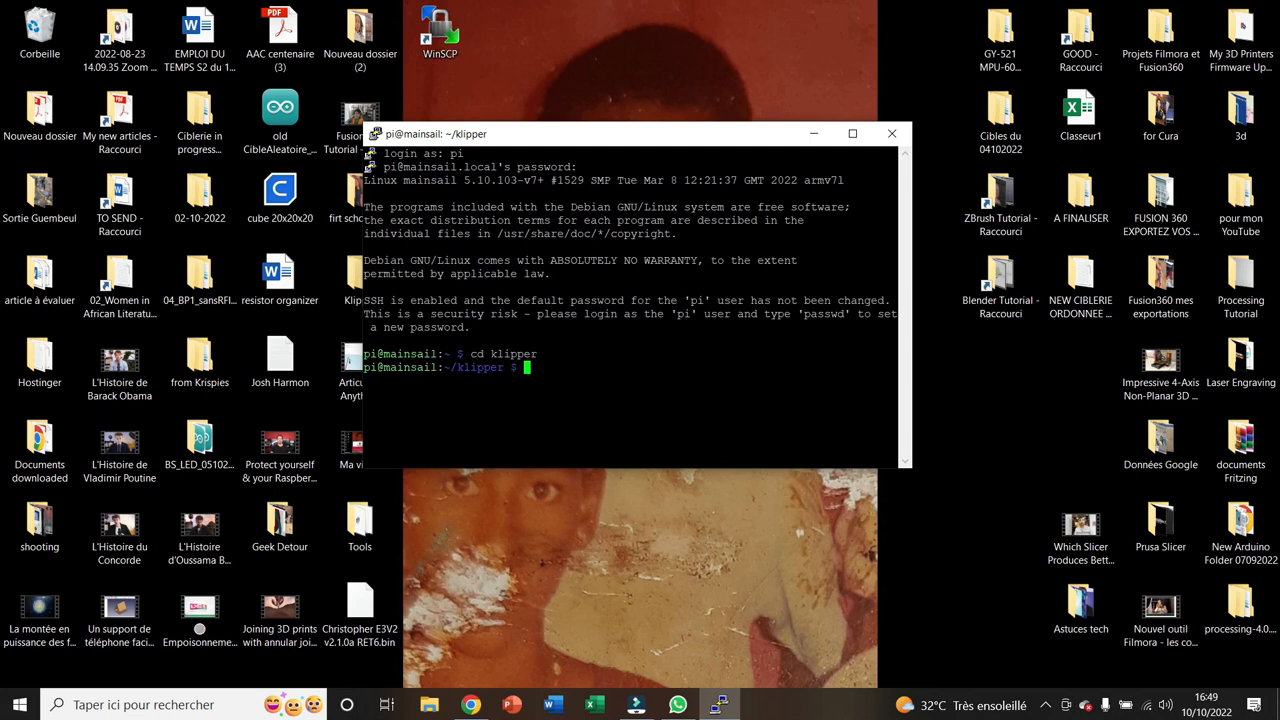
{"action": "type", "text": "make menuconfig"}
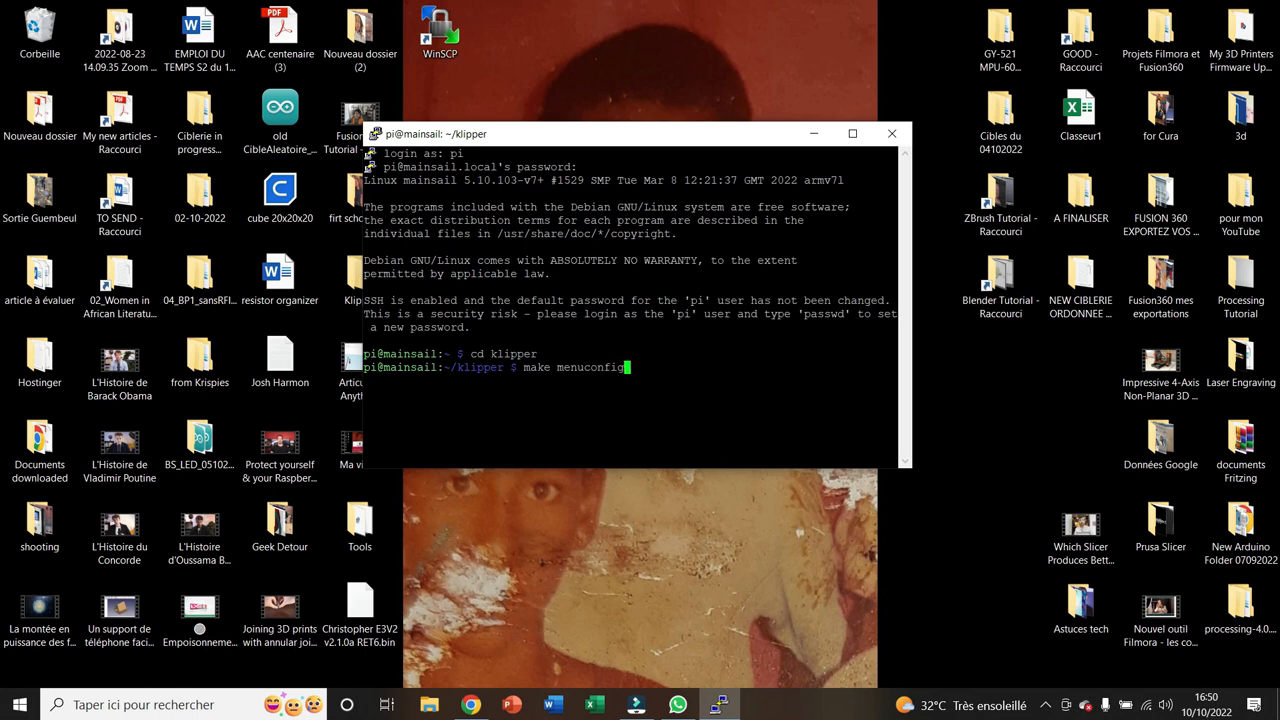
{"action": "key", "text": "Return"}
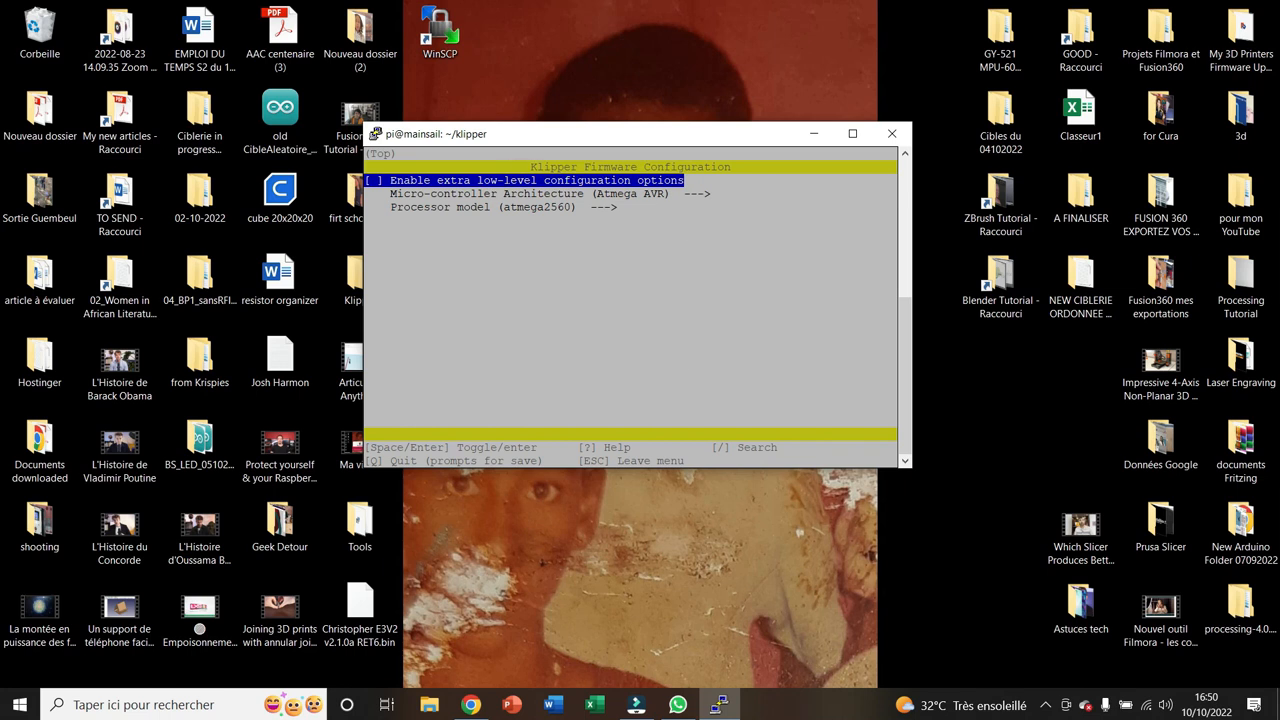
Enable extra low-level configuration options and set the micro-controller architecture to STMicroelectronics STM32
{"action": "key", "text": "space"}
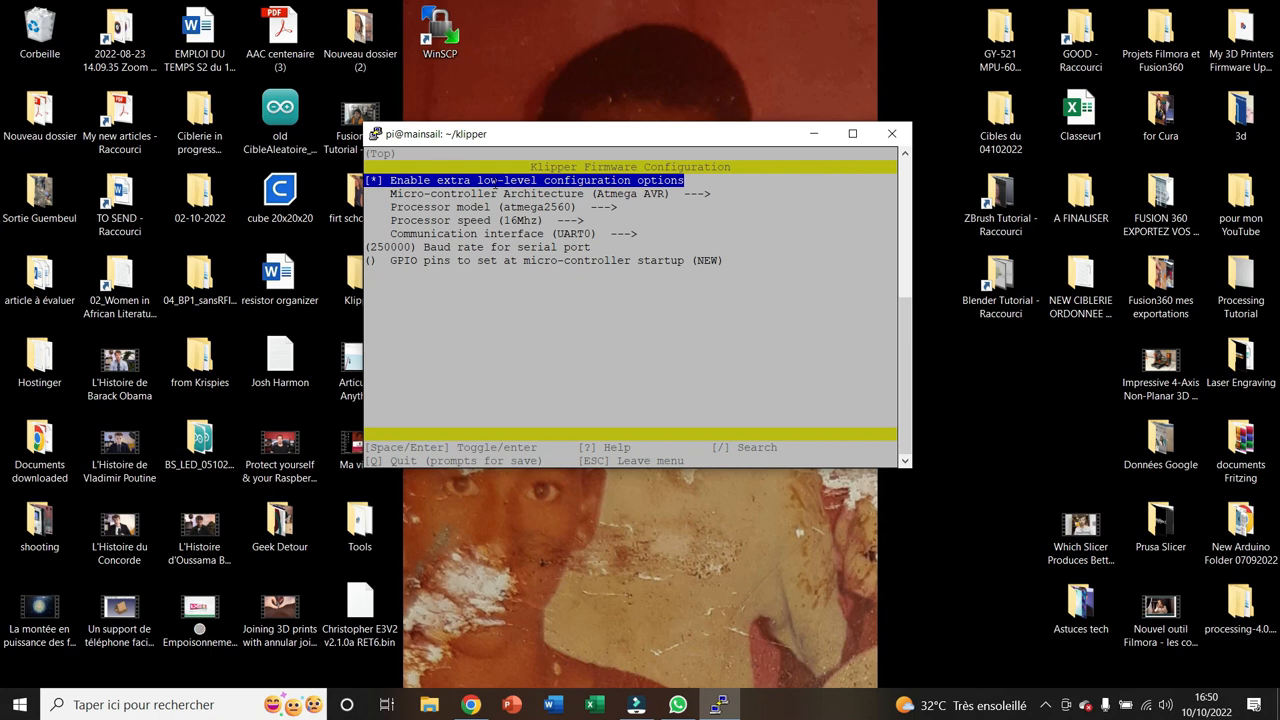
{"action": "key", "text": "Down"}
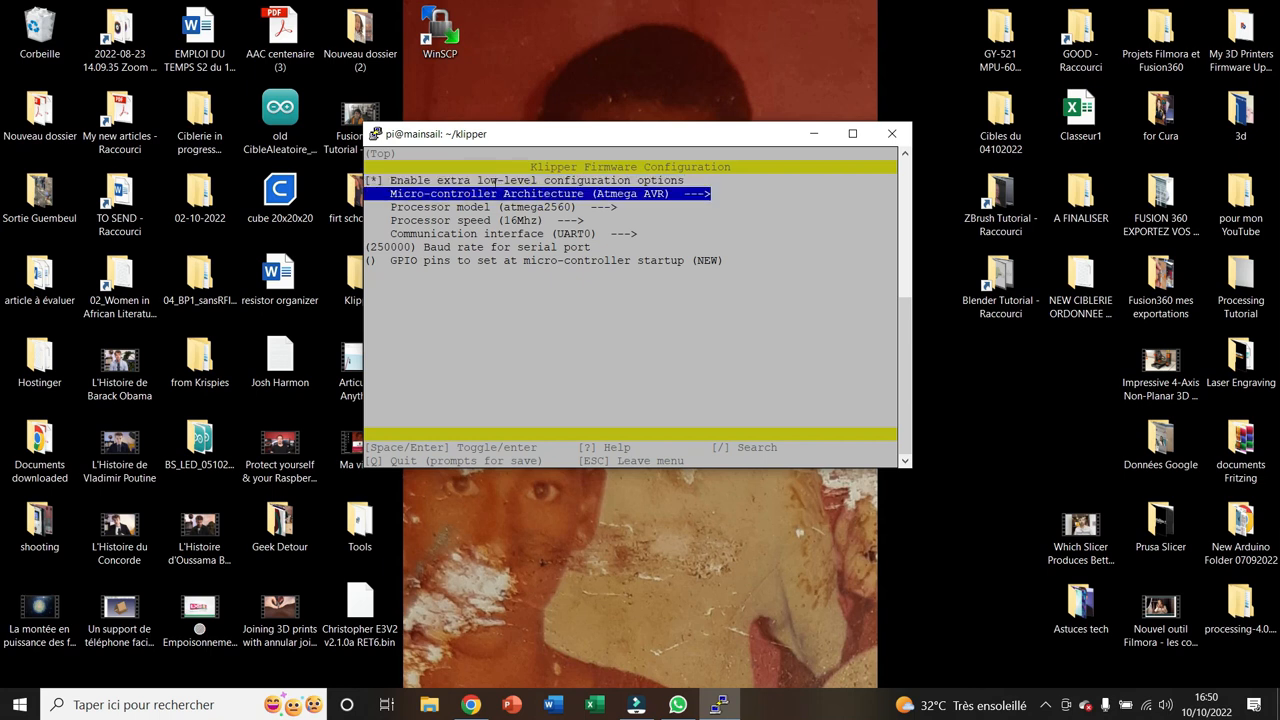
{"action": "key", "text": "Return"}
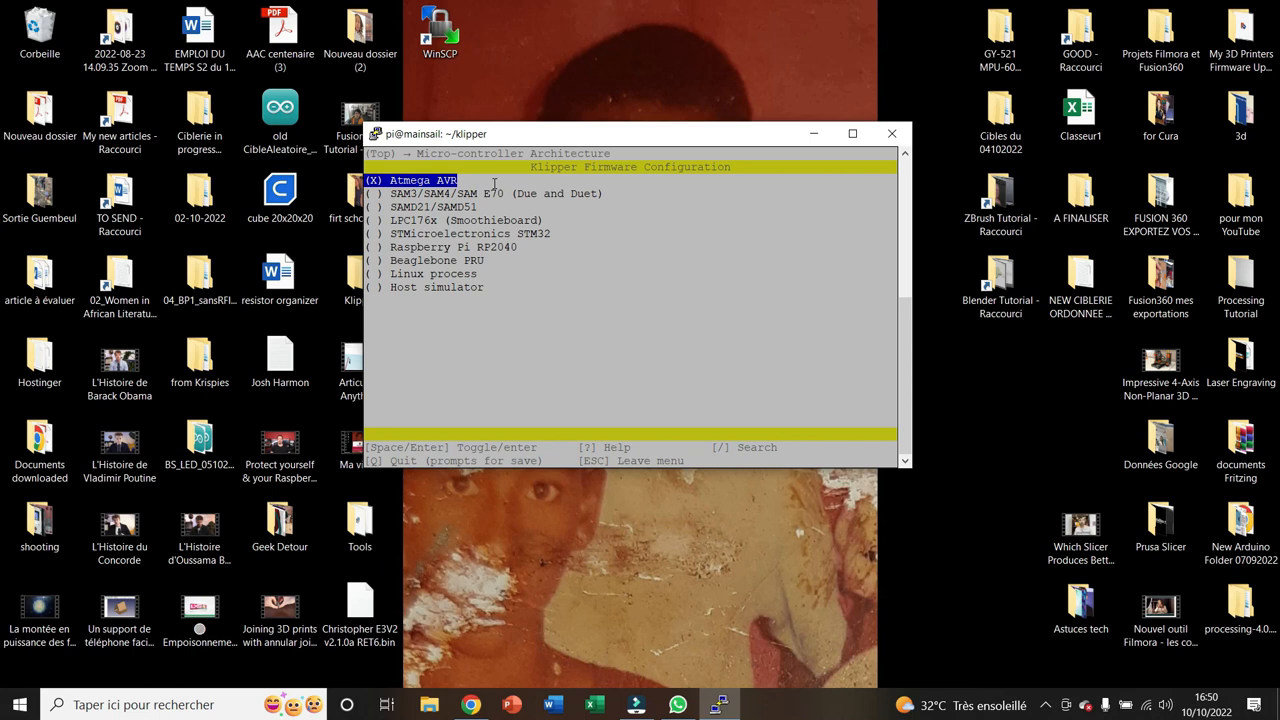
{"action": "key", "text": "Return"}
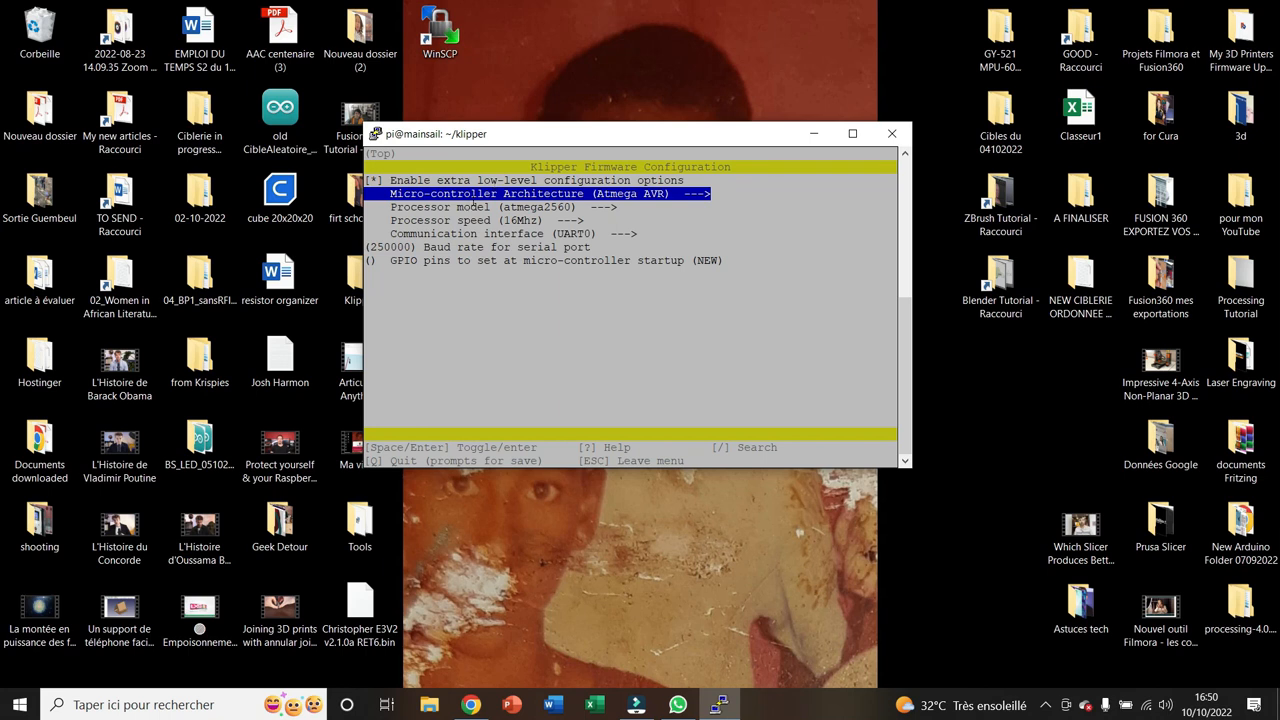
{"action": "key", "text": "Return"}
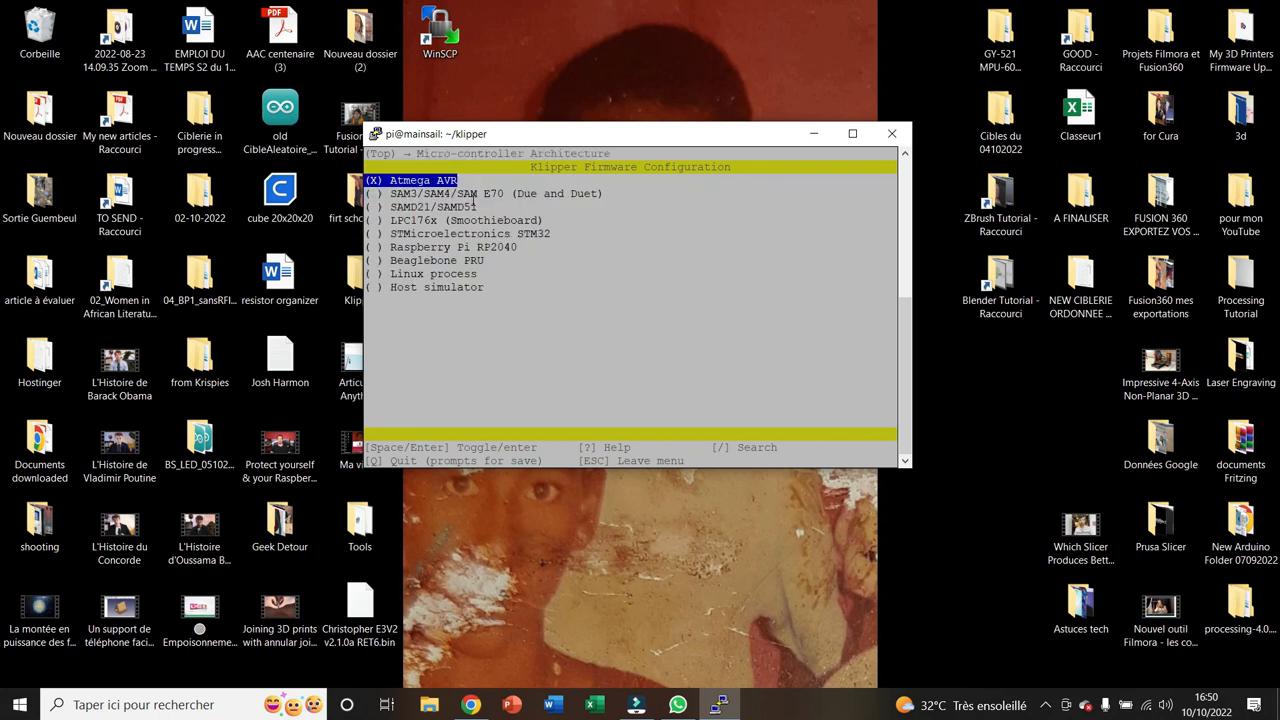
{"action": "key", "text": "Down"}
{"action": "key", "text": "Down"}
{"action": "key", "text": "Down"}
{"action": "key", "text": "Down"}
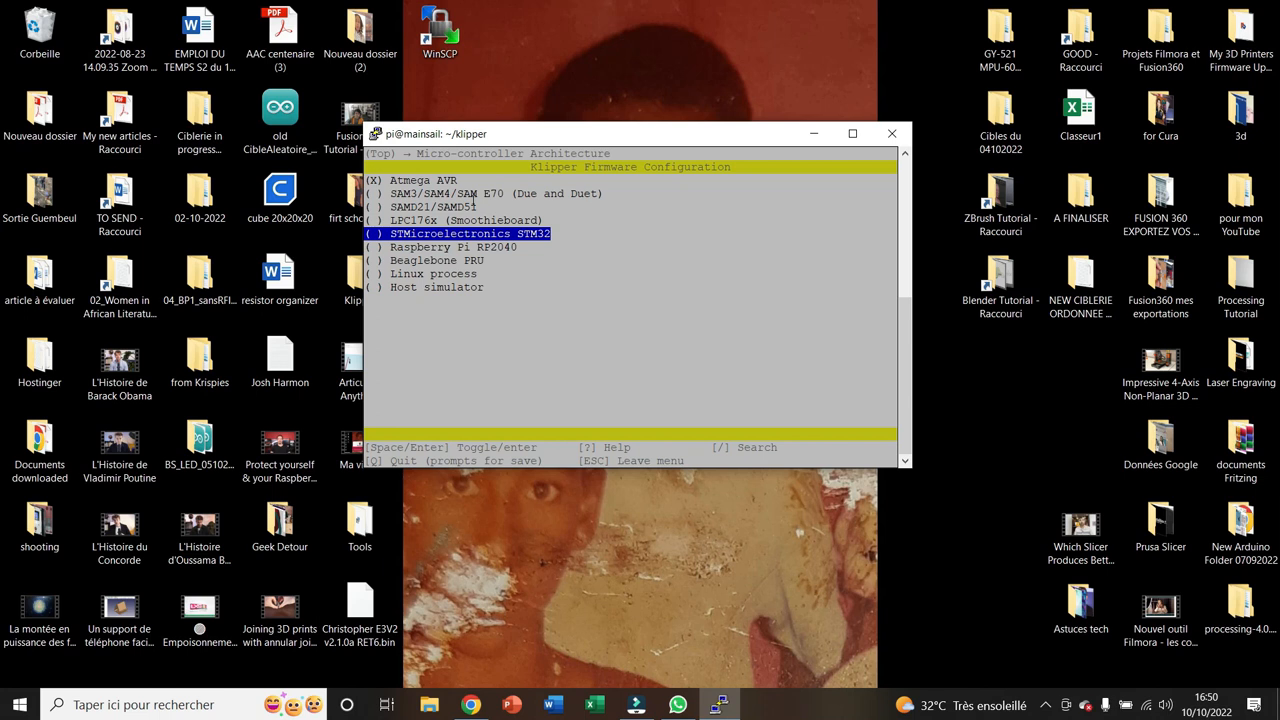
{"action": "key", "text": "Return"}
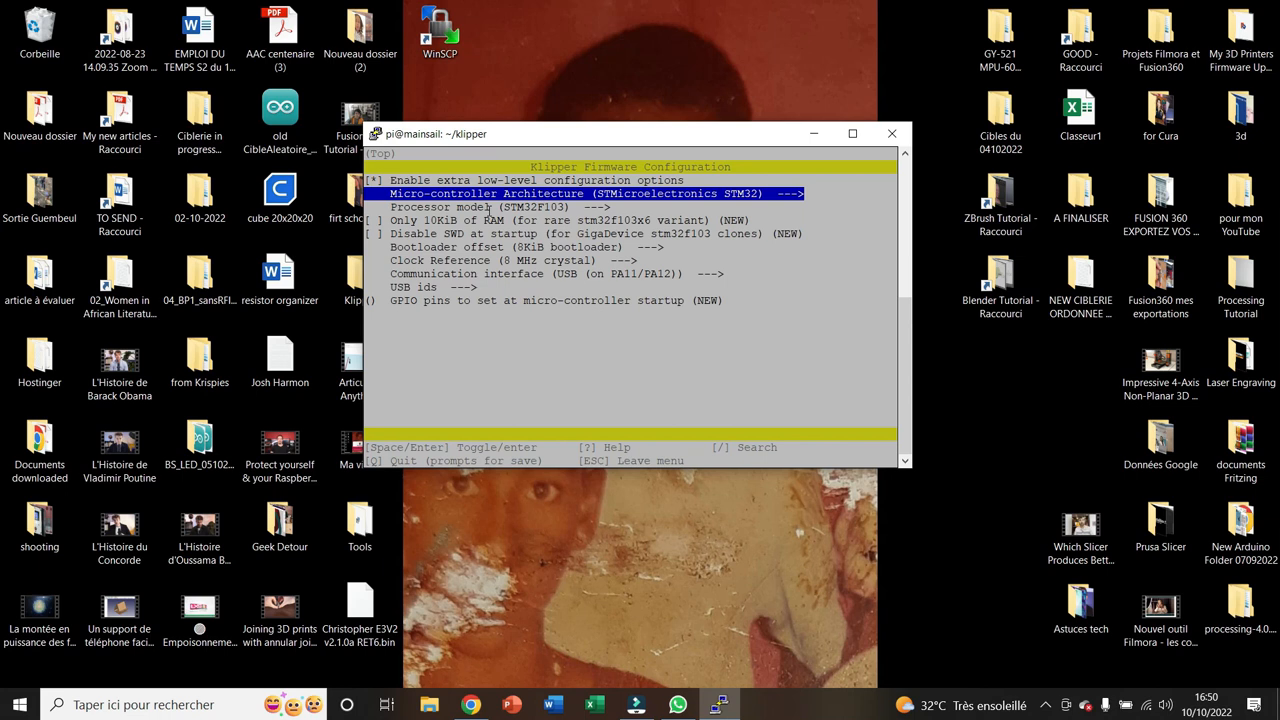
Set the bootloader offset to 28KiB bootloader
{"action": "key", "text": "Down"}
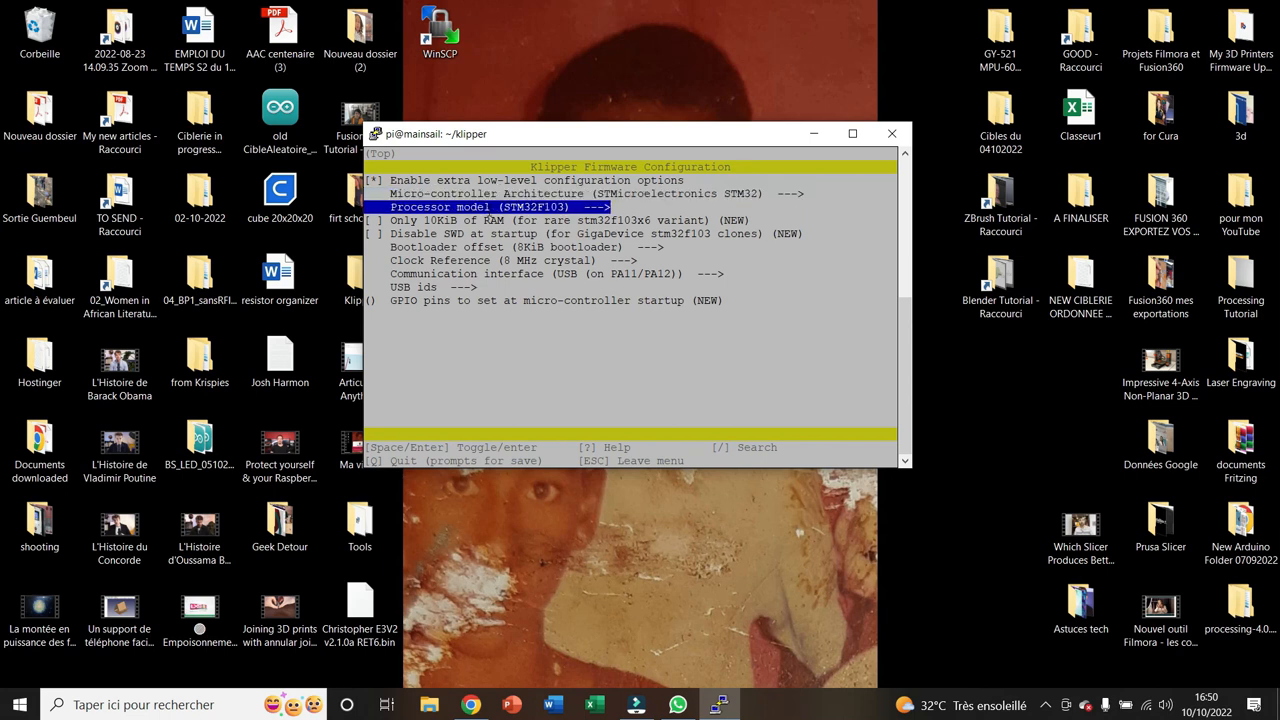
{"action": "key", "text": "Down"}
{"action": "key", "text": "Down"}
{"action": "key", "text": "Down"}
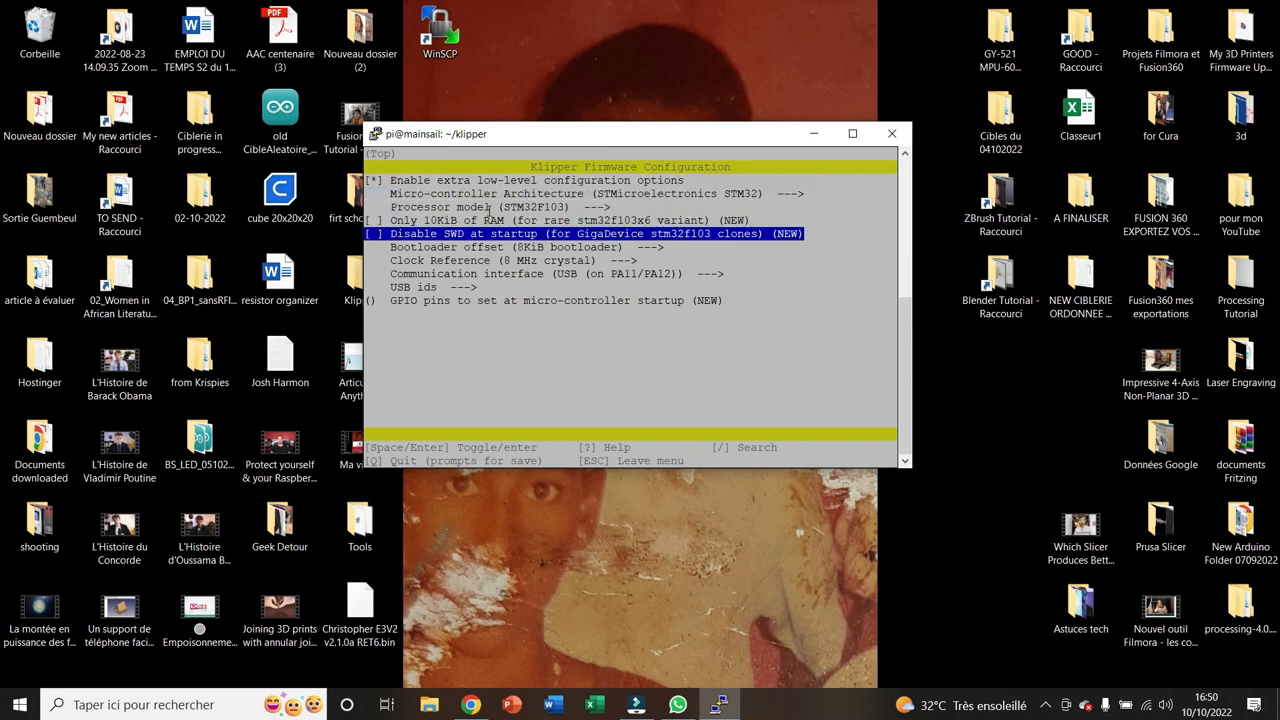
{"action": "key", "text": "Return"}
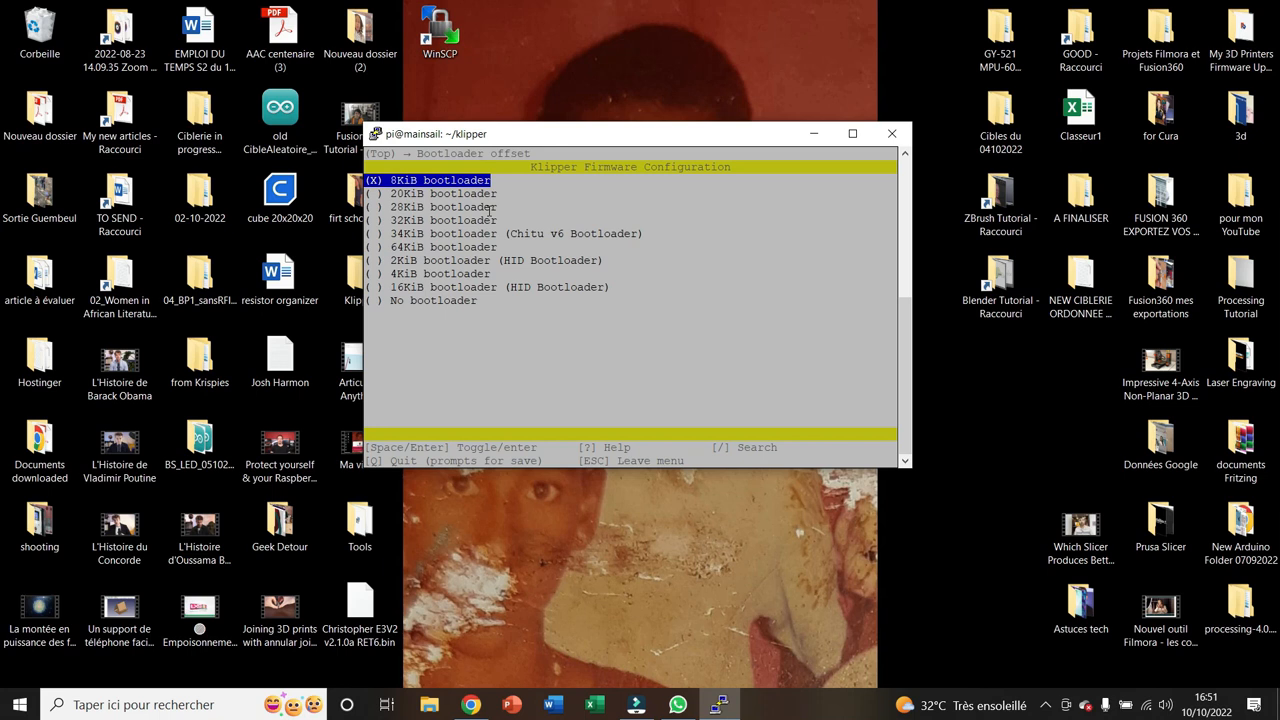
{"action": "key", "text": "Down"}
{"action": "key", "text": "Down"}
{"action": "key", "text": "Return"}
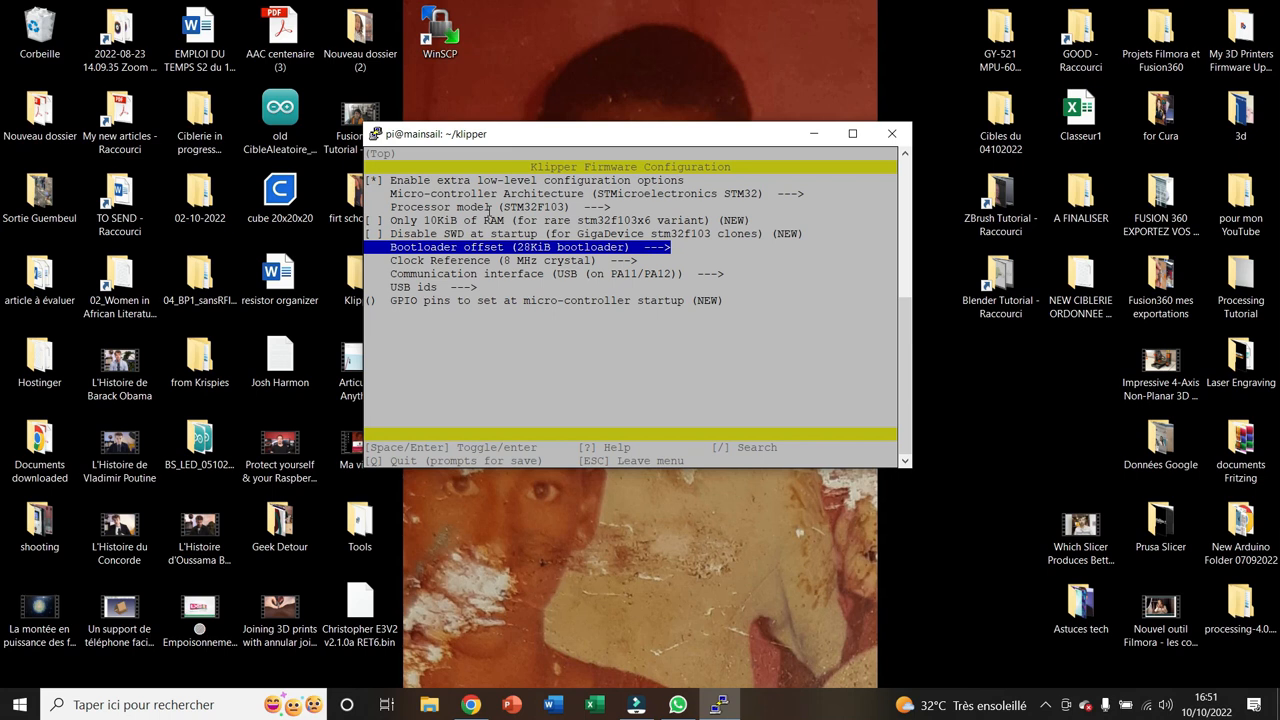
Set the communication interface to Serial (on USART1 PA10/PA9)
{"action": "key", "text": "Down"}
{"action": "key", "text": "Down"}
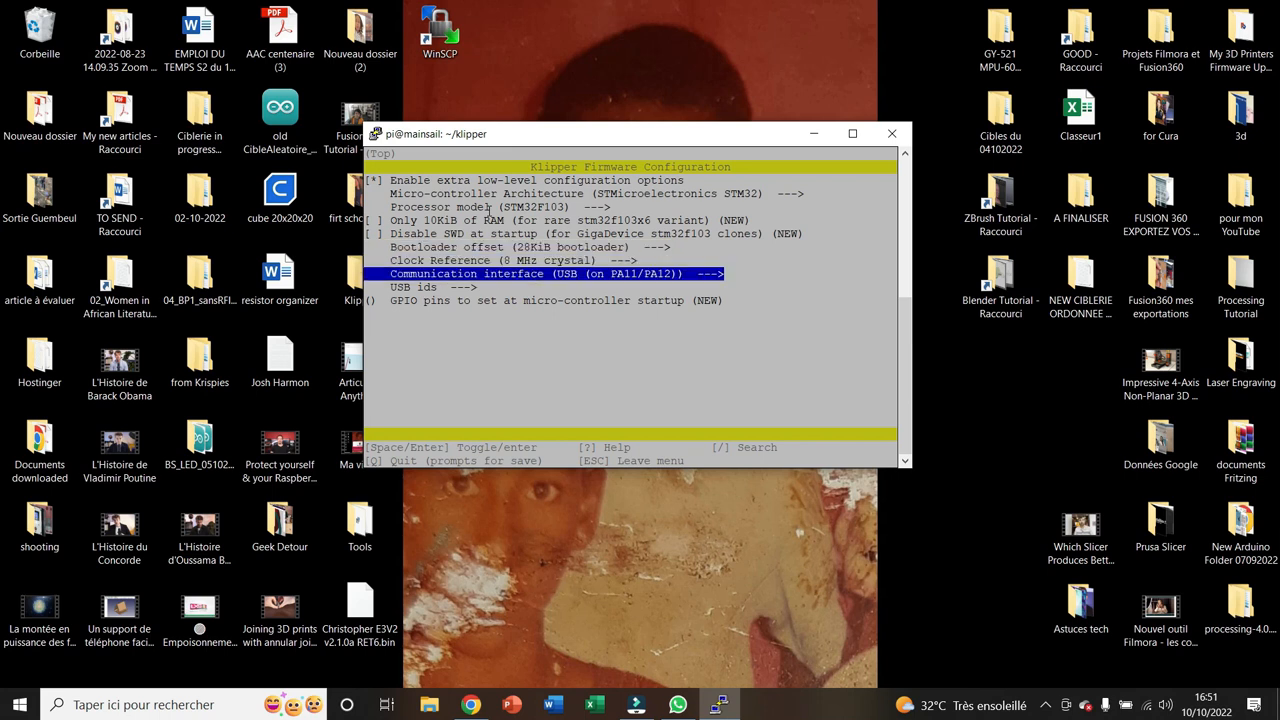
{"action": "key", "text": "Return"}
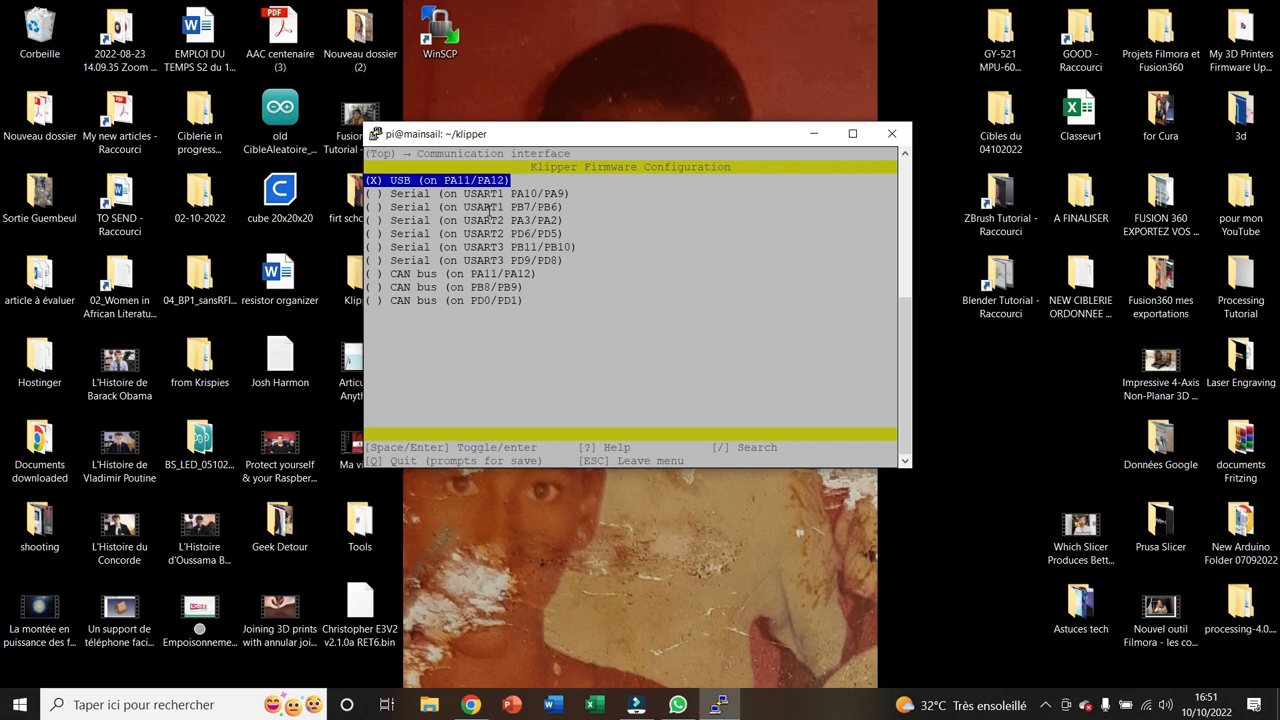
{"action": "key", "text": "Down"}
{"action": "key", "text": "Down"}
{"action": "key", "text": "Down"}
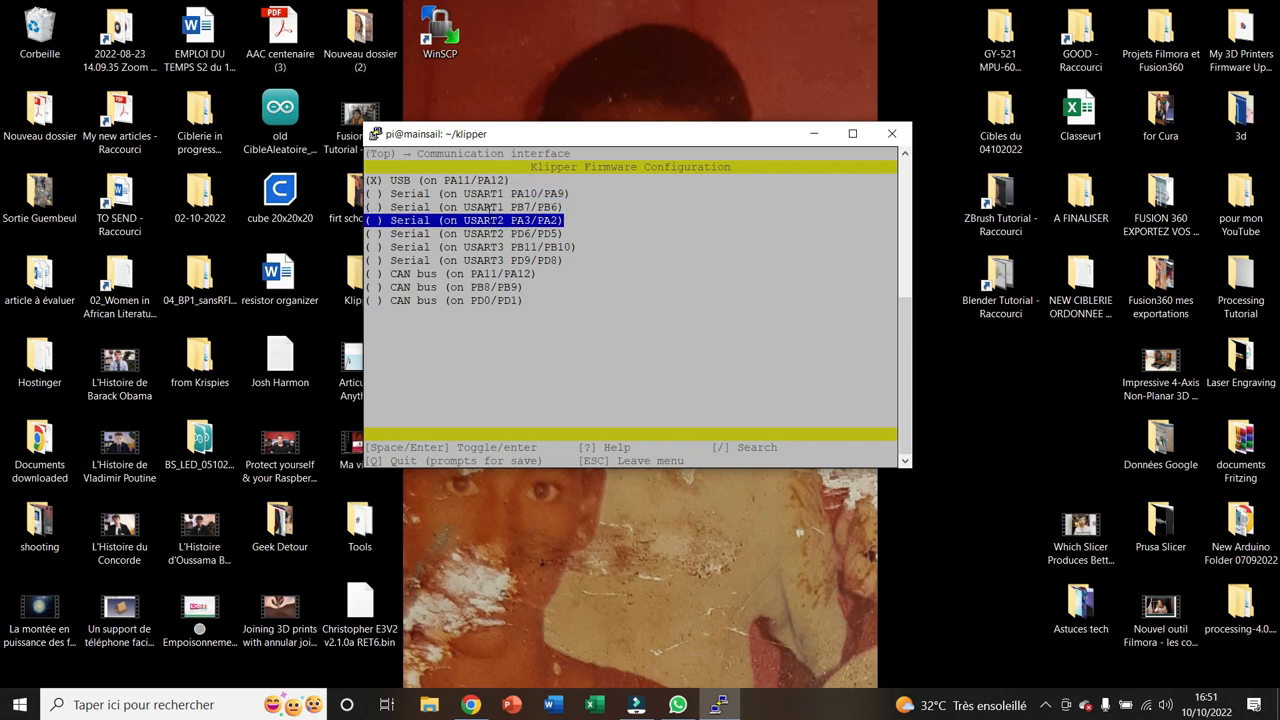
{"action": "key", "text": "Up"}
{"action": "key", "text": "Up"}
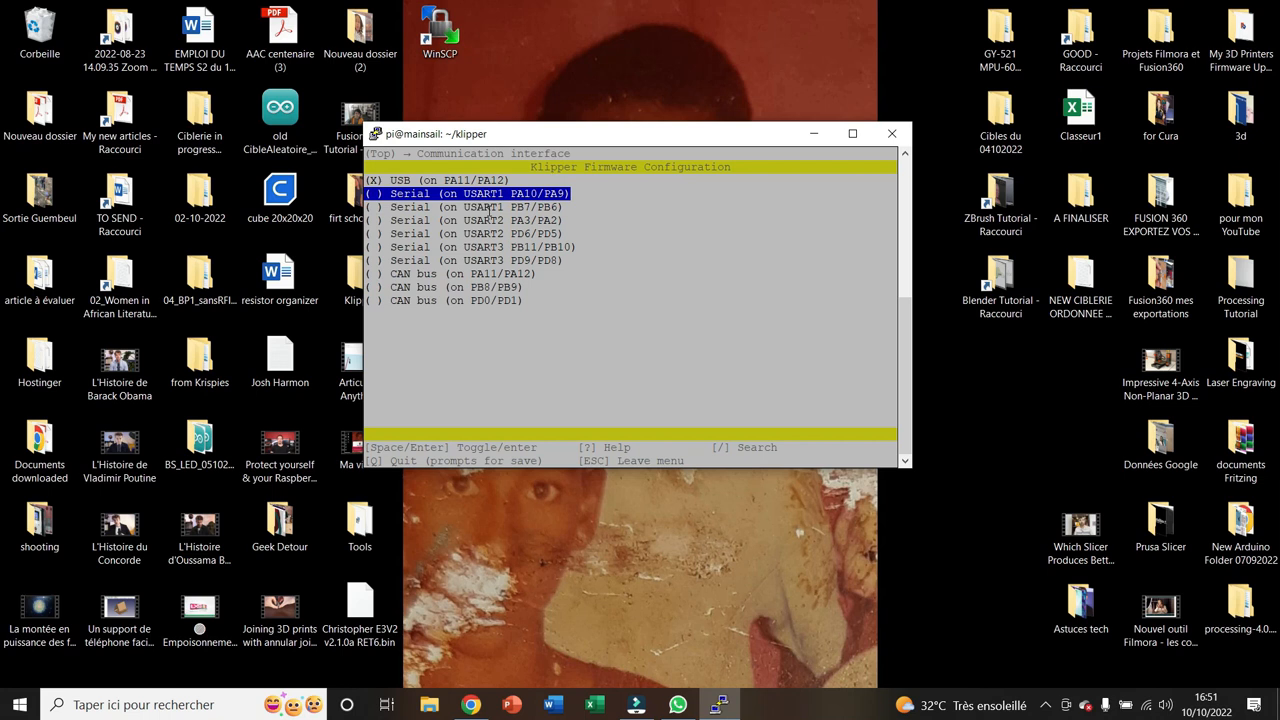
{"action": "key", "text": "space"}
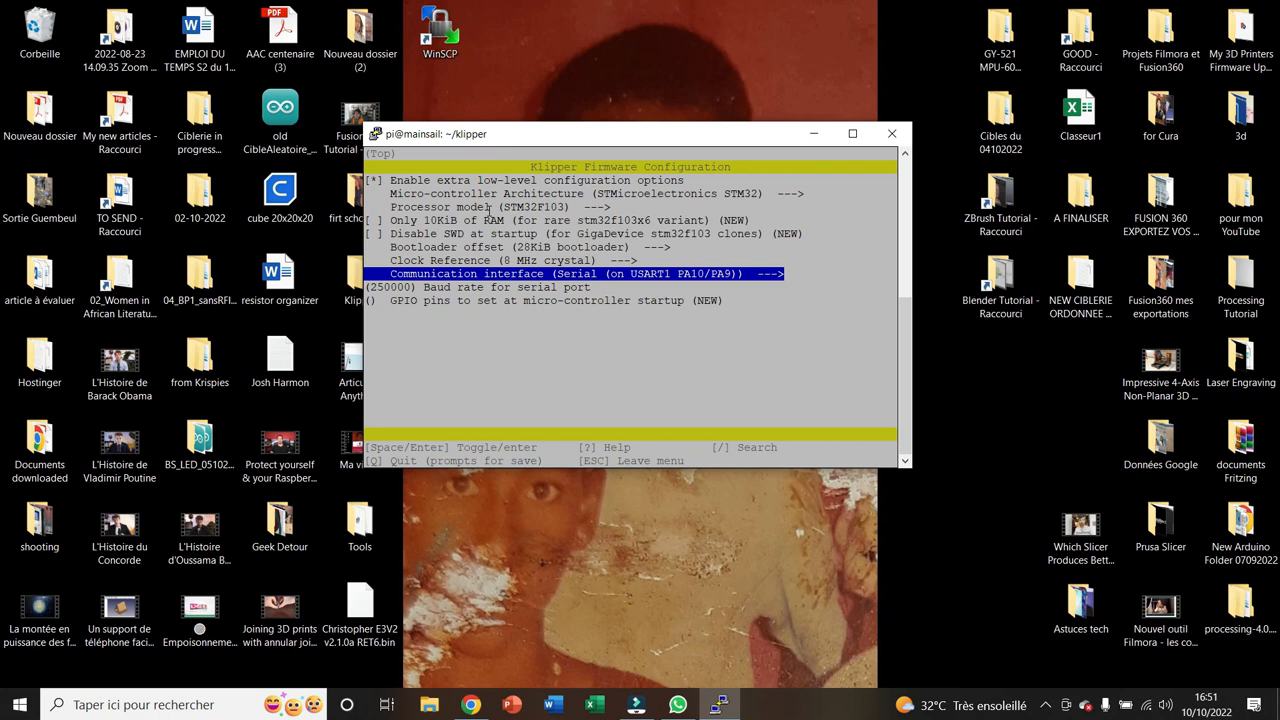
Quit the firmware configuration, saving it, and compile the Klipper firmware with make
{"action": "key", "text": "Down"}
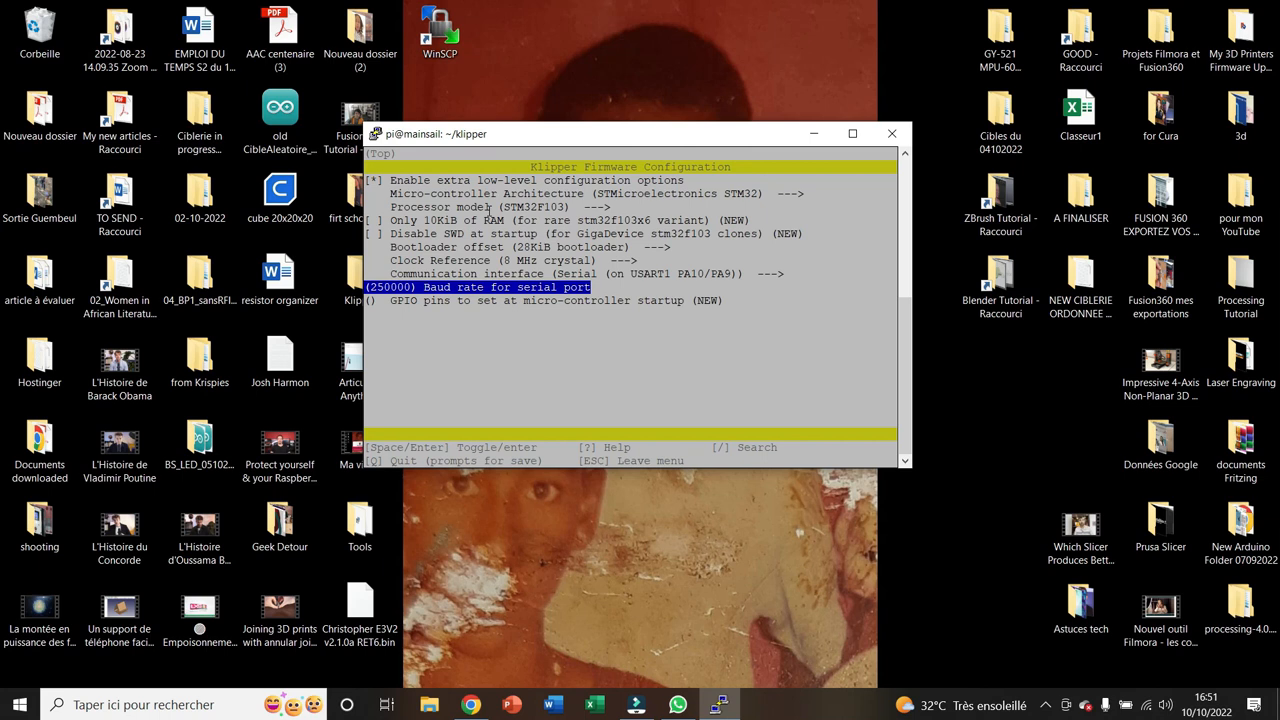
{"action": "key", "text": "Down"}
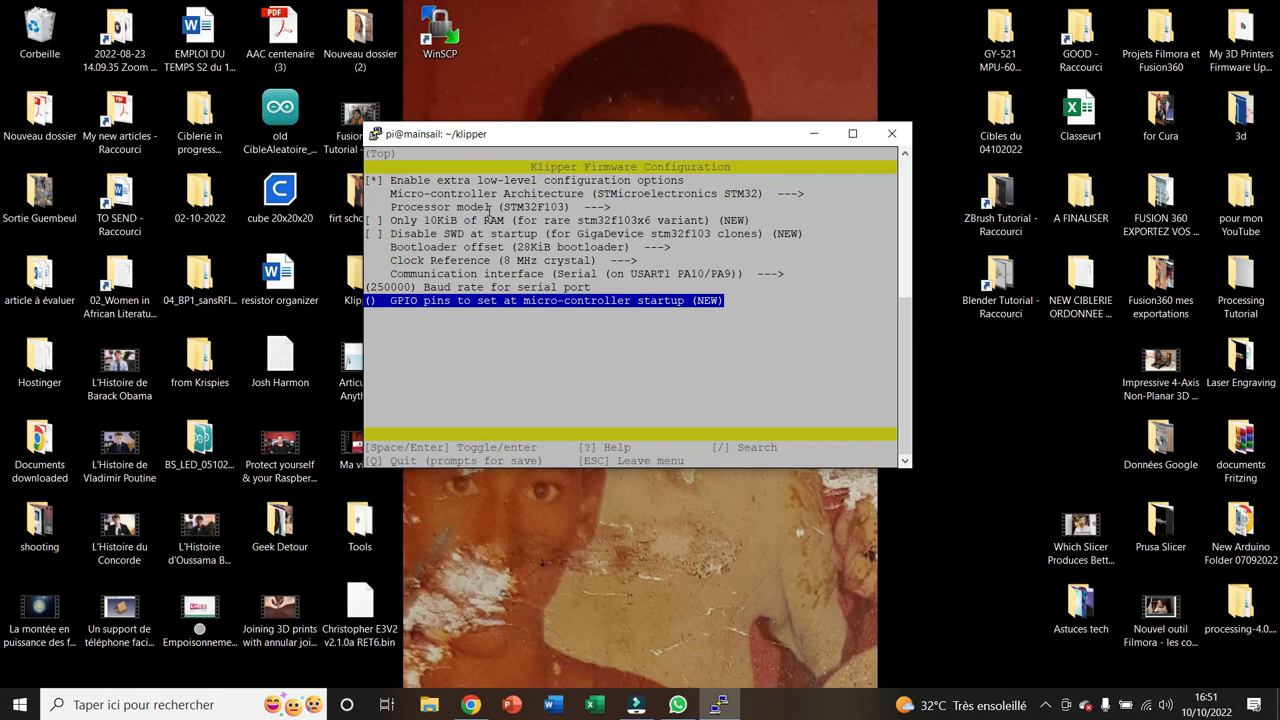
{"action": "key", "text": "q"}
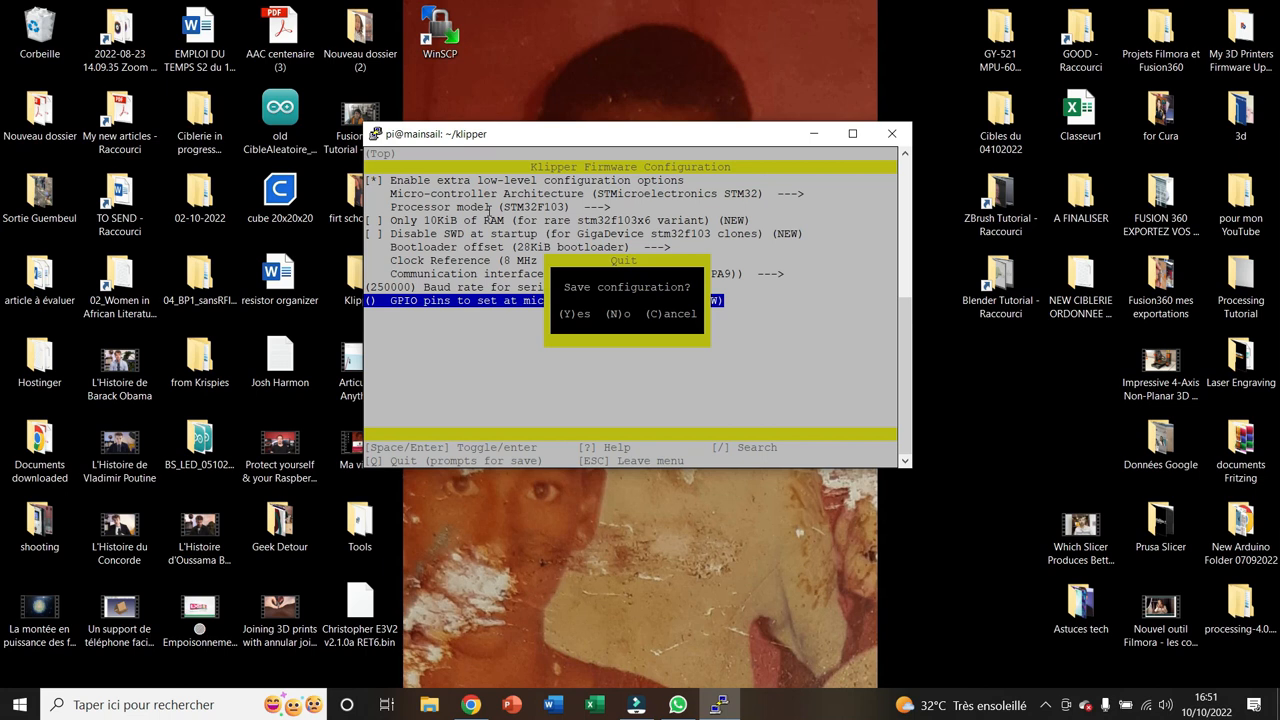
{"action": "key", "text": "y"}
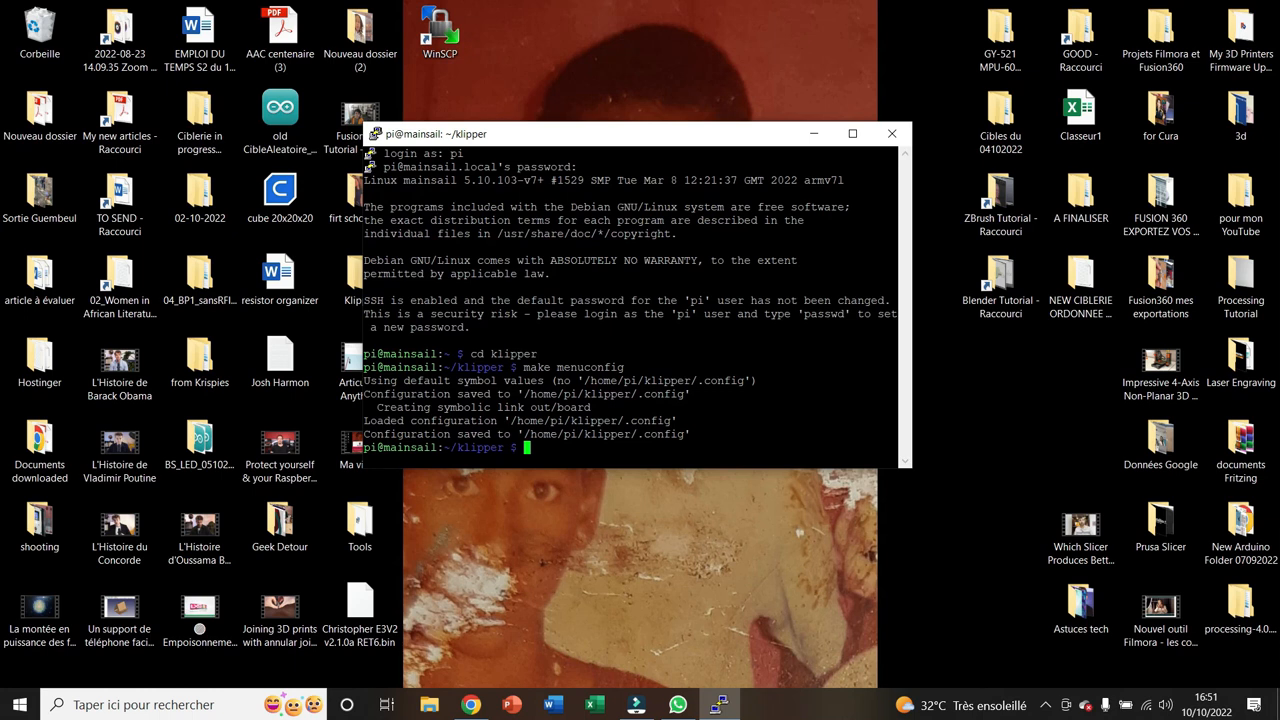
{"action": "type", "text": "make"}
{"action": "key", "text": "Return"}
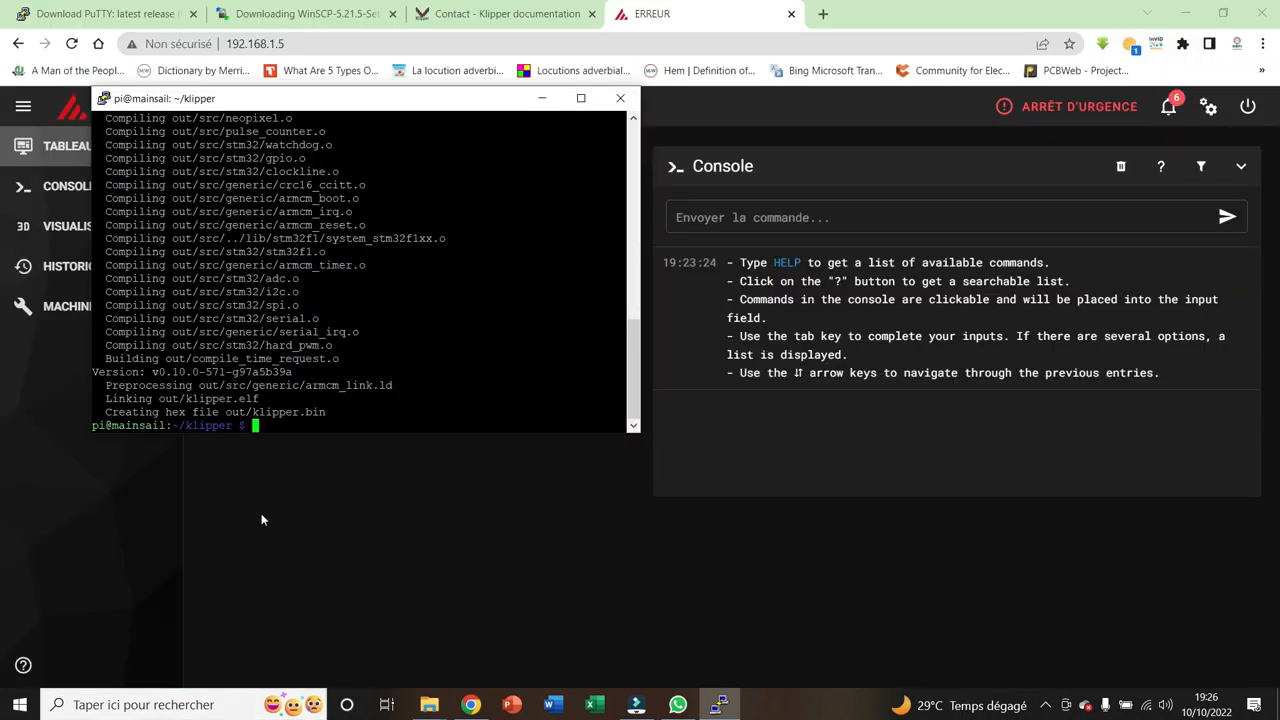
Minimize the browser window and the video editor behind it
{"action": "left_click", "coordinate": [20, 705]}
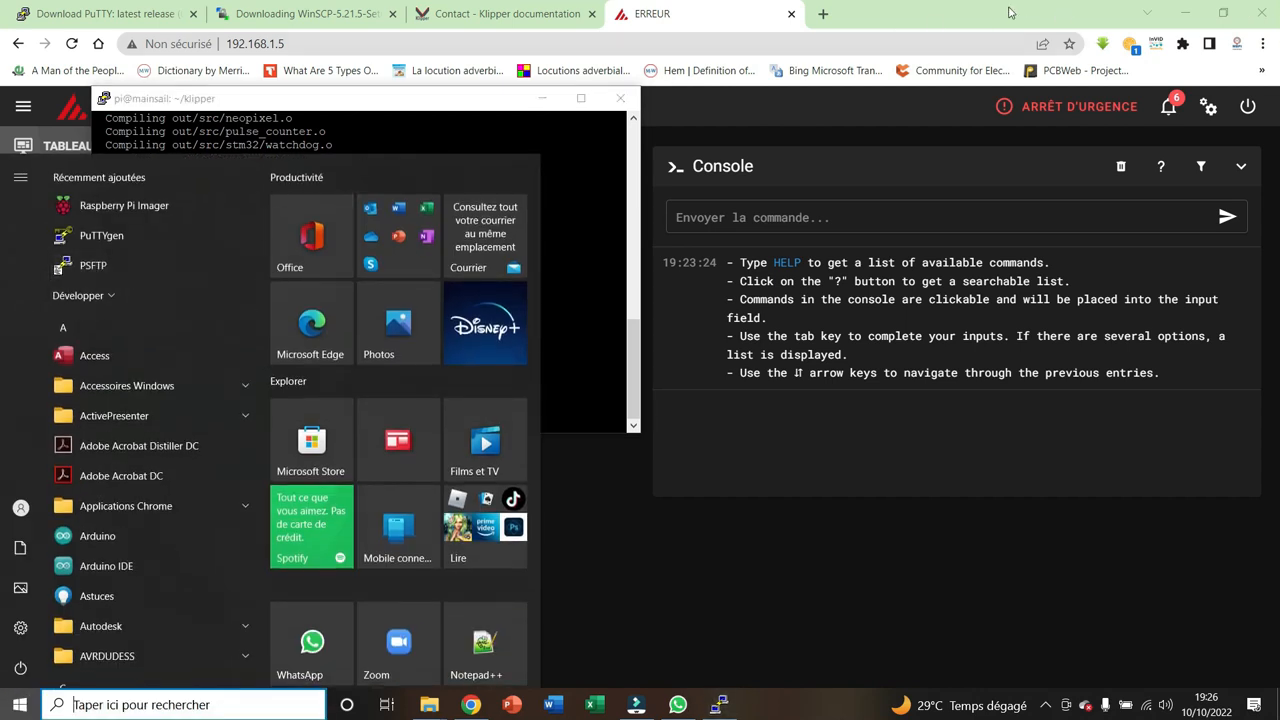
{"action": "left_click", "coordinate": [1189, 9]}
{"action": "left_click", "coordinate": [1189, 9]}
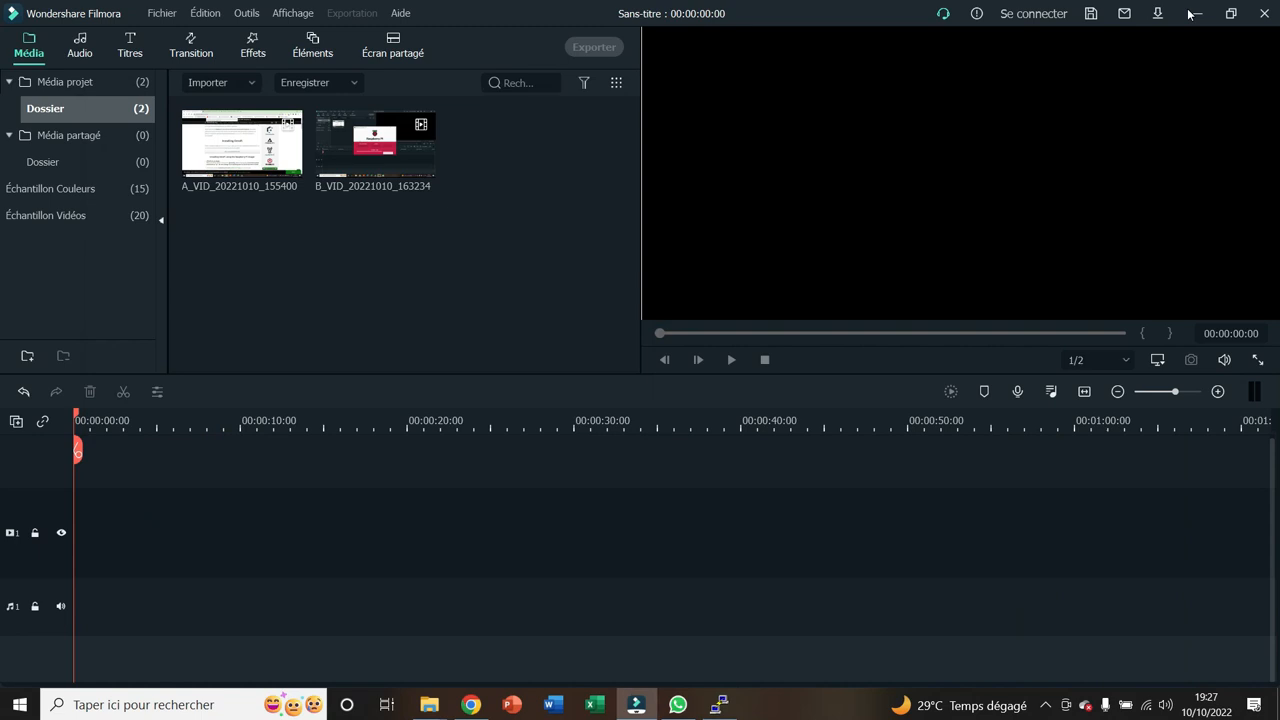
Minimize the video editor and launch WinSCP from the desktop
{"action": "left_click", "coordinate": [1196, 24]}
{"action": "left_click", "coordinate": [440, 40]}
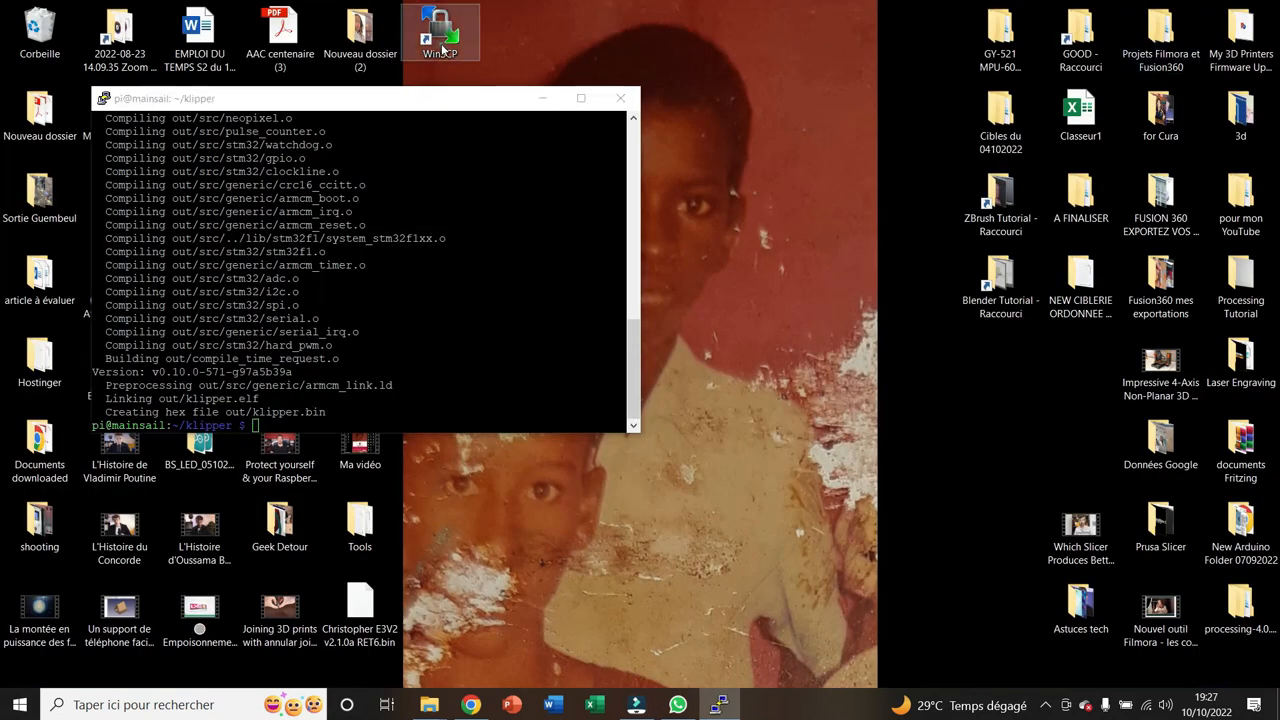
{"action": "double_click", "coordinate": [445, 50]}
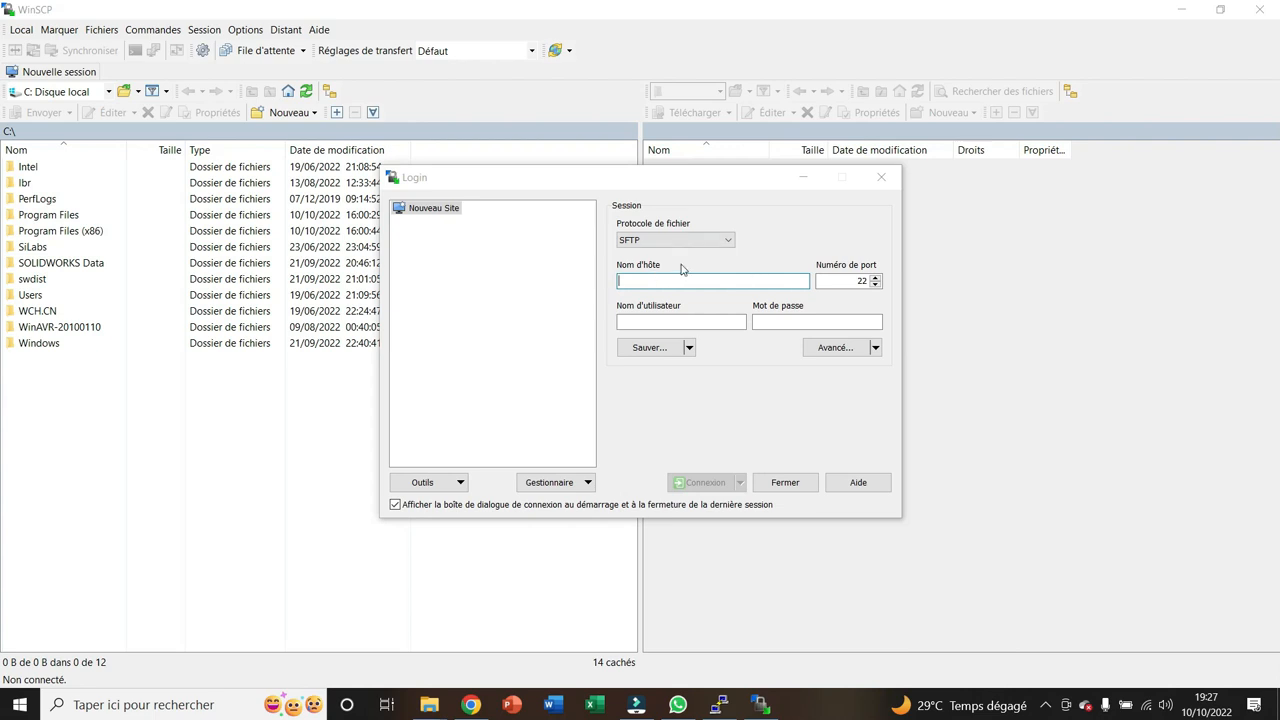
Set the session's file protocol to SCP and its host name to 192.168.1.5
{"action": "left_click", "coordinate": [723, 241]}
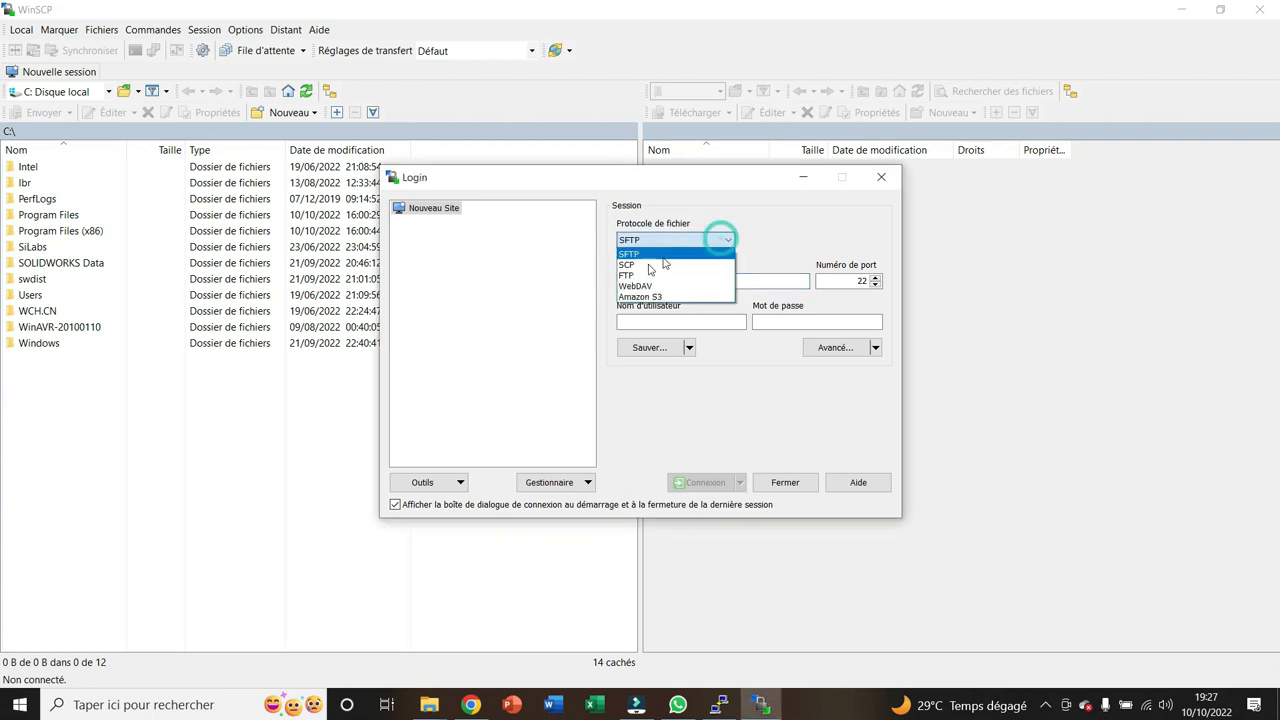
{"action": "left_click", "coordinate": [640, 264]}
{"action": "left_click", "coordinate": [655, 281]}
{"action": "type", "text": "192.168.1.5"}
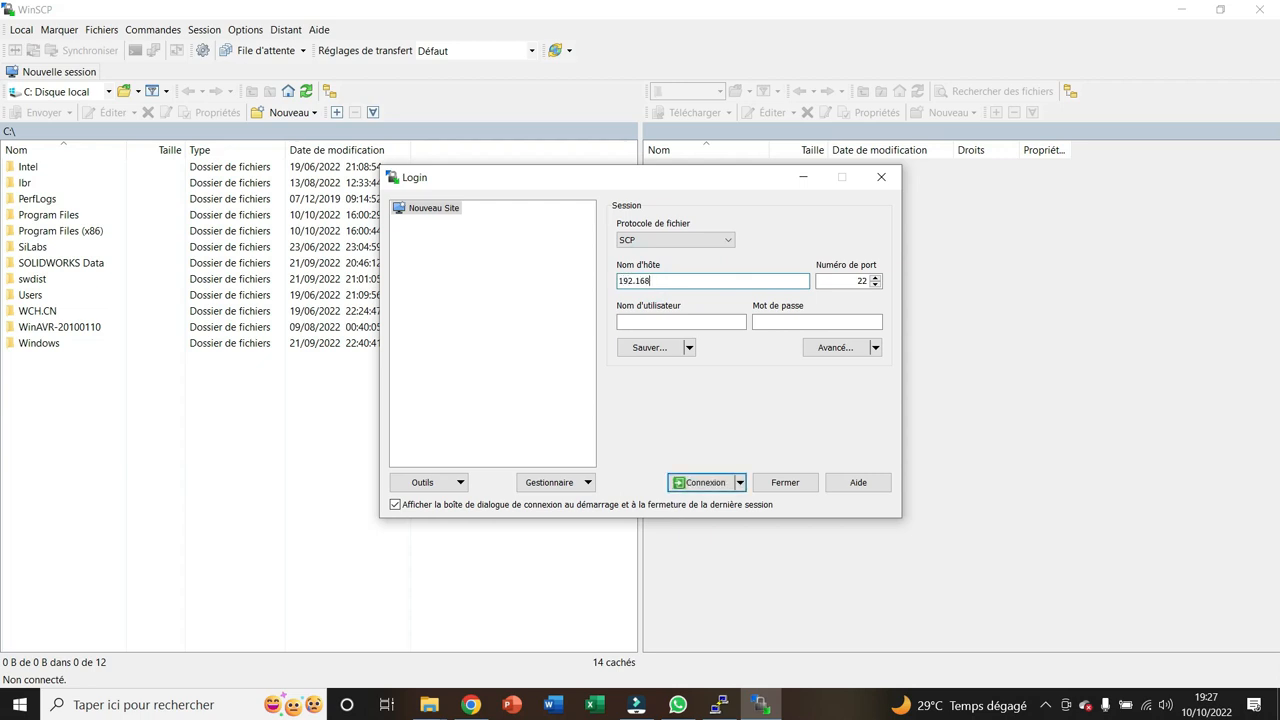
Log in with the user name pi and the account password, updating the server's cached host key
{"action": "left_click", "coordinate": [646, 320]}
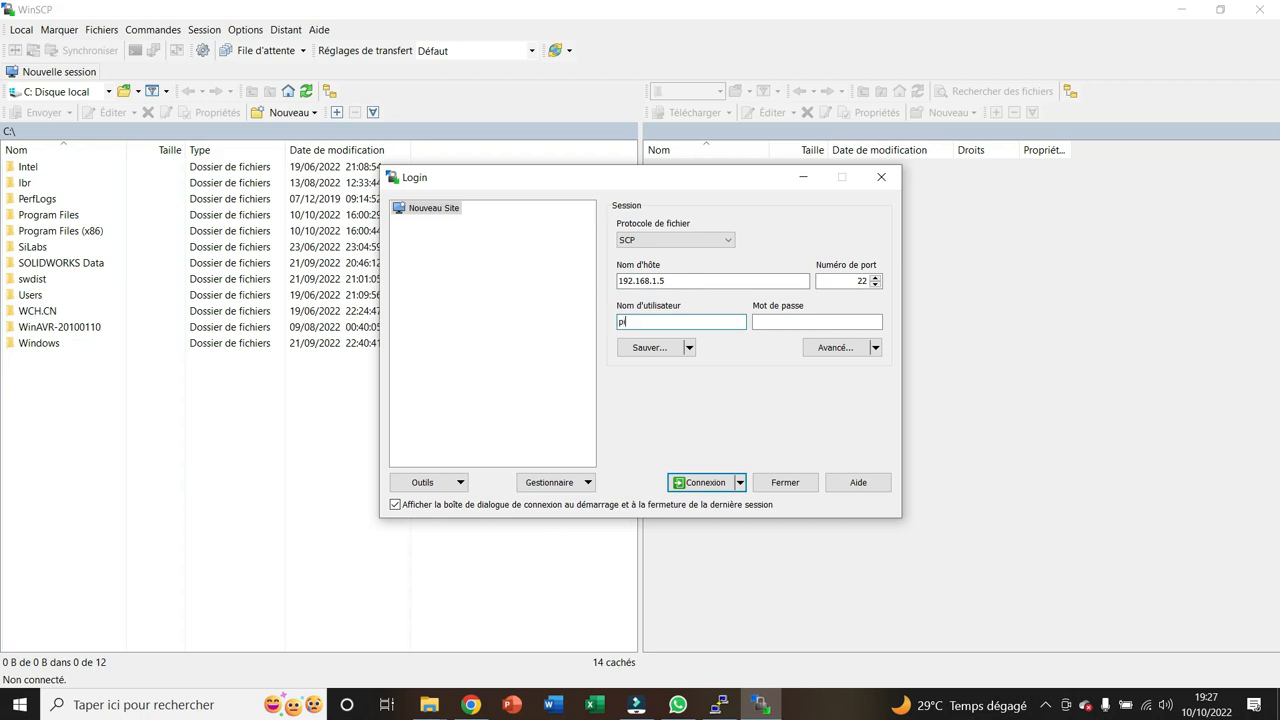
{"action": "type", "text": "●●●●●●●●"}
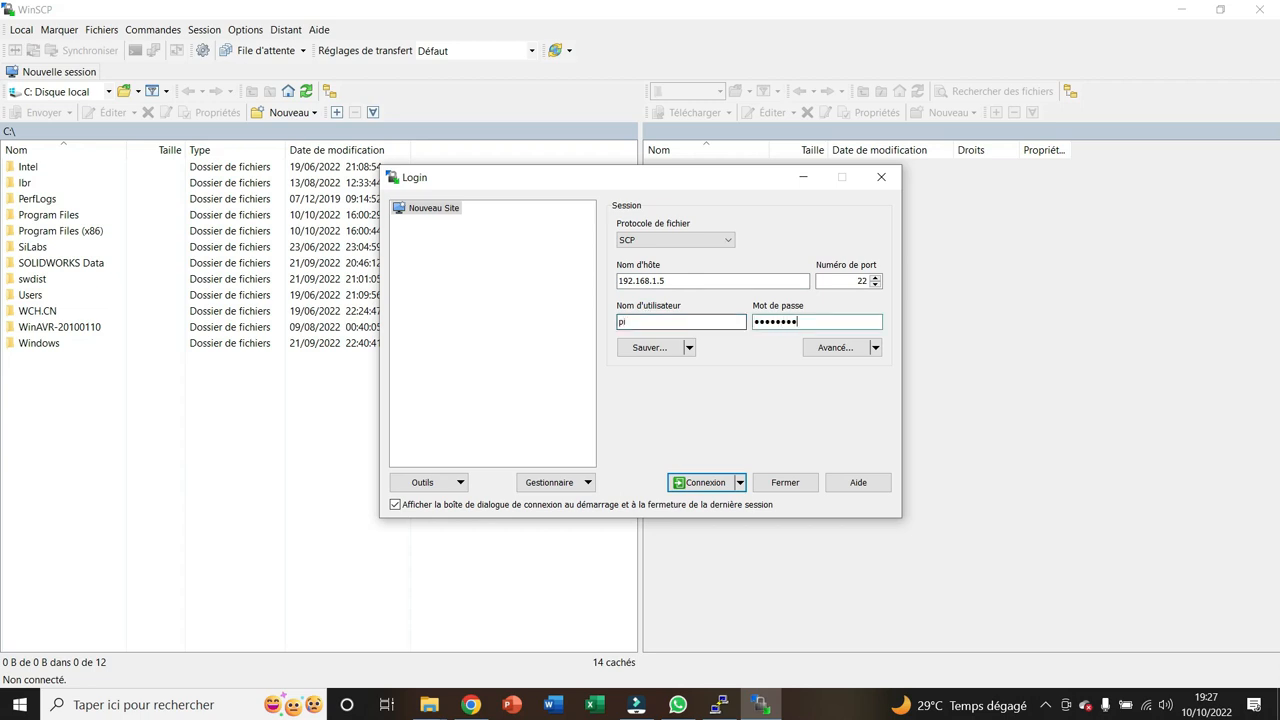
{"action": "key", "text": "Return"}
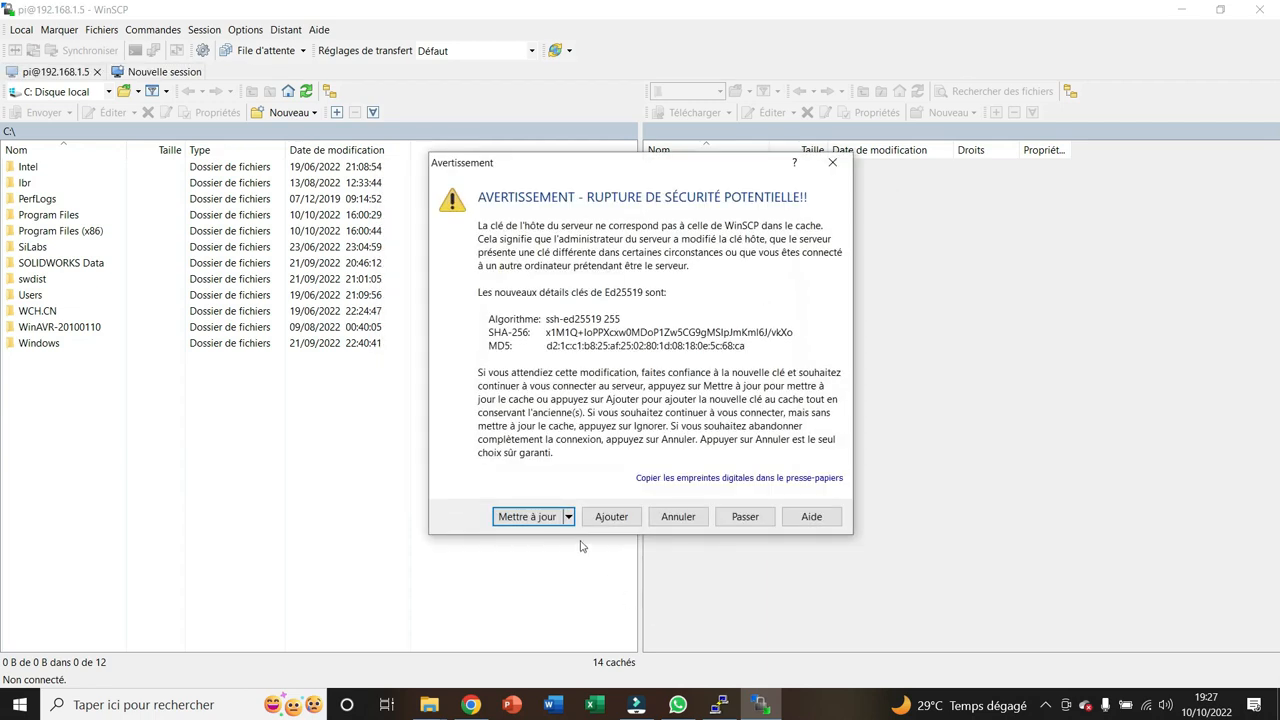
{"action": "left_click", "coordinate": [524, 517]}
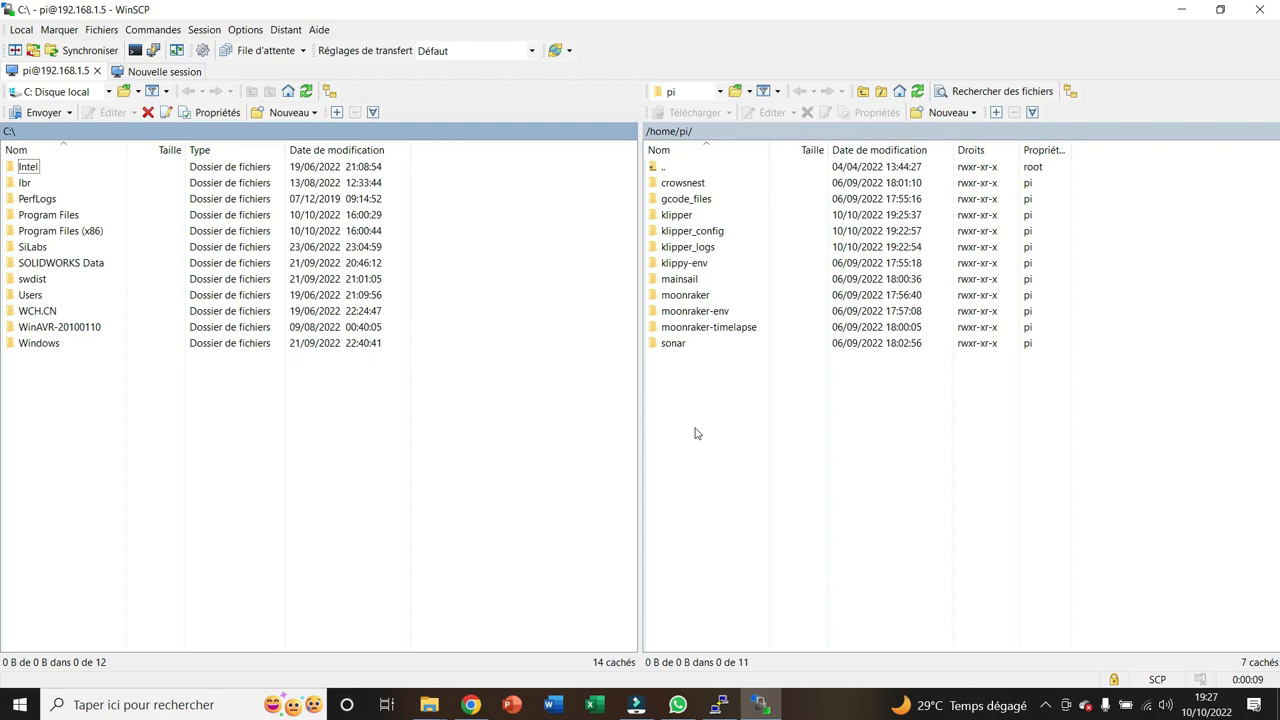
Open the remote folder /home/pi/klipper/out and copy klipper.bin to the local desktop (Bureau)
{"action": "double_click", "coordinate": [677, 215]}
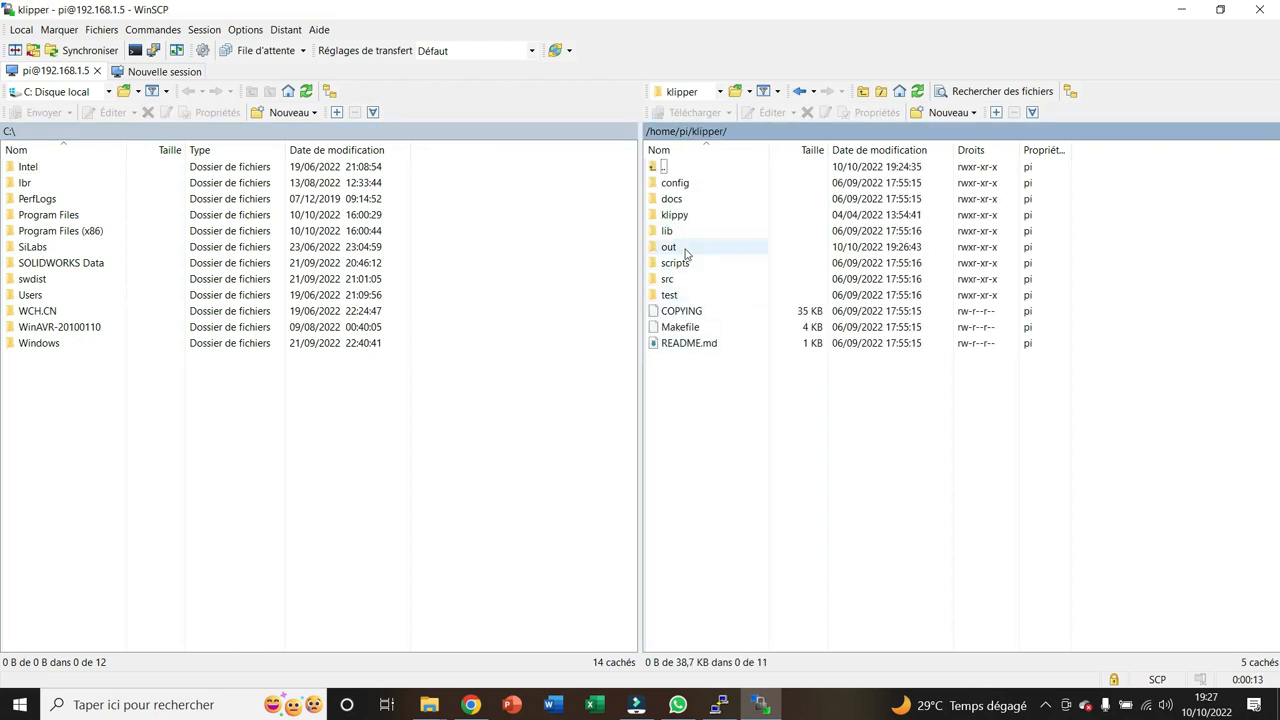
{"action": "double_click", "coordinate": [686, 250]}
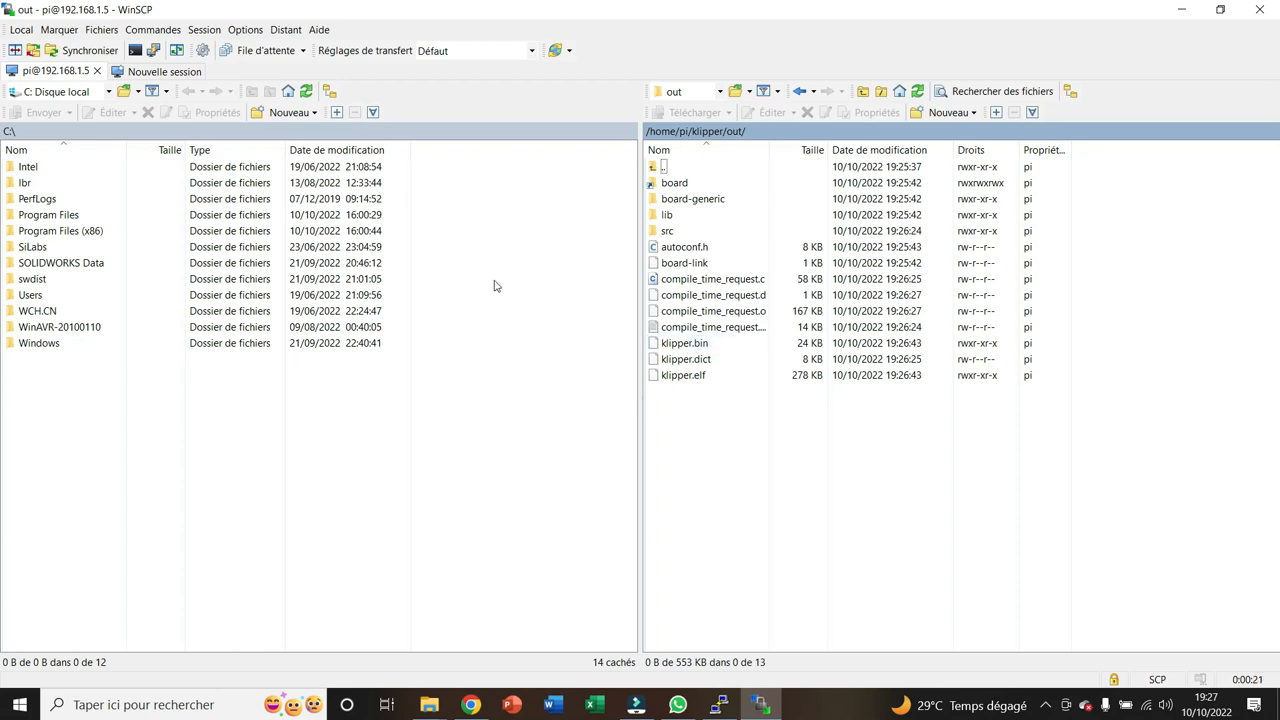
{"action": "left_click", "coordinate": [108, 91]}
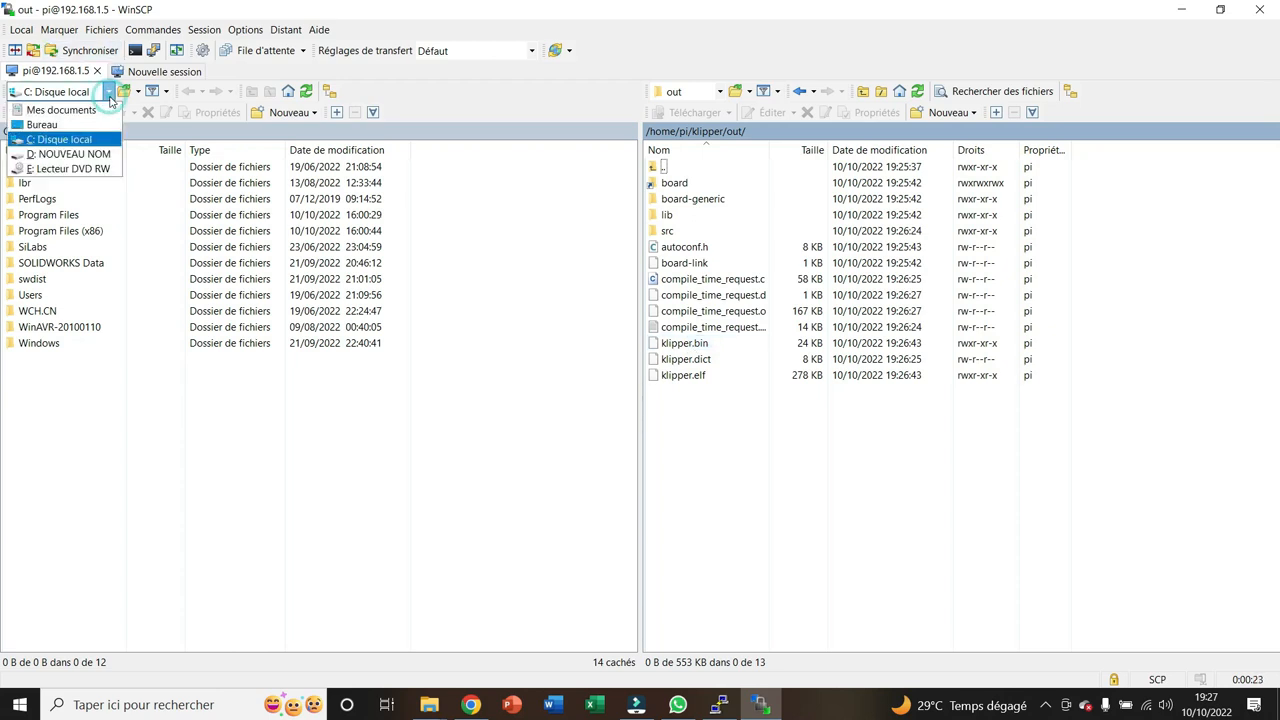
{"action": "left_click", "coordinate": [32, 126]}
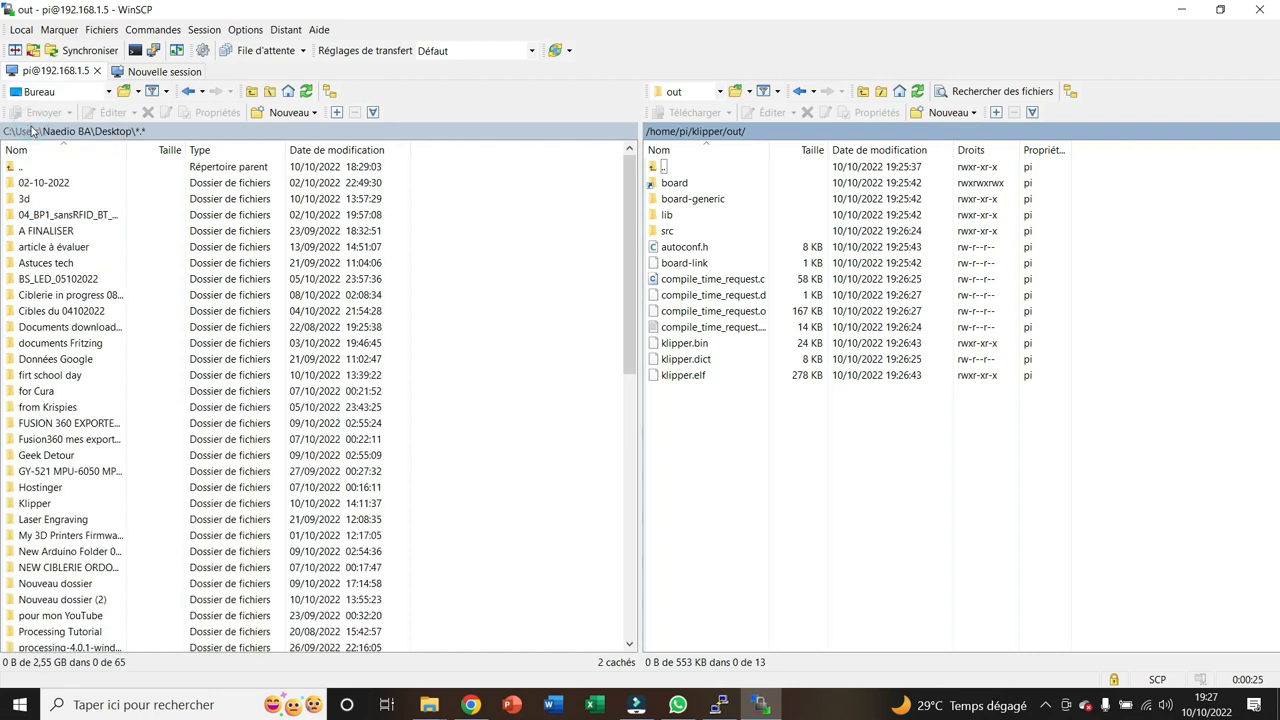
{"action": "left_click", "coordinate": [664, 349]}
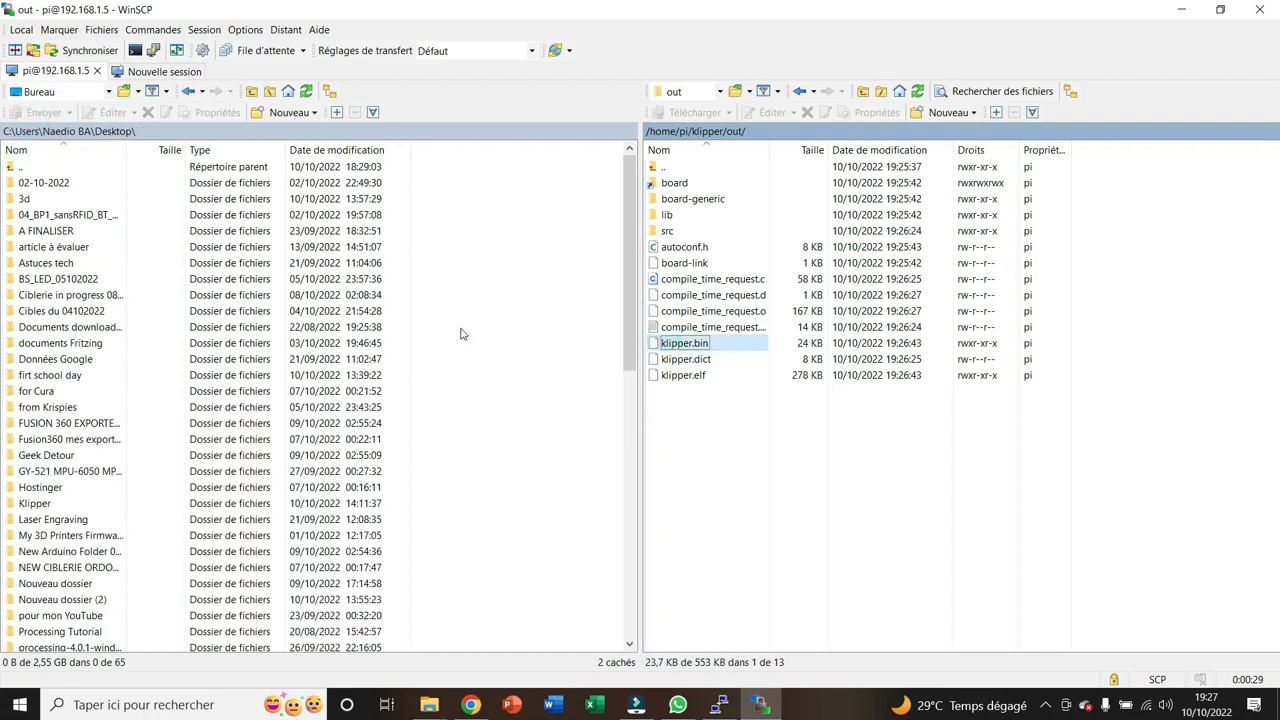
Copy klipper.bin from the remote out folder to the local drive D: NOUVEAU NOM
{"action": "left_click", "coordinate": [109, 92]}
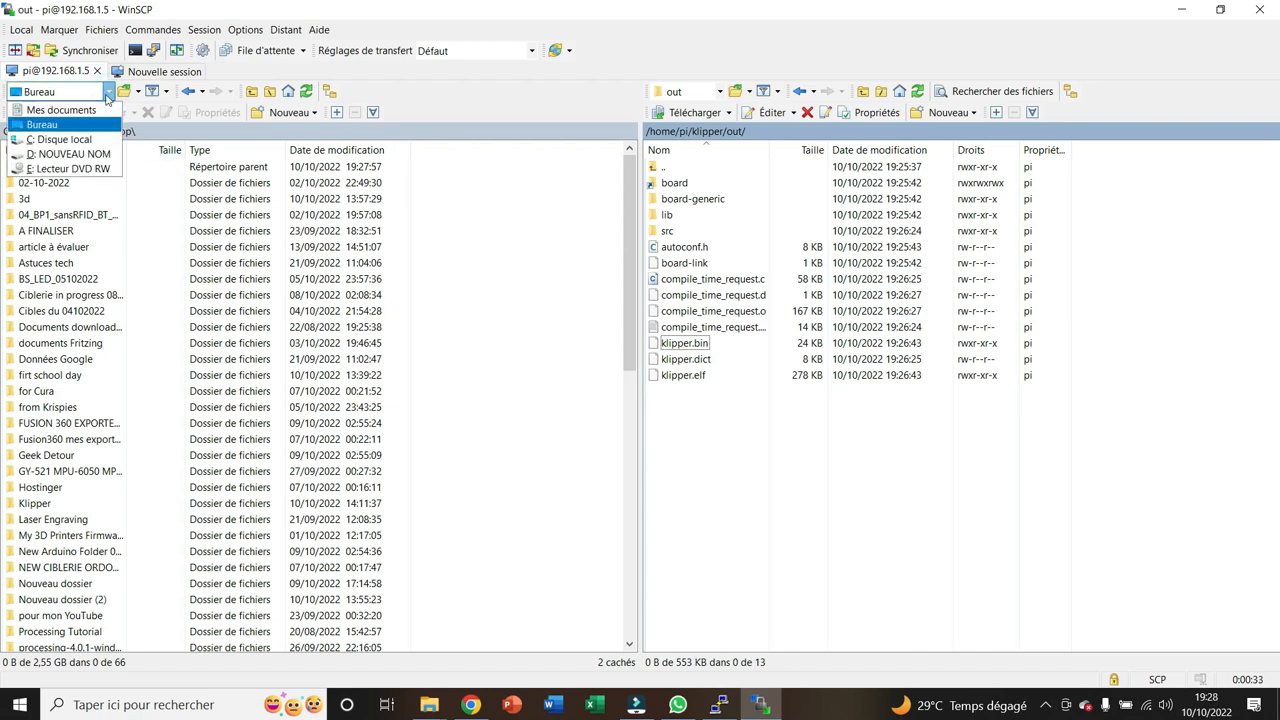
{"action": "left_click", "coordinate": [84, 154]}
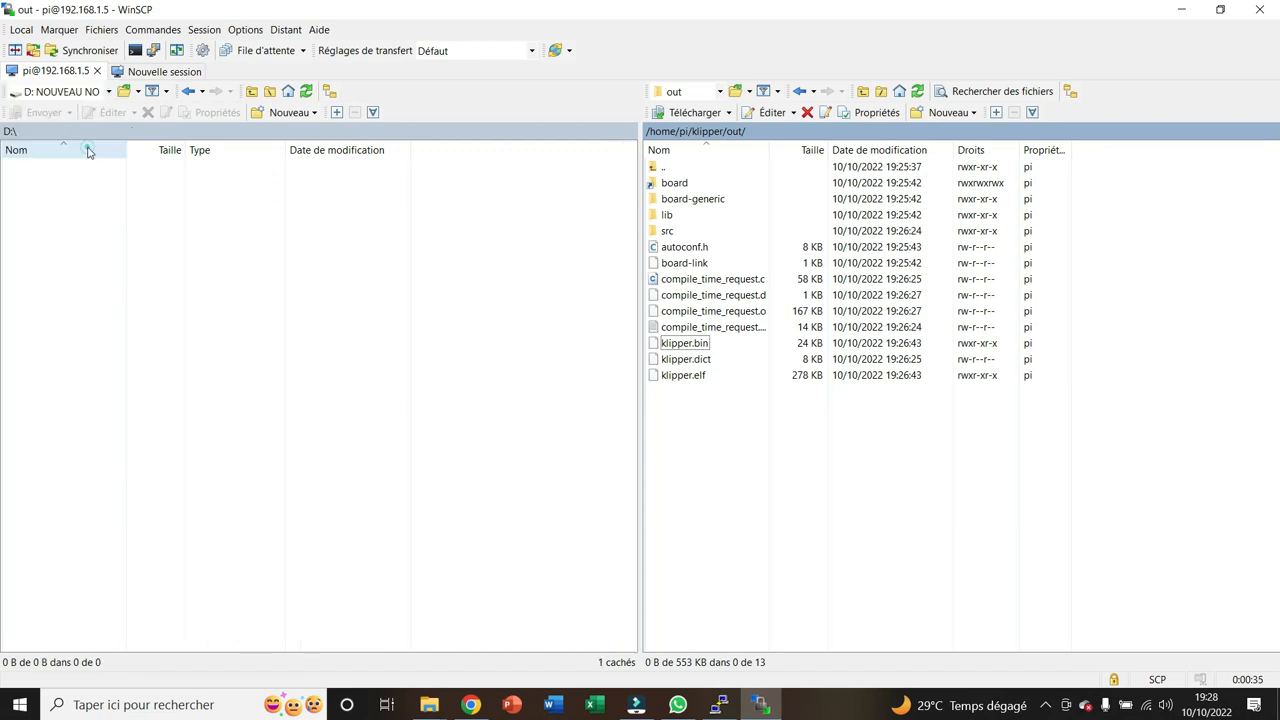
{"action": "left_click", "coordinate": [698, 344]}
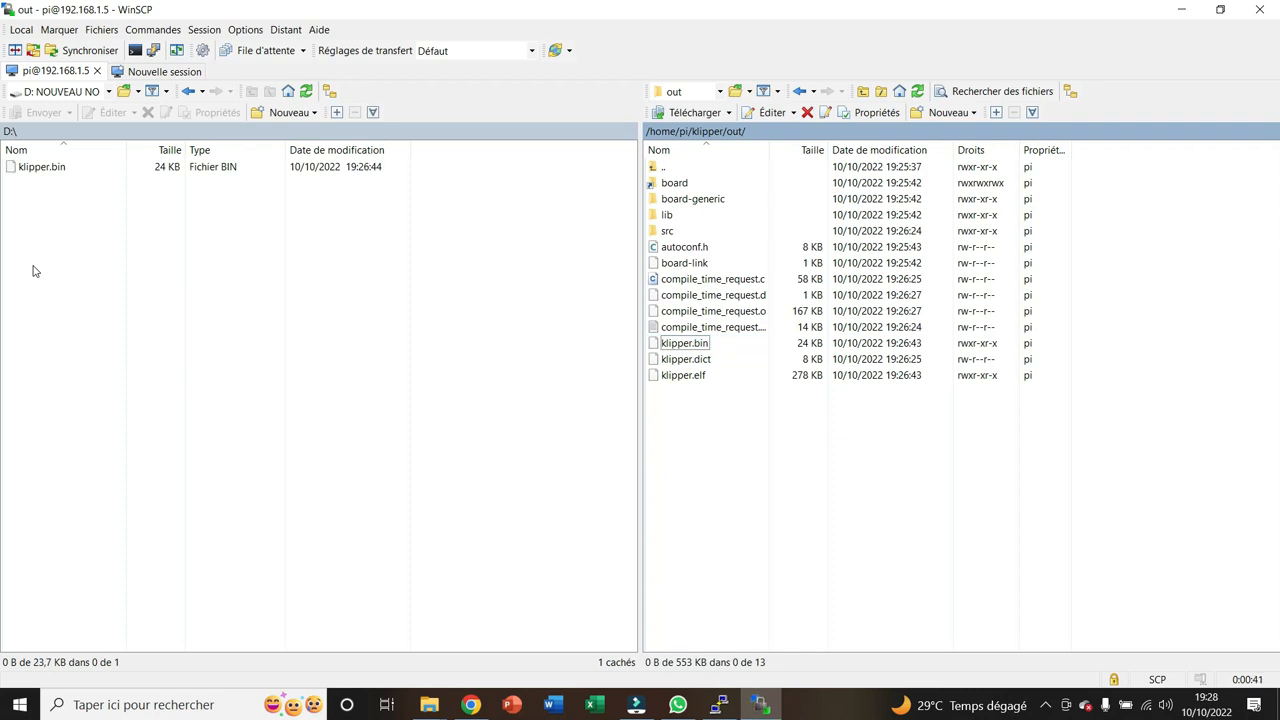
Rename klipper.bin on drive D: to E3v2Klip.bin
{"action": "left_click", "coordinate": [28, 168]}
{"action": "right_click", "coordinate": [28, 168]}
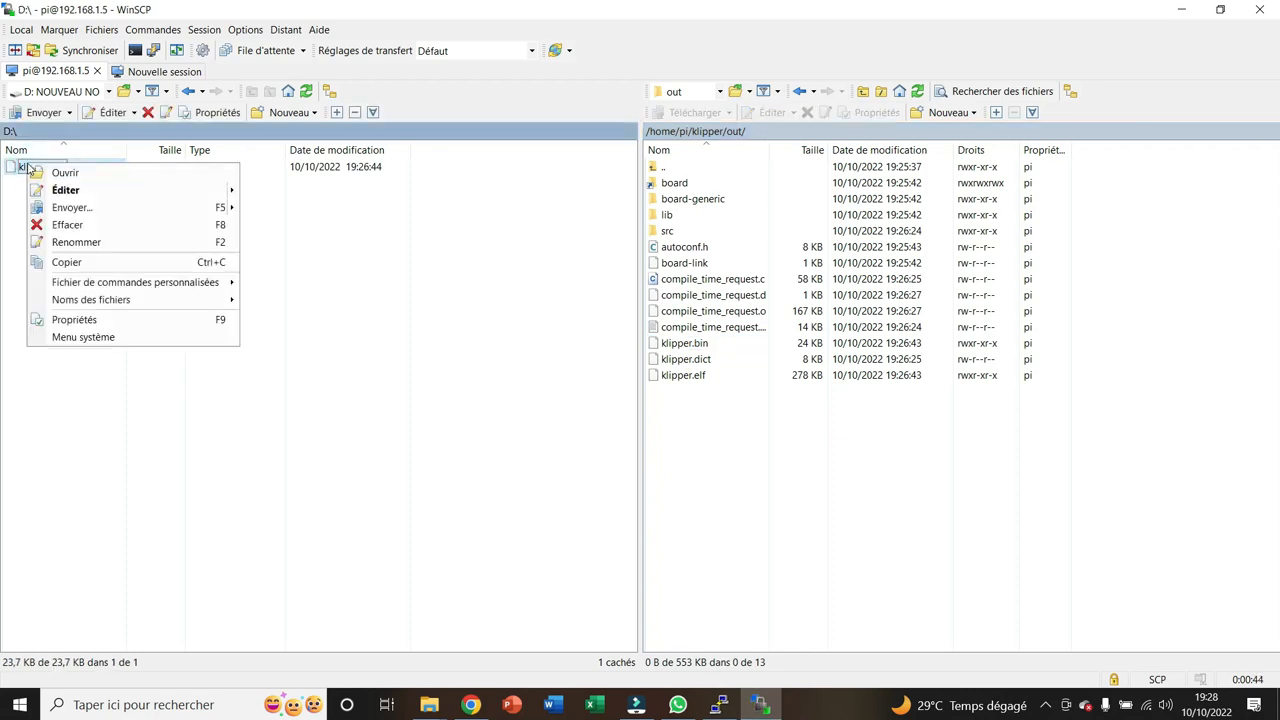
{"action": "left_click", "coordinate": [64, 241]}
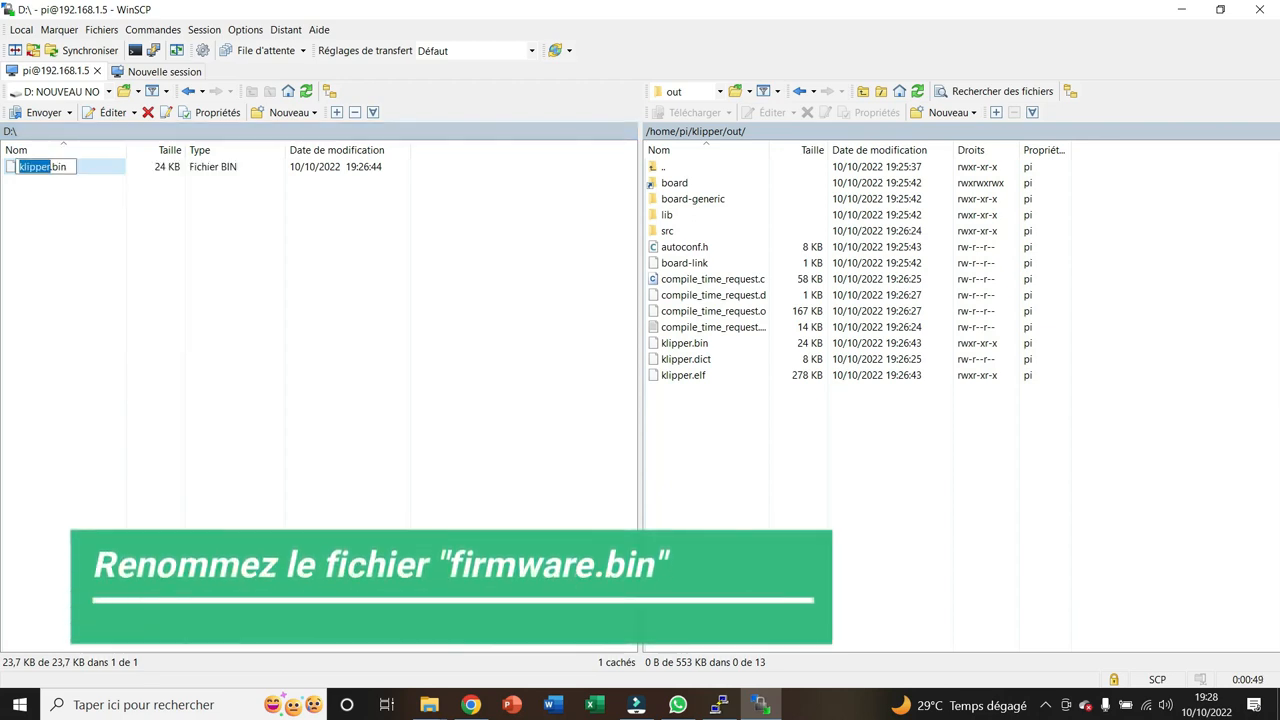
{"action": "type", "text": "E3v2"}
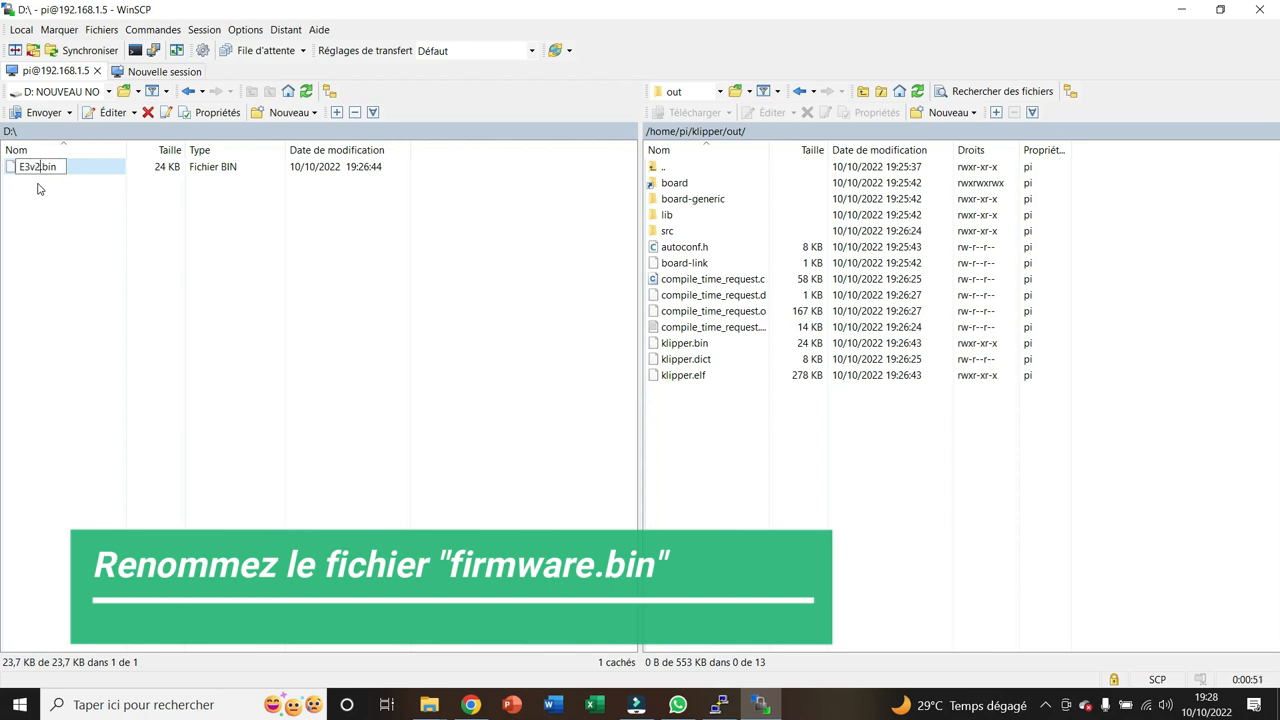
{"action": "type", "text": "Klip"}
{"action": "left_click", "coordinate": [72, 226]}
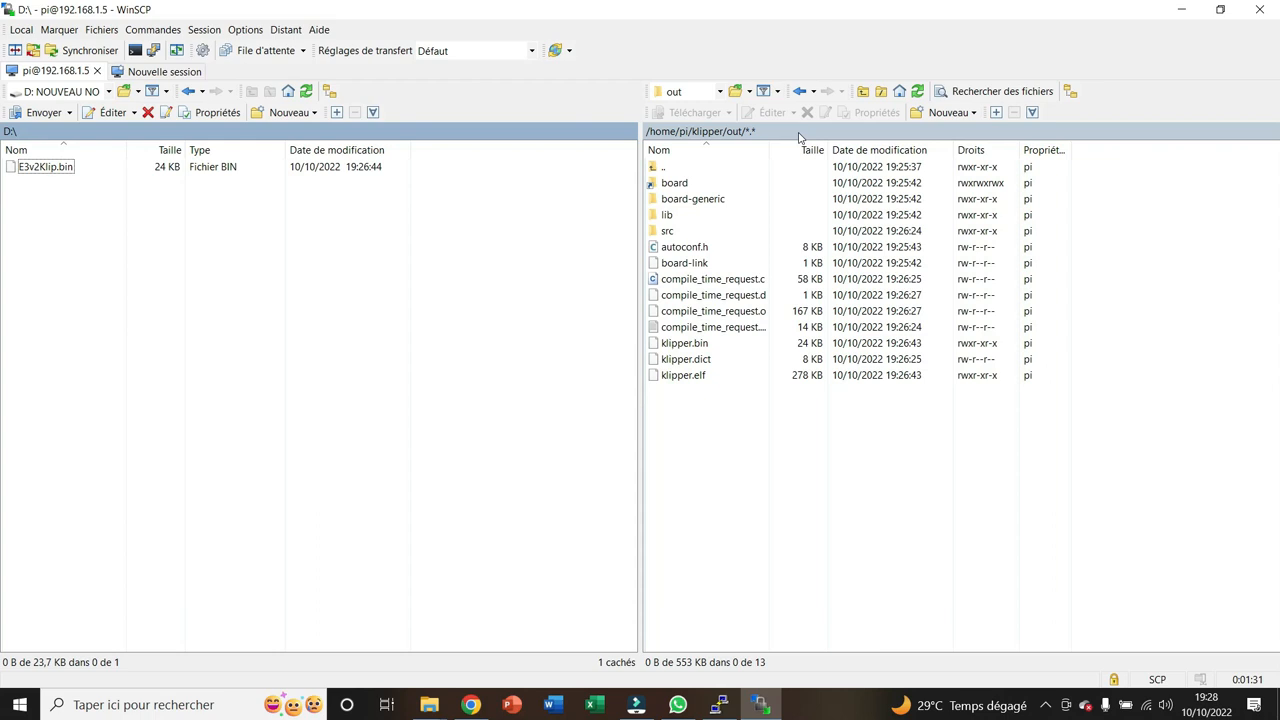
Close WinSCP, ending the session without saving a workspace, and switch to the Mainsail page in Chrome
{"action": "left_click", "coordinate": [1260, 9]}
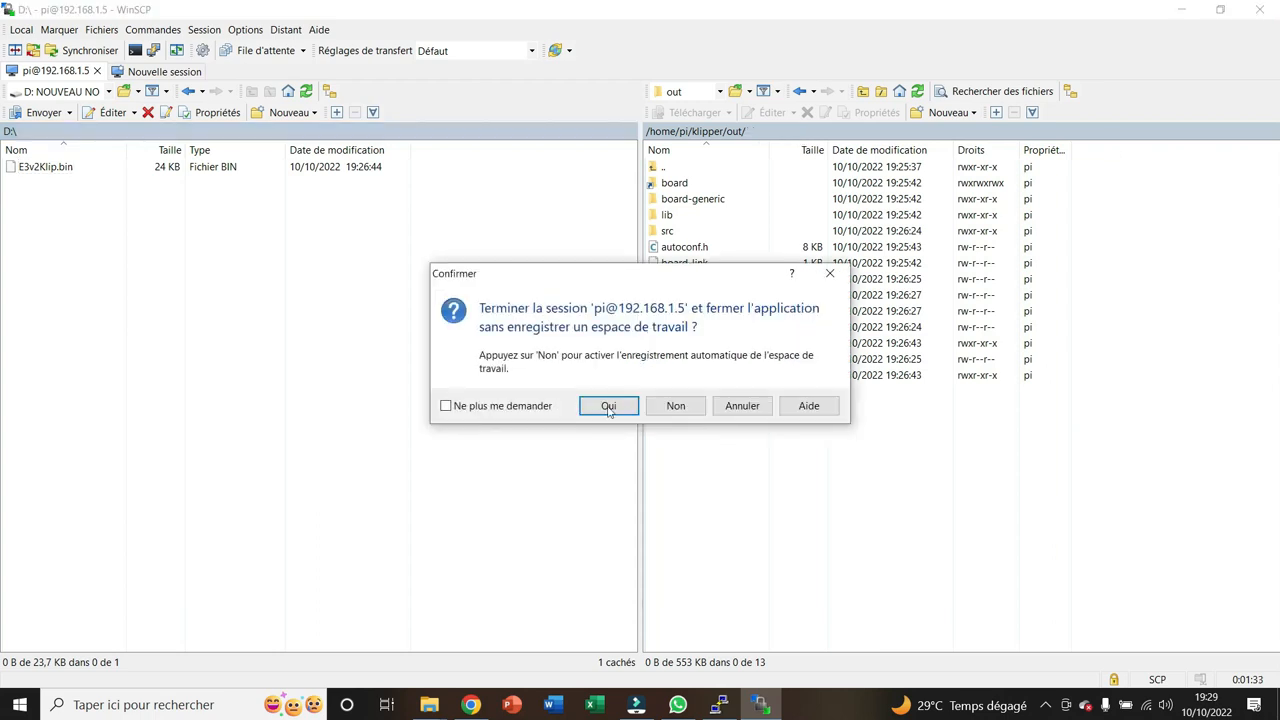
{"action": "left_click", "coordinate": [608, 406]}
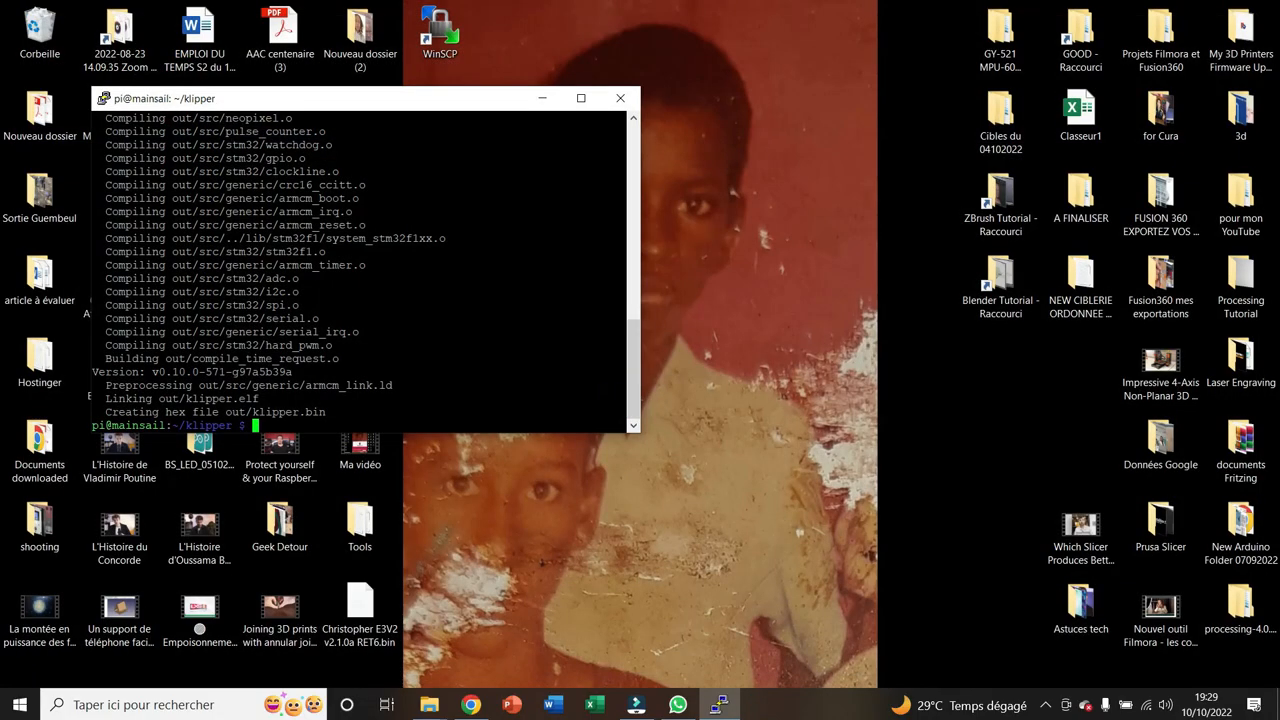
{"action": "left_click", "coordinate": [471, 705]}
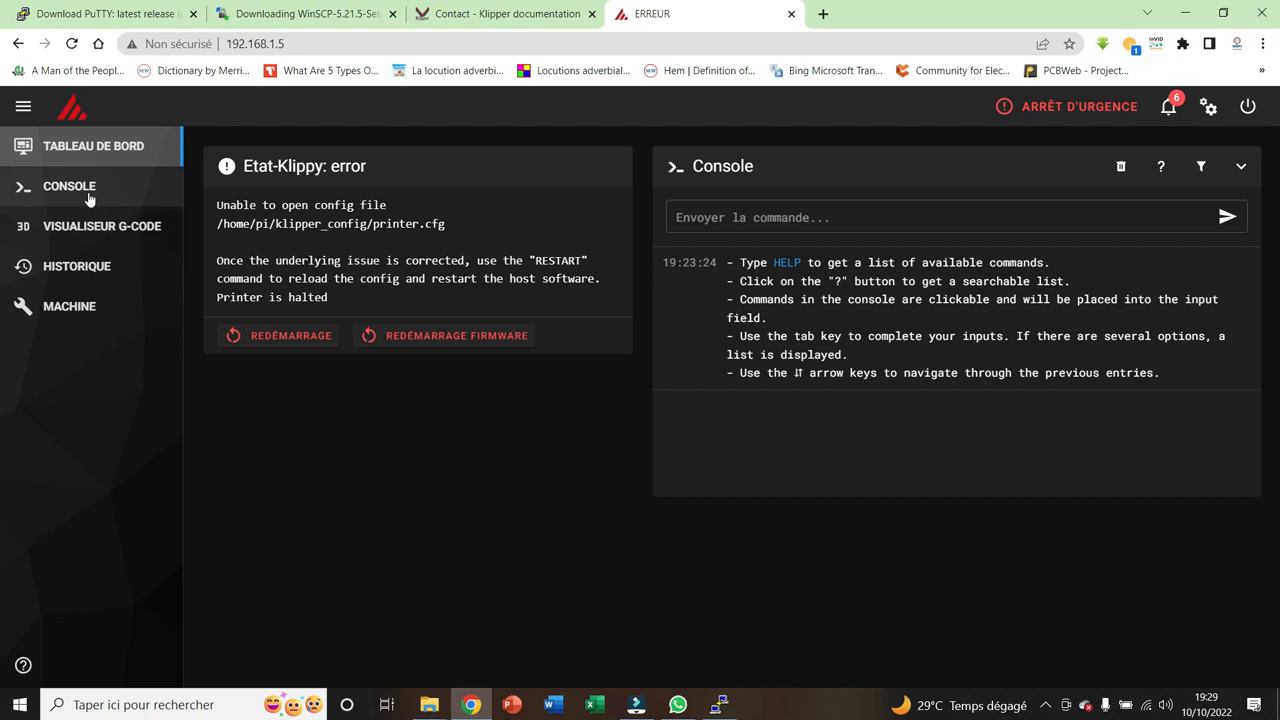
Update all components from Mainsail's machine page and close the update report
{"action": "left_click", "coordinate": [69, 306]}
{"action": "scroll", "coordinate": [1013, 605], "scroll_direction": "down", "scroll_amount": 5}
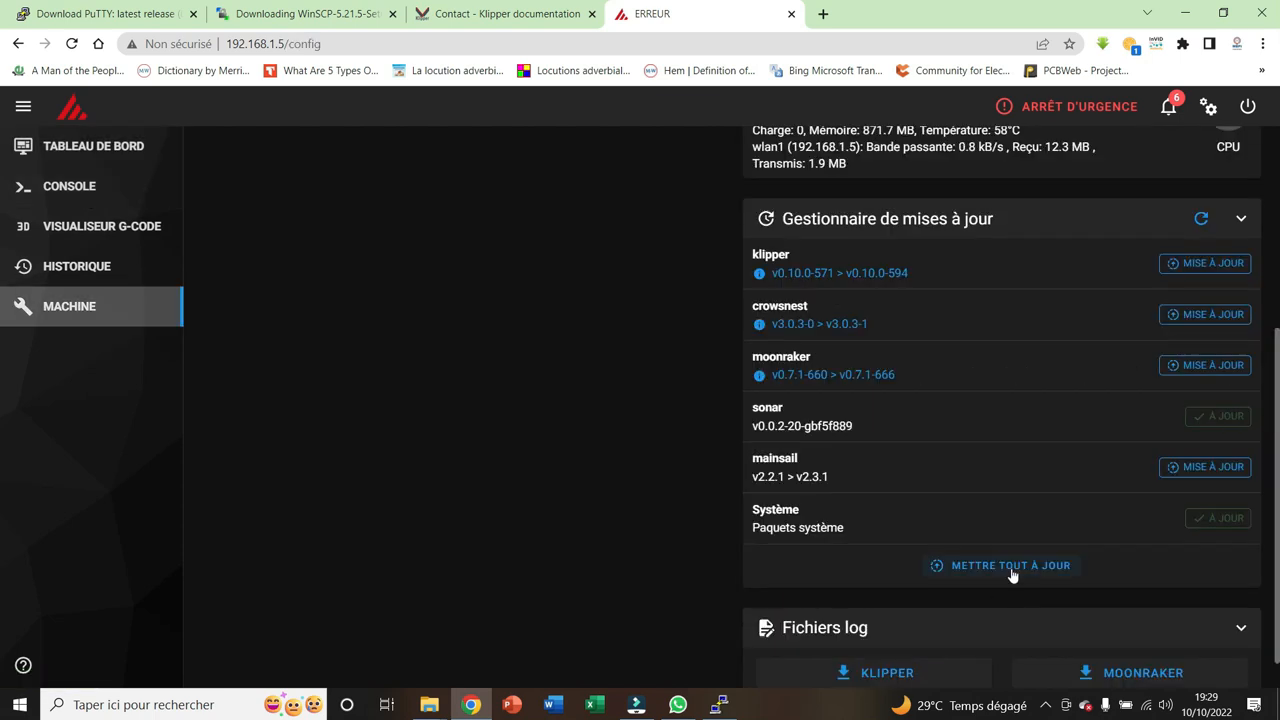
{"action": "left_click", "coordinate": [1011, 568]}
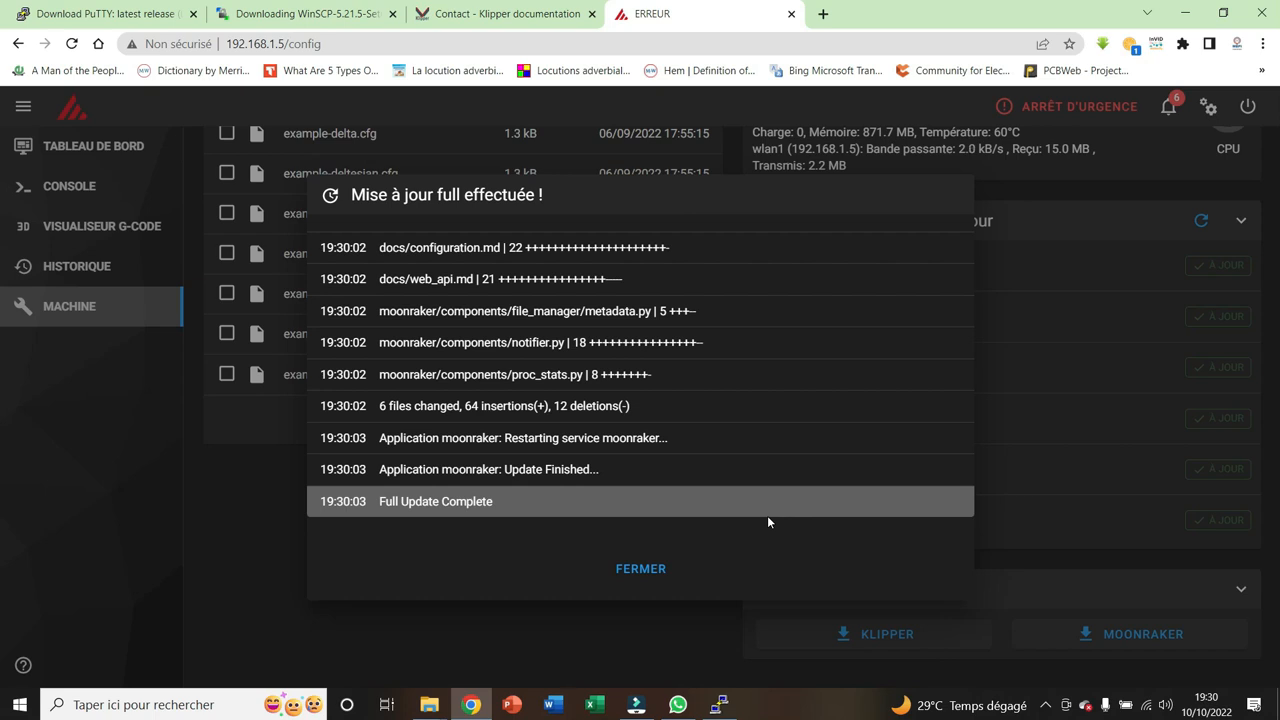
{"action": "left_click", "coordinate": [630, 578]}
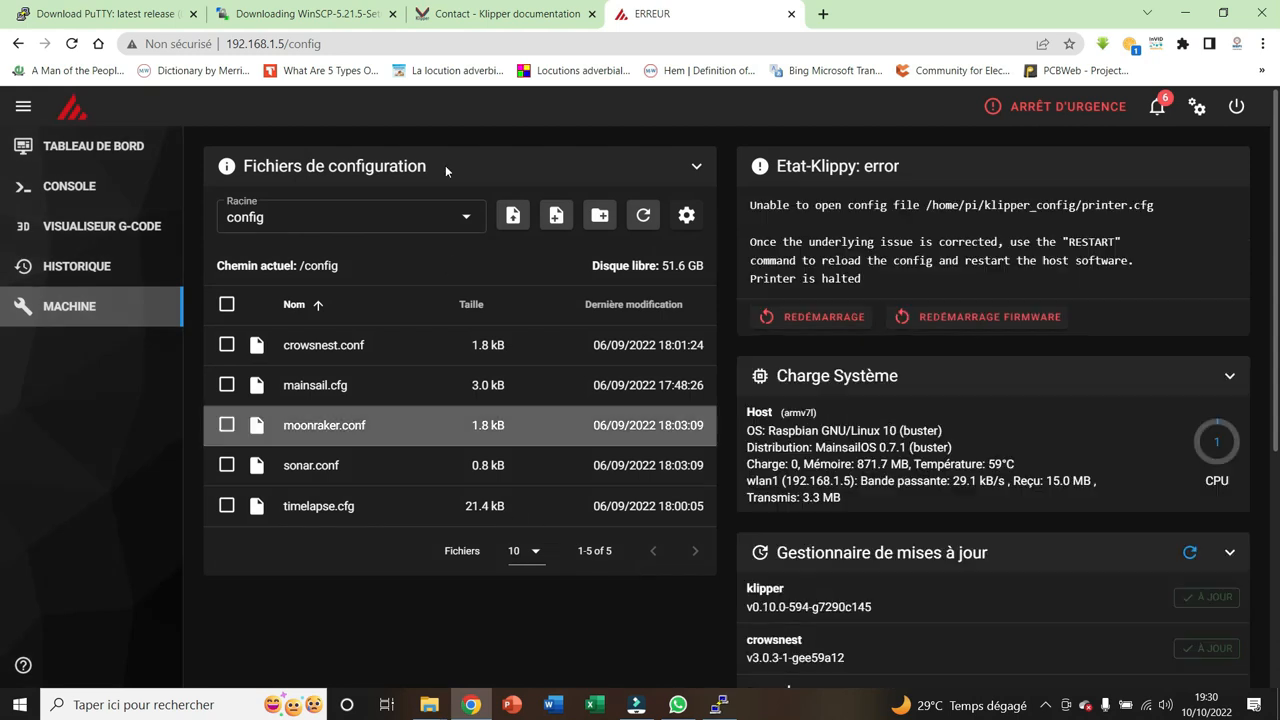
Show the config_examples root in the configuration files and increase the number of files listed per page
{"action": "left_click", "coordinate": [466, 216]}
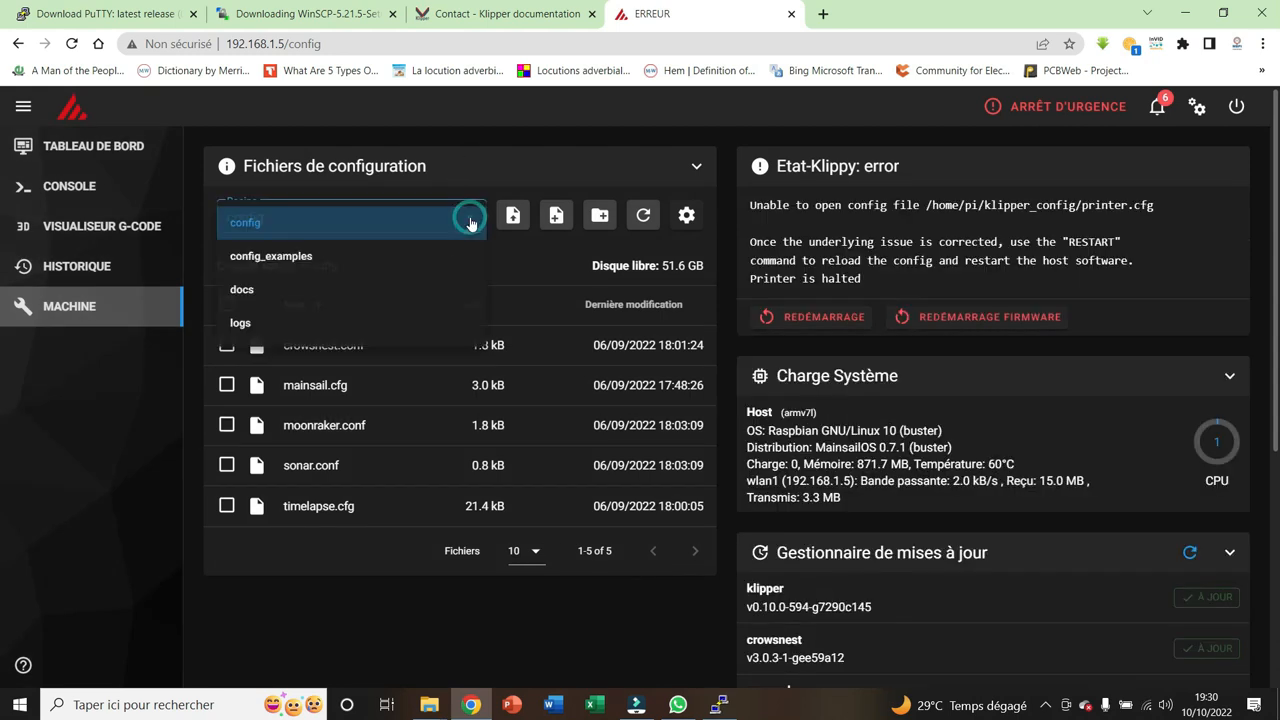
{"action": "left_click", "coordinate": [256, 262]}
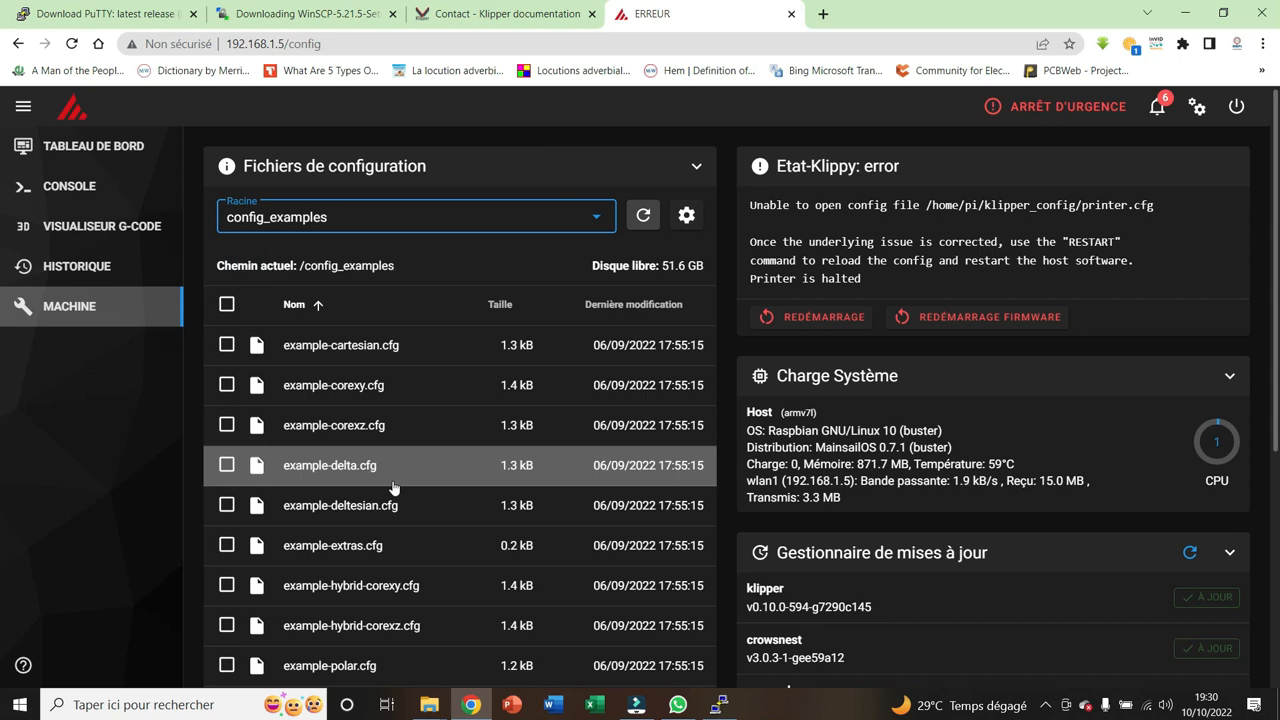
{"action": "scroll", "coordinate": [393, 487], "scroll_direction": "down", "scroll_amount": 1}
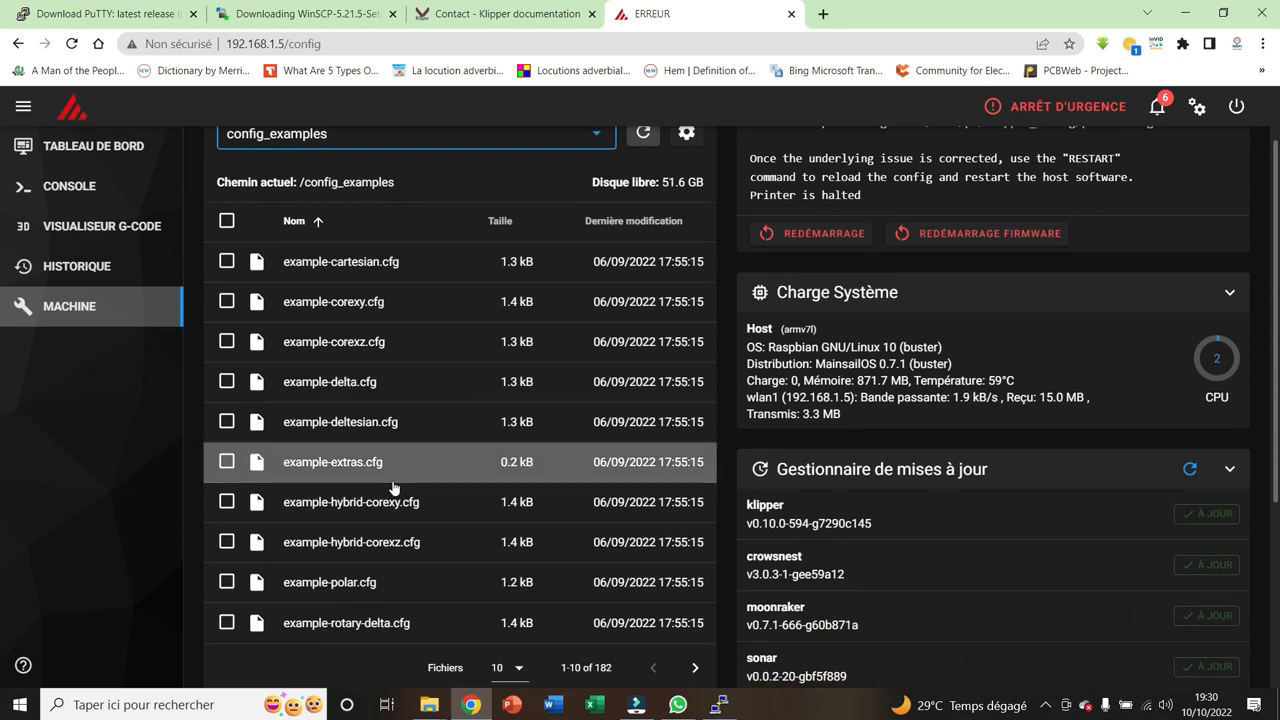
{"action": "scroll", "coordinate": [394, 485], "scroll_direction": "down", "scroll_amount": 3}
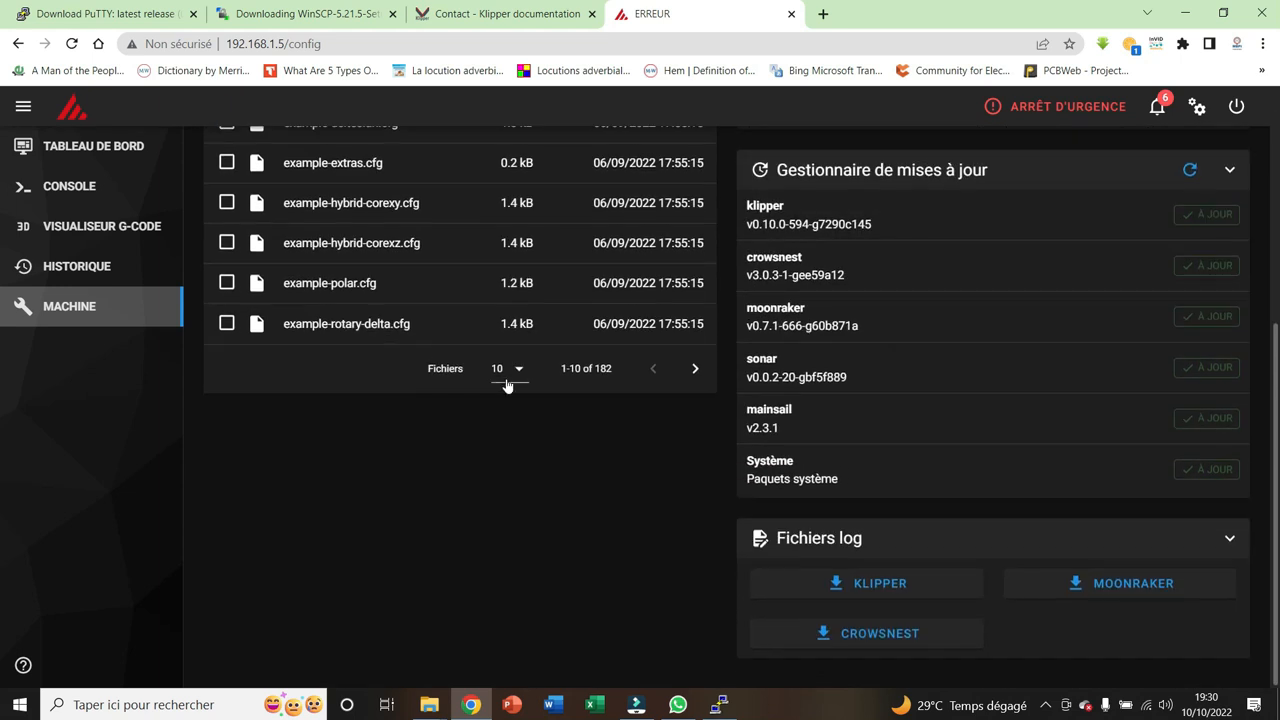
{"action": "left_click", "coordinate": [512, 369]}
{"action": "left_click", "coordinate": [520, 540]}
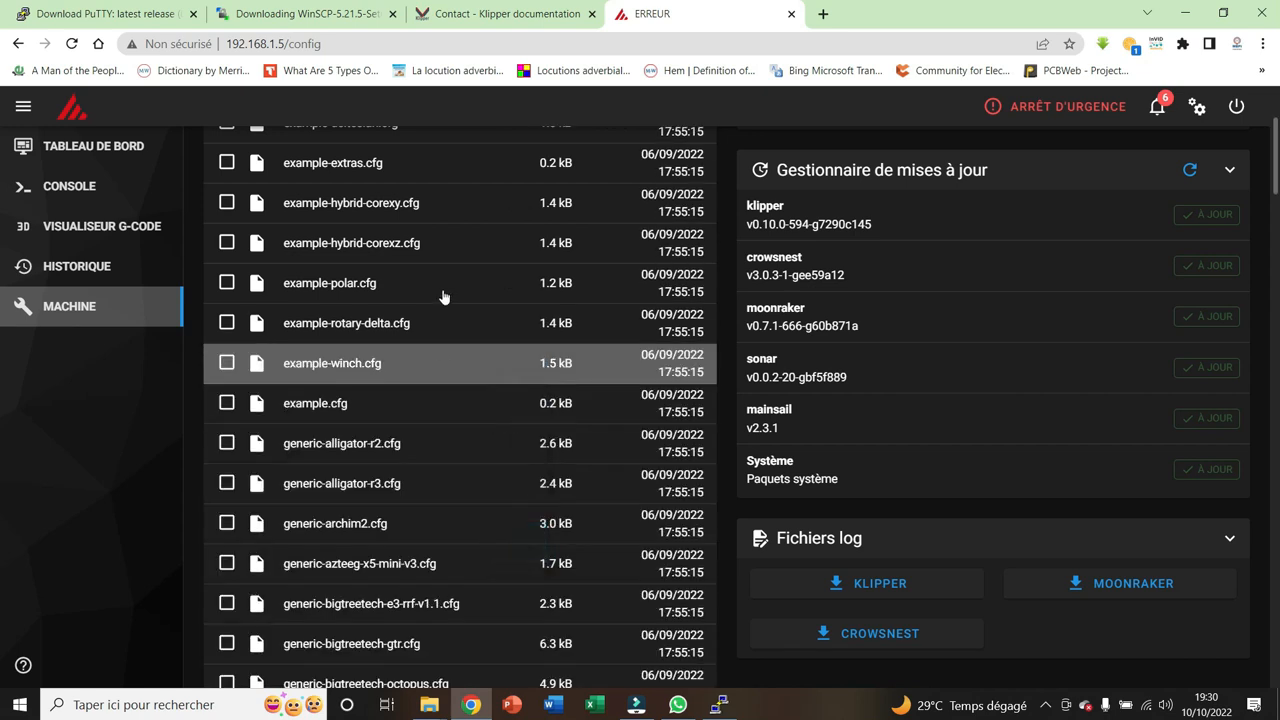
Copy the entire contents of the example configuration printer-creality-ender3-v2-2020.cfg and close the file
{"action": "scroll", "coordinate": [429, 454], "scroll_direction": "down", "scroll_amount": 15}
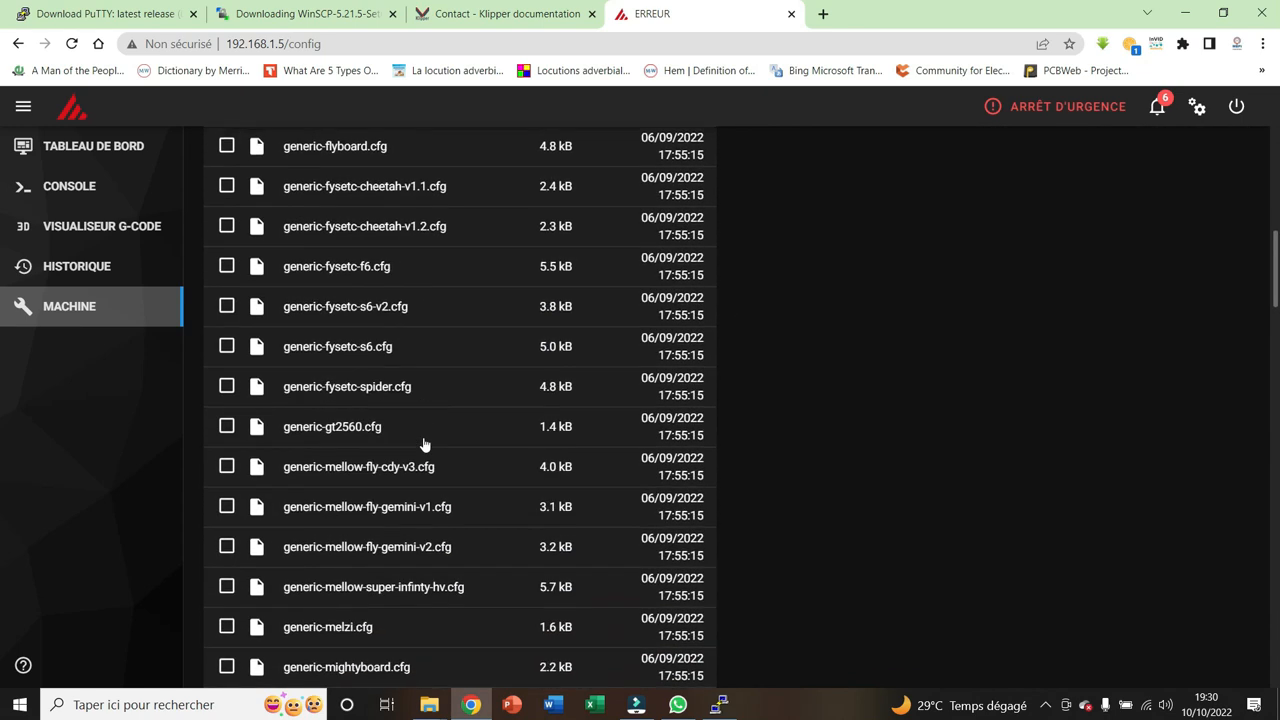
{"action": "scroll", "coordinate": [424, 444], "scroll_direction": "down", "scroll_amount": 18}
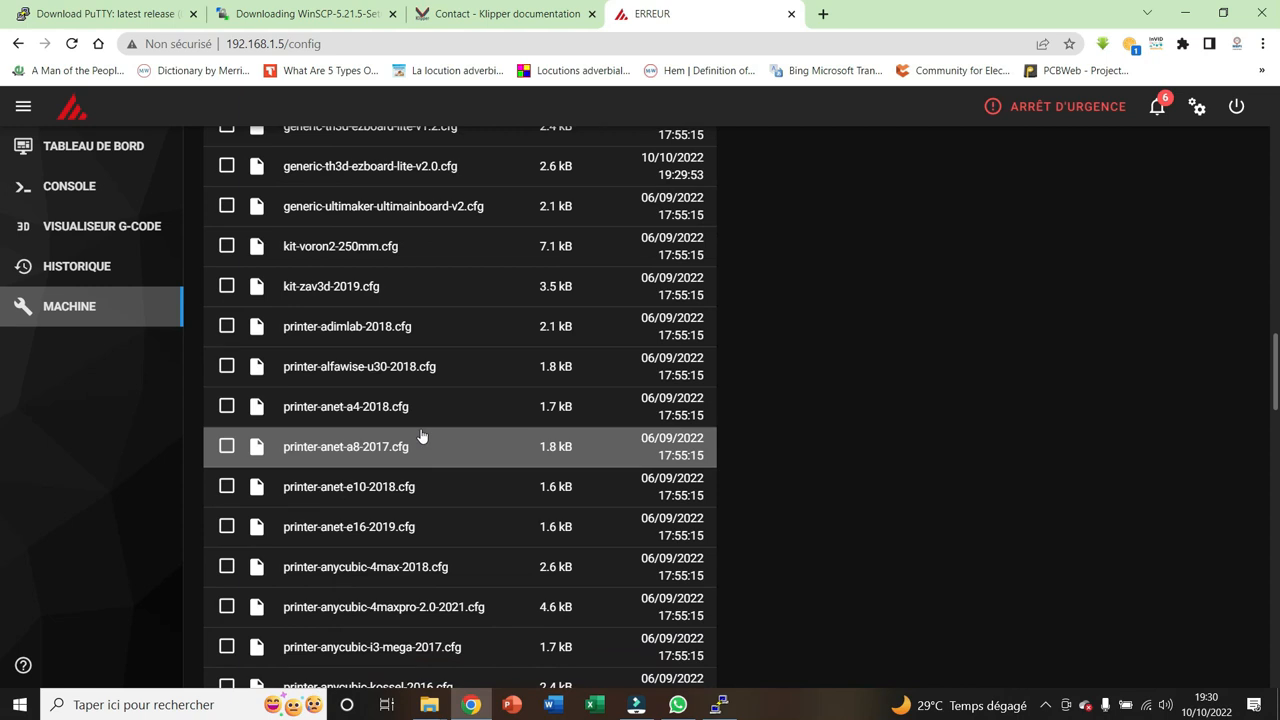
{"action": "scroll", "coordinate": [421, 436], "scroll_direction": "down", "scroll_amount": 5}
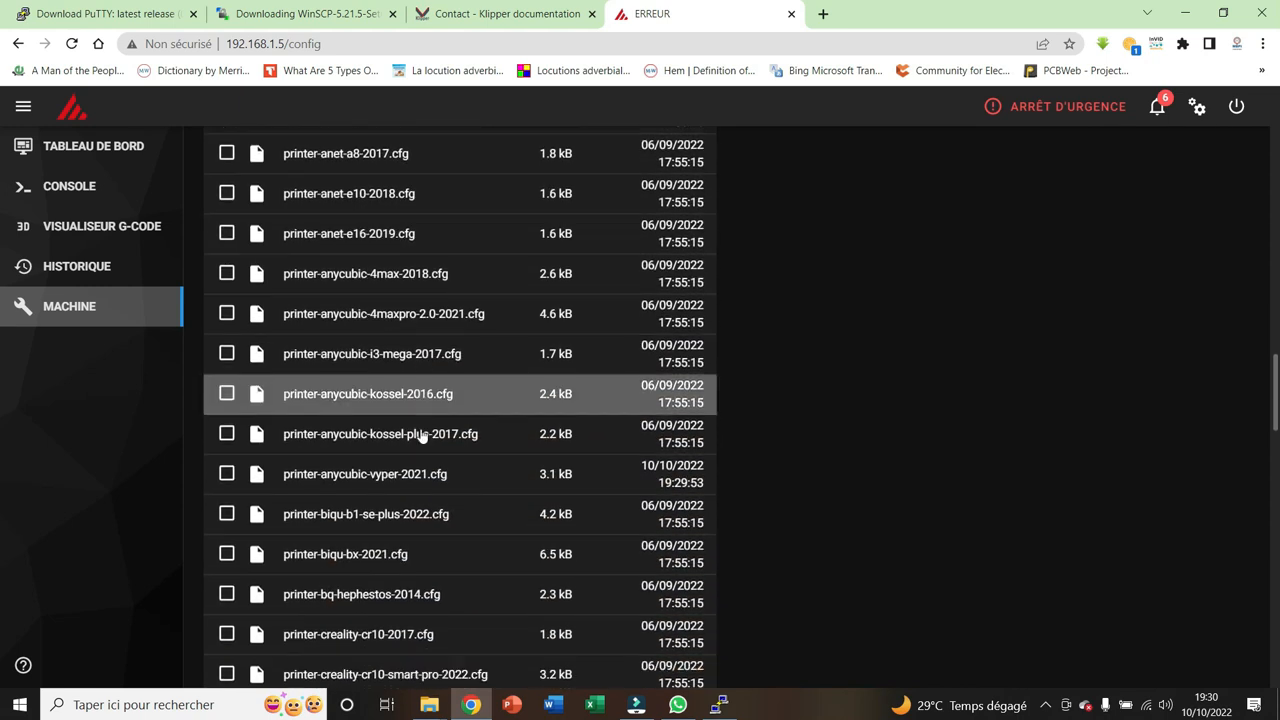
{"action": "scroll", "coordinate": [421, 436], "scroll_direction": "down", "scroll_amount": 3}
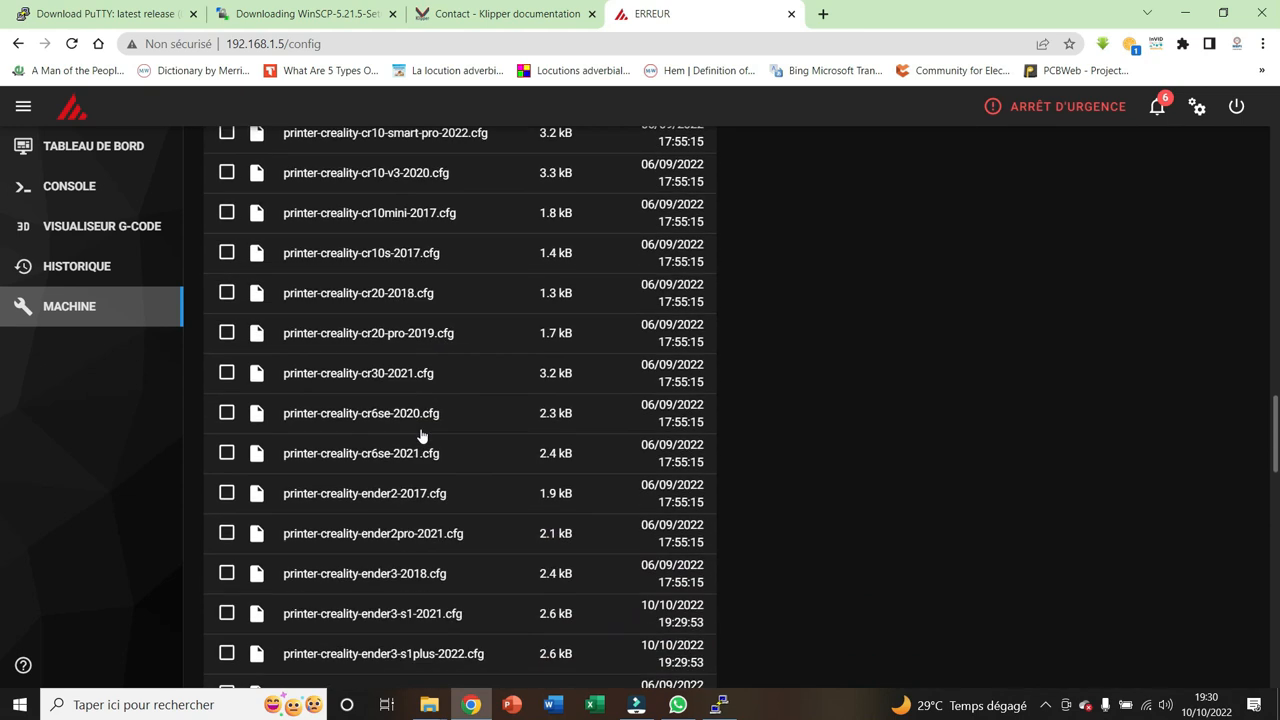
{"action": "scroll", "coordinate": [421, 436], "scroll_direction": "down", "scroll_amount": 1}
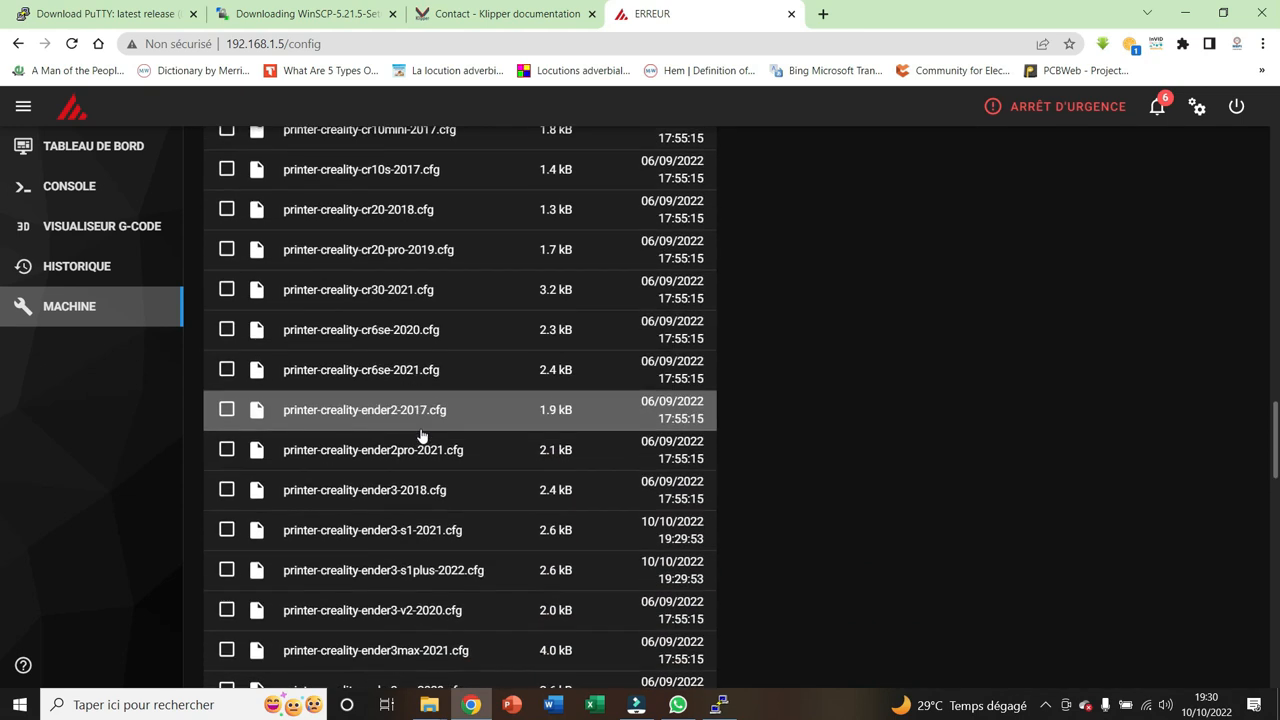
{"action": "scroll", "coordinate": [421, 436], "scroll_direction": "down", "scroll_amount": 1}
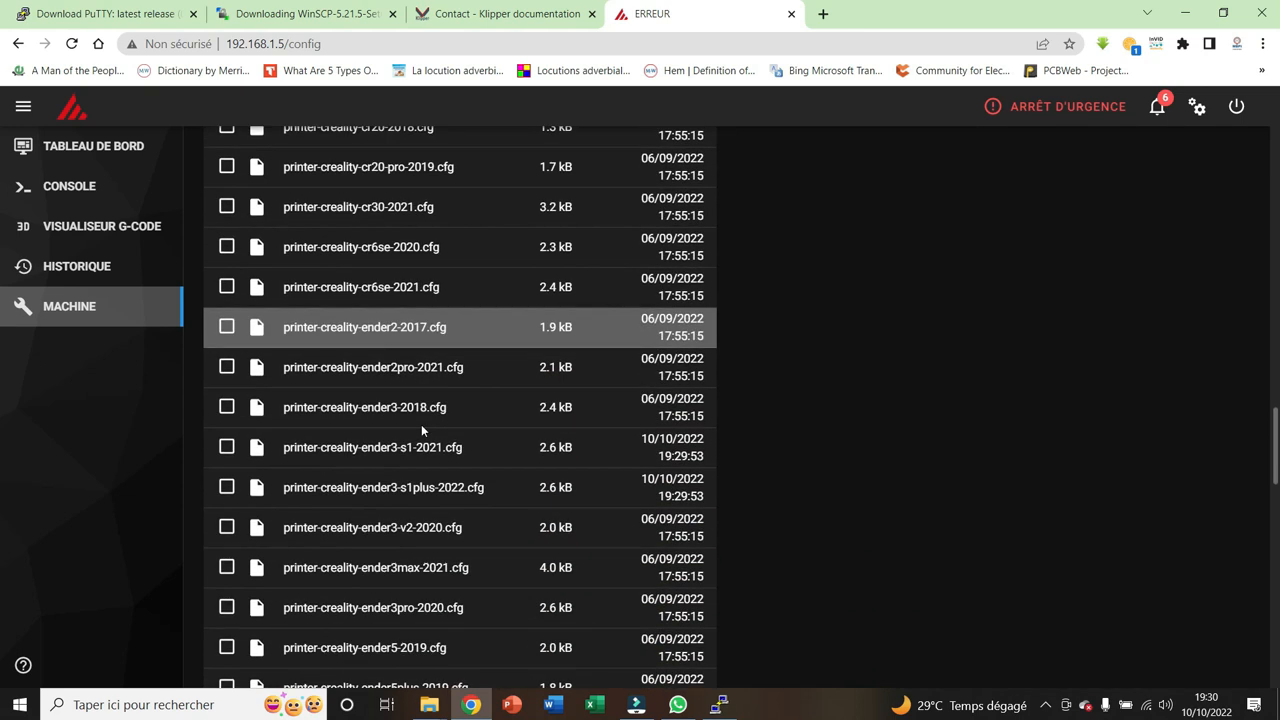
{"action": "left_click", "coordinate": [405, 529]}
{"action": "left_click", "coordinate": [415, 479]}
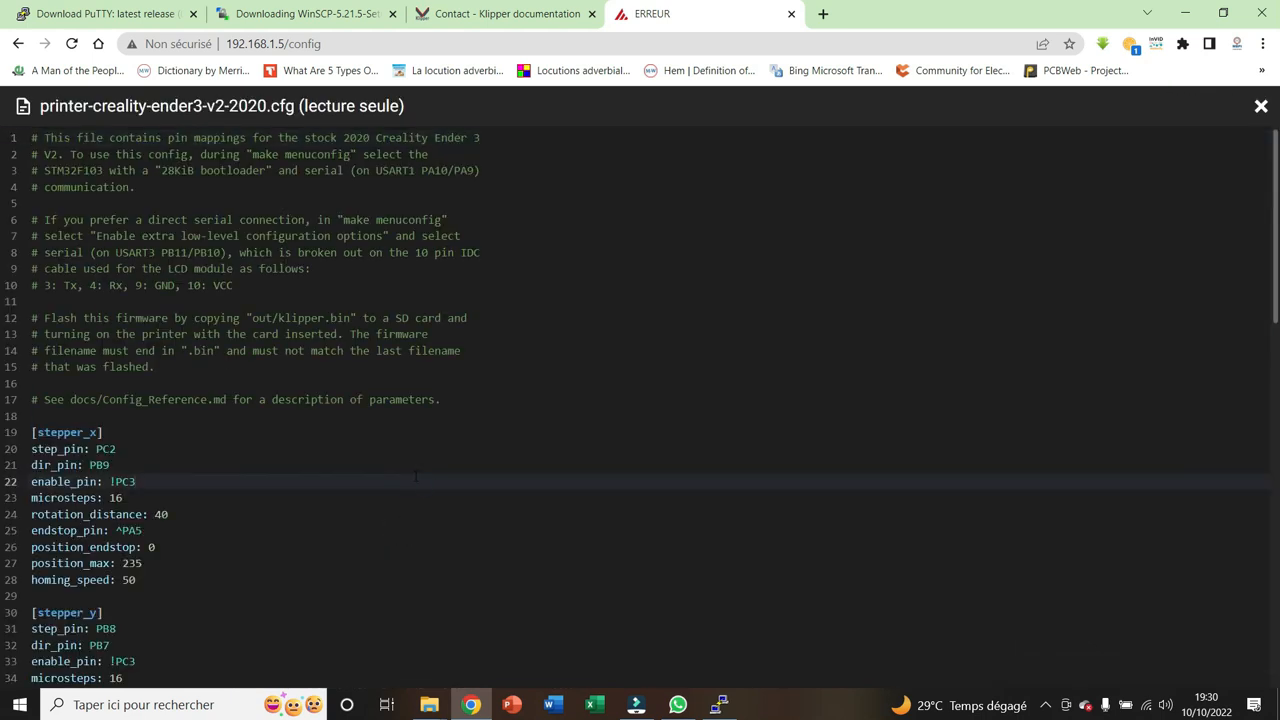
{"action": "key", "text": "ctrl+a"}
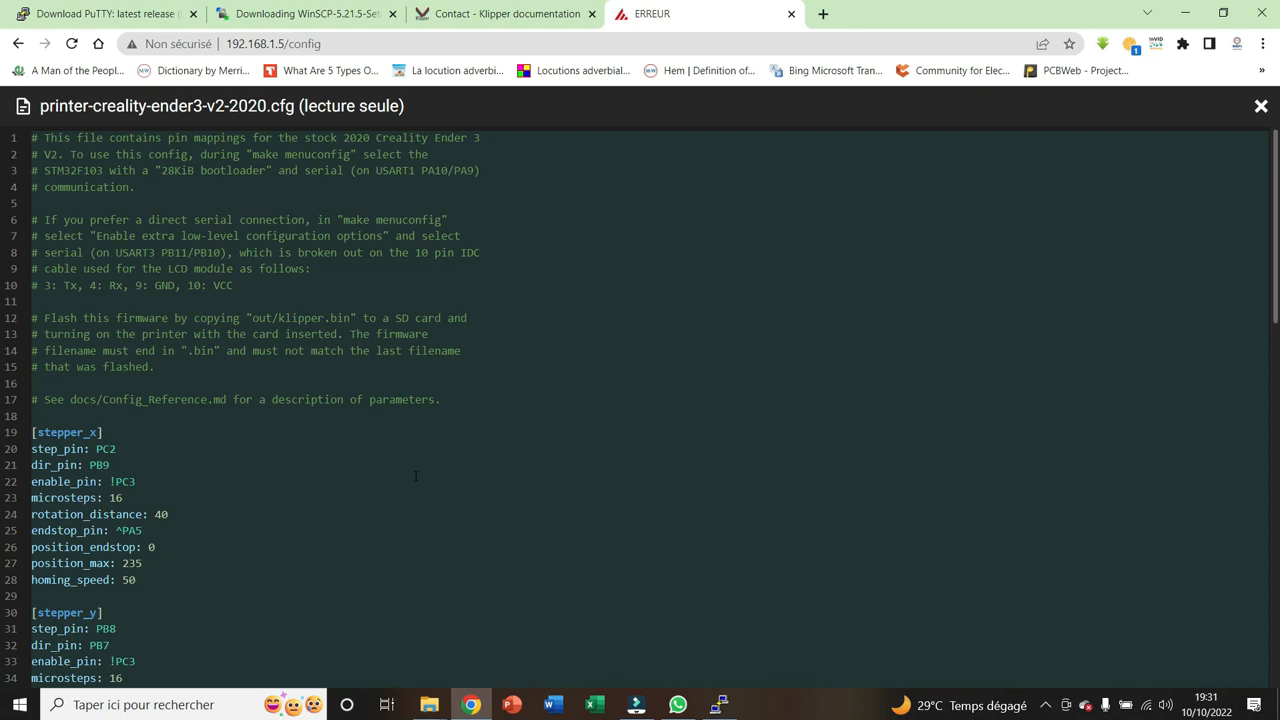
{"action": "left_click", "coordinate": [1261, 106]}
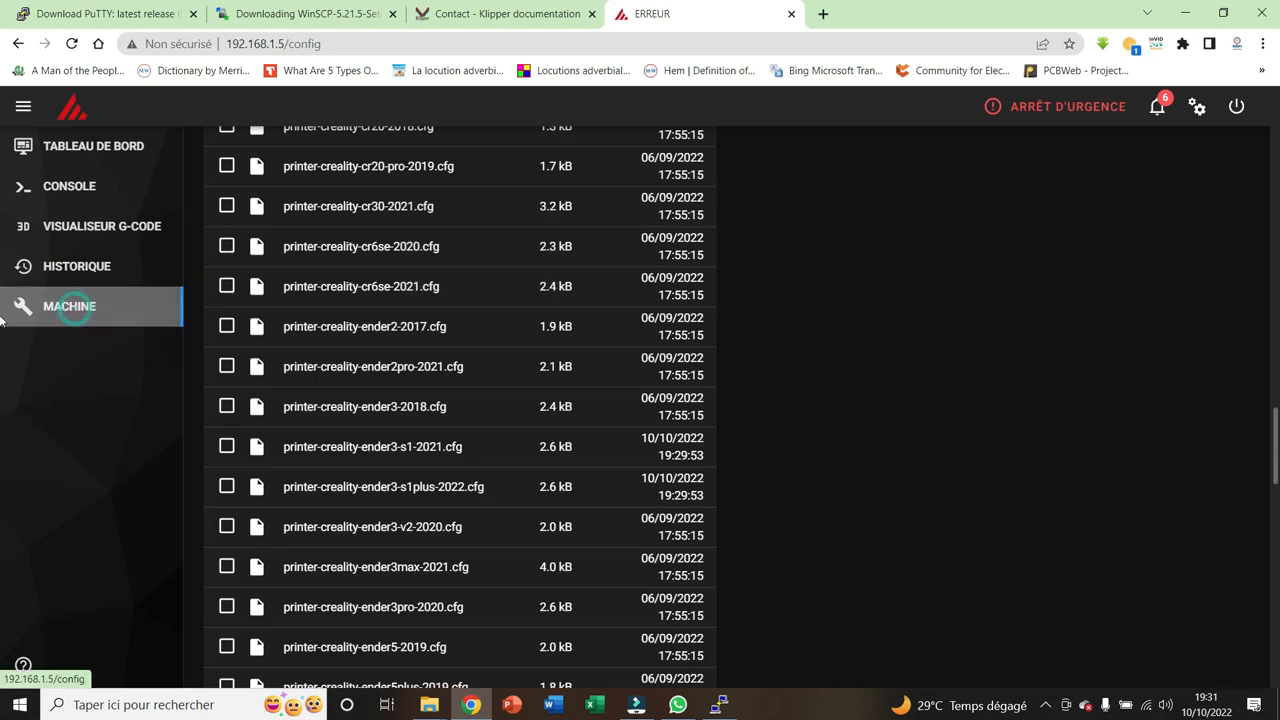
Switch the configuration files root to config and create a new file named printer.cfg there
{"action": "scroll", "coordinate": [1094, 334], "scroll_direction": "up", "scroll_amount": 15}
{"action": "left_click_drag", "start_coordinate": [1278, 147], "coordinate": [1277, 134]}
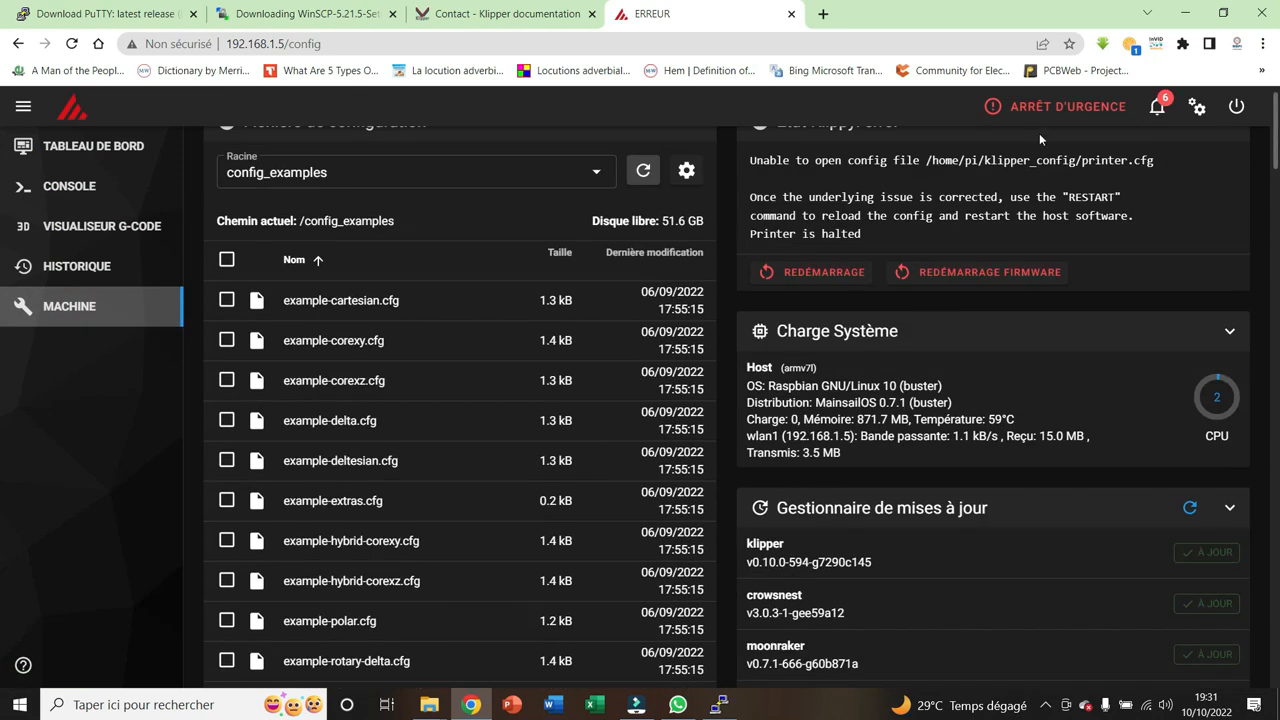
{"action": "left_click", "coordinate": [593, 173]}
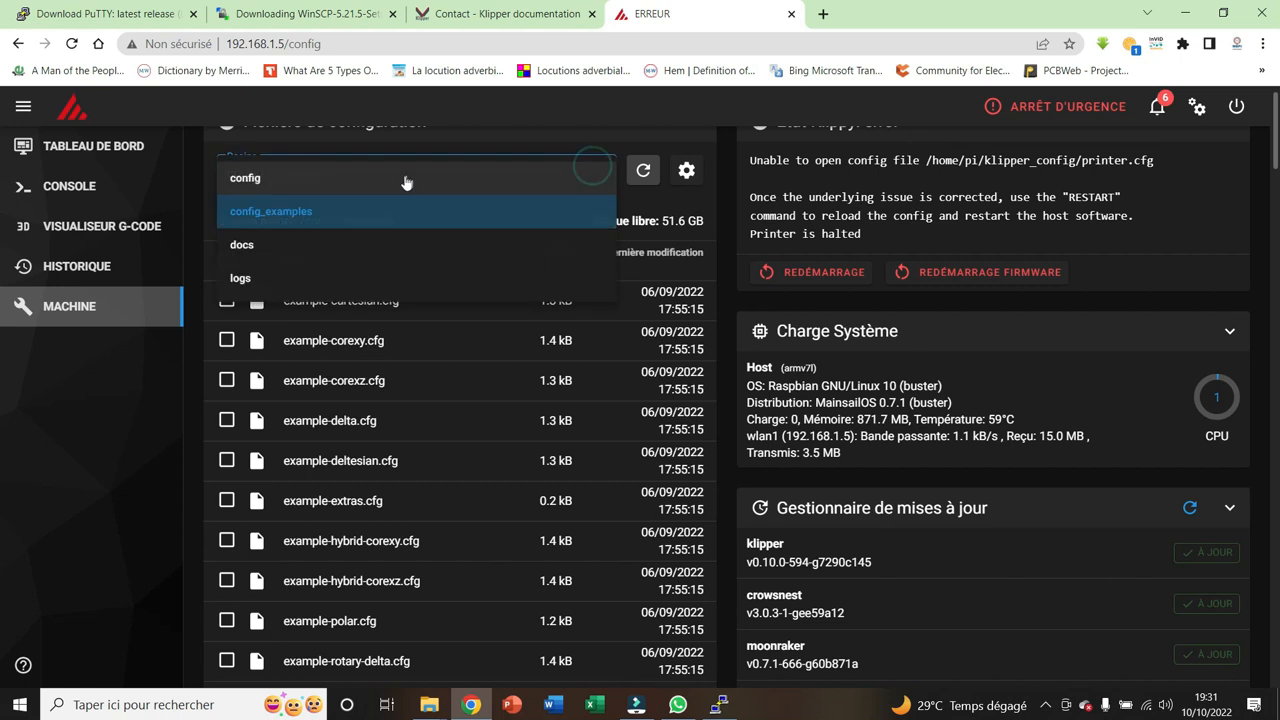
{"action": "left_click", "coordinate": [306, 176]}
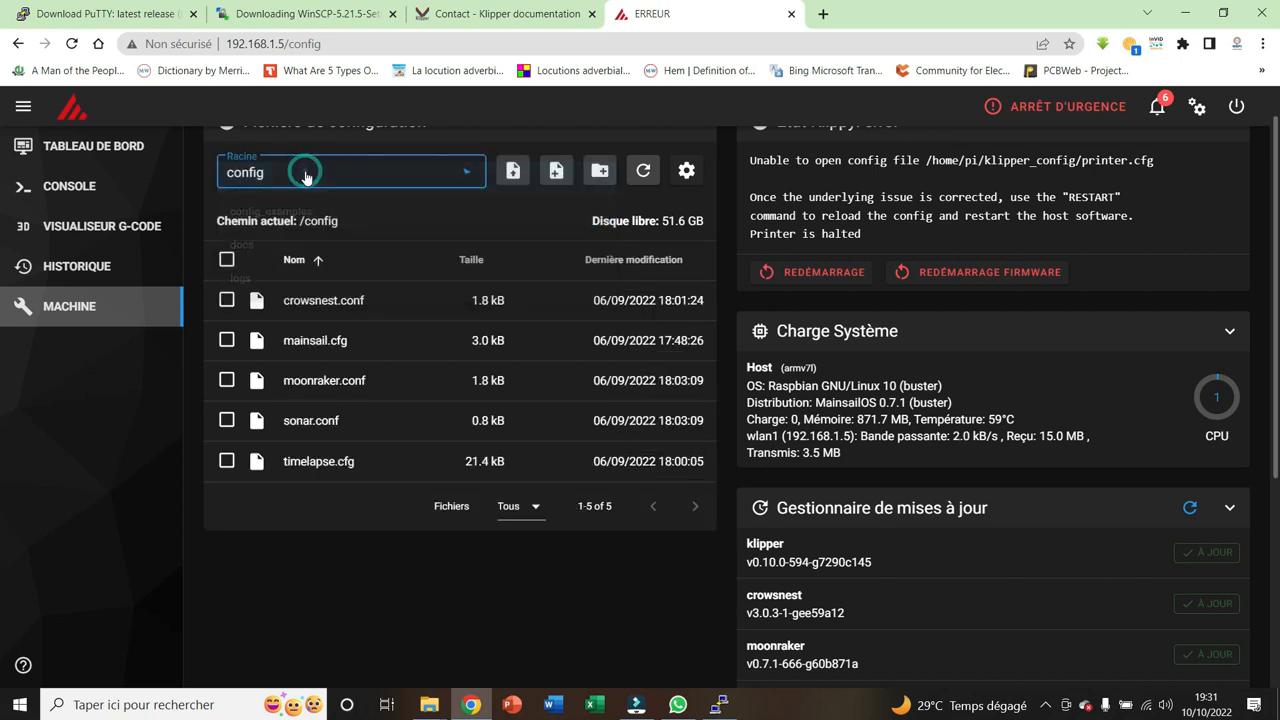
{"action": "left_click", "coordinate": [556, 171]}
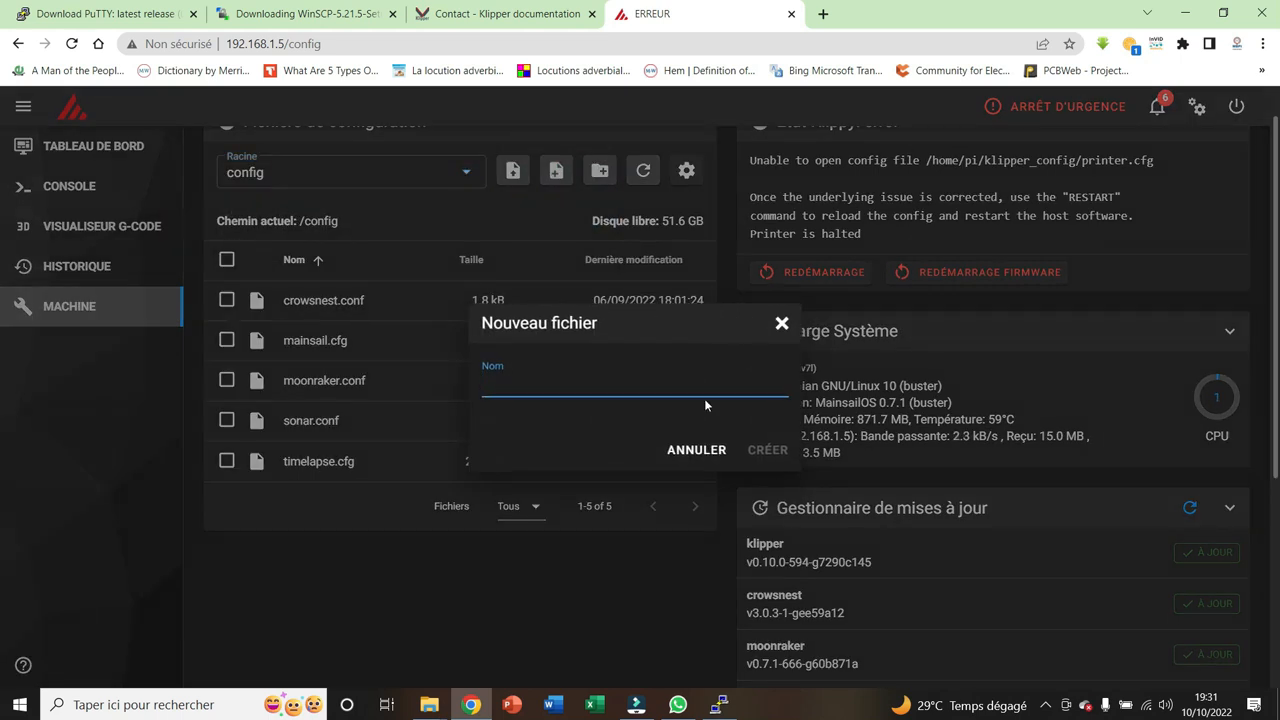
{"action": "type", "text": "printer.cfg"}
{"action": "left_click", "coordinate": [779, 449]}
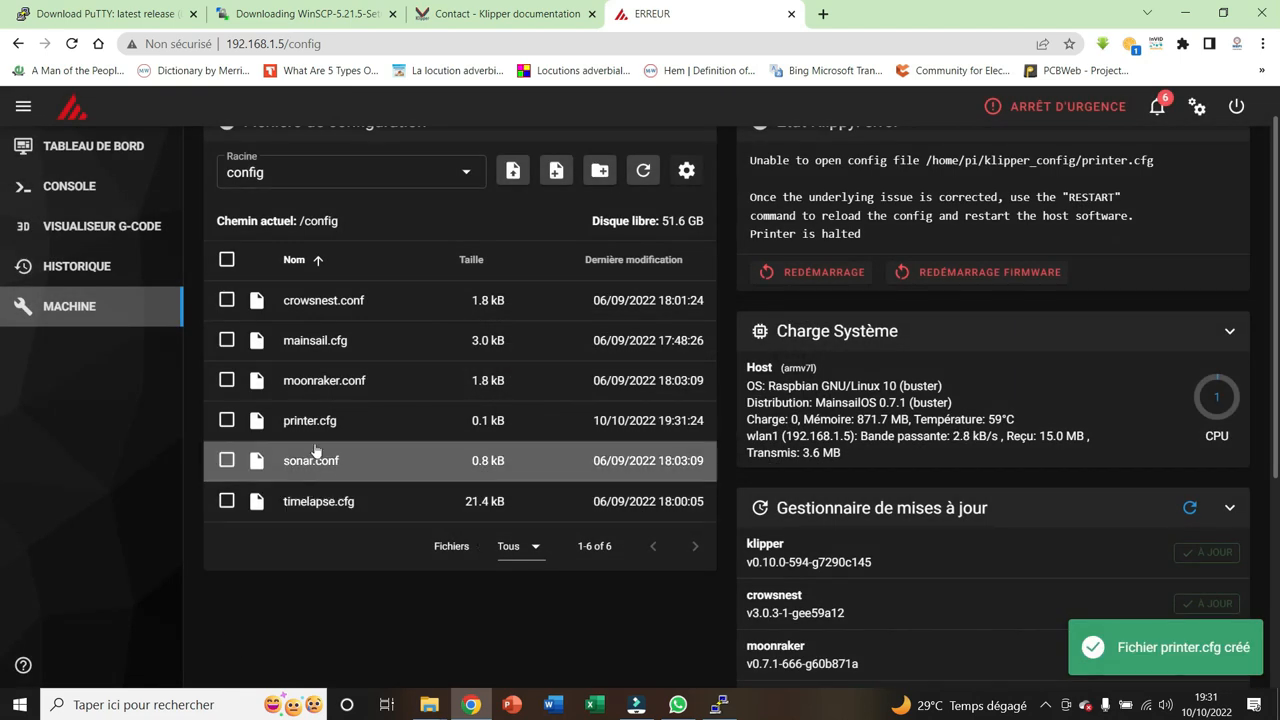
Open printer.cfg and paste the copied Ender 3 V2 example configuration into it
{"action": "left_click", "coordinate": [325, 419]}
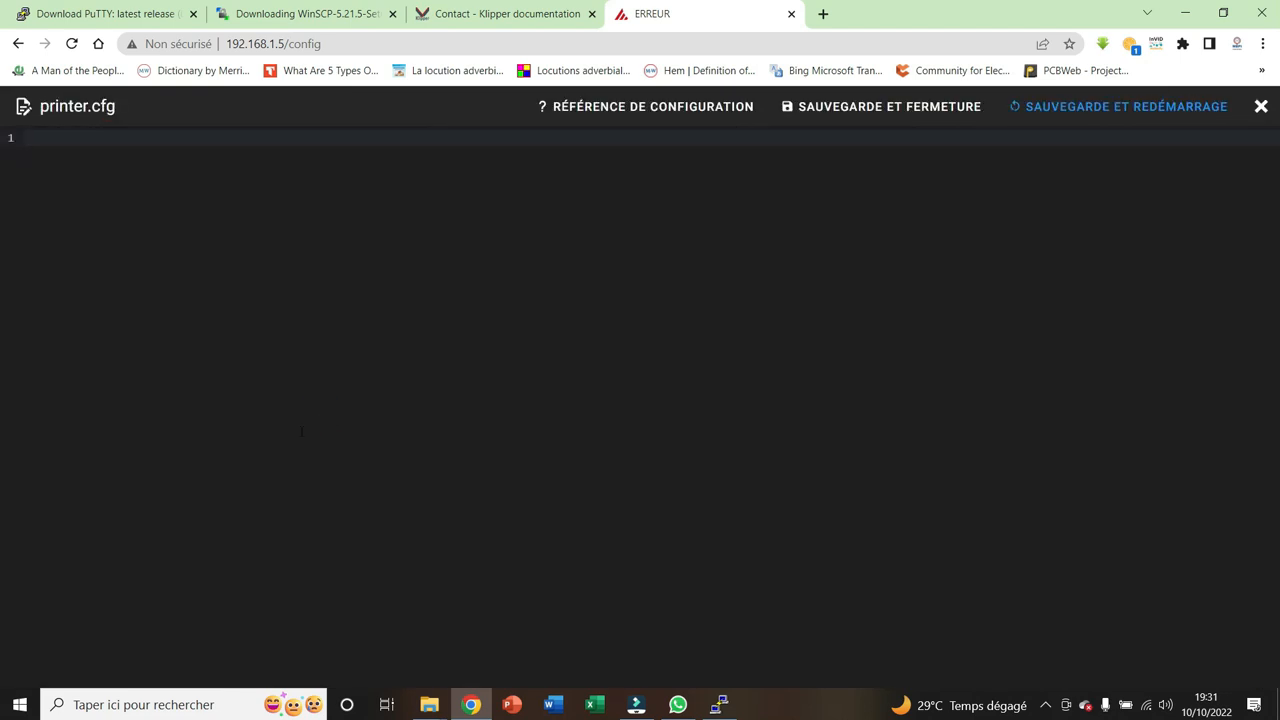
{"action": "key", "text": "ctrl+v"}
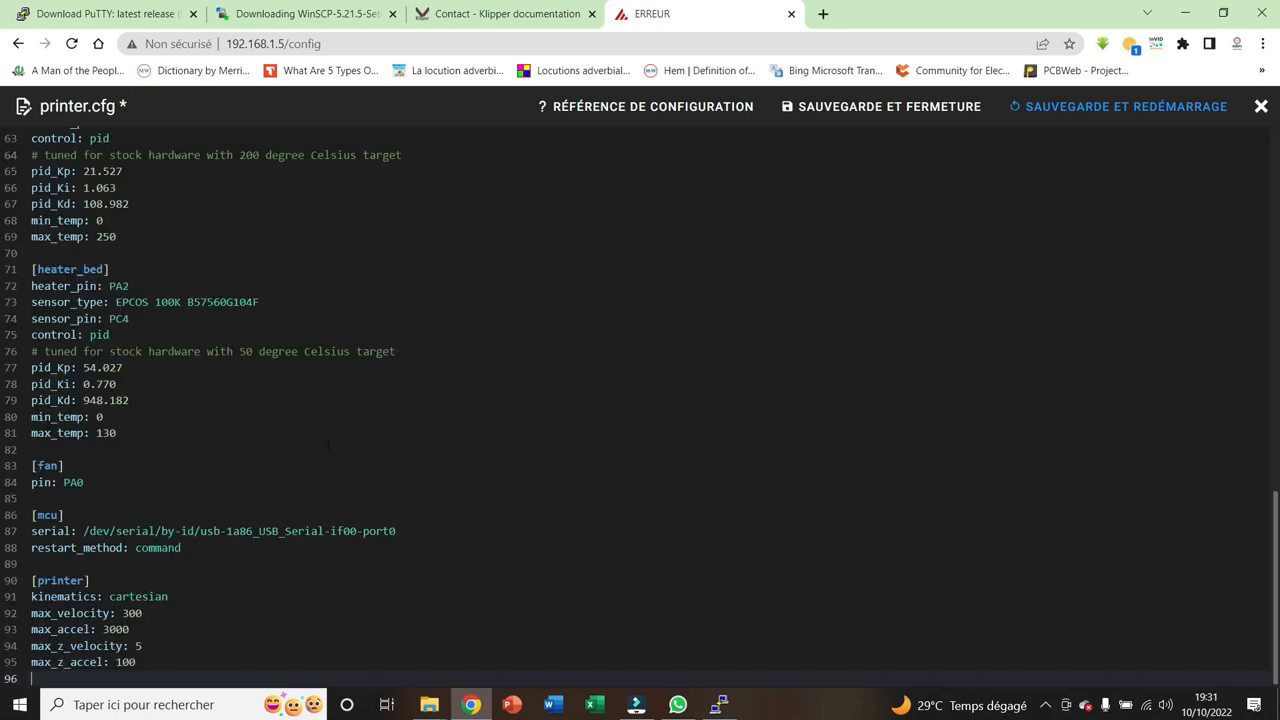
{"action": "scroll", "coordinate": [642, 563], "scroll_direction": "up", "scroll_amount": 10}
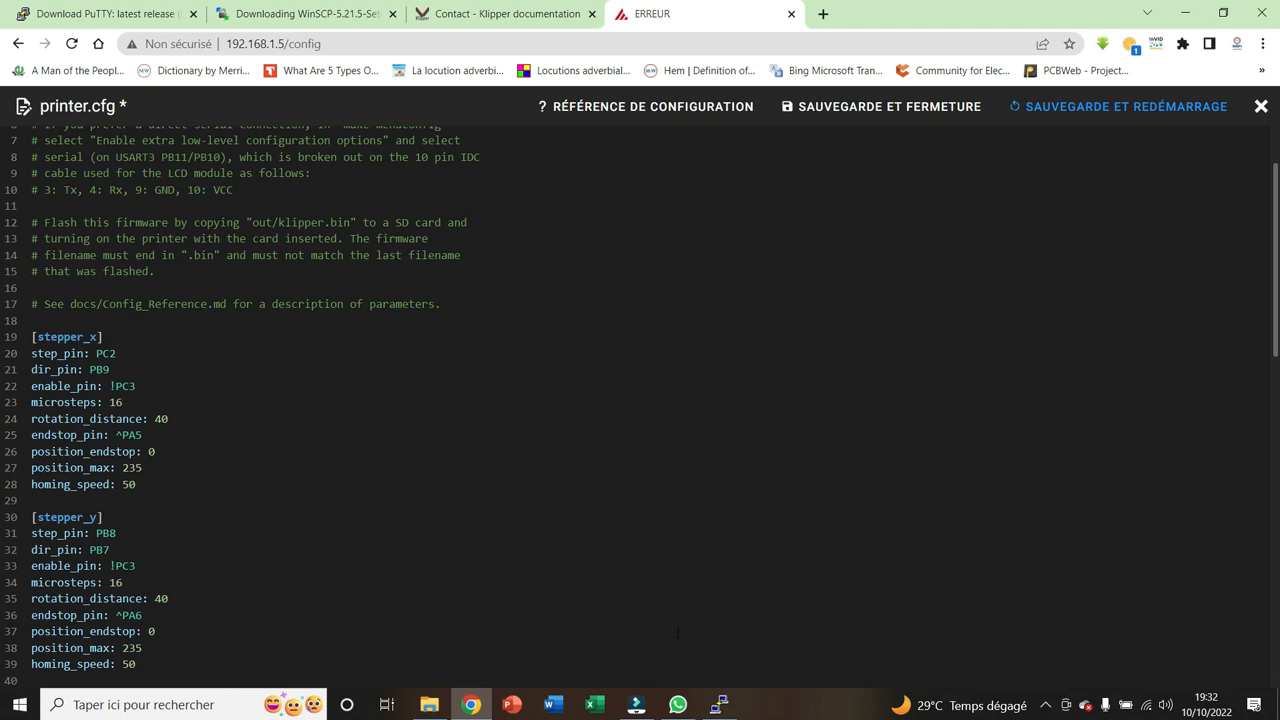
Switch to the PuTTY terminal and list the contents of /dev
{"action": "left_click", "coordinate": [719, 704]}
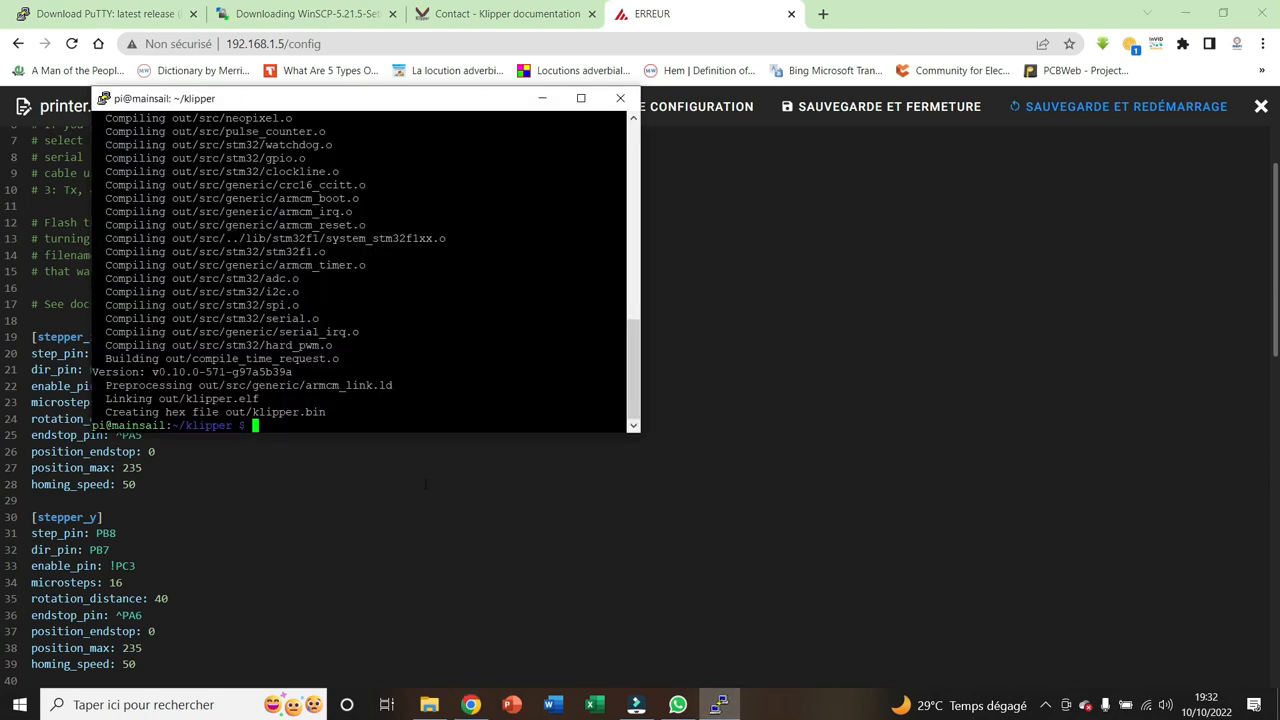
{"action": "type", "text": "ls /dev"}
{"action": "key", "text": "Return"}
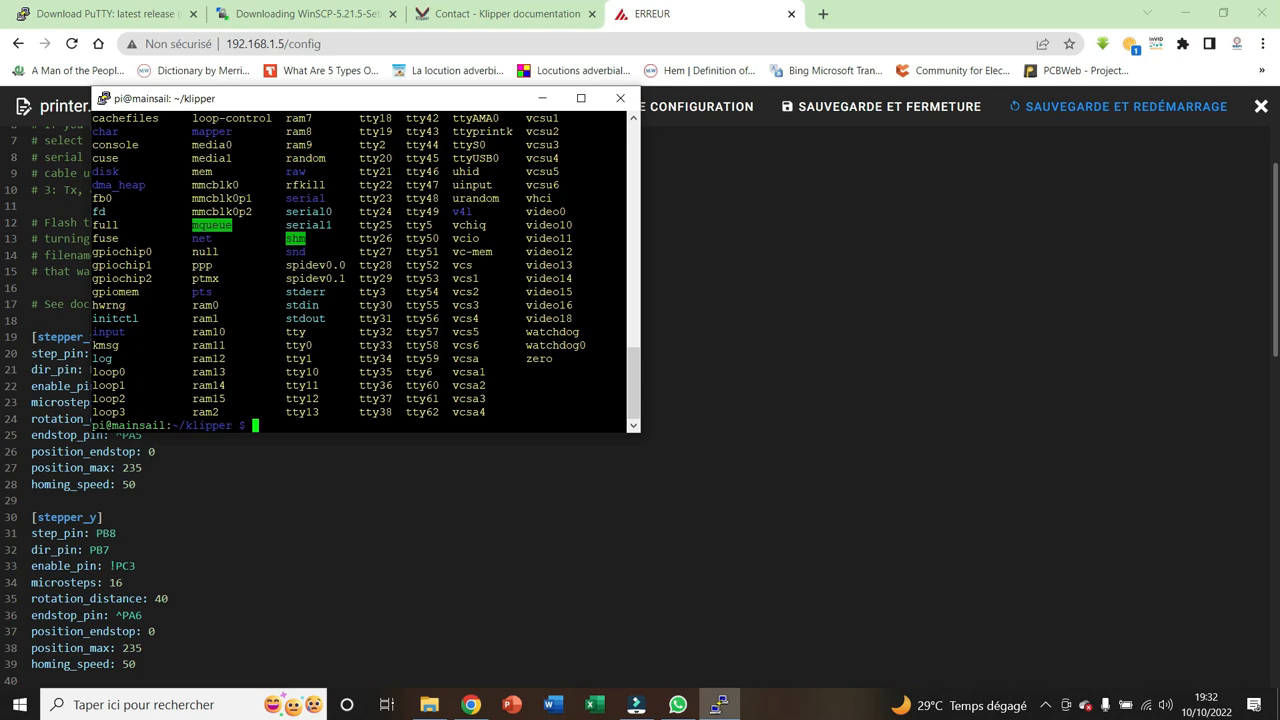
List the serial devices by ID with the command ls /dev/serial/by-id
{"action": "type", "text": "ls /dev/serial/"}
{"action": "key", "text": "Tab"}
{"action": "type", "text": "id"}
{"action": "key", "text": "Return"}
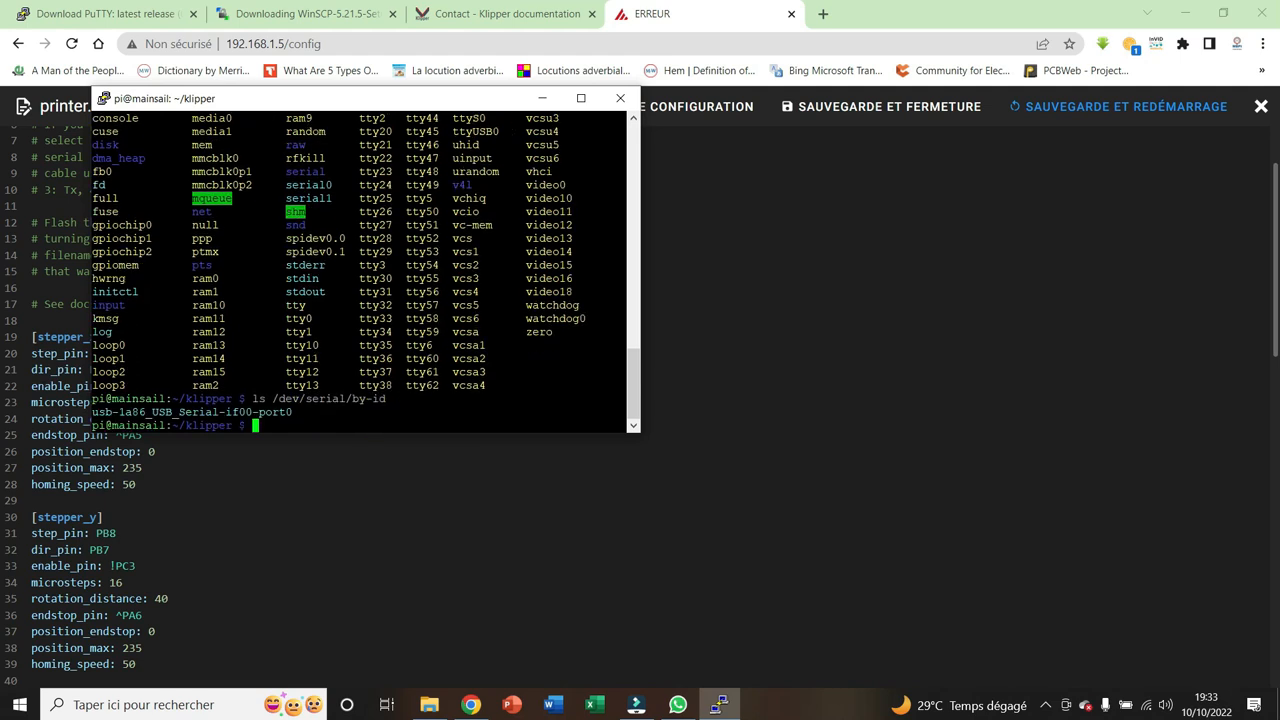
Copy the device name usb-1a86_USB_Serial-if00-port0 from the terminal and paste it into a new Notepad++ document
{"action": "left_click_drag", "start_coordinate": [298, 412], "coordinate": [93, 412]}
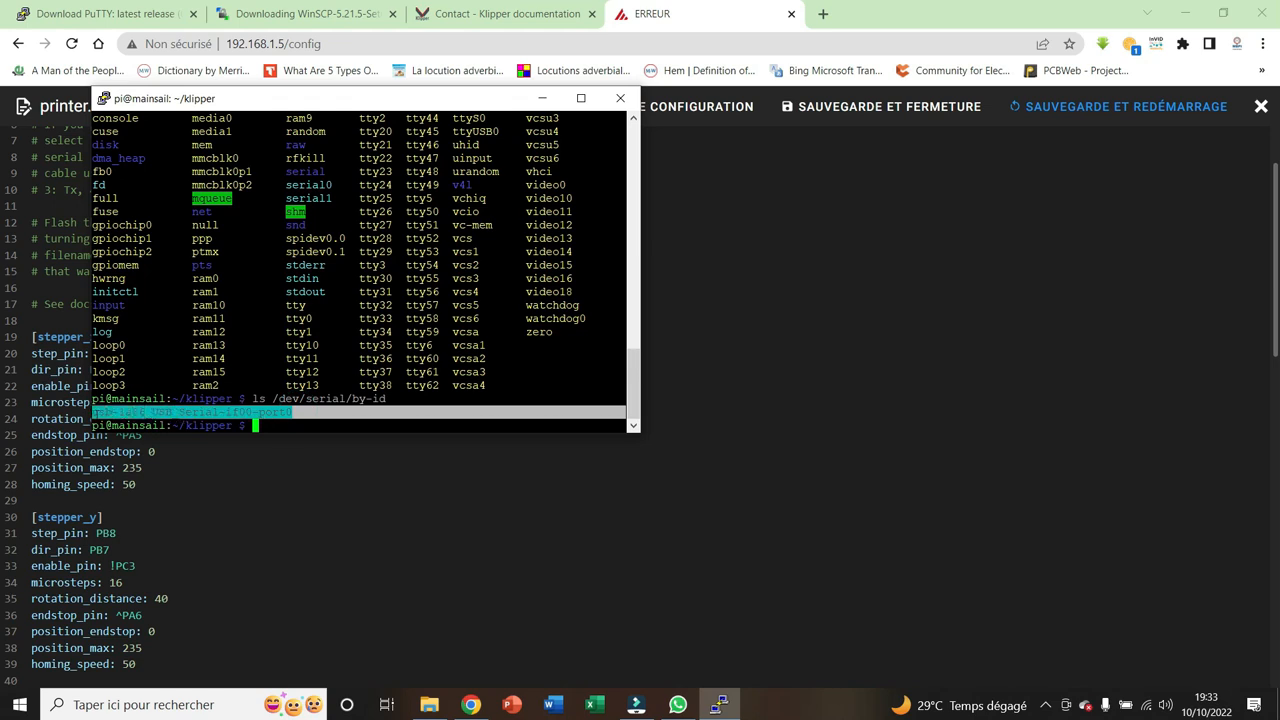
{"action": "key", "text": "ctrl+c"}
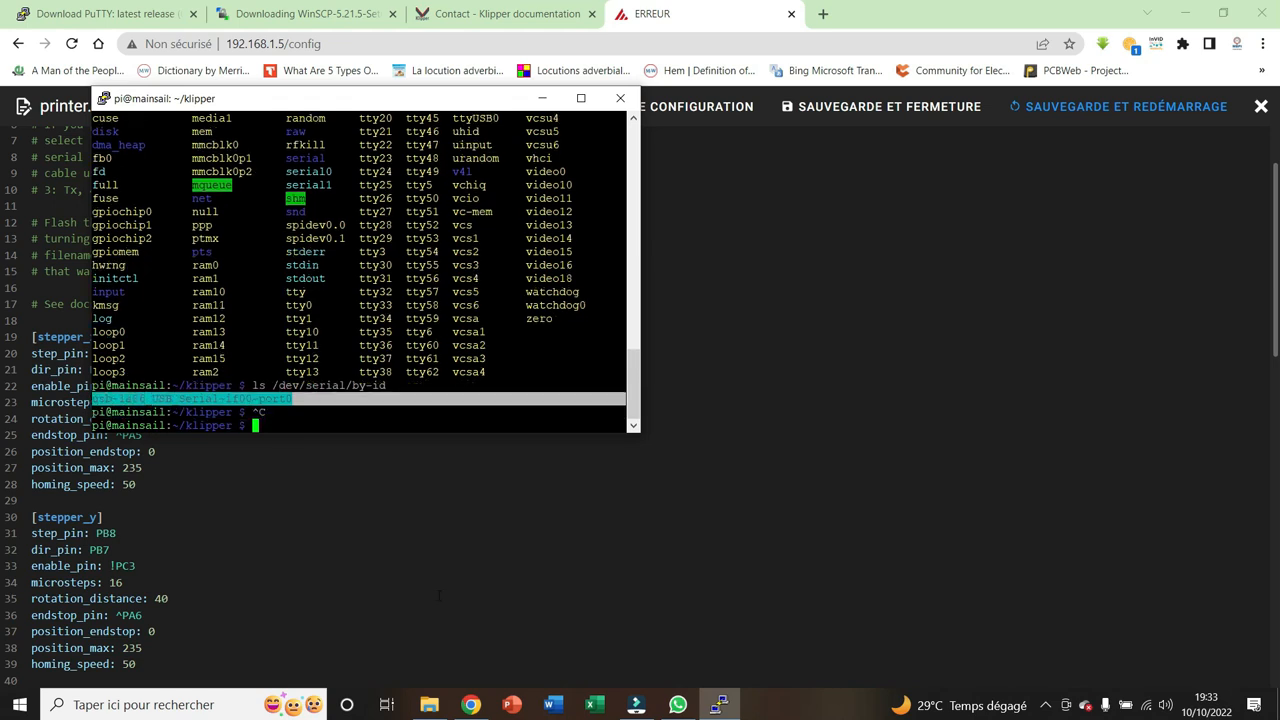
{"action": "left_click", "coordinate": [20, 707]}
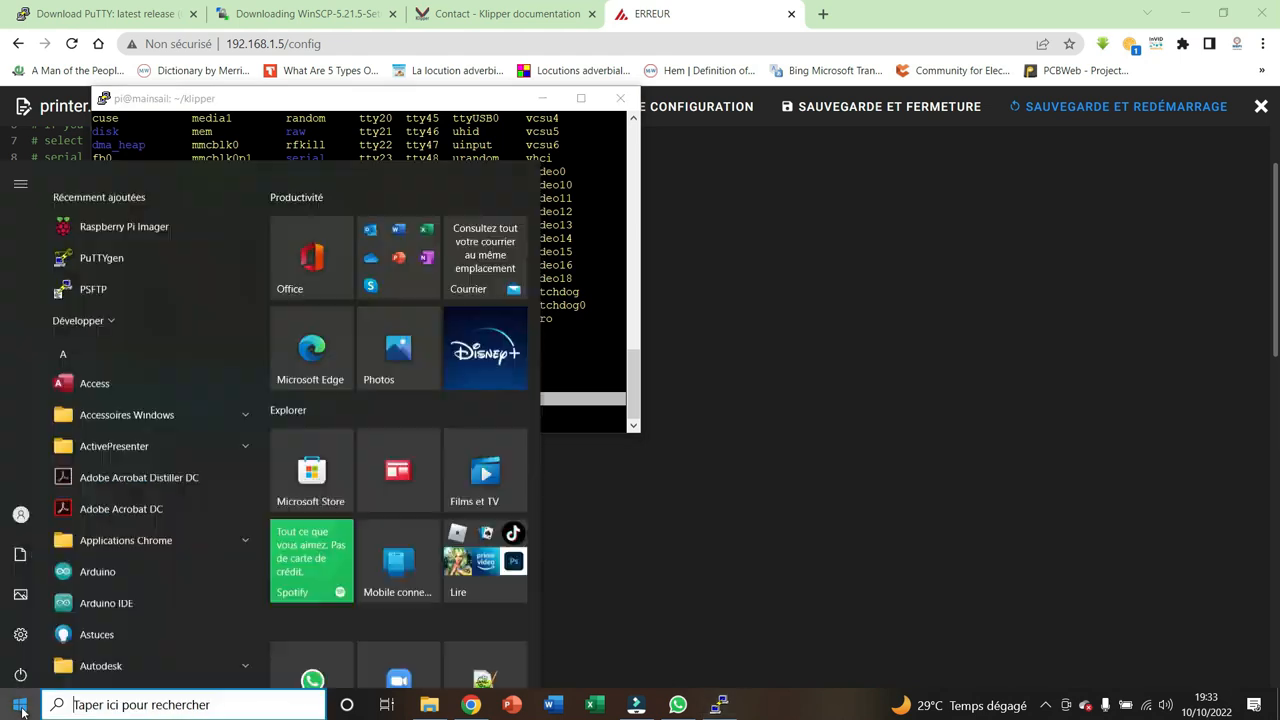
{"action": "left_click", "coordinate": [482, 638]}
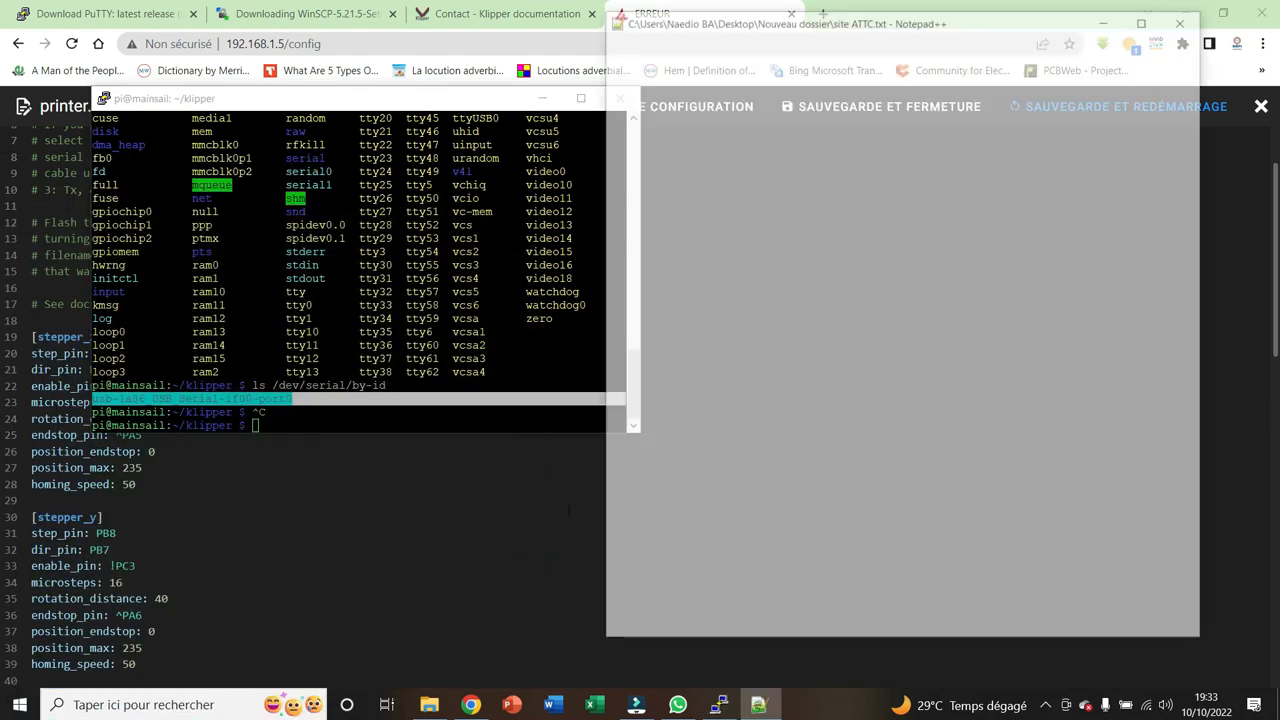
{"action": "left_click", "coordinate": [608, 75]}
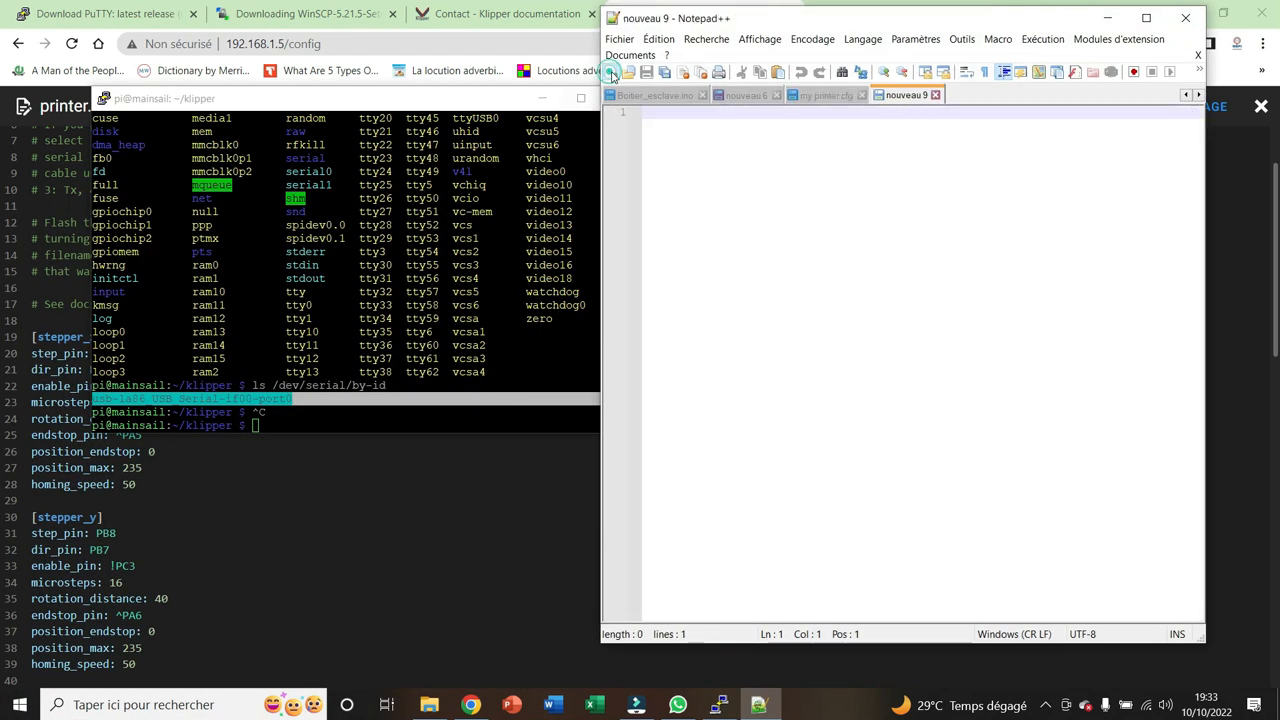
{"action": "key", "text": "ctrl+v"}
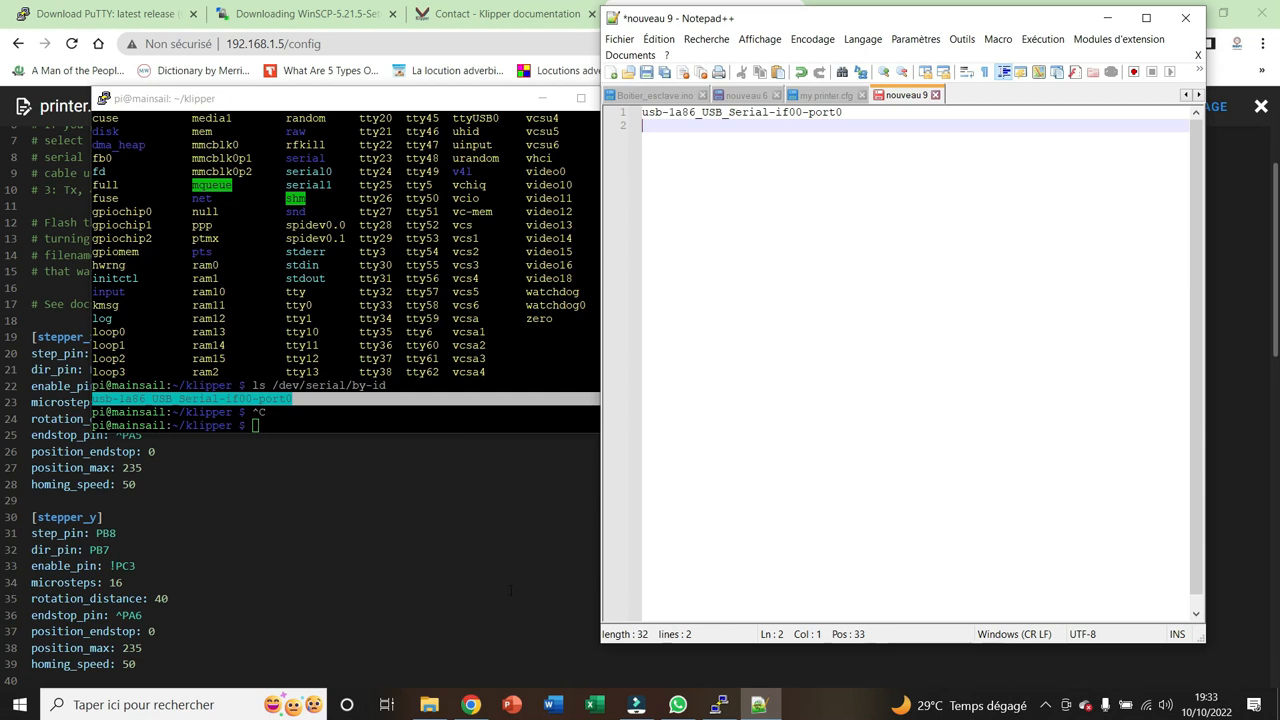
Return to printer.cfg in Chrome and check the serial device name in the [mcu] section
{"action": "left_click", "coordinate": [325, 580]}
{"action": "left_click", "coordinate": [325, 580]}
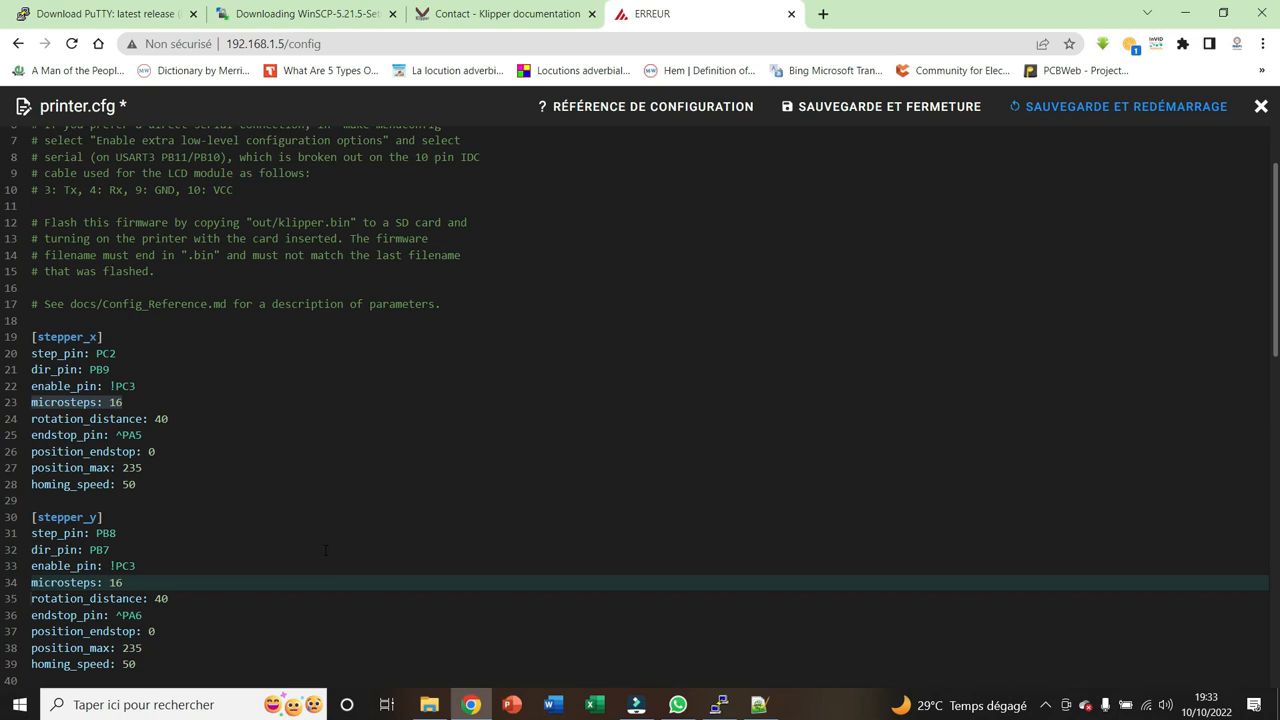
{"action": "left_click", "coordinate": [1278, 224]}
{"action": "scroll", "coordinate": [3, 420], "scroll_direction": "down", "scroll_amount": 6}
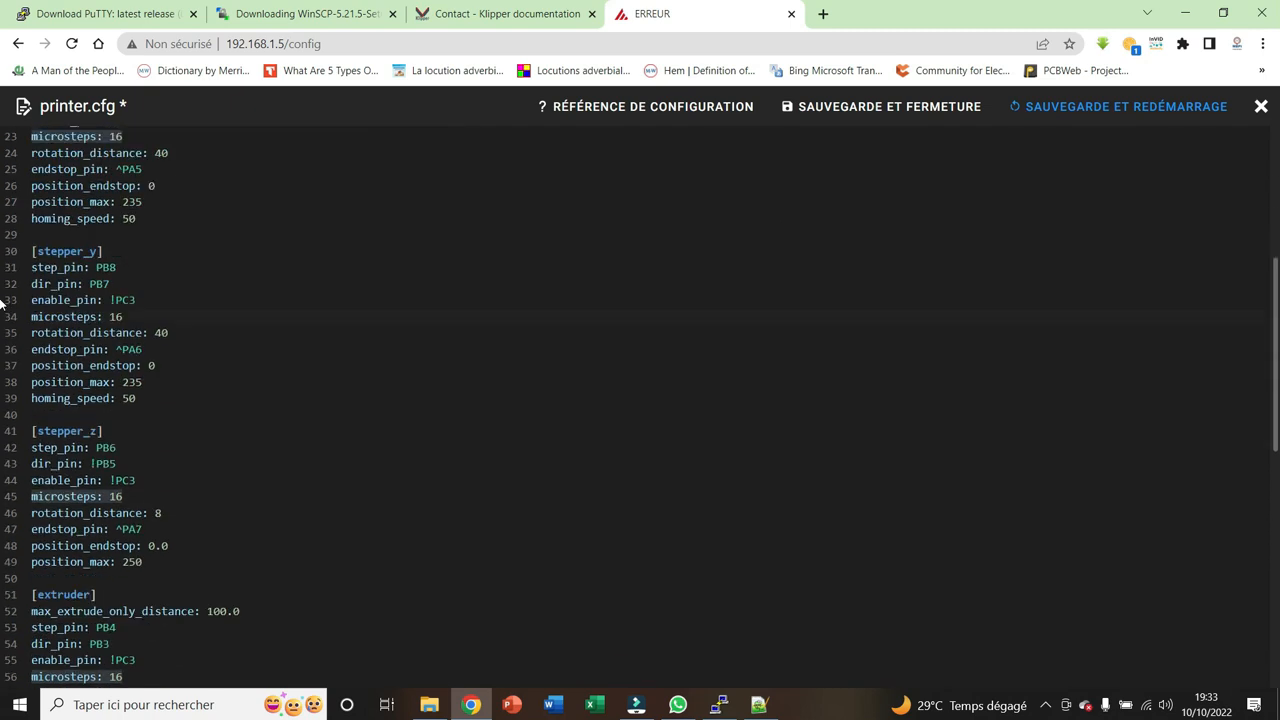
{"action": "scroll", "coordinate": [3, 428], "scroll_direction": "down", "scroll_amount": 3}
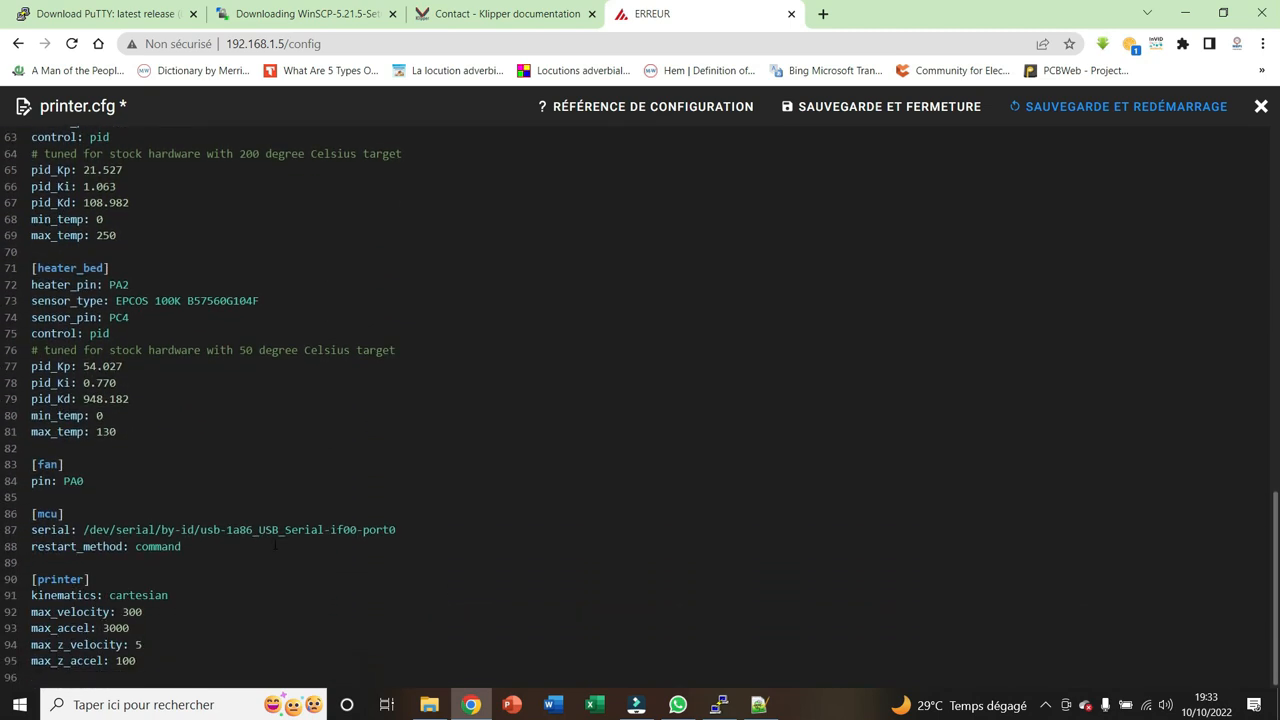
{"action": "left_click_drag", "start_coordinate": [396, 530], "coordinate": [200, 530]}
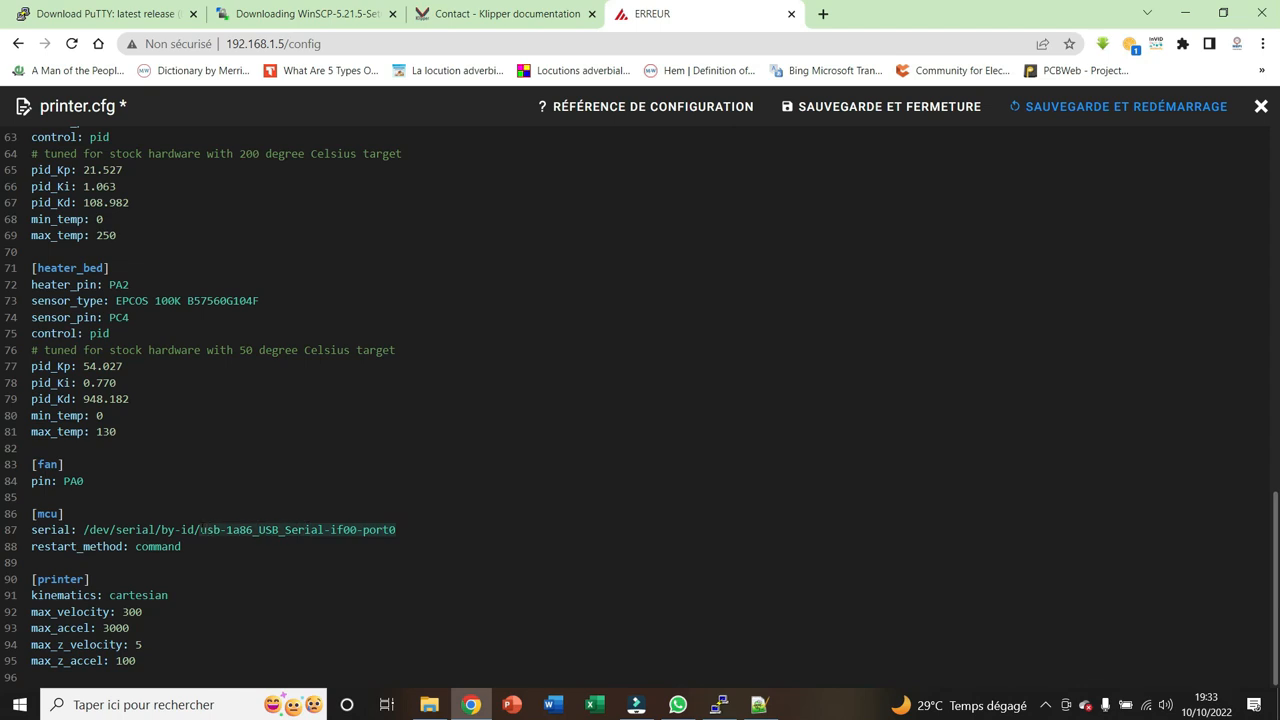
{"action": "key", "text": "End"}
{"action": "key", "text": "Return"}
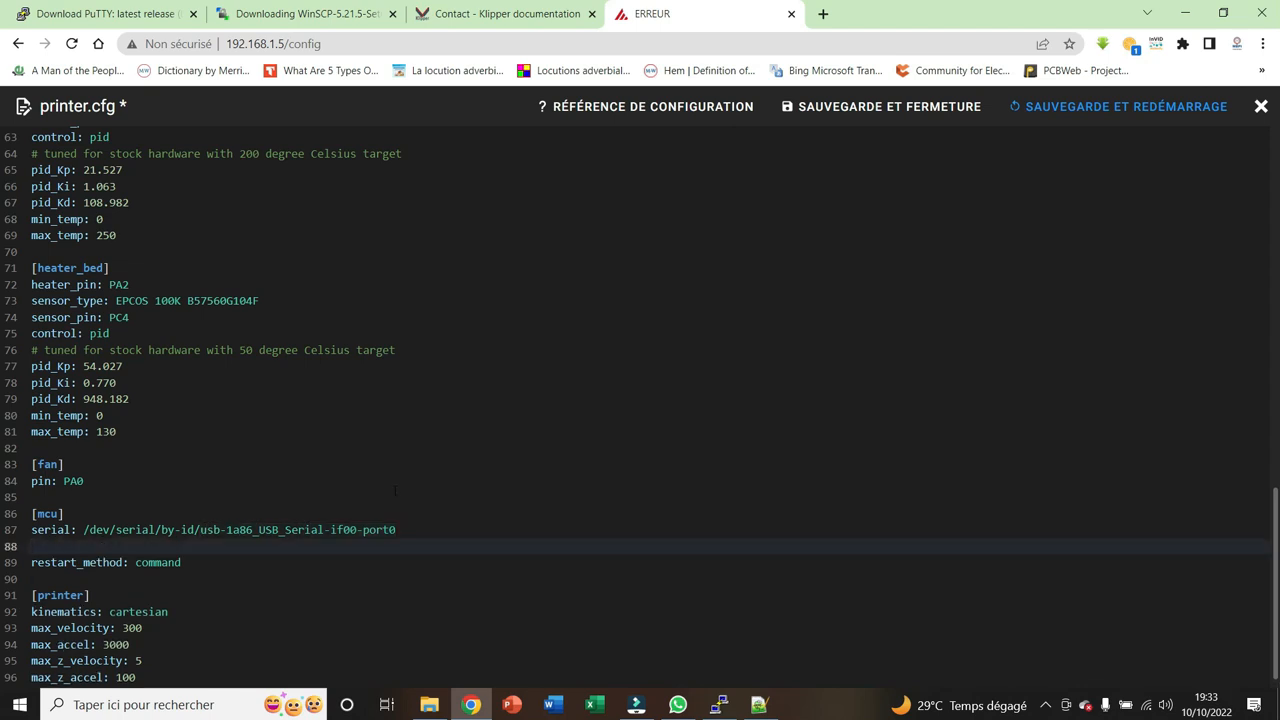
{"action": "key", "text": "BackSpace"}
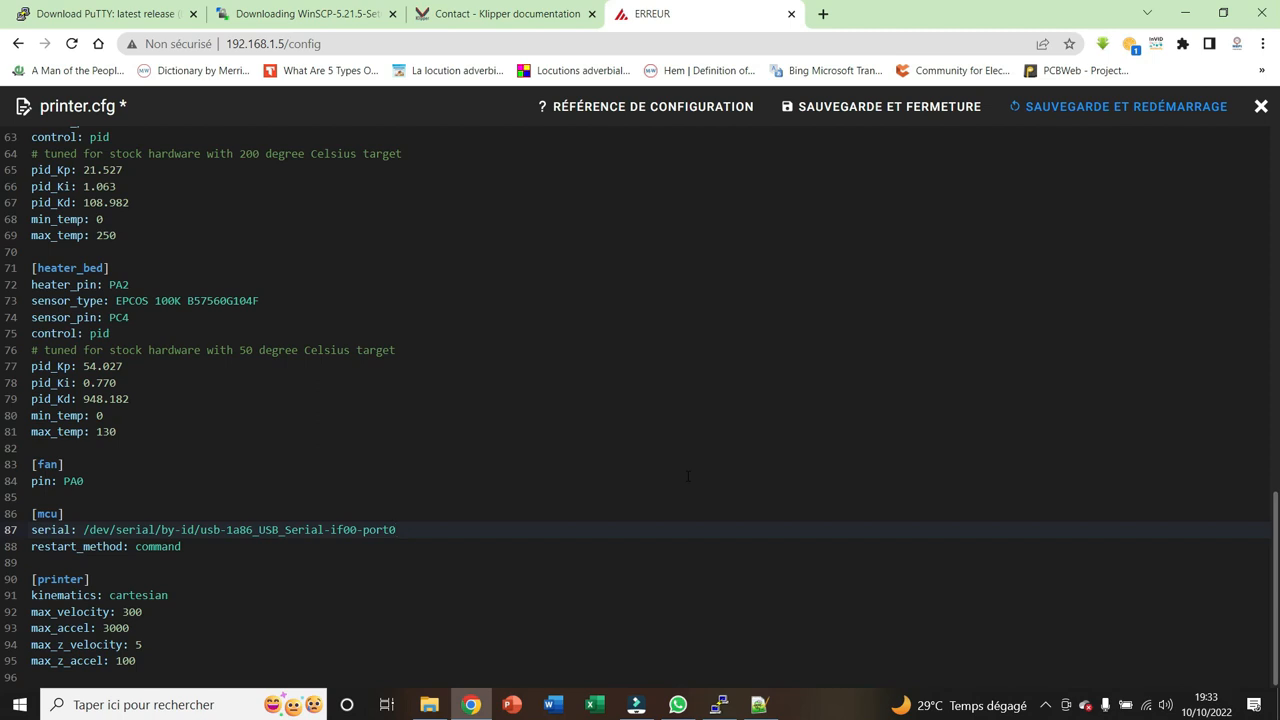
Save printer.cfg with a restart and check the Klippy state on the machine page
{"action": "left_click", "coordinate": [1165, 116]}
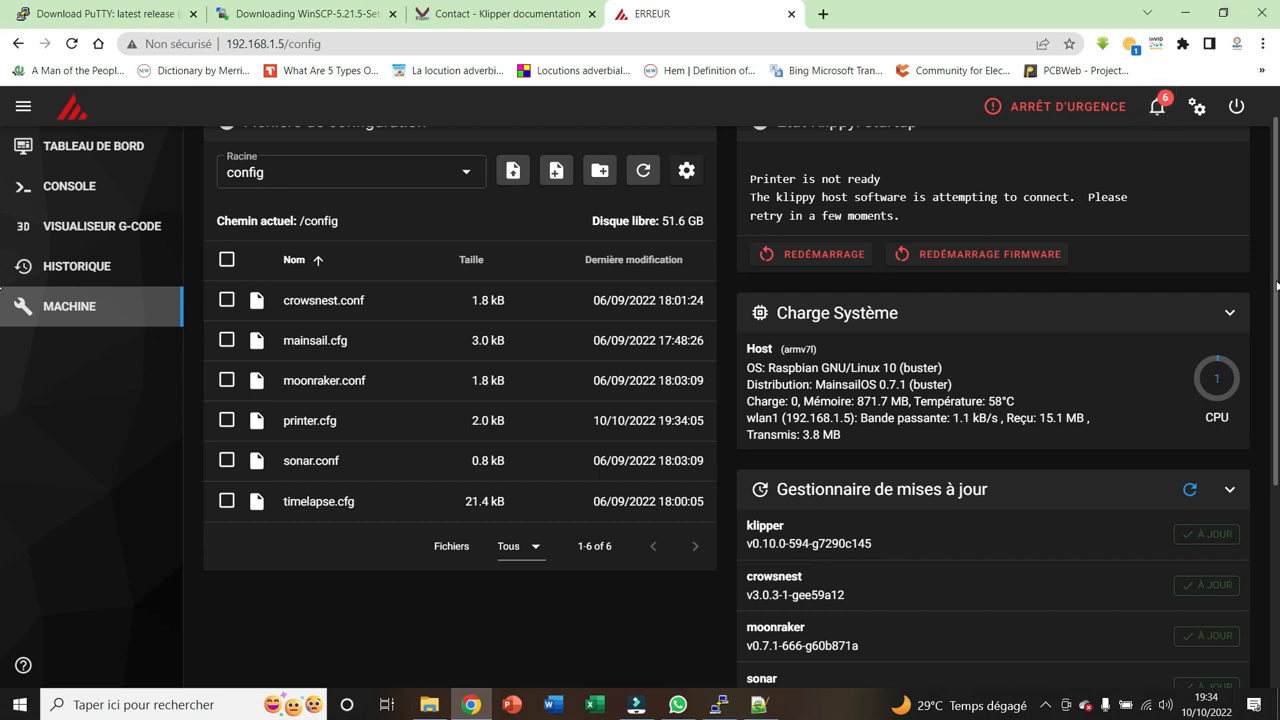
{"action": "scroll", "coordinate": [2, 330], "scroll_direction": "down", "scroll_amount": 3}
{"action": "scroll", "coordinate": [2, 280], "scroll_direction": "up", "scroll_amount": 3}
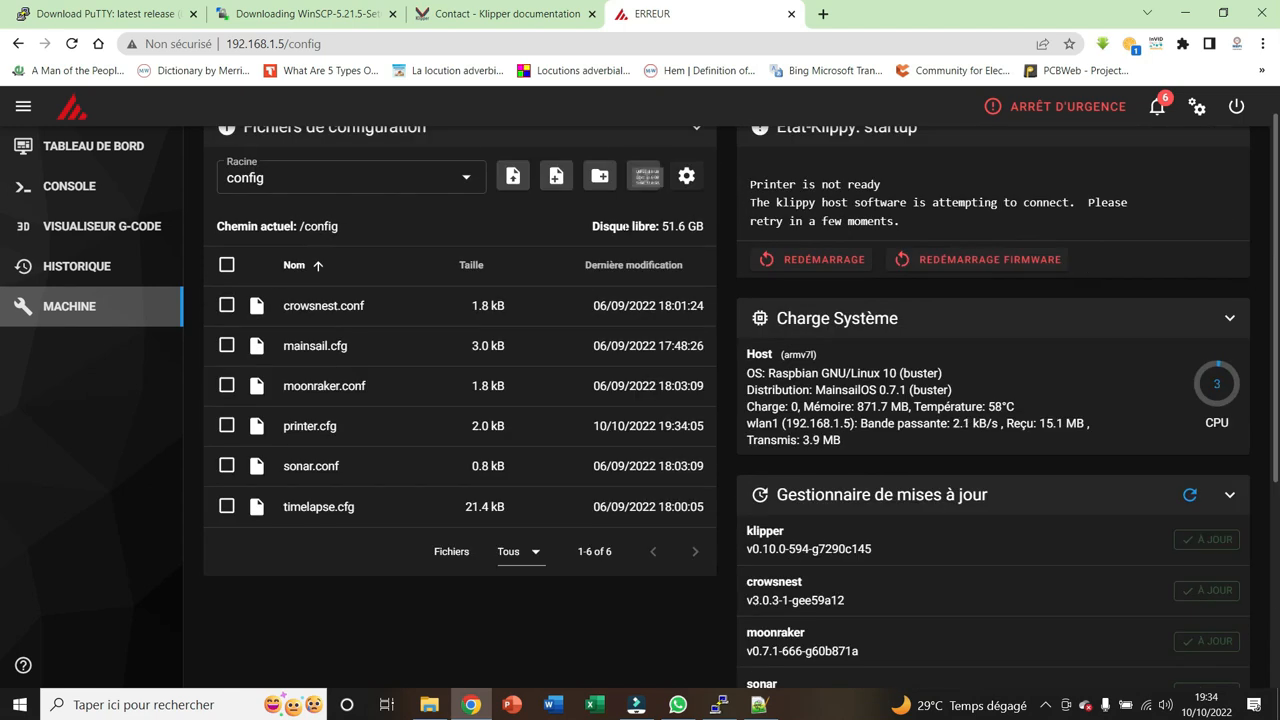
Open printer.cfg and insert an [include.cfg] line above the [stepper_x] section, separated from the comments by a blank line
{"action": "left_click", "coordinate": [119, 307]}
{"action": "left_click", "coordinate": [315, 426]}
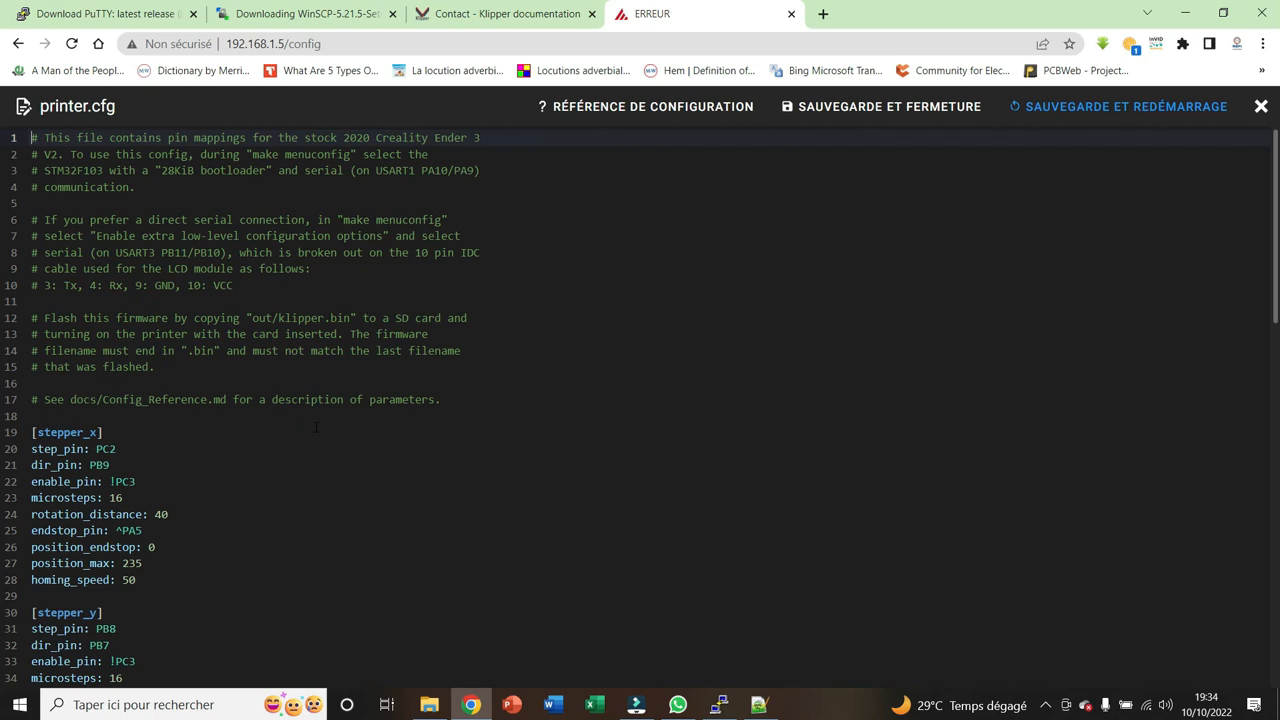
{"action": "left_click", "coordinate": [80, 414]}
{"action": "key", "text": "Return"}
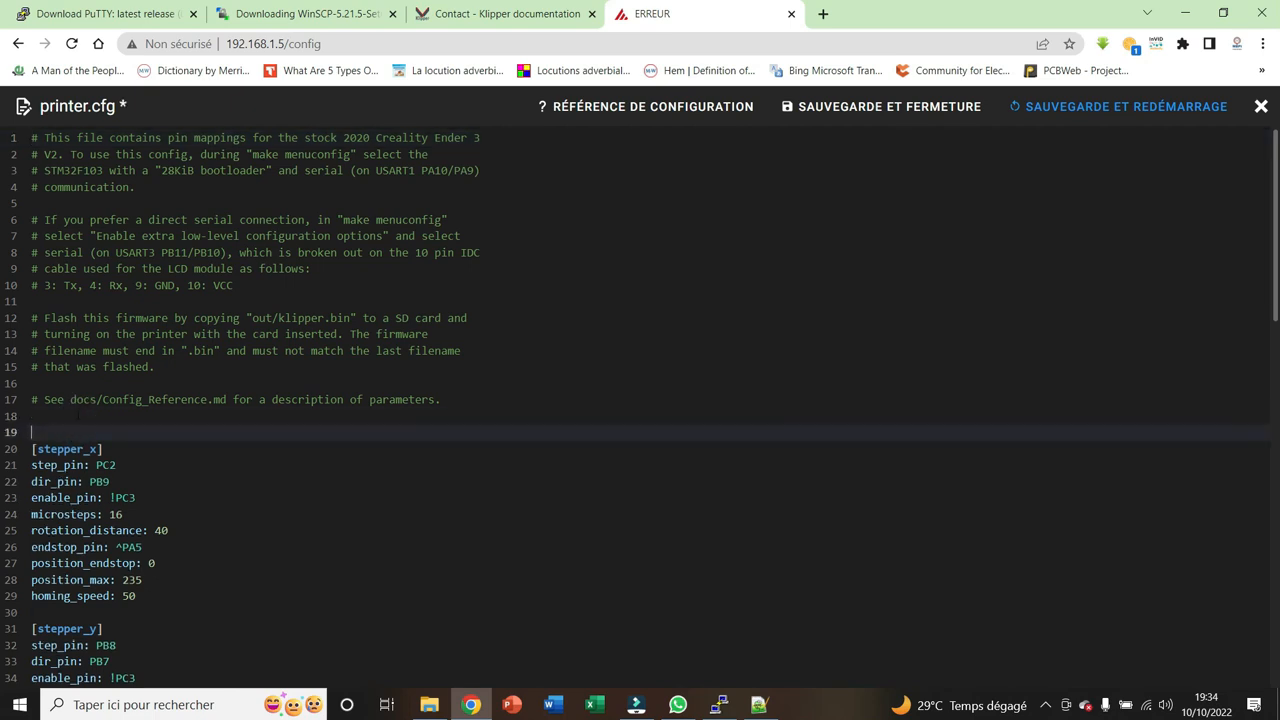
{"action": "type", "text": "[include.cfg"}
{"action": "left_click", "coordinate": [77, 413]}
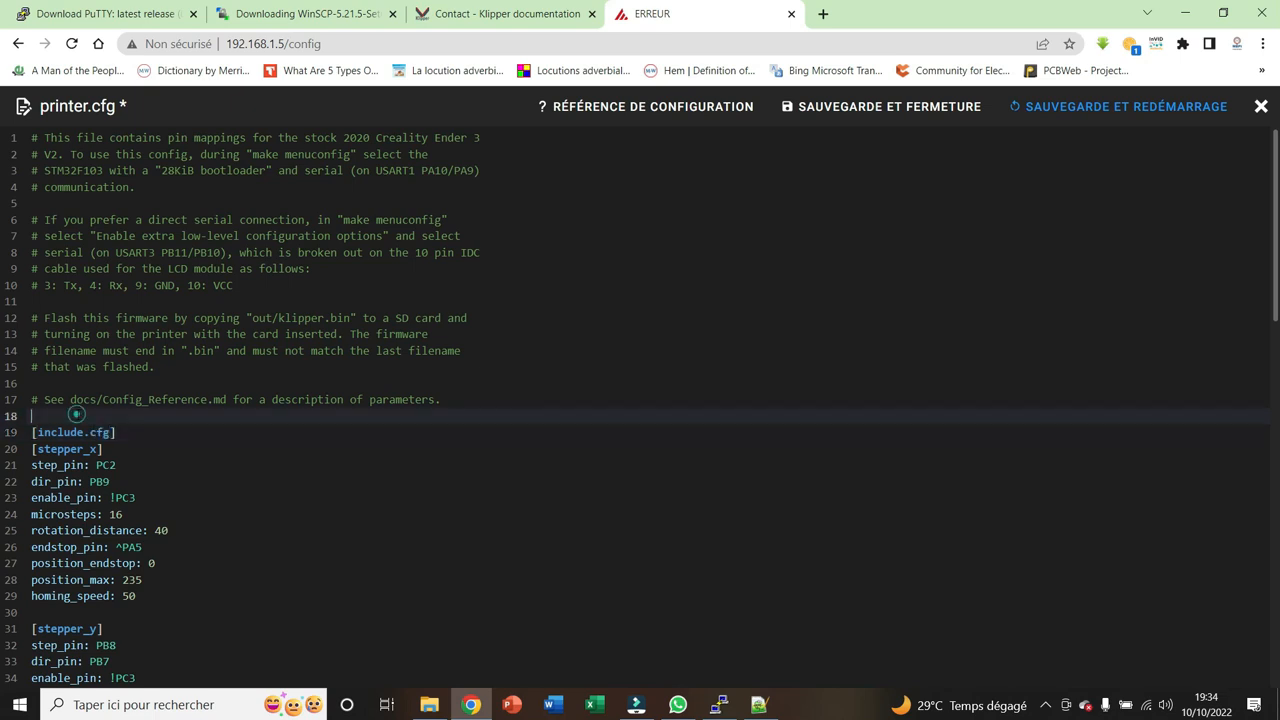
{"action": "key", "text": "BackSpace"}
{"action": "key", "text": "Return"}
{"action": "key", "text": "Down"}
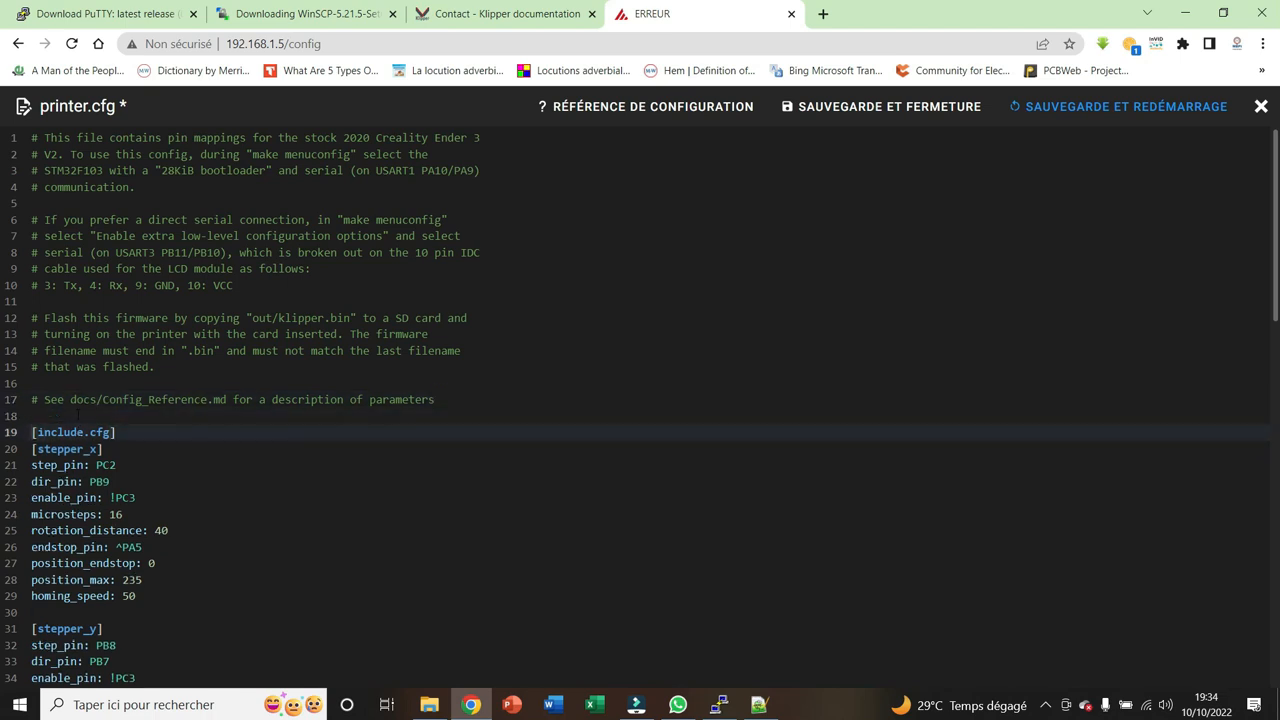
Change the include line above [stepper_x] to [include mainsail.cfg]
{"action": "key", "text": "End"}
{"action": "key", "text": "Left"}
{"action": "key", "text": "BackSpace"}
{"action": "key", "text": "BackSpace"}
{"action": "key", "text": "BackSpace"}
{"action": "key", "text": "BackSpace"}
{"action": "type", "text": "mainsail.cfg"}
Save printer.cfg with a restart and go to the dashboard
{"action": "left_click", "coordinate": [1084, 116]}
{"action": "left_click", "coordinate": [1085, 112]}
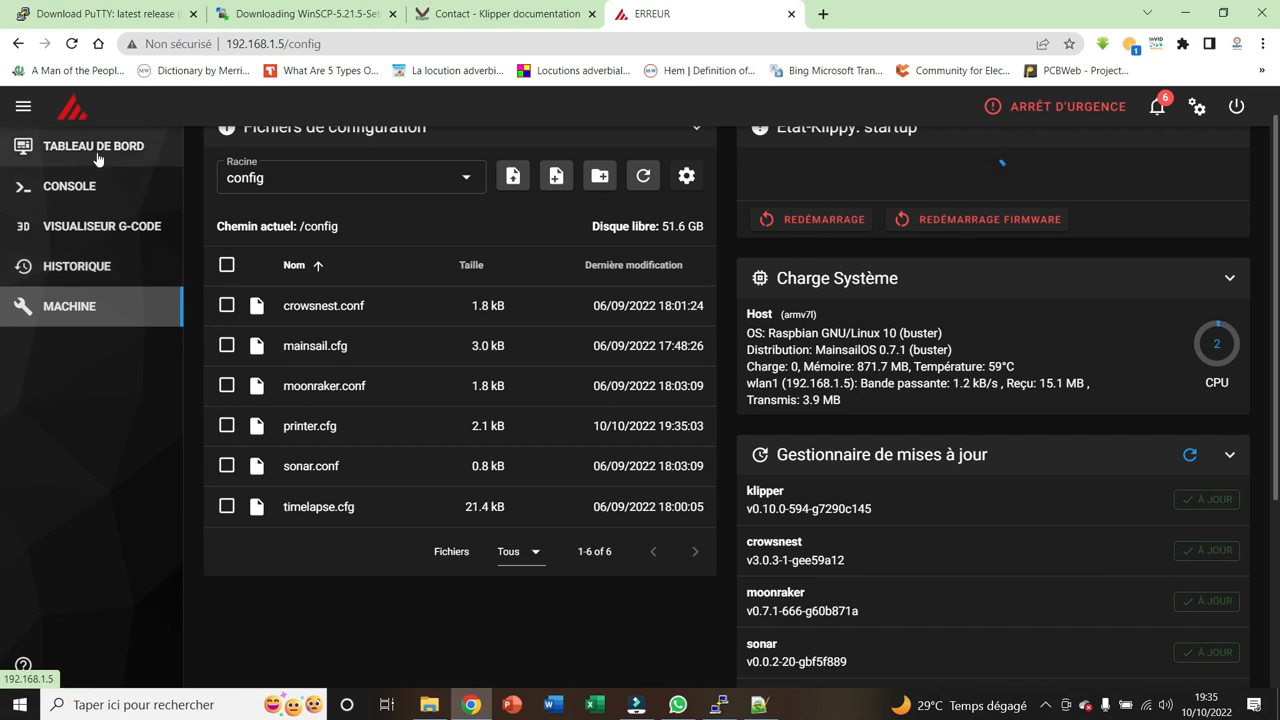
{"action": "left_click", "coordinate": [98, 157]}
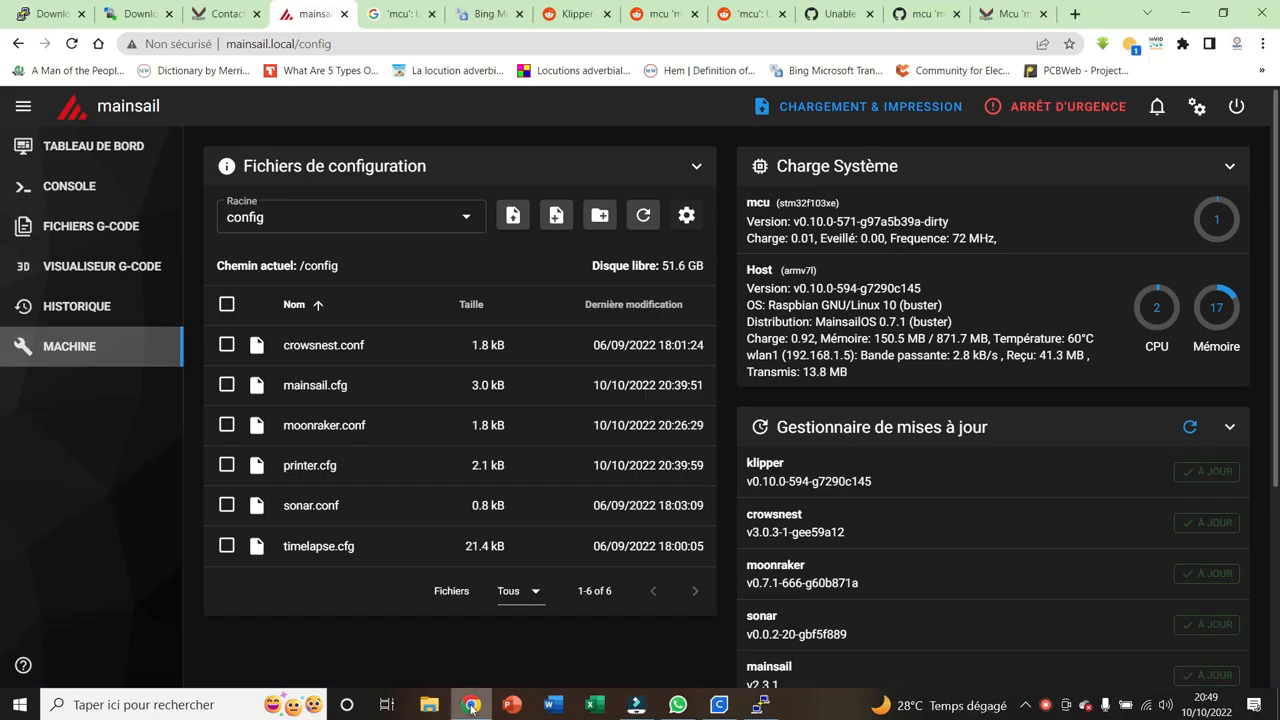
Reopen printer.cfg and append a copy of the [stepper_z] endstop_pin setting to its own line as the comment #endstop_pin: ^PA7
{"action": "left_click", "coordinate": [325, 470]}
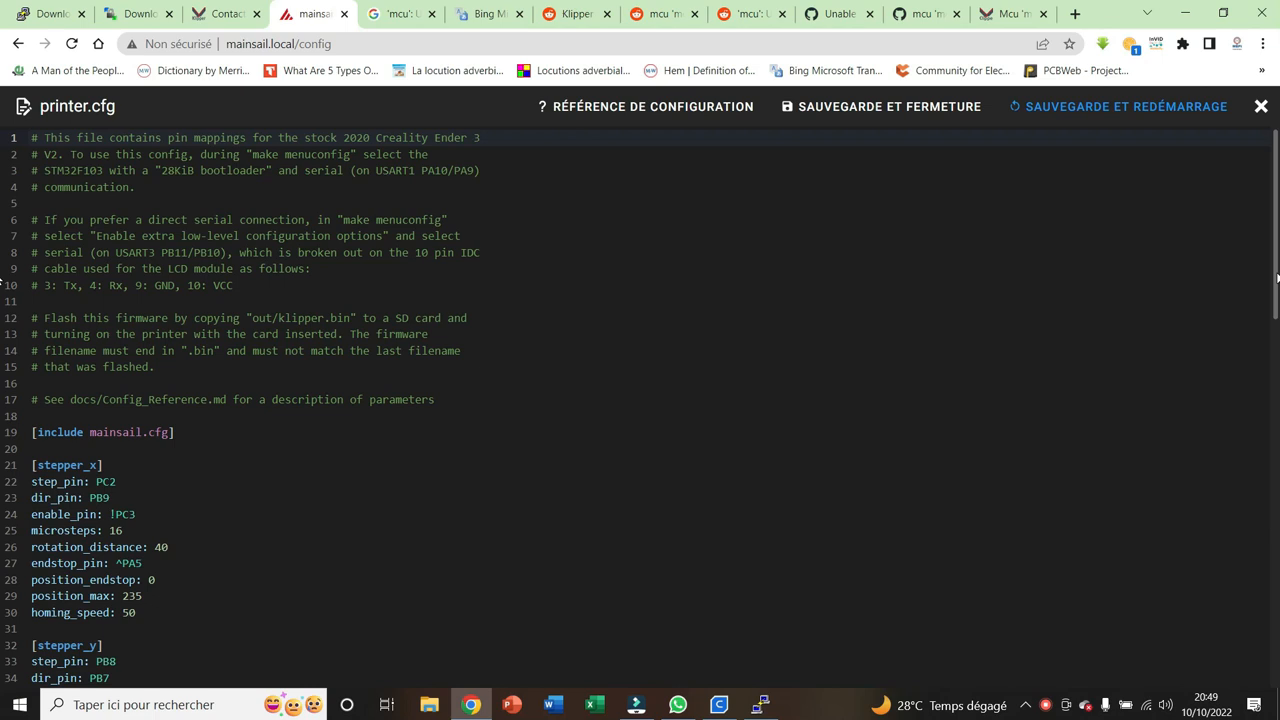
{"action": "scroll", "coordinate": [949, 365], "scroll_direction": "down", "scroll_amount": 3}
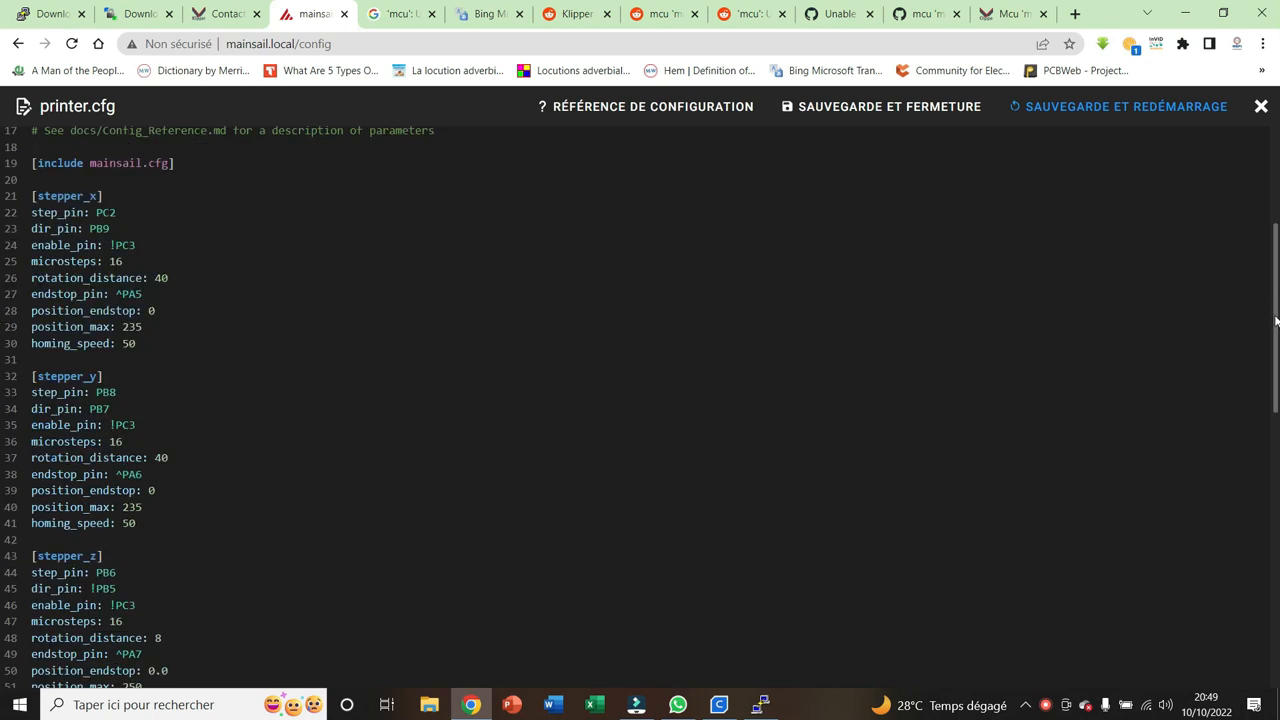
{"action": "scroll", "coordinate": [249, 305], "scroll_direction": "down", "scroll_amount": 2}
{"action": "left_click", "coordinate": [118, 388]}
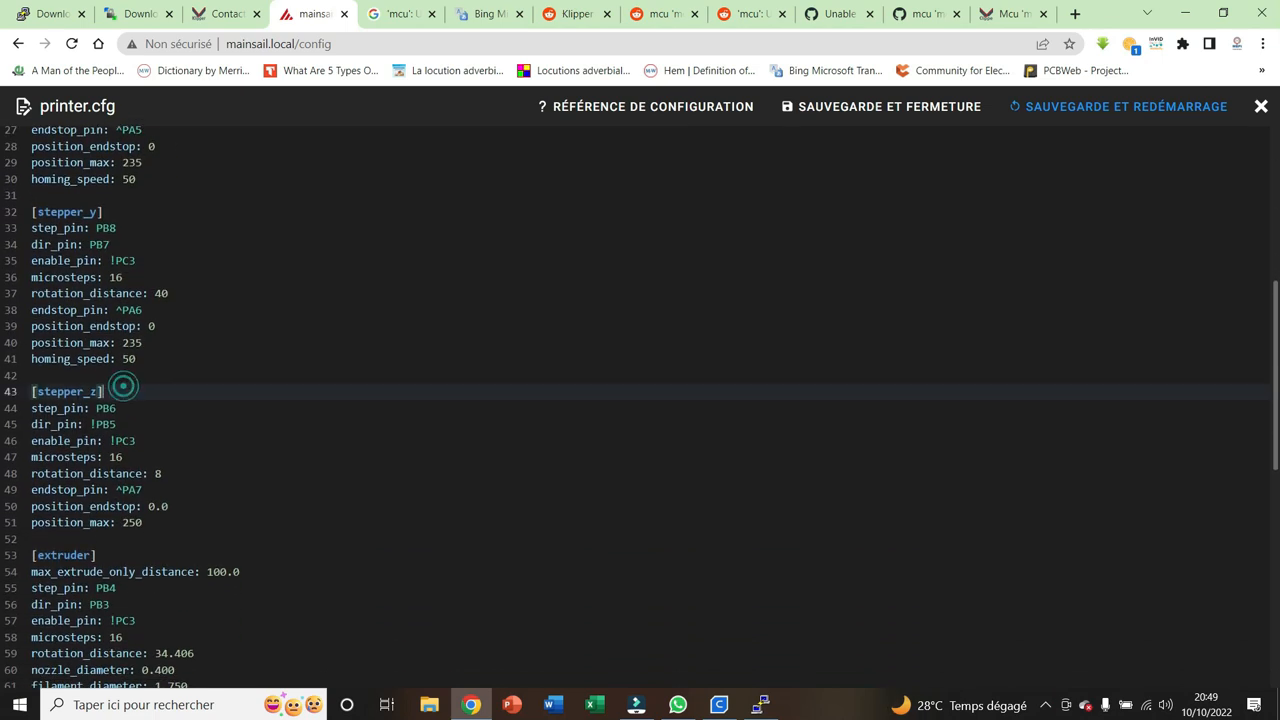
{"action": "left_click", "coordinate": [135, 392]}
{"action": "left_click", "coordinate": [155, 388]}
{"action": "left_click", "coordinate": [146, 489]}
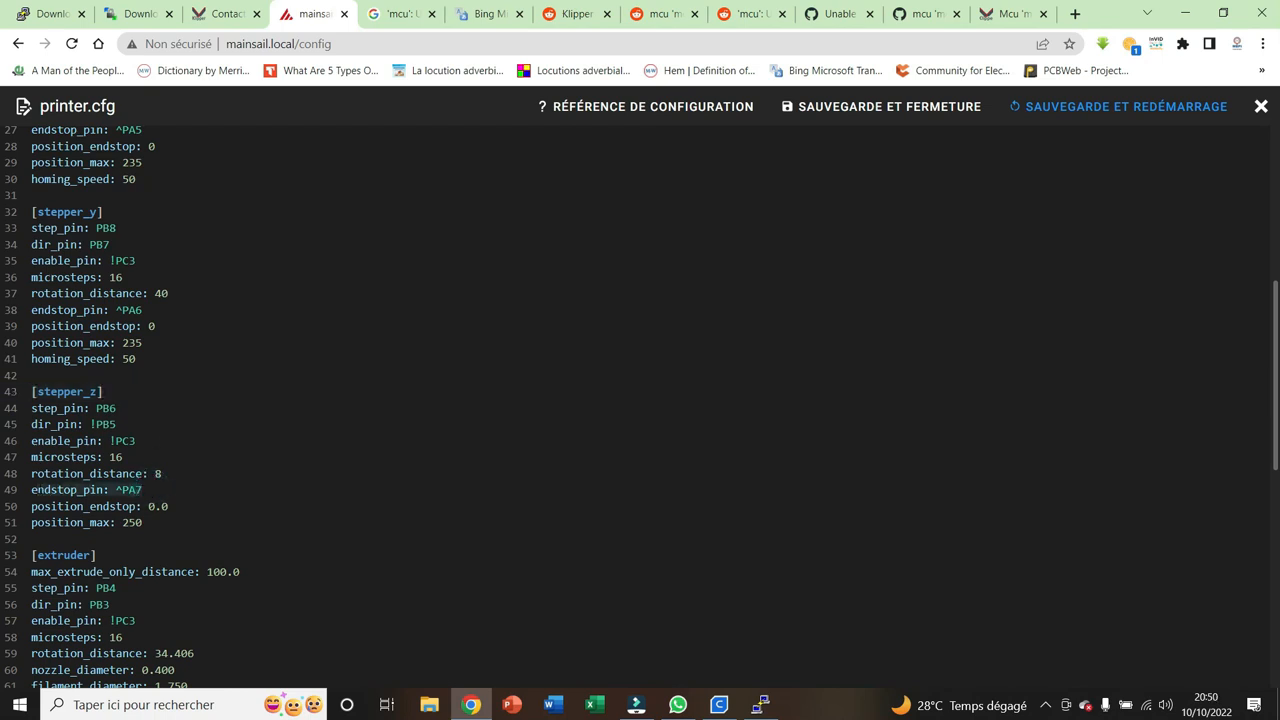
{"action": "left_click", "coordinate": [155, 488]}
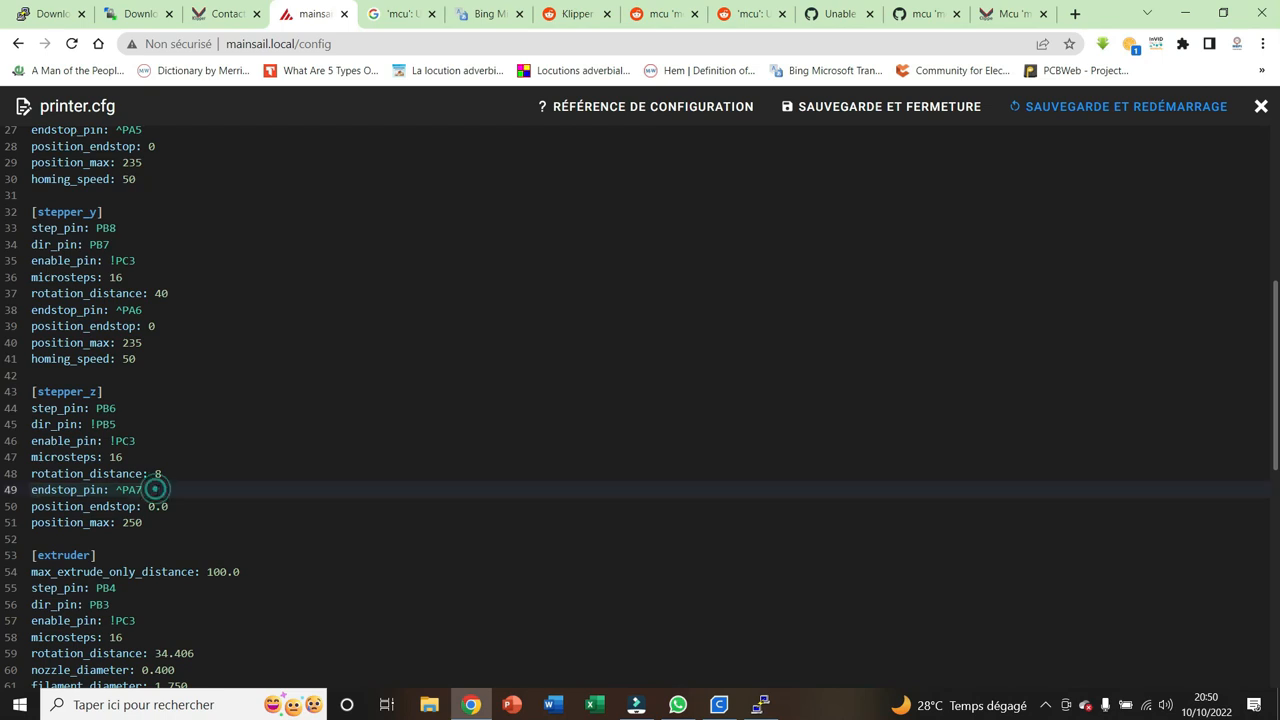
Set endstop_pin in [stepper_z] to probe: z_virtual_endstop and comment out the position_endstop line
{"action": "key", "text": "BackSpace"}
{"action": "key", "text": "BackSpace"}
{"action": "key", "text": "BackSpace"}
{"action": "key", "text": "BackSpace"}
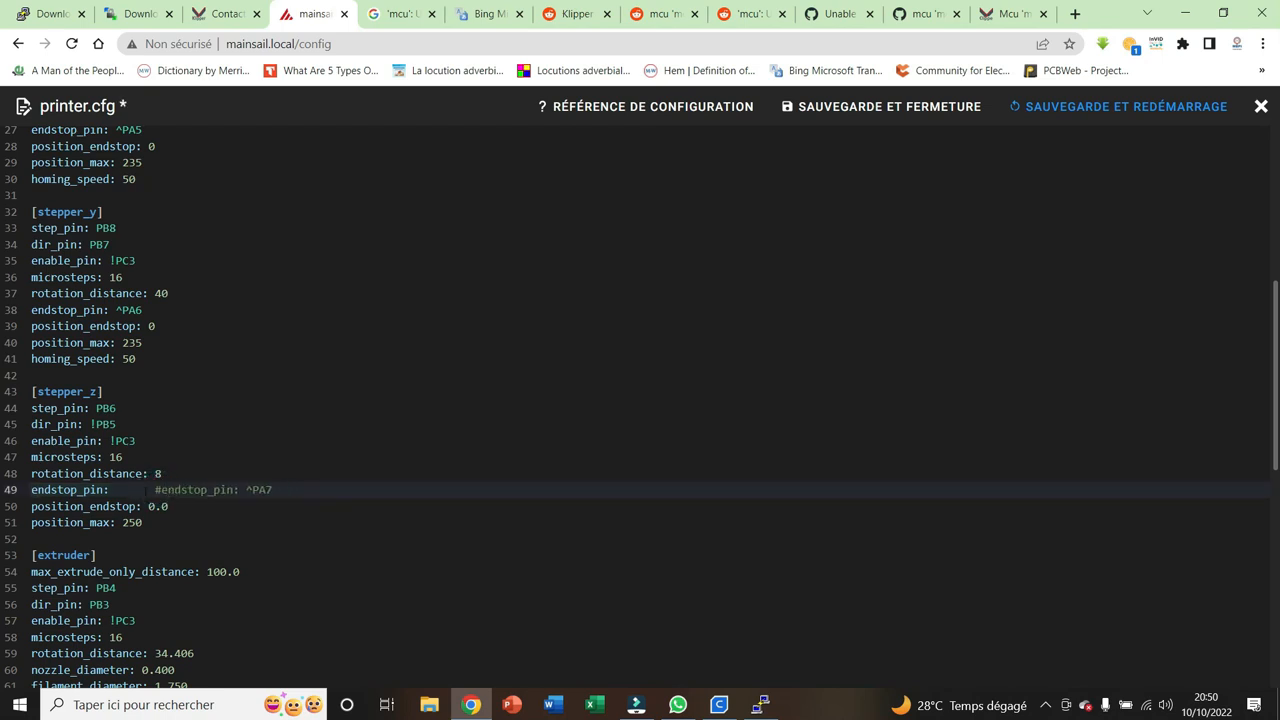
{"action": "type", "text": "probe"}
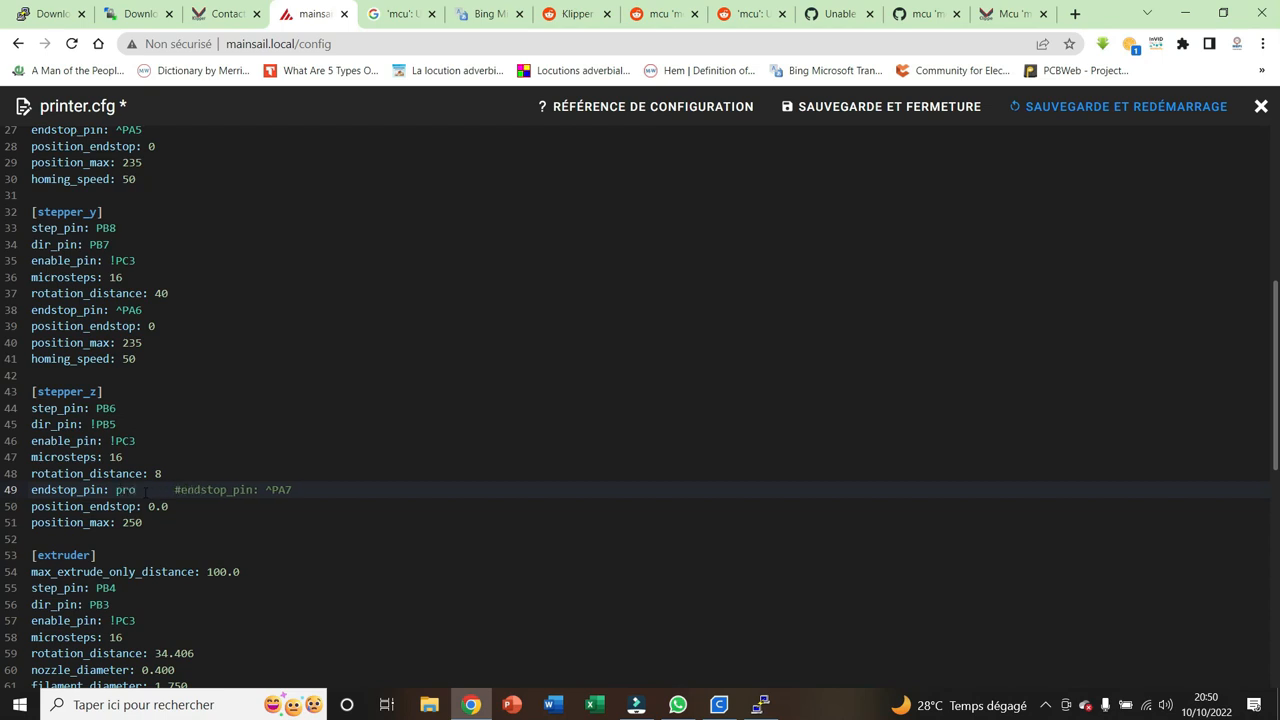
{"action": "type", "text": ":"}
{"action": "type", "text": " z_v"}
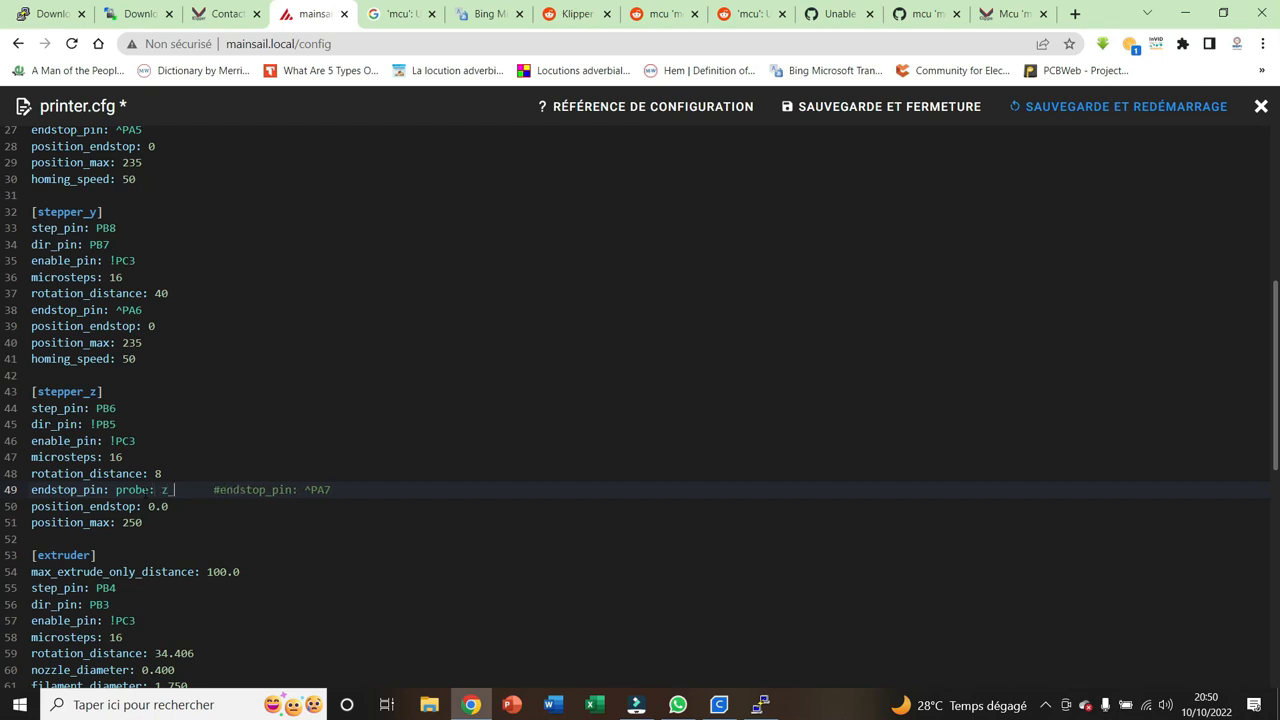
{"action": "type", "text": "irtual"}
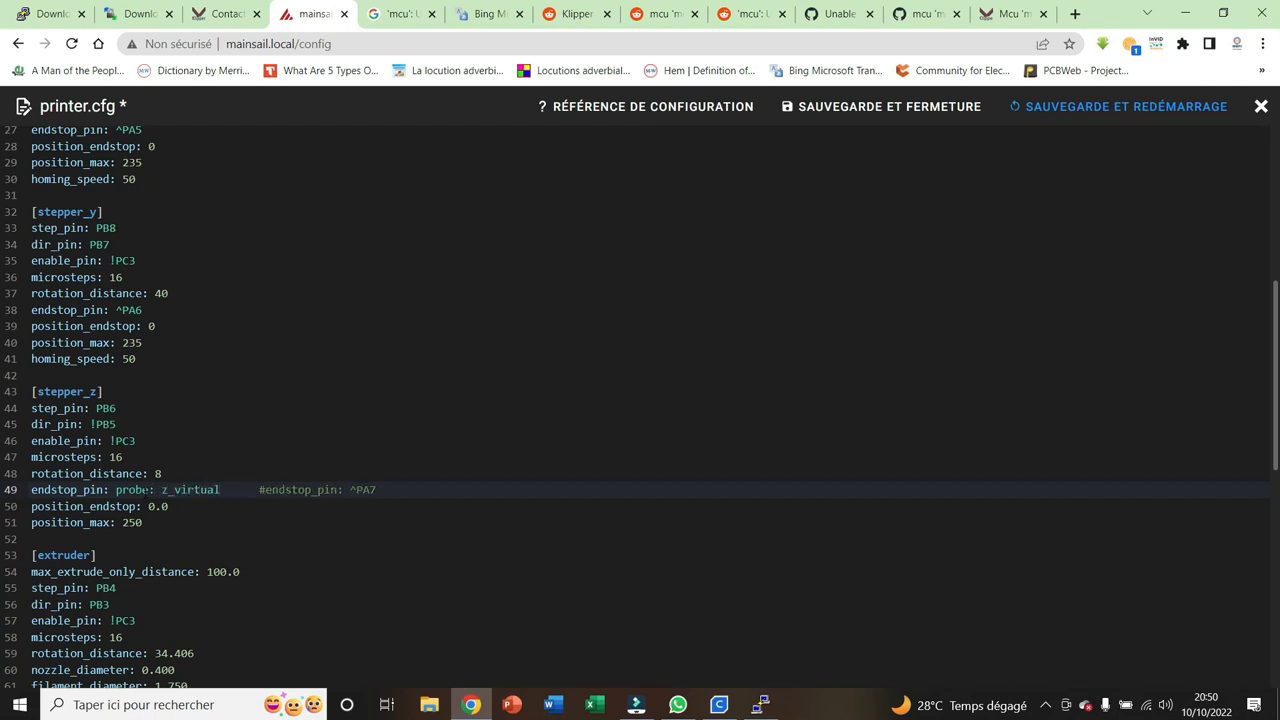
{"action": "type", "text": "_endsto"}
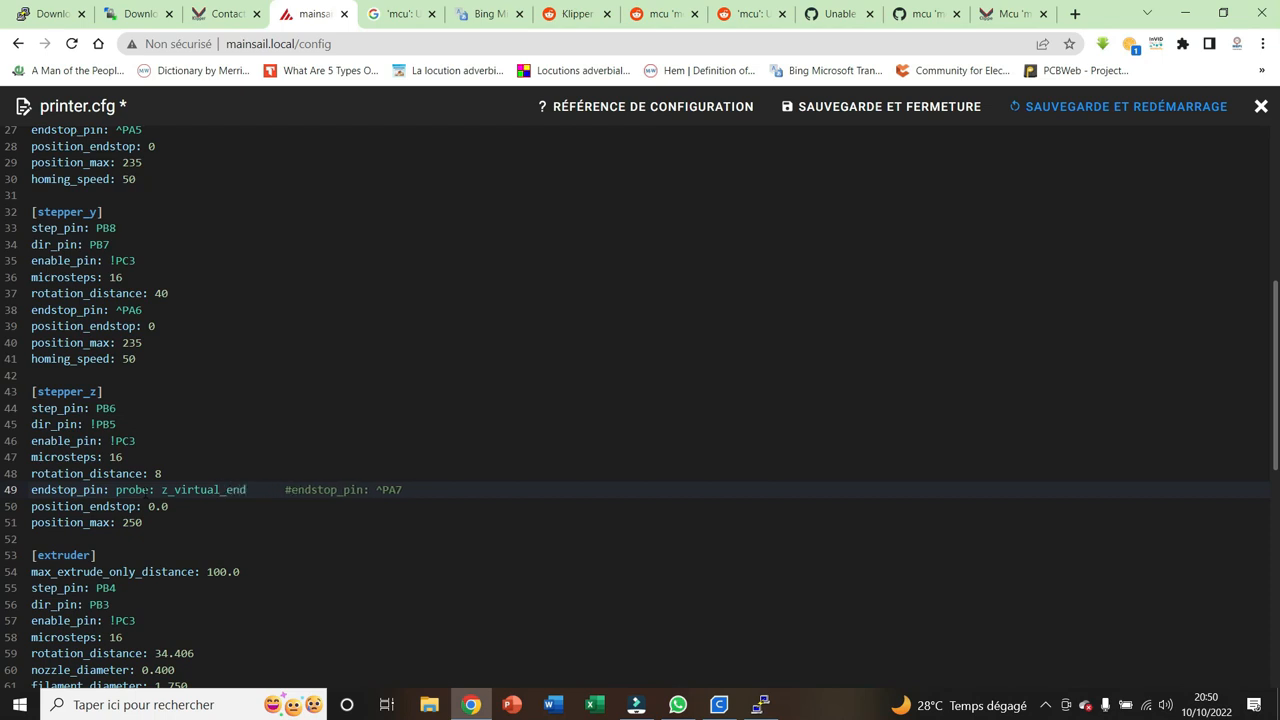
{"action": "type", "text": "p"}
{"action": "key", "text": "Down"}
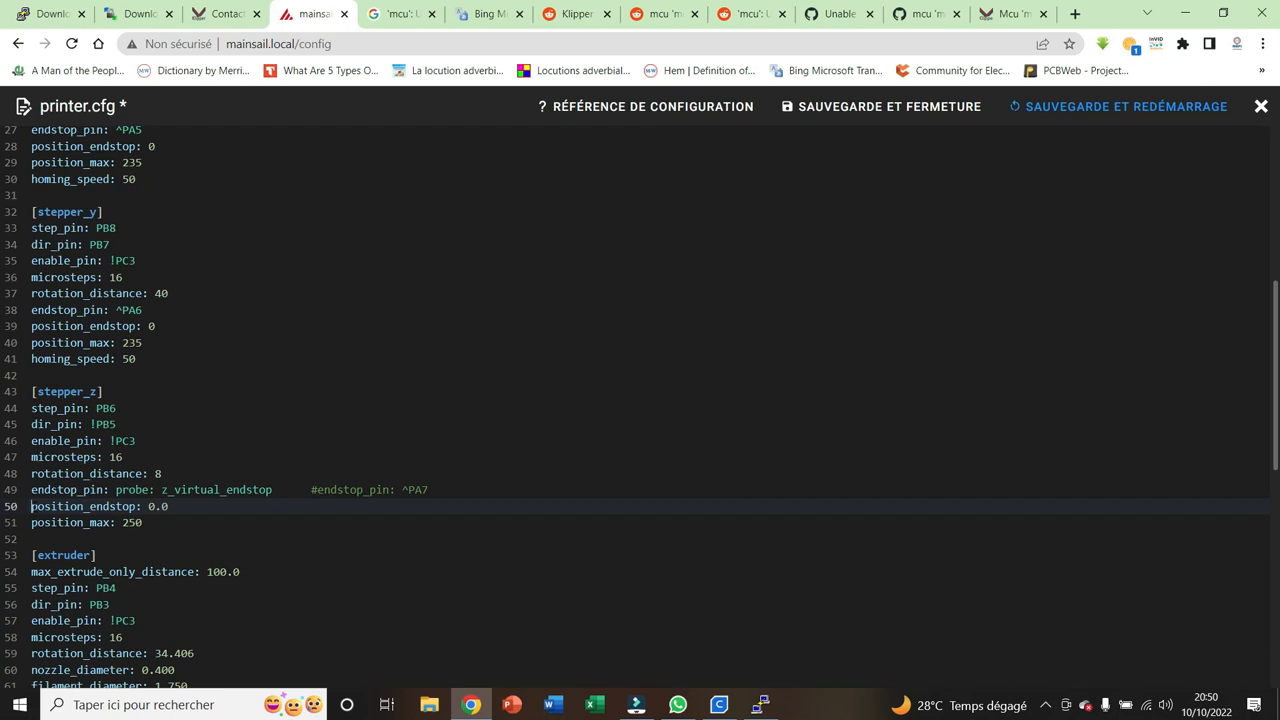
{"action": "type", "text": "#"}
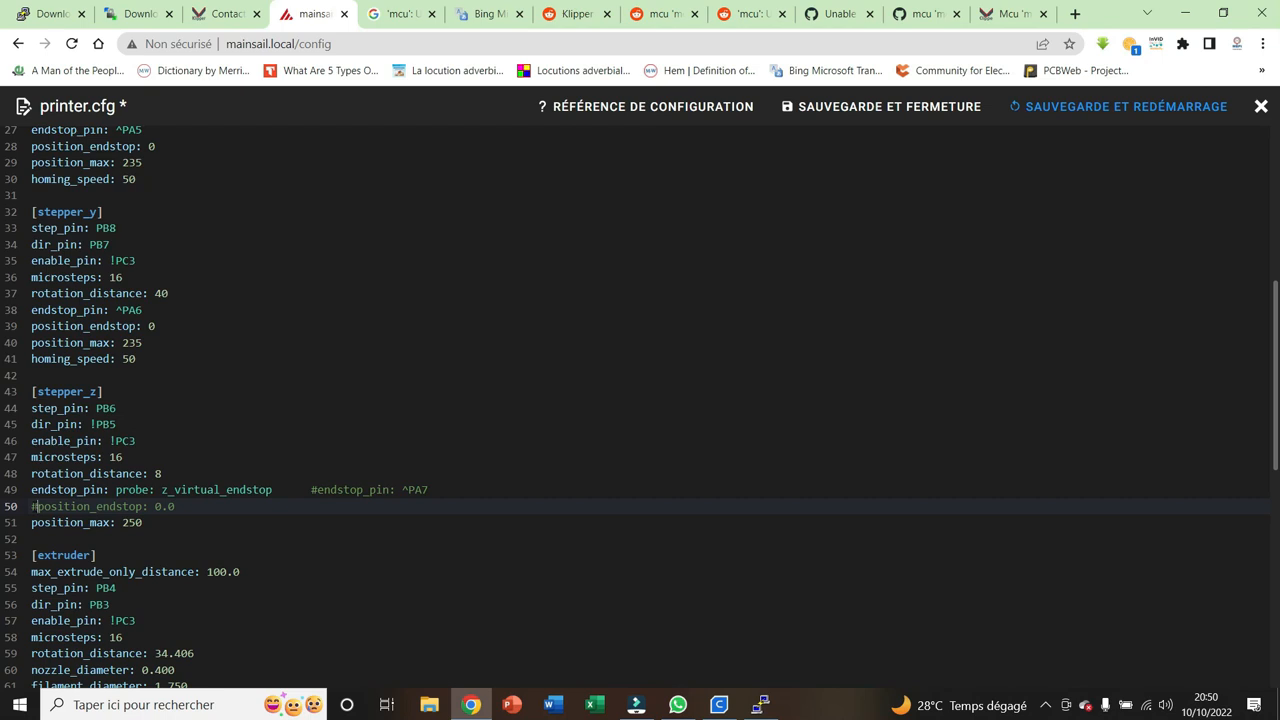
Add a [bltouch] section between [stepper_z] and [extruder] with a sensor_pin: entry left without a value
{"action": "left_click", "coordinate": [152, 525]}
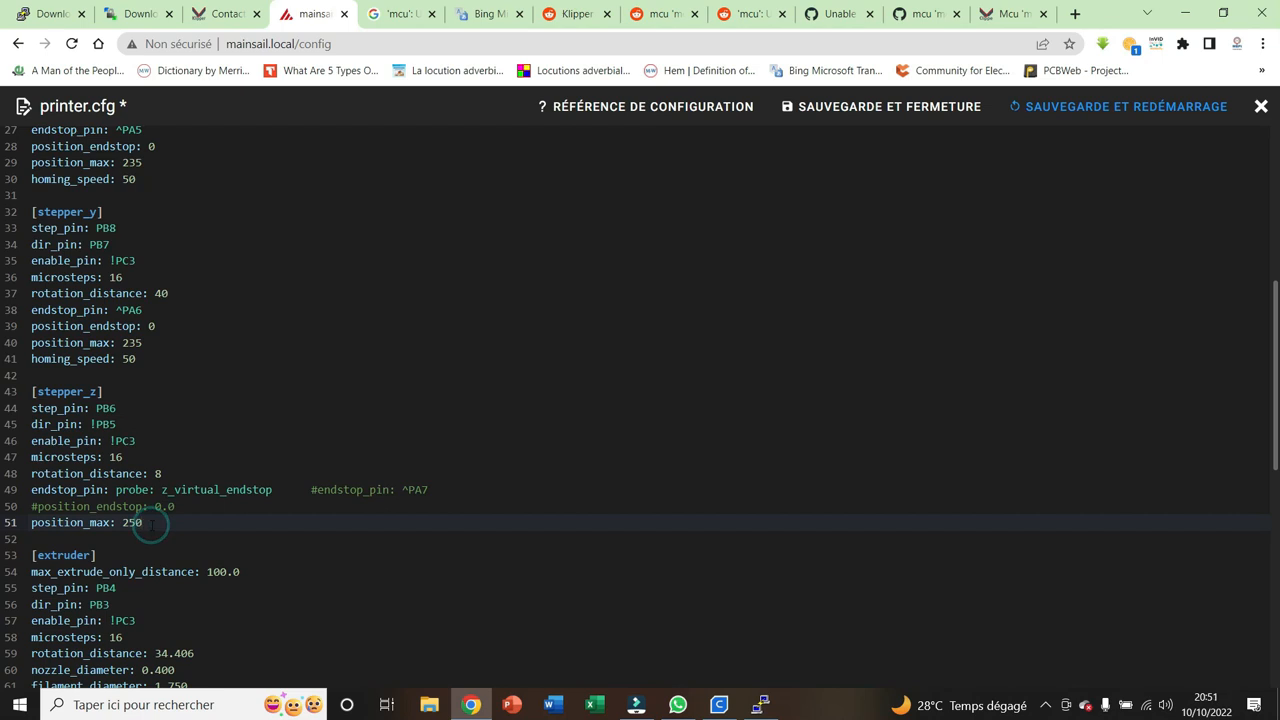
{"action": "key", "text": "Return"}
{"action": "key", "text": "Return"}
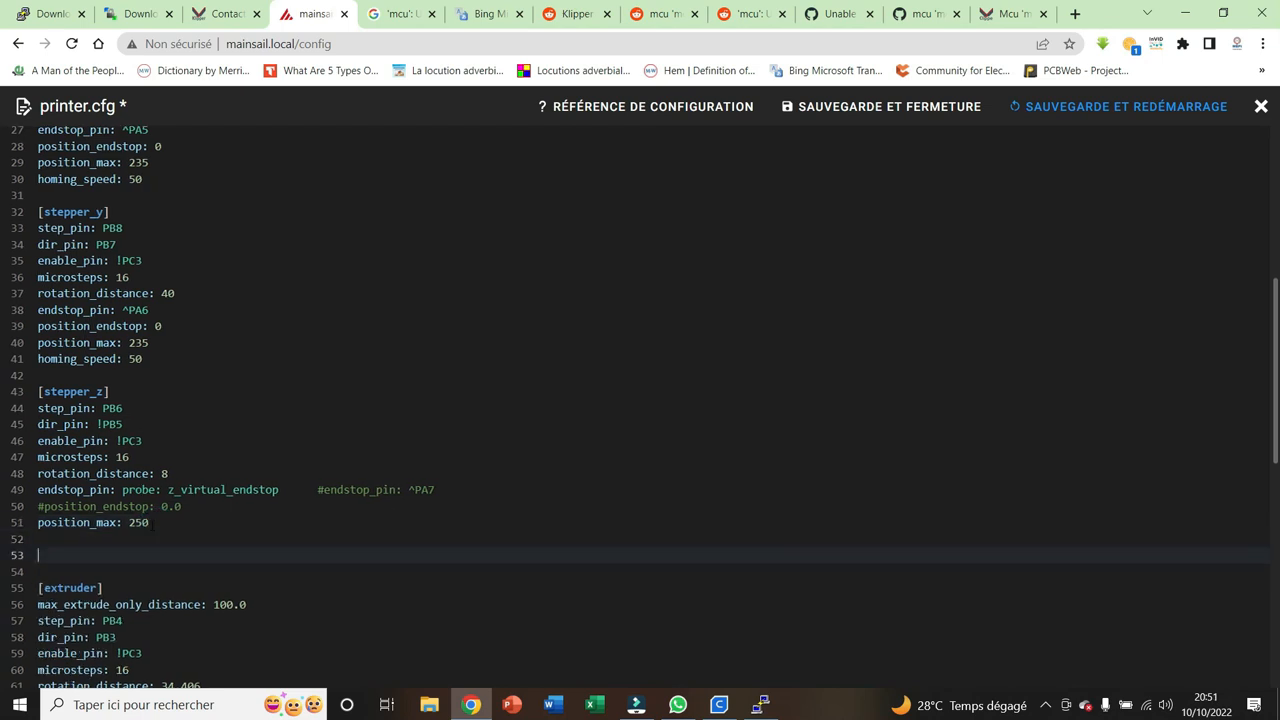
{"action": "type", "text": "[bltouch"}
{"action": "key", "text": "Return"}
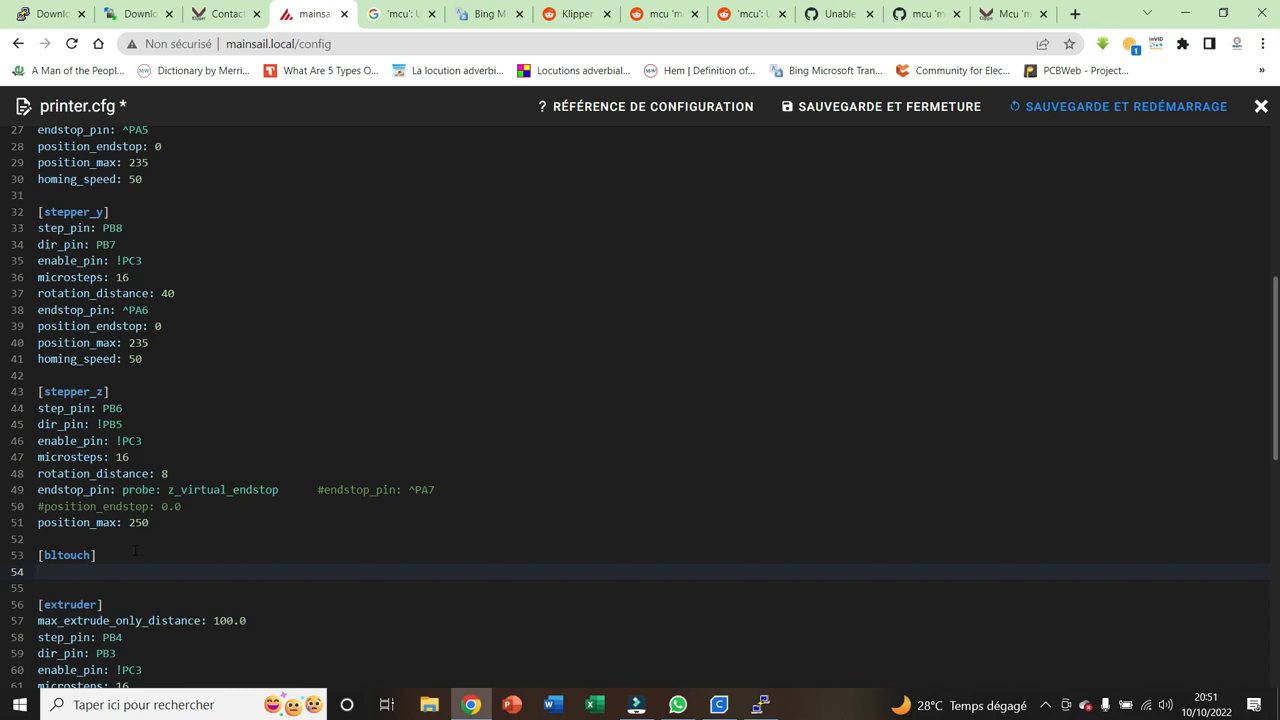
{"action": "type", "text": "sensor_pin:"}
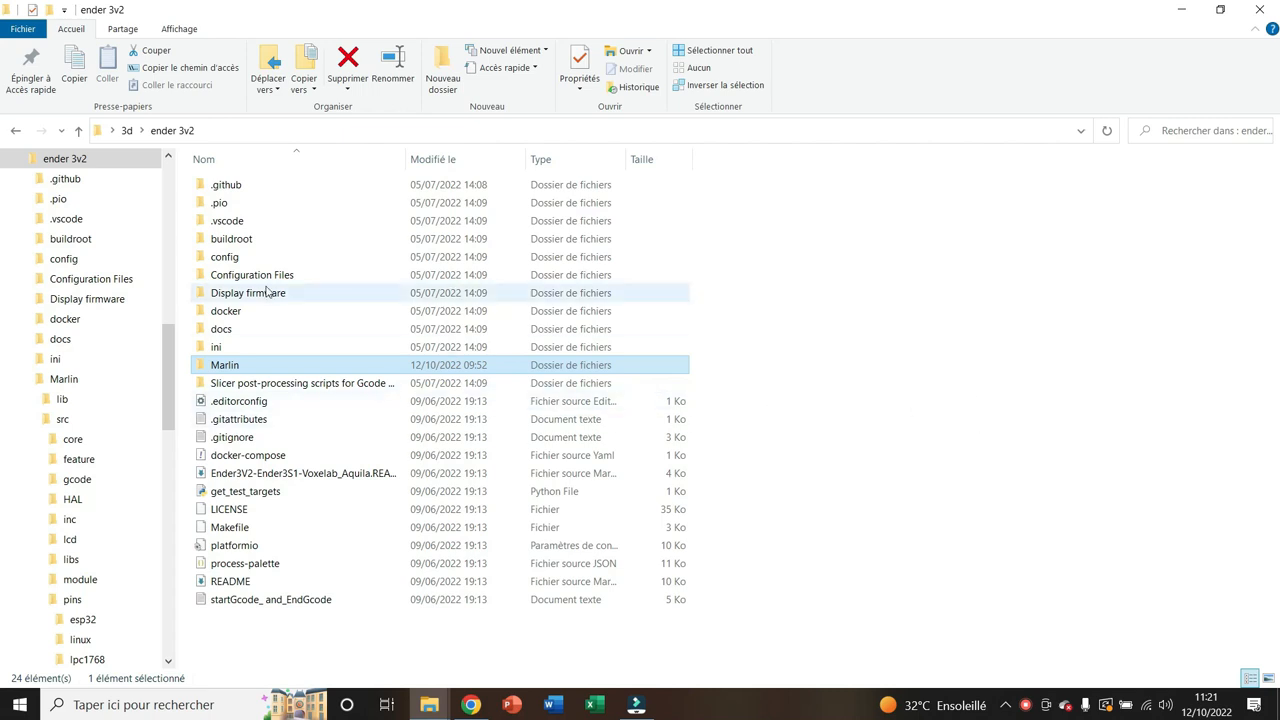
Switch to File Explorer and open the Marlin\src\pins folder inside the ender 3v2 firmware folder
{"action": "mouse_move", "coordinate": [429, 704]}
{"action": "left_click", "coordinate": [489, 636]}
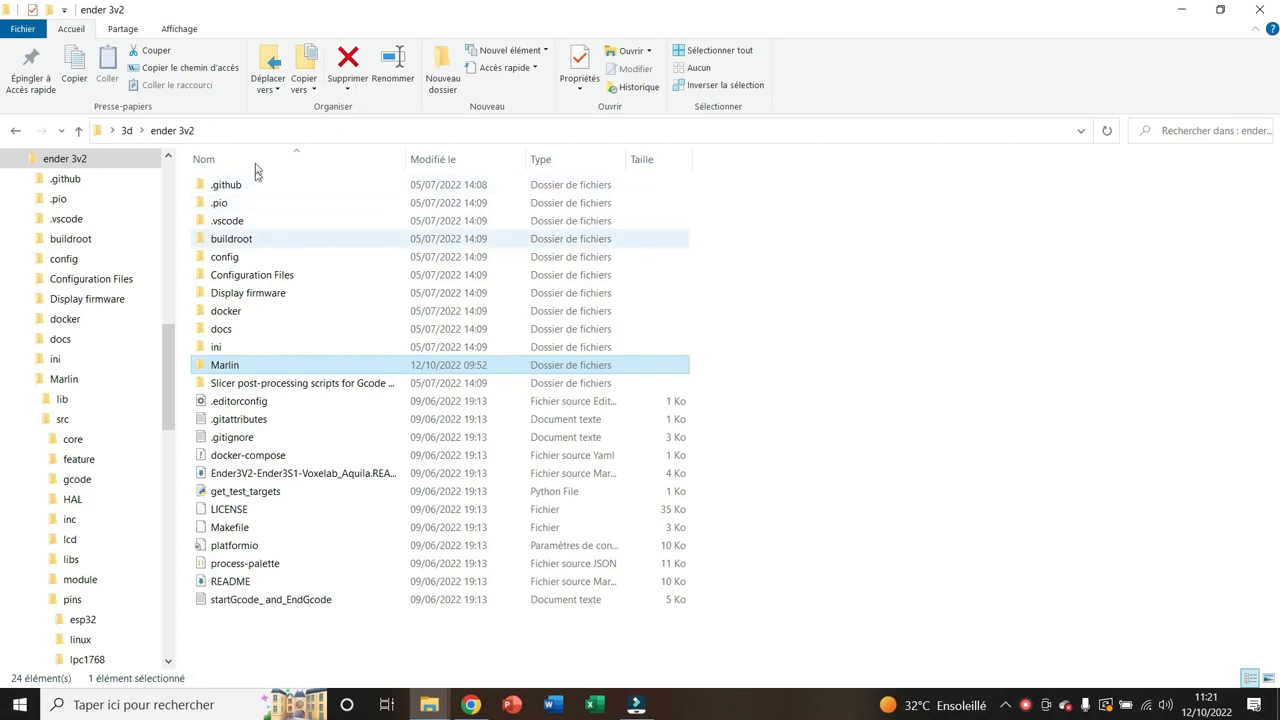
{"action": "double_click", "coordinate": [230, 368]}
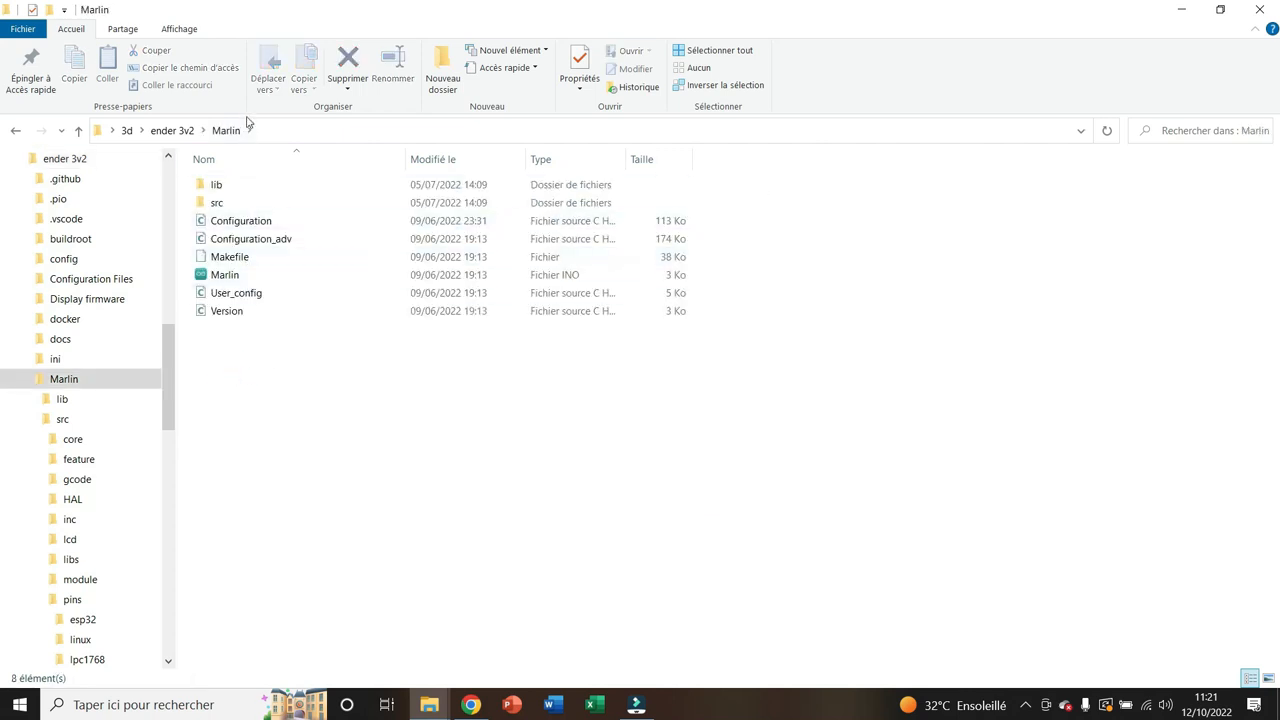
{"action": "double_click", "coordinate": [218, 203]}
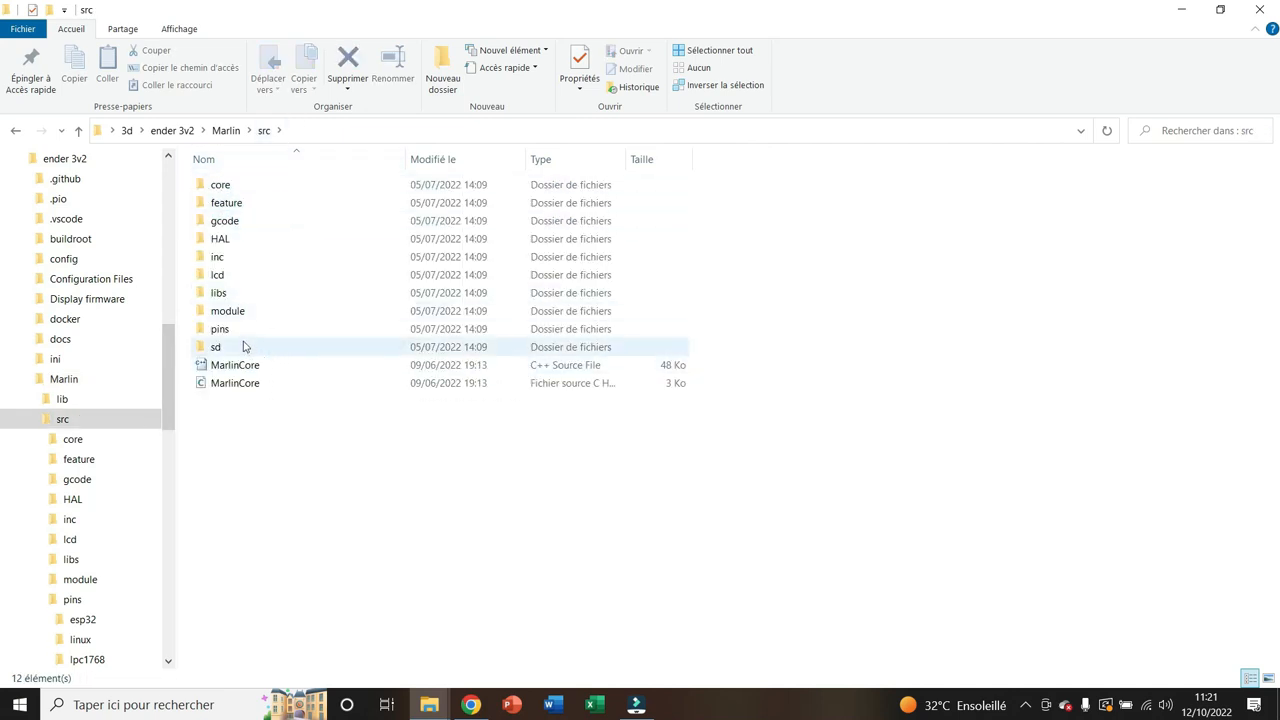
{"action": "double_click", "coordinate": [236, 333]}
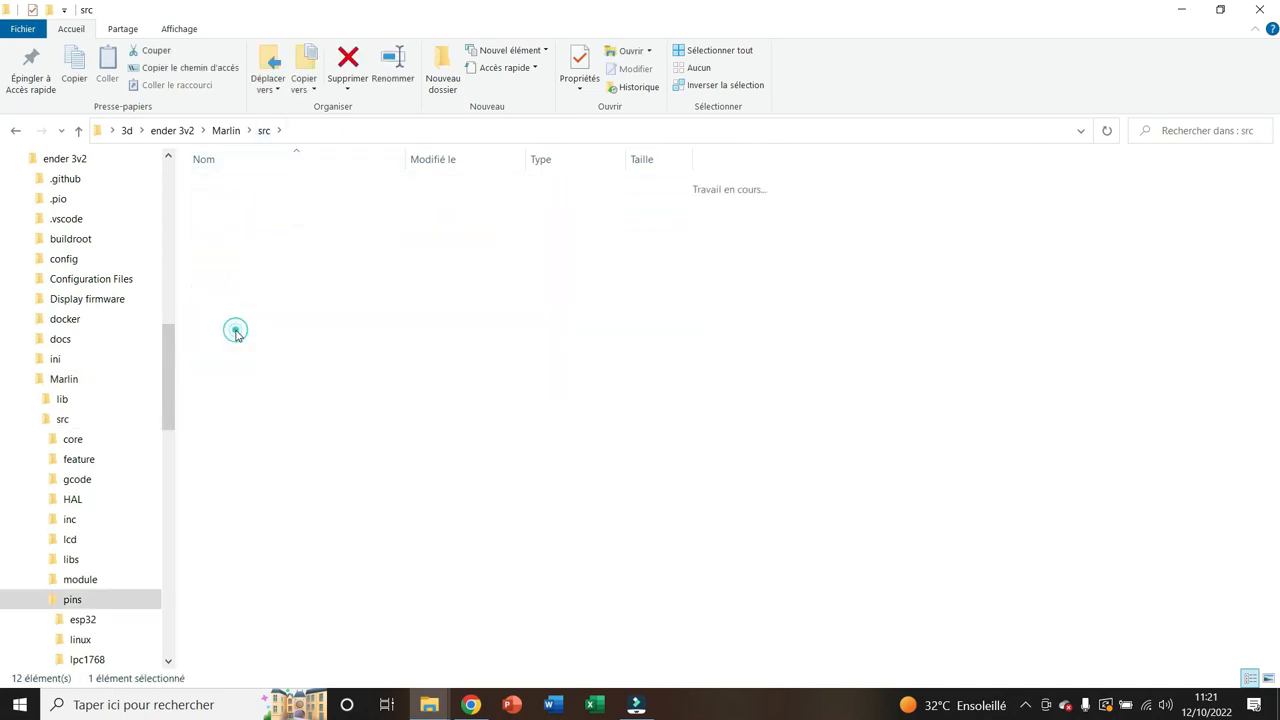
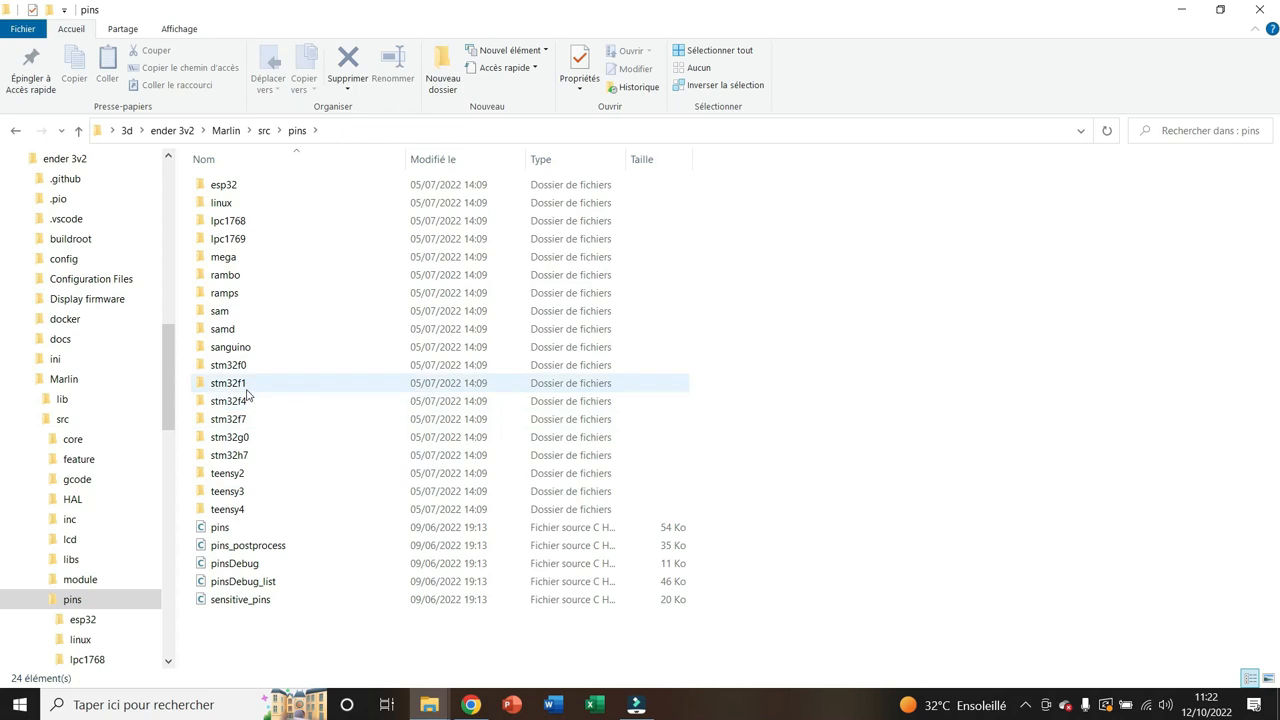
Open the pins_CREALITY_V4 file from the stm32f1 folder in Notepad++
{"action": "double_click", "coordinate": [248, 390]}
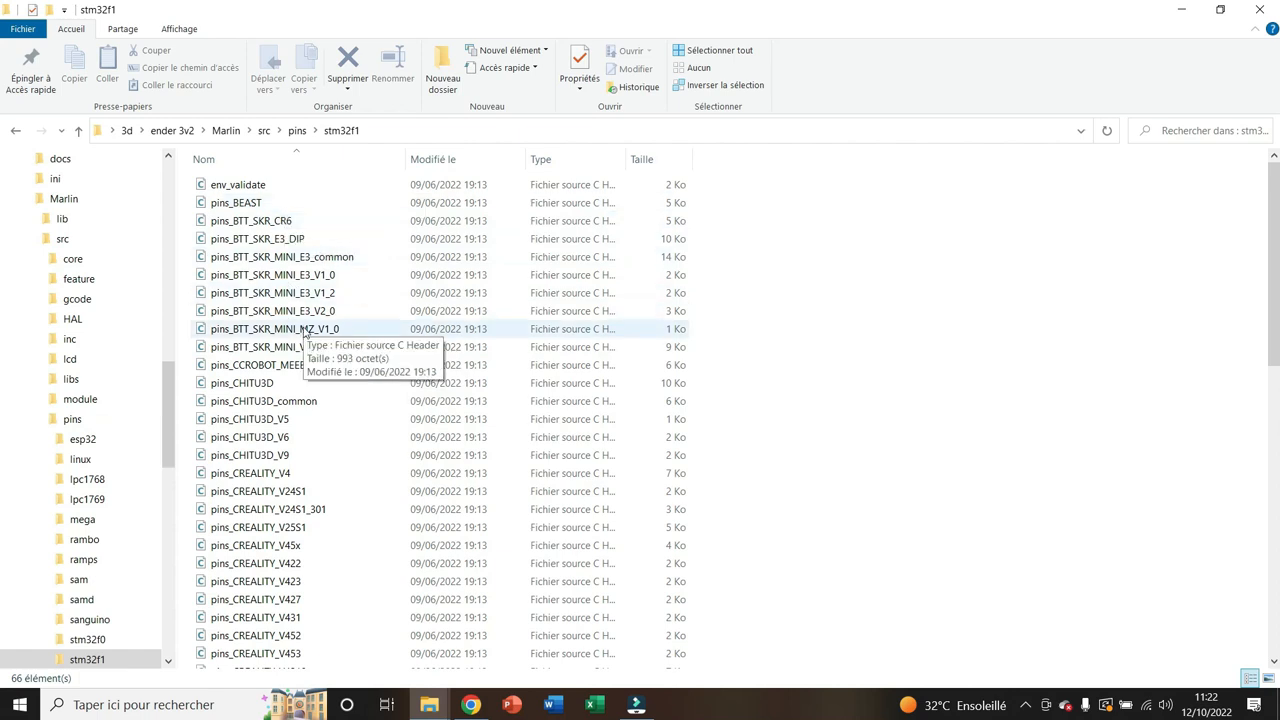
{"action": "scroll", "coordinate": [275, 330], "scroll_direction": "down", "scroll_amount": 2}
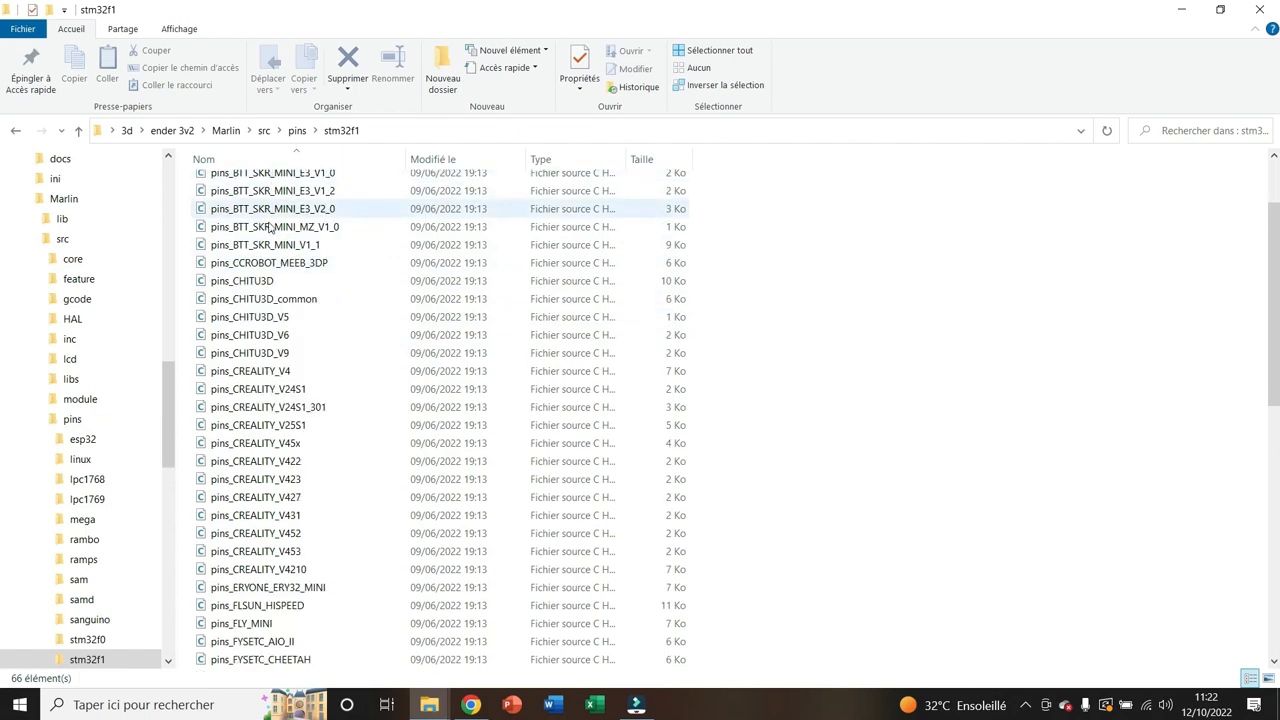
{"action": "left_click", "coordinate": [273, 378]}
{"action": "right_click", "coordinate": [273, 378]}
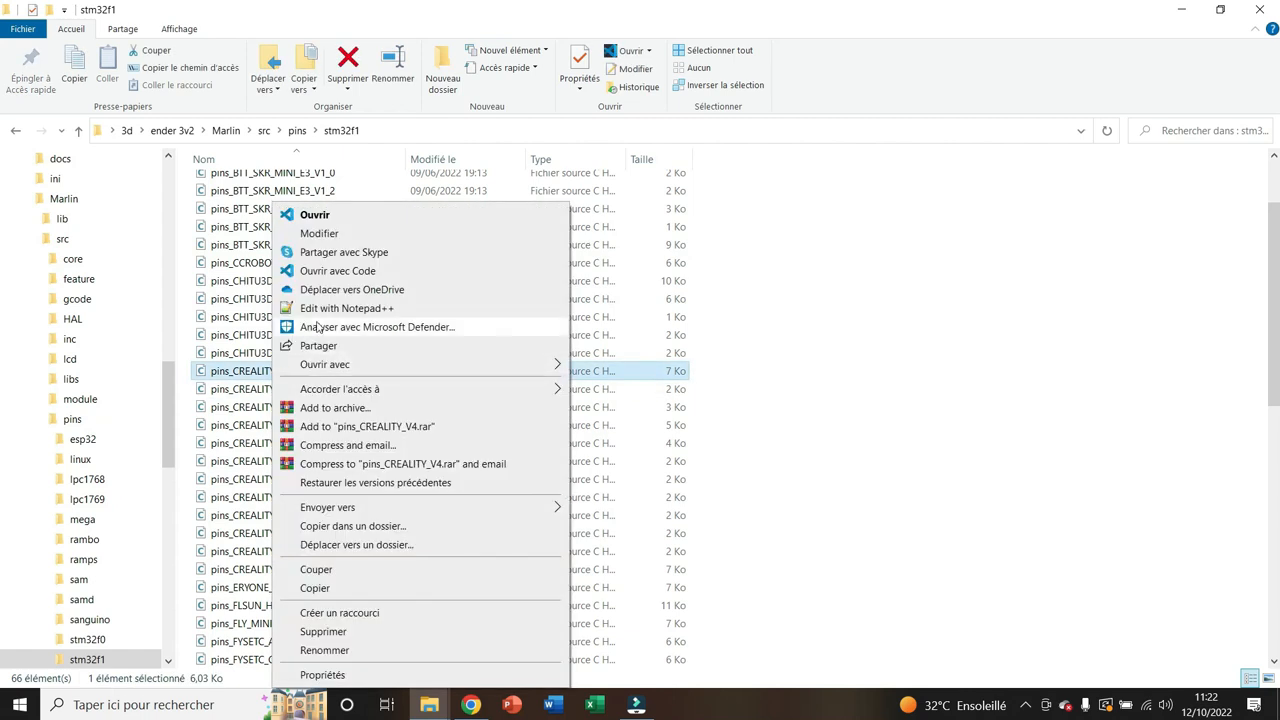
{"action": "left_click", "coordinate": [330, 312]}
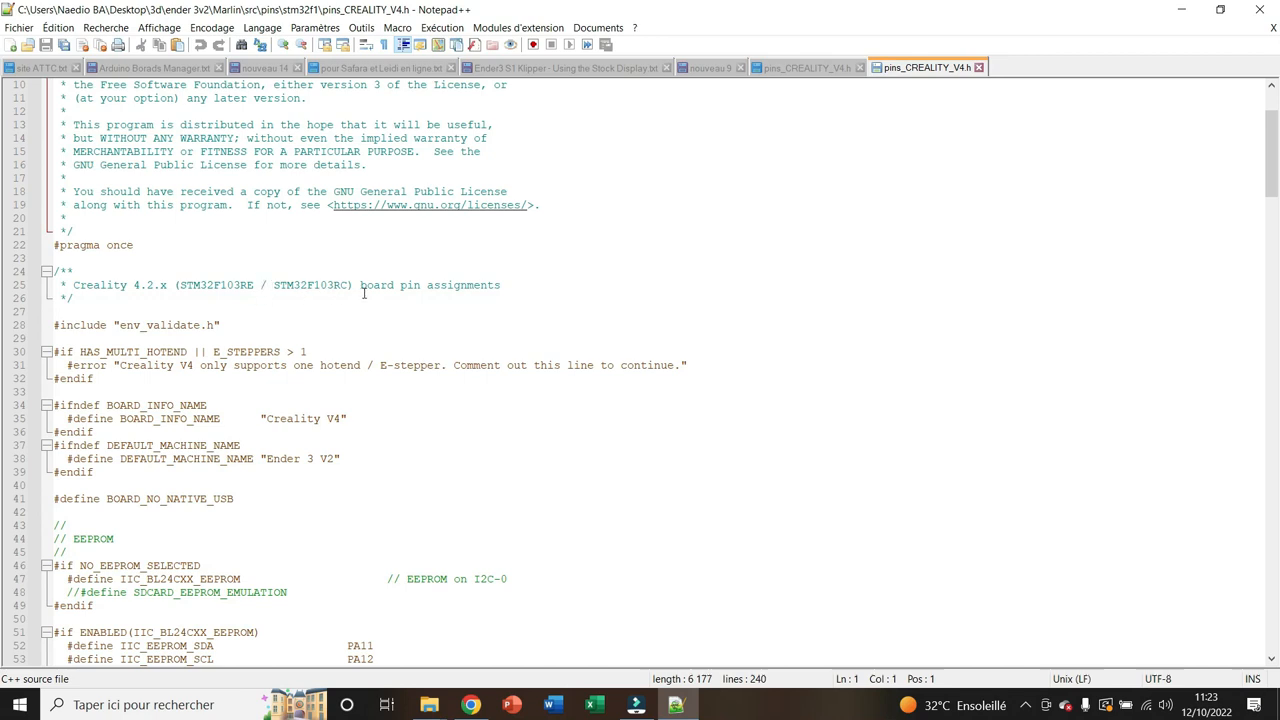
Examine the servo, limit switch, Z probe and filament runout sensor pin definitions in pins_CREALITY_V4.h
{"action": "scroll", "coordinate": [270, 301], "scroll_direction": "down", "scroll_amount": 4}
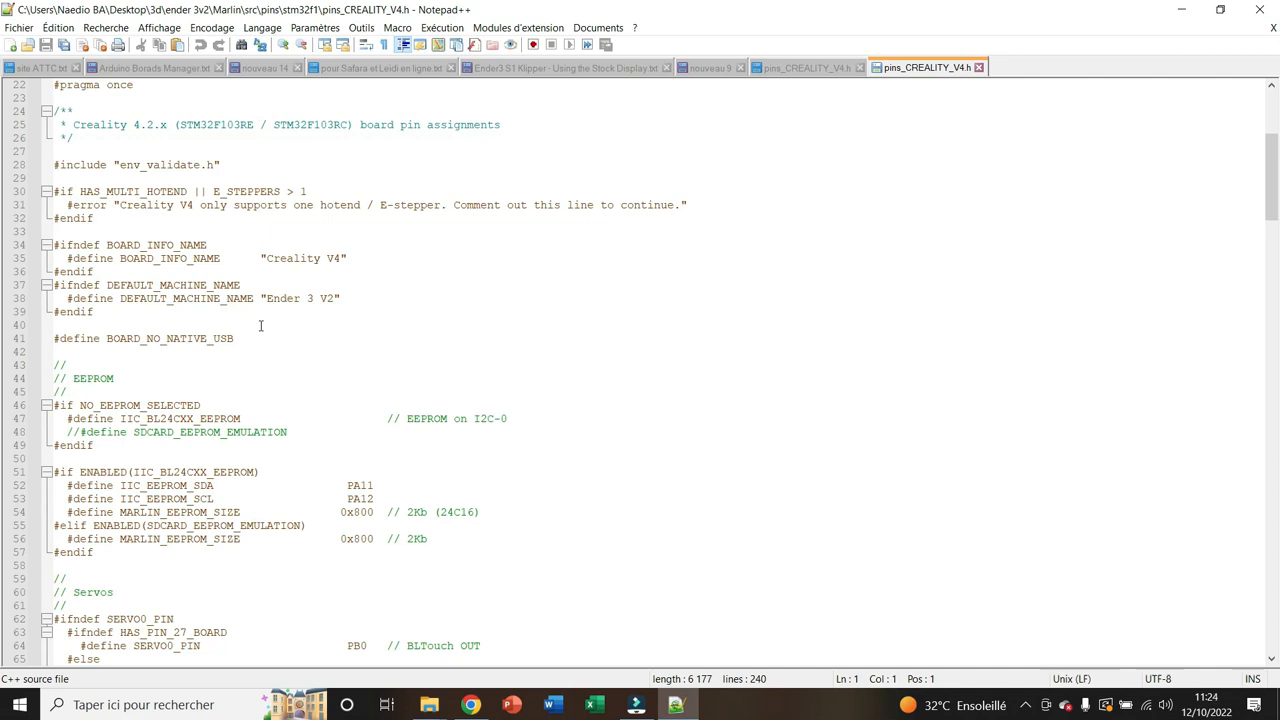
{"action": "scroll", "coordinate": [260, 325], "scroll_direction": "down", "scroll_amount": 6}
{"action": "left_click_drag", "start_coordinate": [123, 361], "coordinate": [33, 362]}
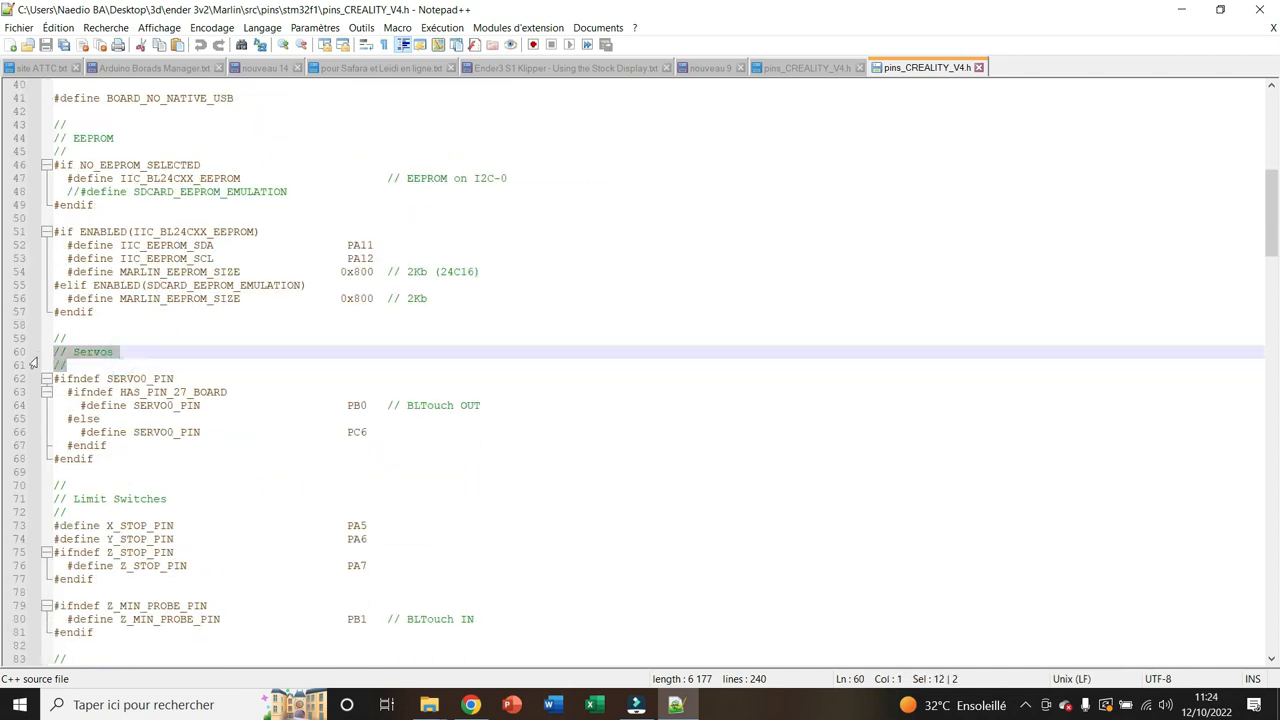
{"action": "scroll", "coordinate": [137, 371], "scroll_direction": "down", "scroll_amount": 2}
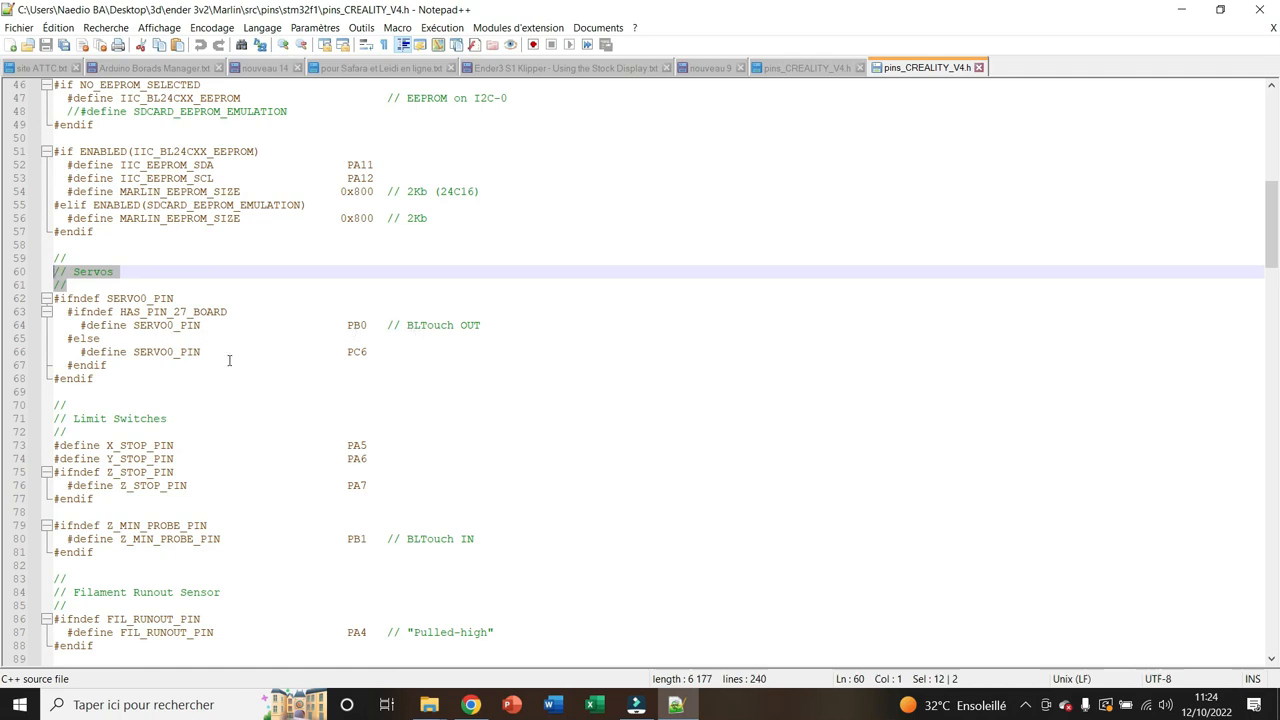
{"action": "scroll", "coordinate": [229, 360], "scroll_direction": "down", "scroll_amount": 4}
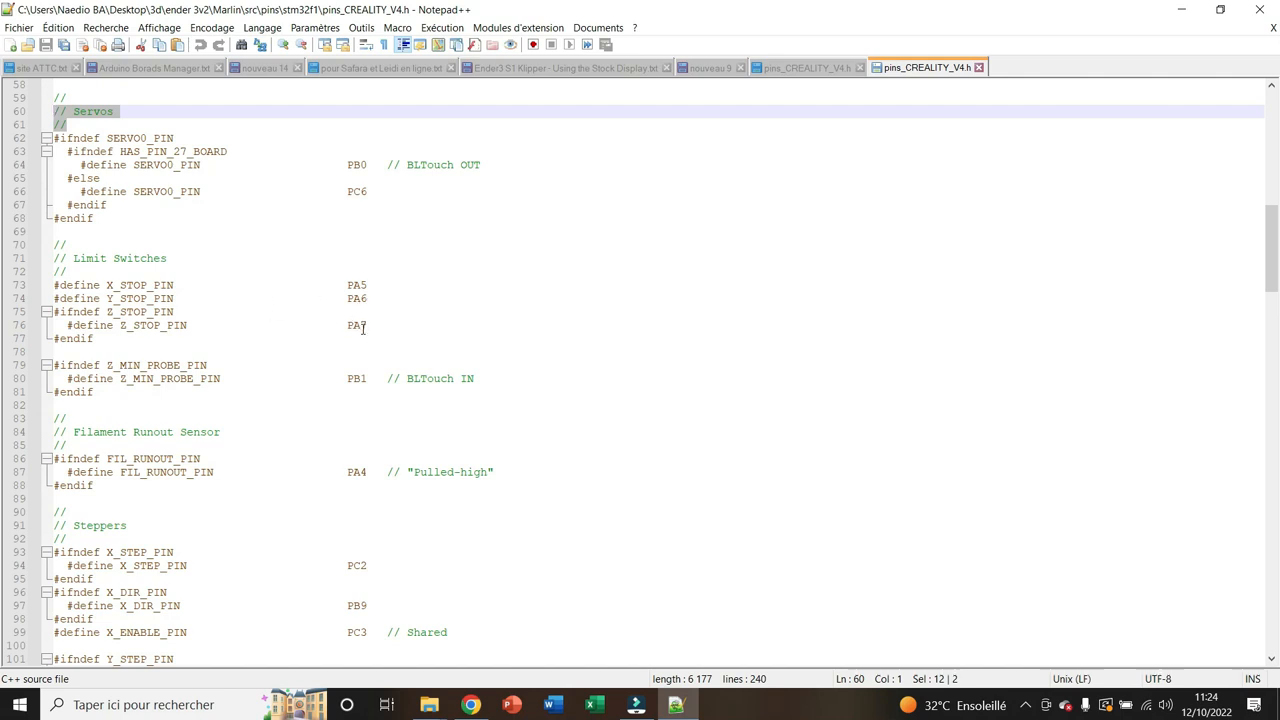
{"action": "scroll", "coordinate": [364, 325], "scroll_direction": "down", "scroll_amount": 3}
{"action": "left_click_drag", "start_coordinate": [73, 311], "coordinate": [246, 309]}
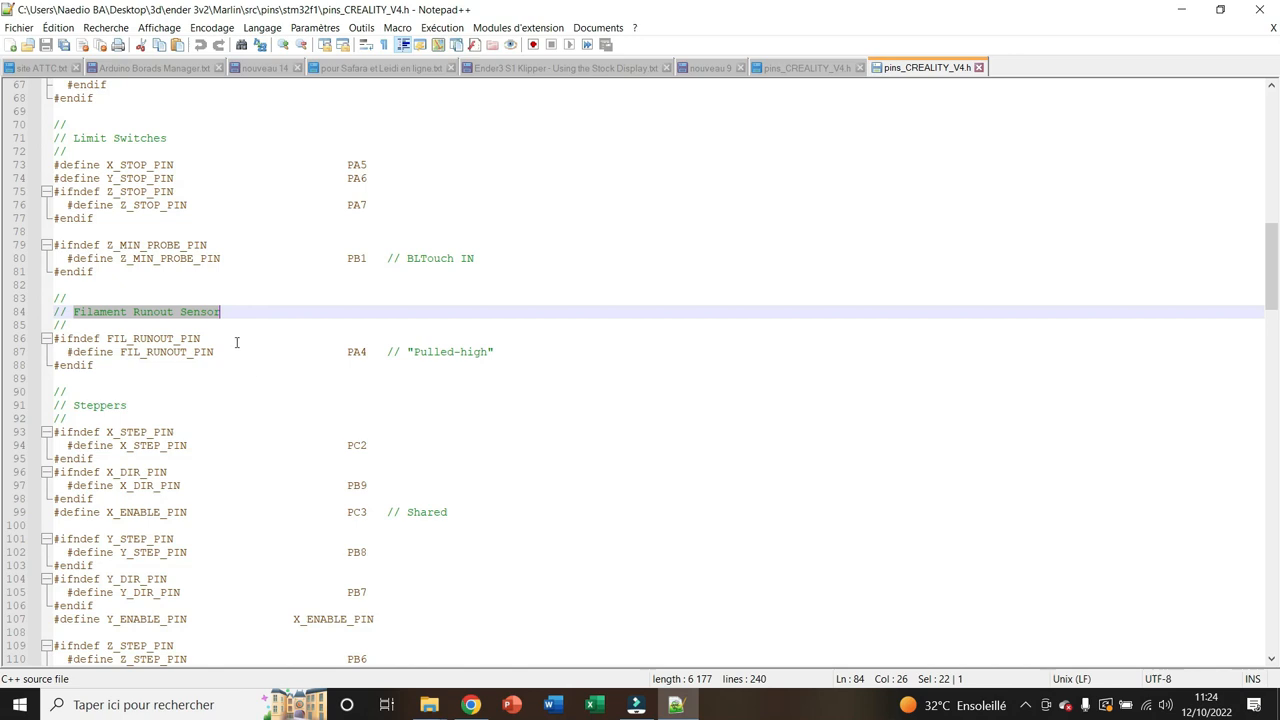
{"action": "left_click", "coordinate": [234, 325]}
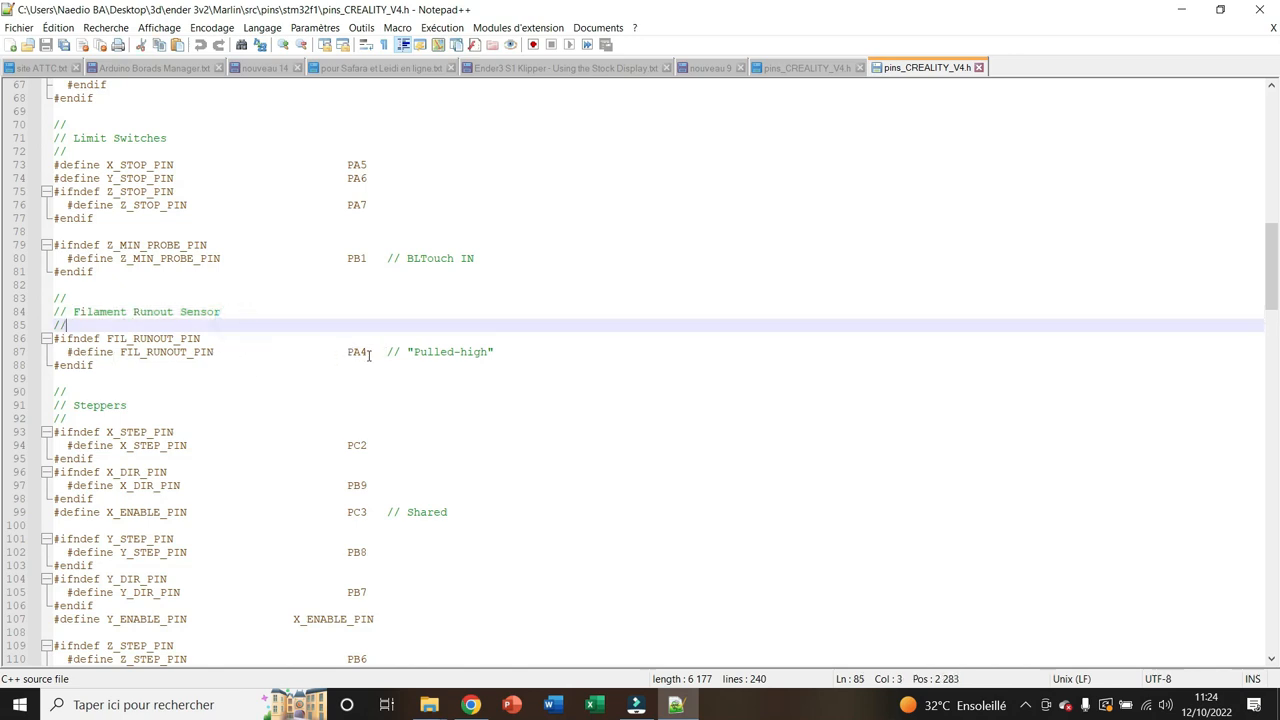
Review the stepper, temperature sensor, heater, fan and LCD pin definitions in the rest of the file
{"action": "scroll", "coordinate": [357, 356], "scroll_direction": "down", "scroll_amount": 5}
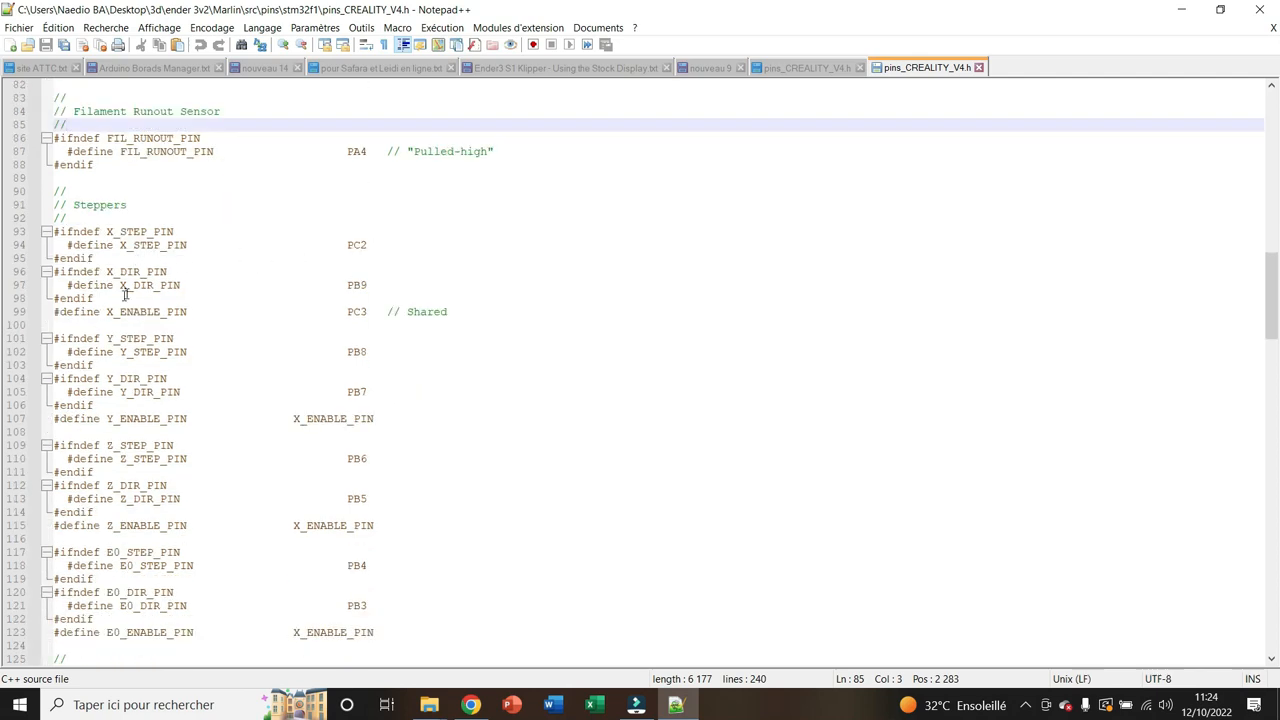
{"action": "scroll", "coordinate": [335, 323], "scroll_direction": "down", "scroll_amount": 4}
{"action": "scroll", "coordinate": [328, 340], "scroll_direction": "down", "scroll_amount": 2}
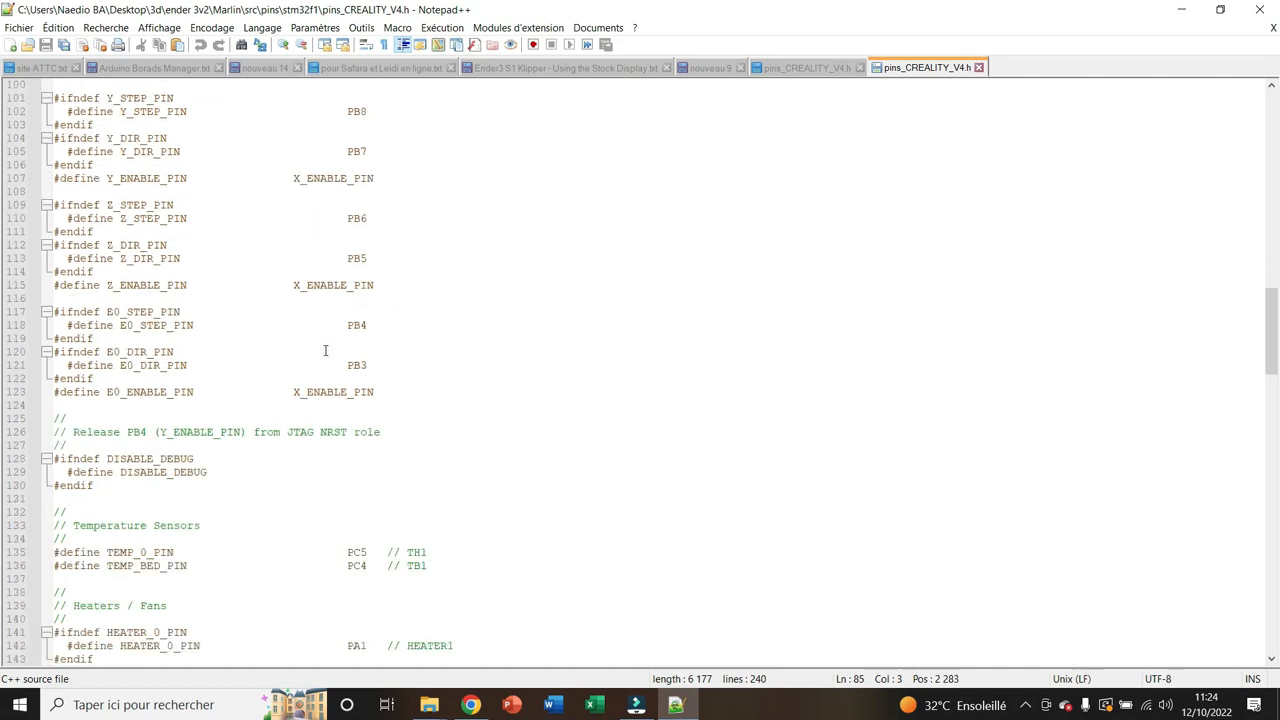
{"action": "scroll", "coordinate": [267, 397], "scroll_direction": "down", "scroll_amount": 1}
{"action": "scroll", "coordinate": [267, 397], "scroll_direction": "down", "scroll_amount": 4}
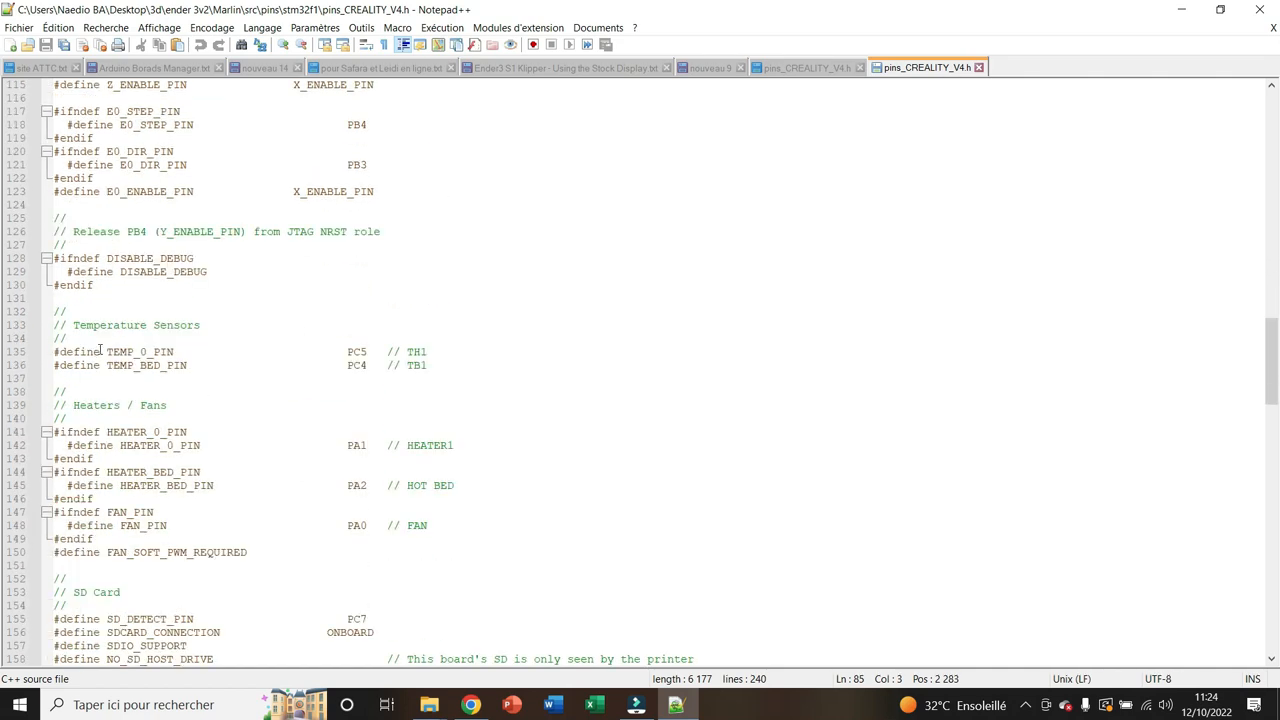
{"action": "left_click_drag", "start_coordinate": [190, 366], "coordinate": [76, 354]}
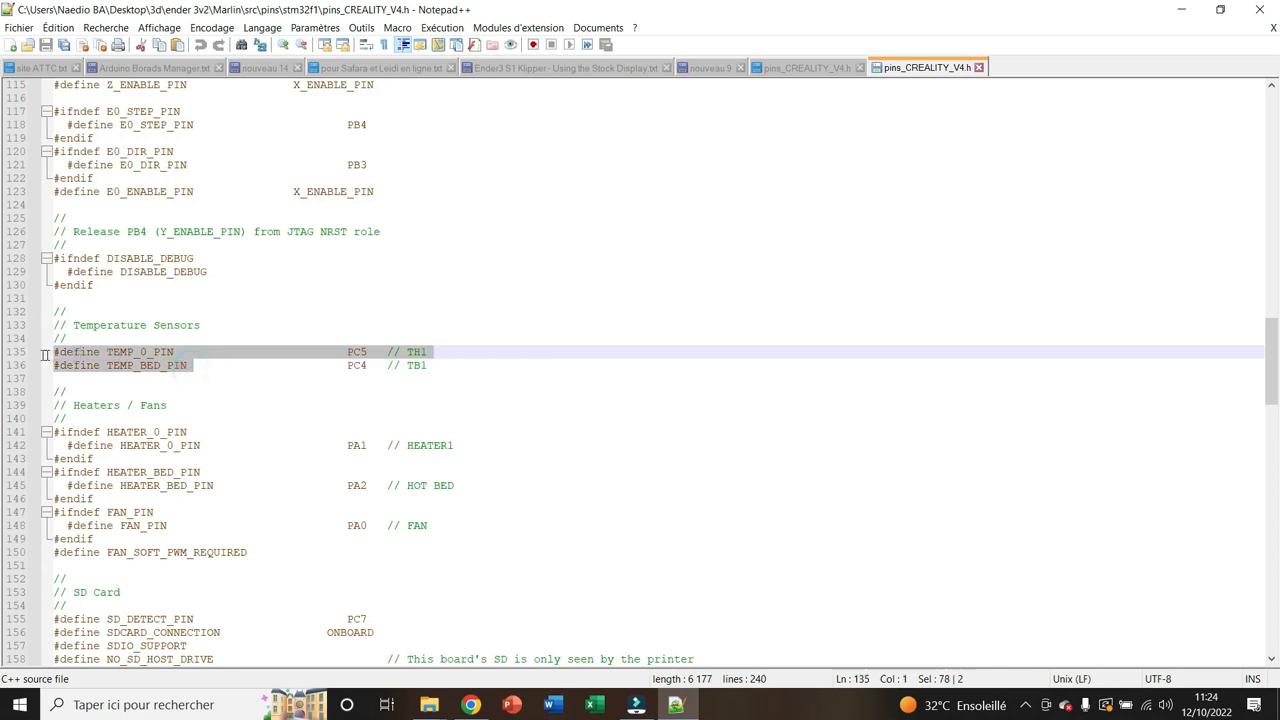
{"action": "left_click", "coordinate": [180, 353]}
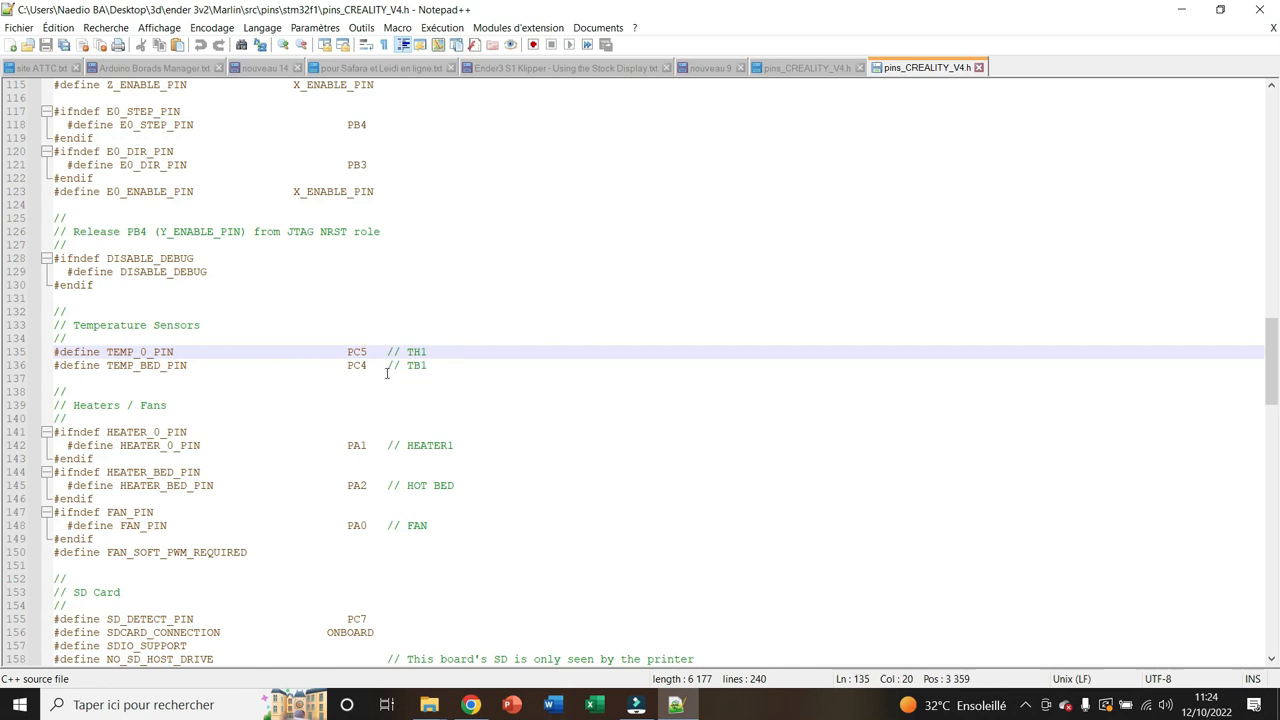
{"action": "scroll", "coordinate": [368, 371], "scroll_direction": "down", "scroll_amount": 2}
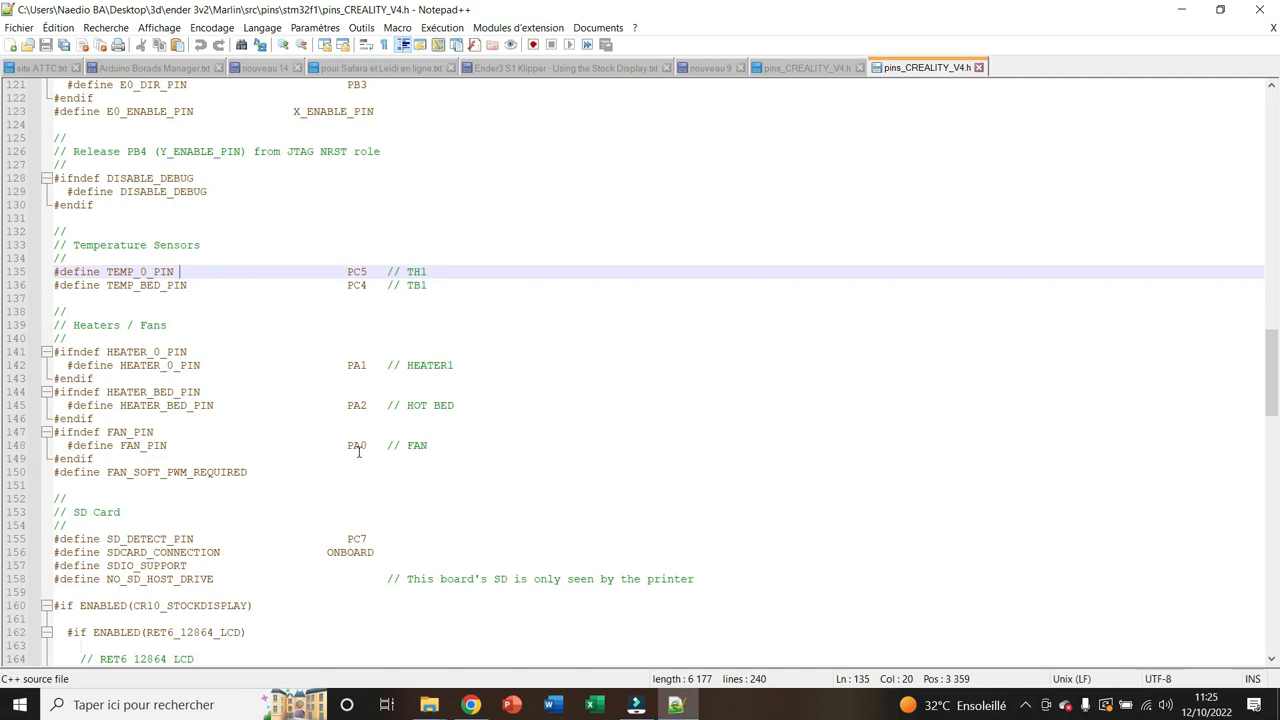
{"action": "scroll", "coordinate": [360, 445], "scroll_direction": "down", "scroll_amount": 20}
{"action": "scroll", "coordinate": [378, 437], "scroll_direction": "up", "scroll_amount": 20}
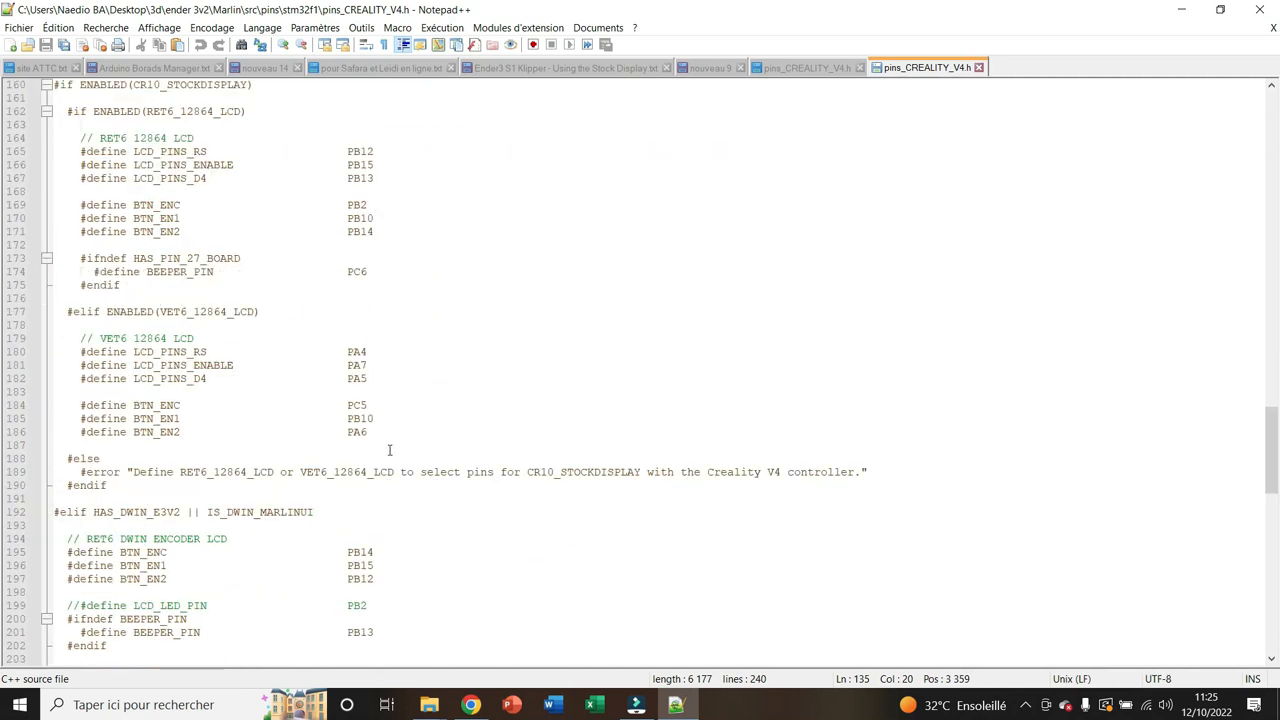
{"action": "scroll", "coordinate": [353, 469], "scroll_direction": "up", "scroll_amount": 8}
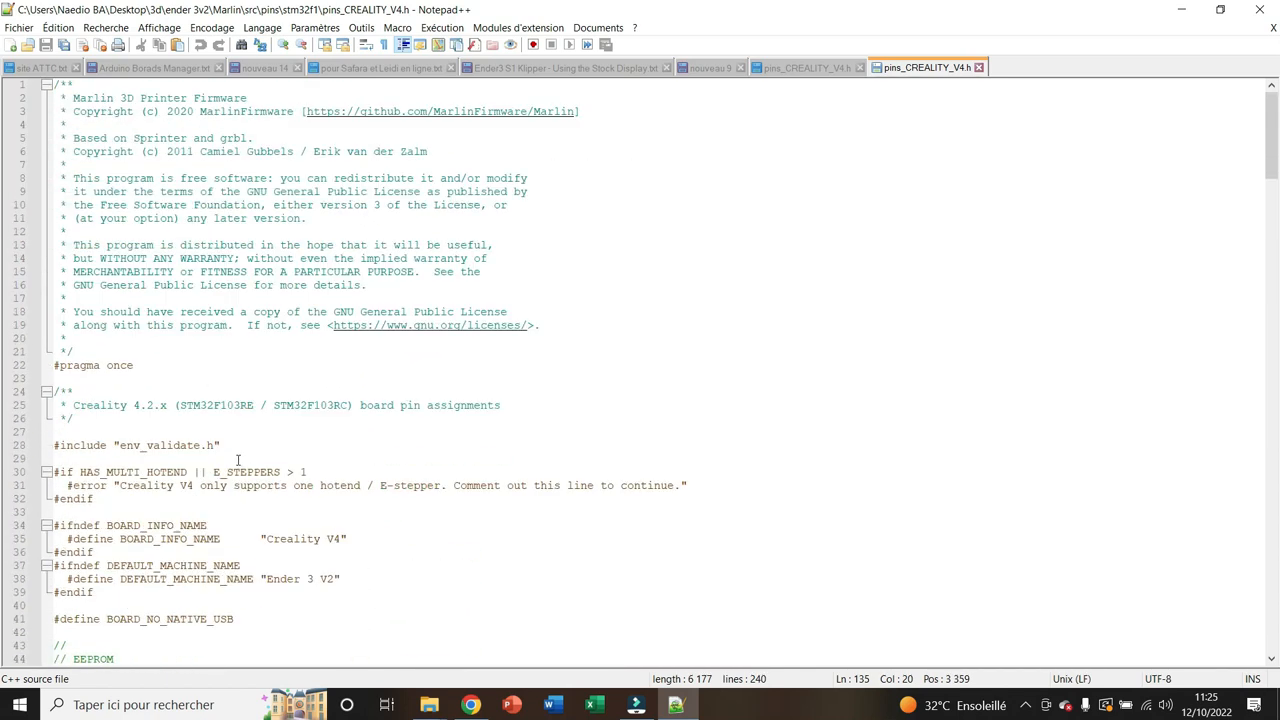
Search pins_CREALITY_V4.h for bltouch and check the pins marked BLTouch OUT and BLTouch IN
{"action": "left_click", "coordinate": [782, 178]}
{"action": "key", "text": "ctrl+f"}
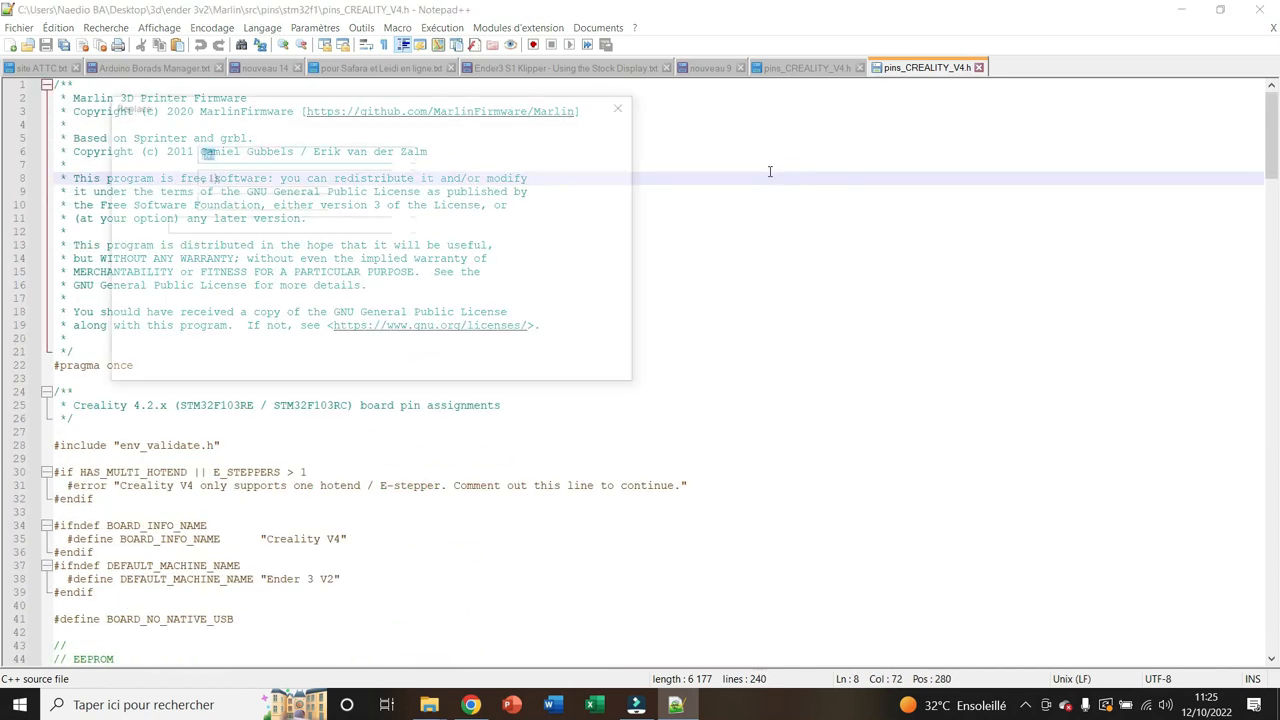
{"action": "type", "text": "bltouch"}
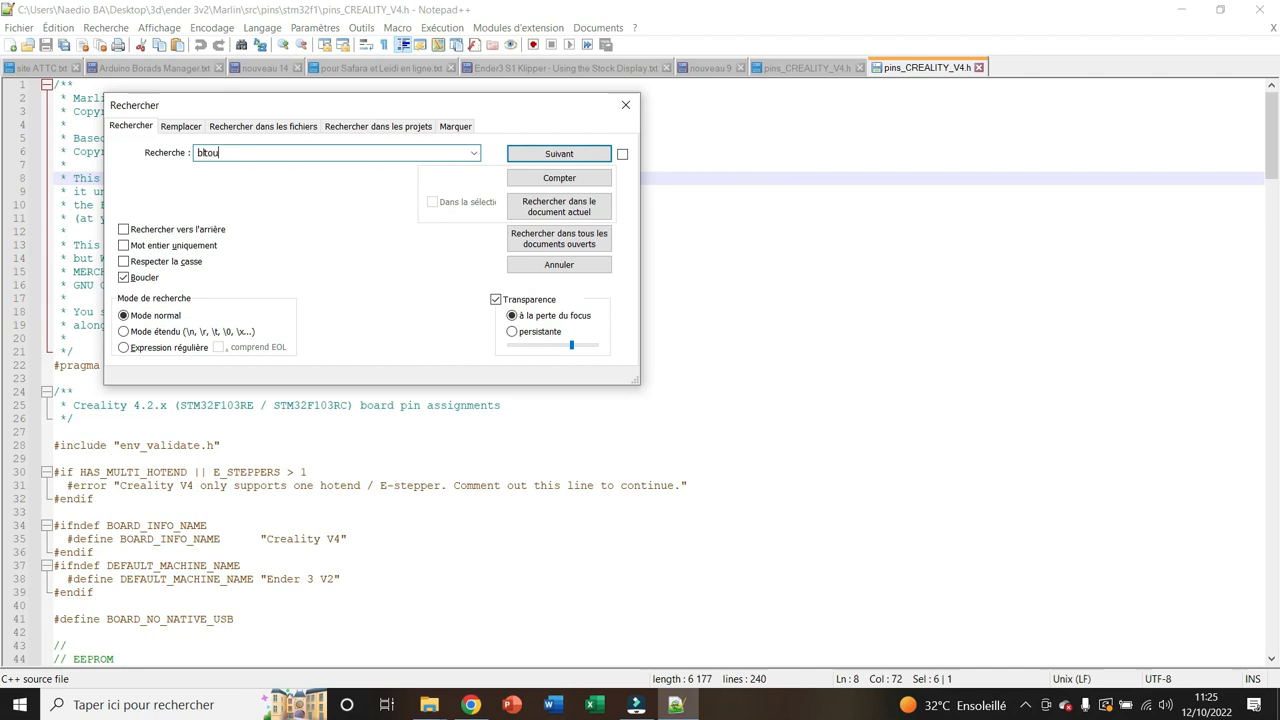
{"action": "left_click", "coordinate": [531, 160]}
{"action": "left_click", "coordinate": [626, 105]}
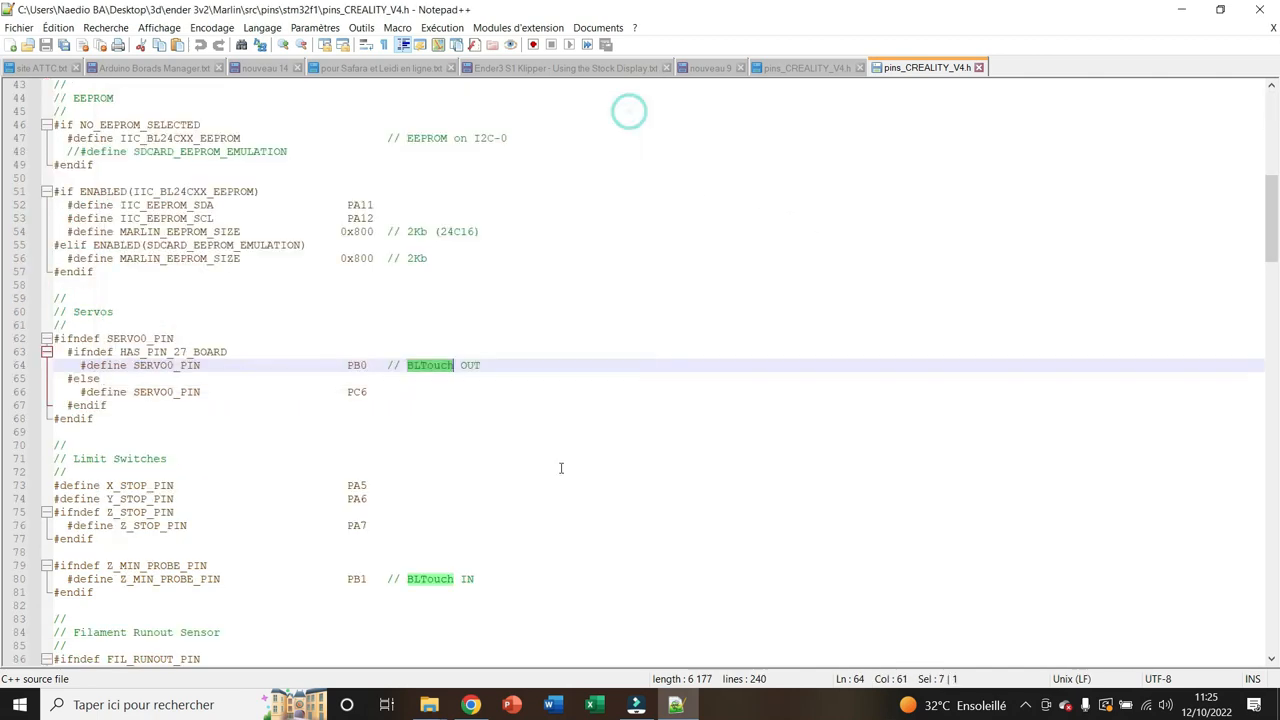
{"action": "scroll", "coordinate": [427, 526], "scroll_direction": "down", "scroll_amount": 2}
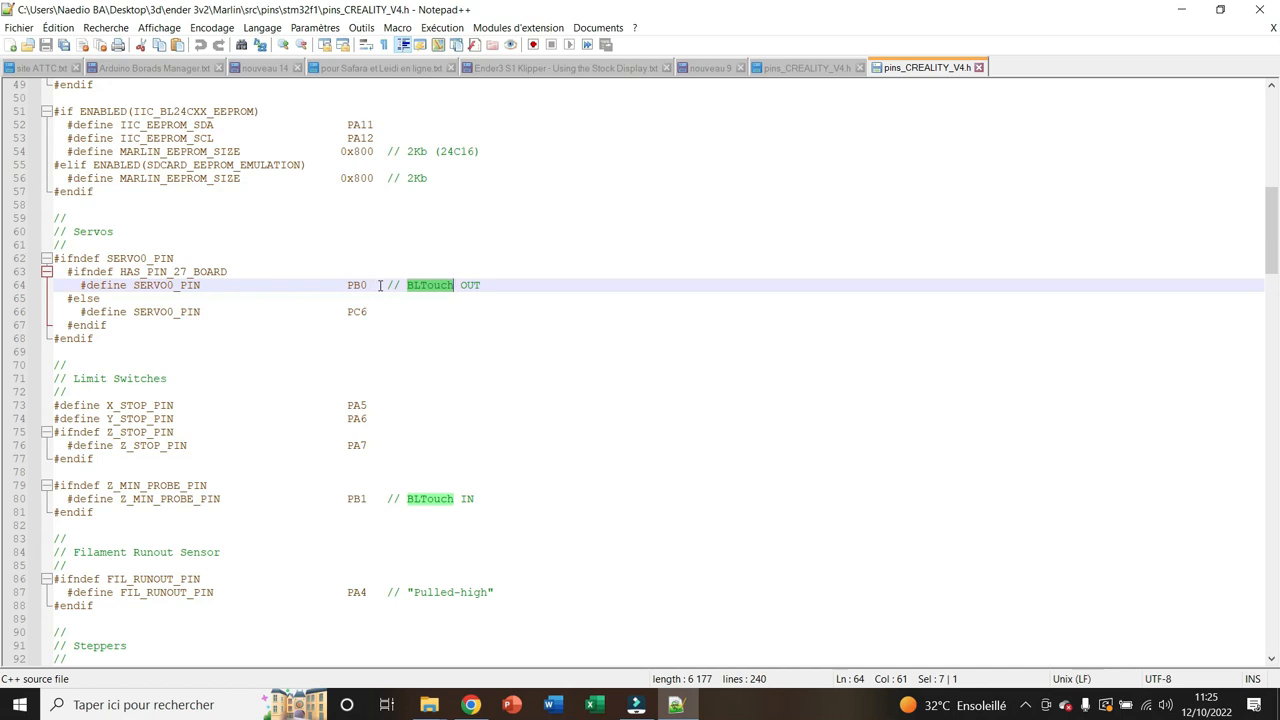
{"action": "scroll", "coordinate": [615, 445], "scroll_direction": "down", "scroll_amount": 4}
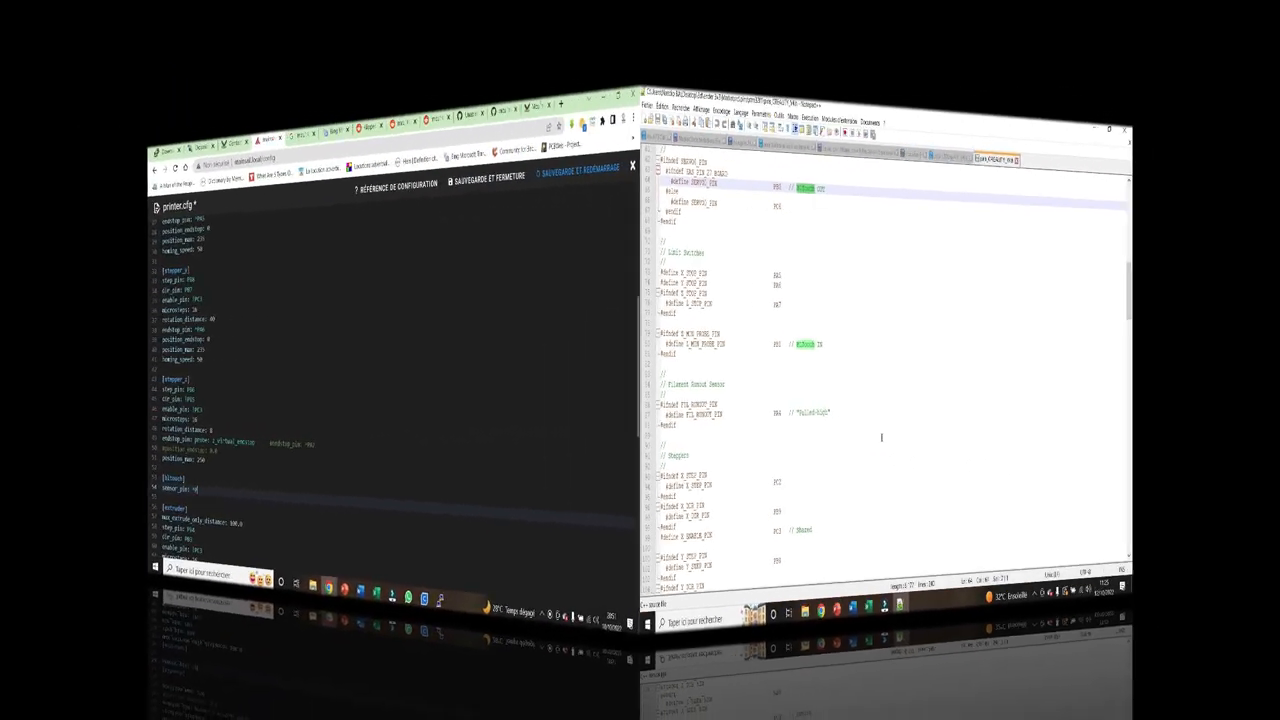
Back in printer.cfg in Mainsail, complete the [bltouch] sensor_pin as ^PB1 and add control_pin: PB0 below it
{"action": "type", "text": "B1"}
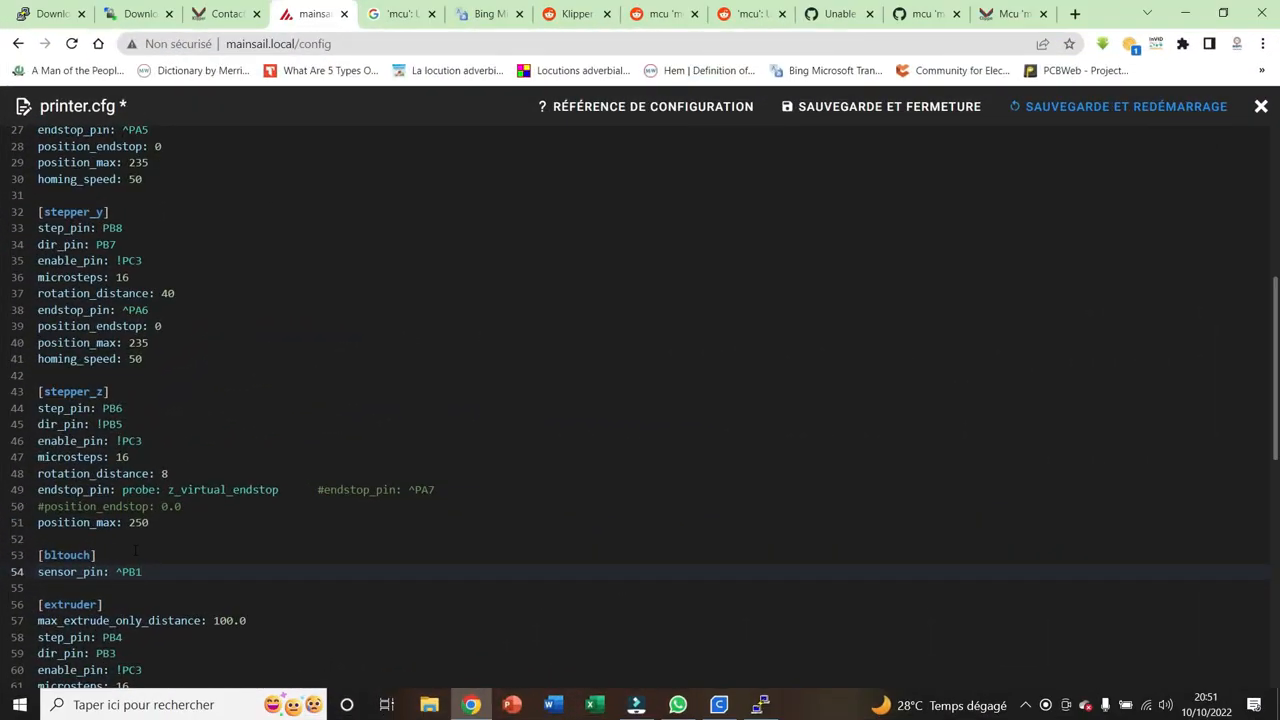
{"action": "key", "text": "Return"}
{"action": "type", "text": "control_pin: "}
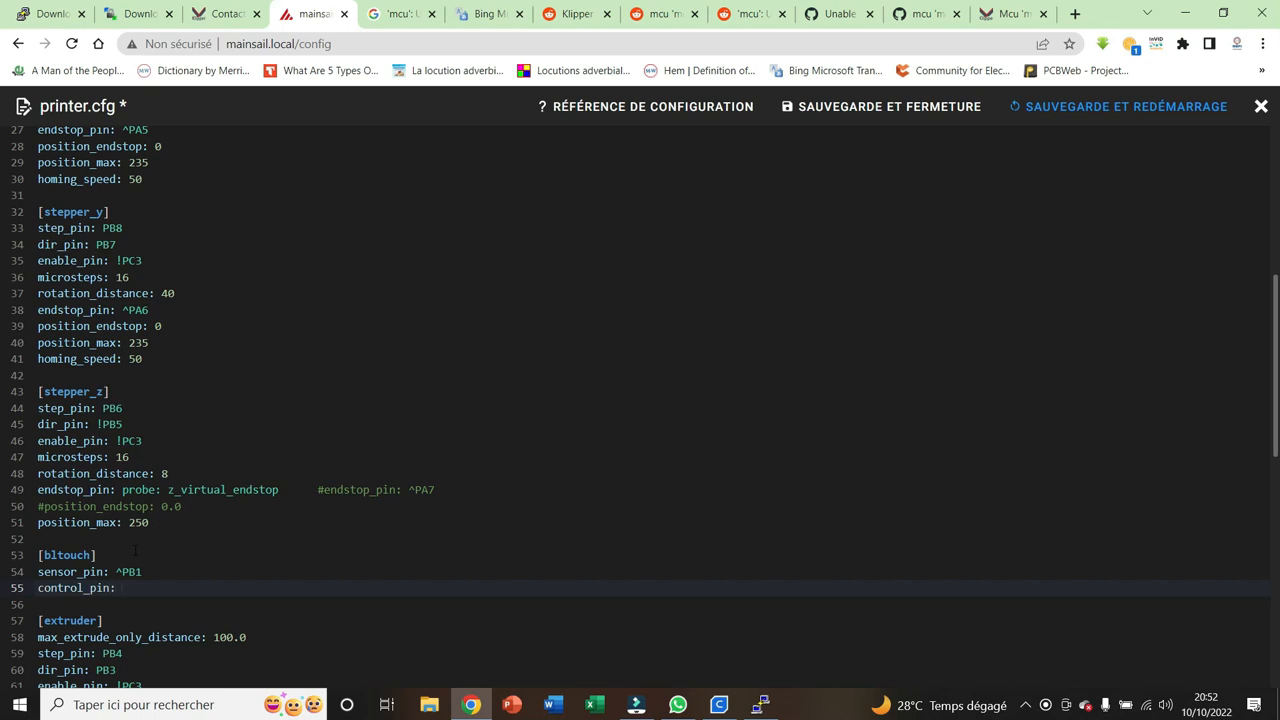
{"action": "type", "text": "PB0"}
{"action": "key", "text": "Return"}
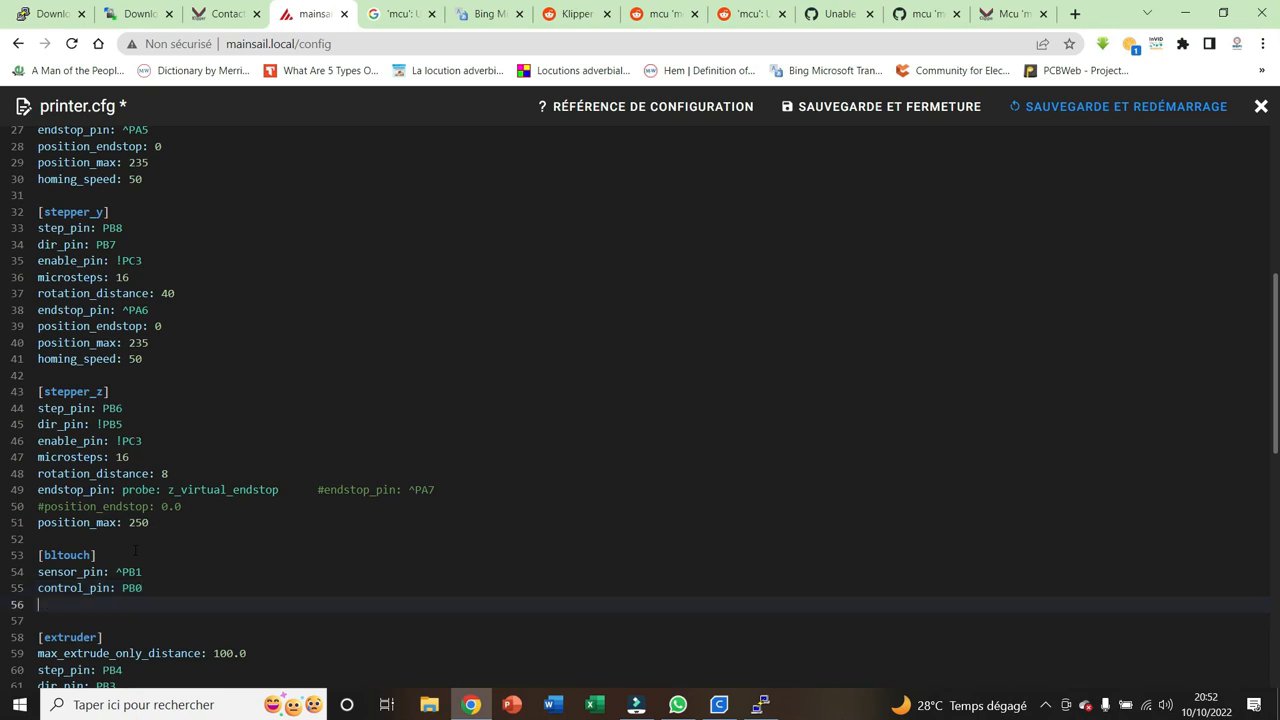
Add x_offset: -42 and y_offset: -9 to the [bltouch] section
{"action": "type", "text": "x_offset: -42"}
{"action": "key", "text": "Return"}
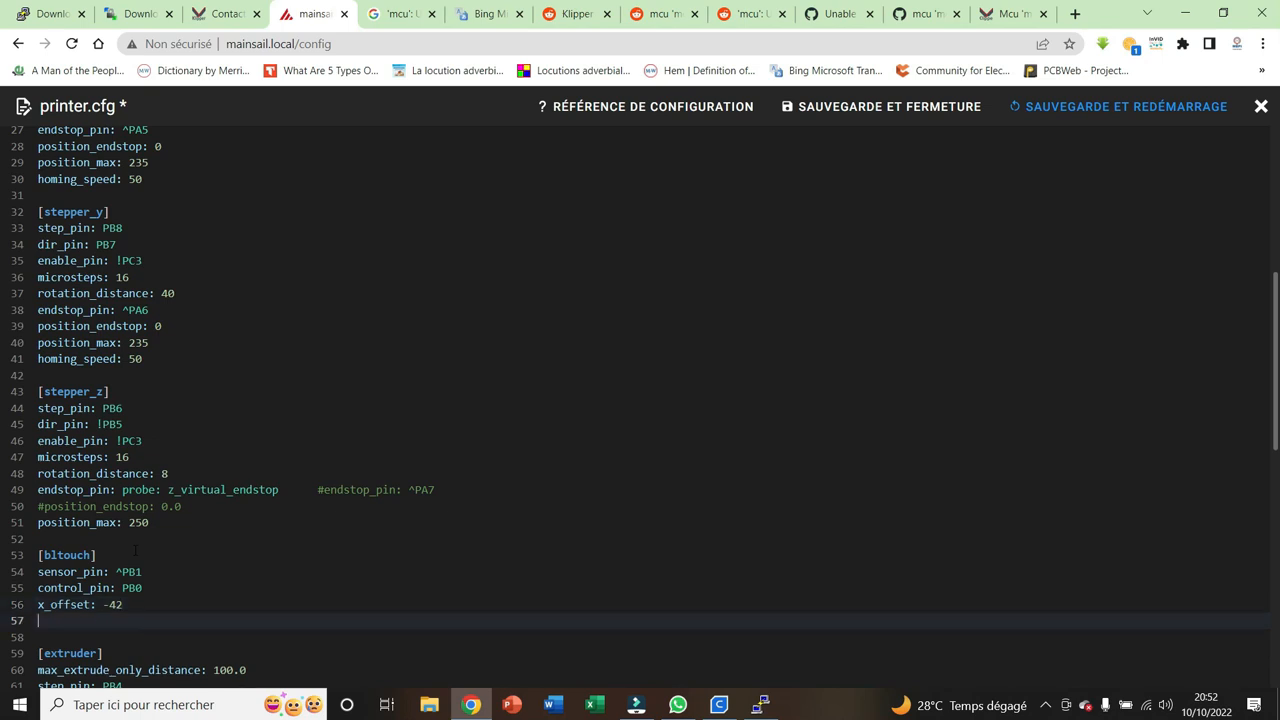
{"action": "type", "text": "y_offset: -9"}
{"action": "key", "text": "Return"}
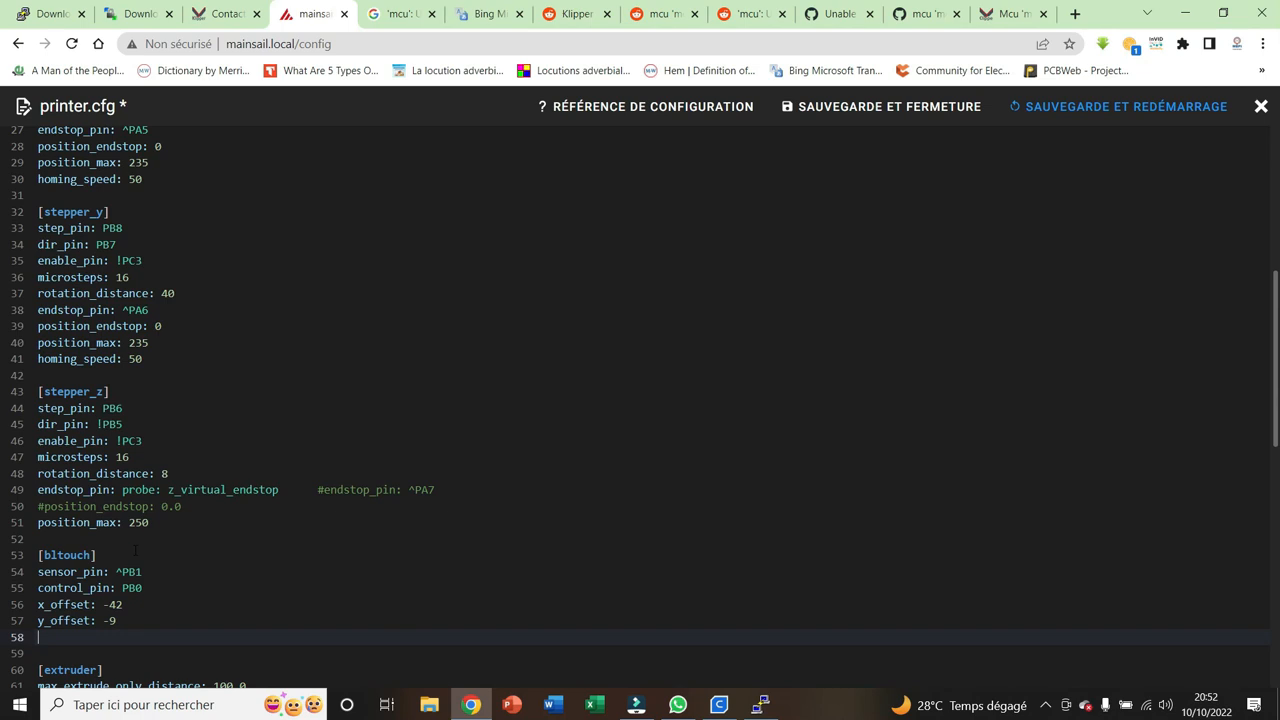
Add z_offset: 0 as the last setting of the [bltouch] section
{"action": "type", "text": "z_offset: 0"}
{"action": "key", "text": "Return"}
{"action": "key", "text": "Return"}
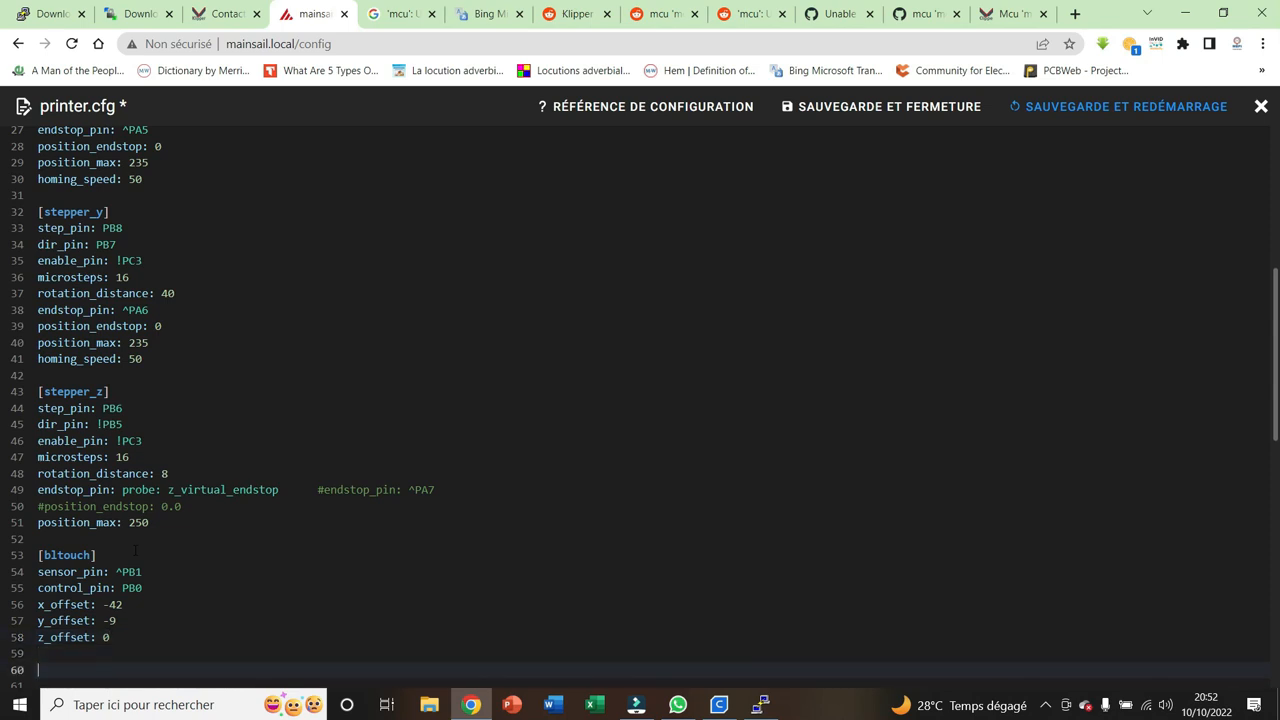
Start a [safe_z_home] section below [bltouch], separated by a blank line
{"action": "type", "text": "[safe_z_home"}
{"action": "key", "text": "Return"}
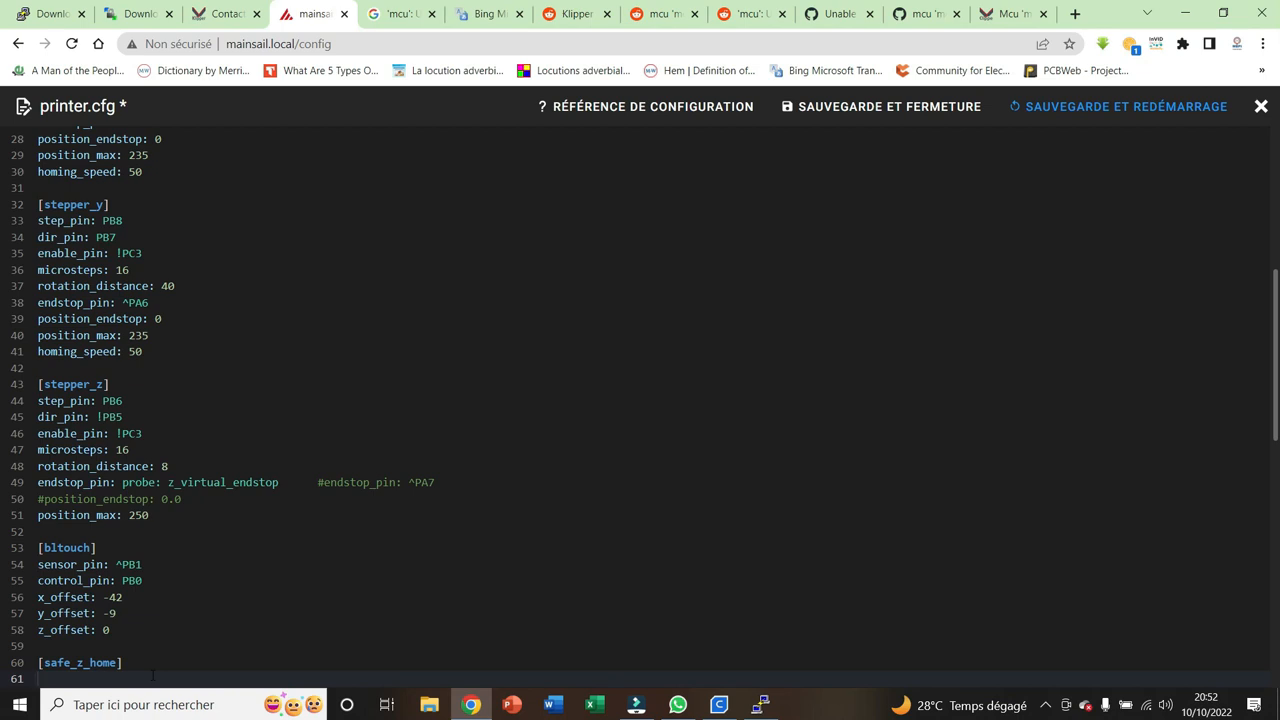
Add home_xy_position: 117.5,117.5 to the [safe_z_home] section
{"action": "type", "text": "home_xy_position: 117.5,117.5"}
{"action": "key", "text": "Return"}
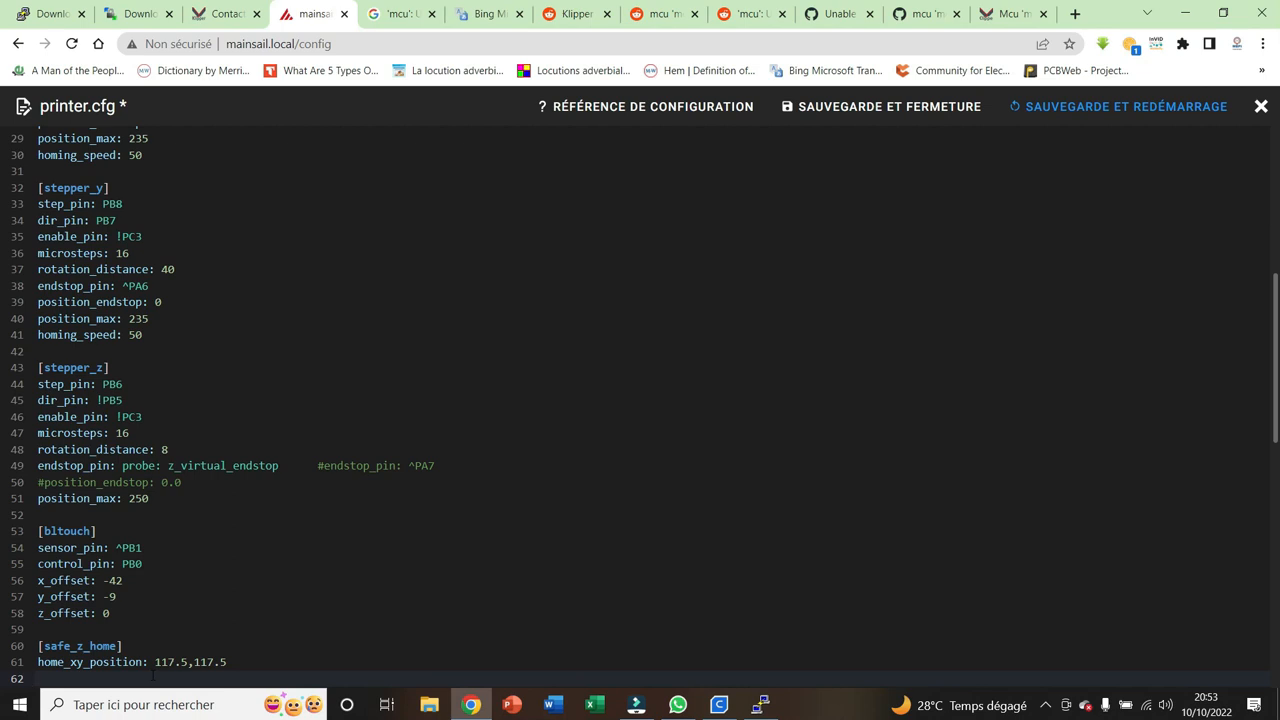
Add z_hop: 10 and z_hop_speed: 5 to the [safe_z_home] section
{"action": "type", "text": "z_hop: 10"}
{"action": "key", "text": "Return"}
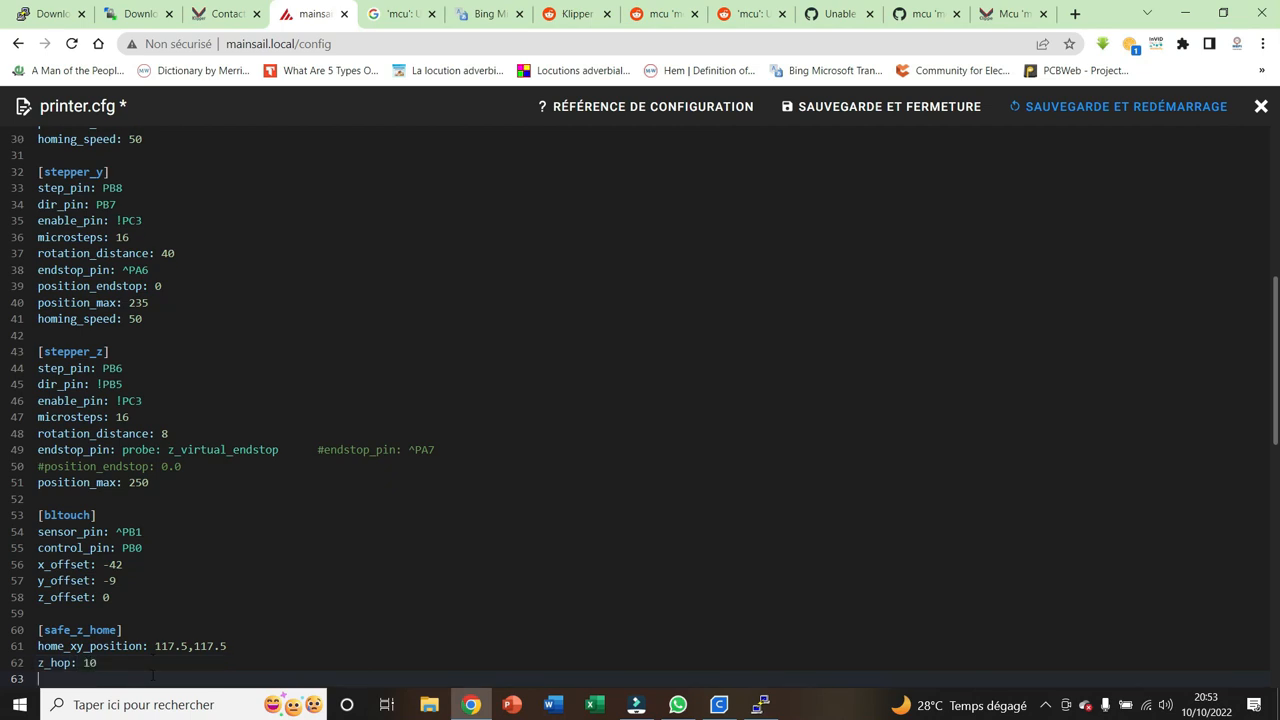
{"action": "type", "text": "z_hop_speed: 5"}
{"action": "key", "text": "Return"}
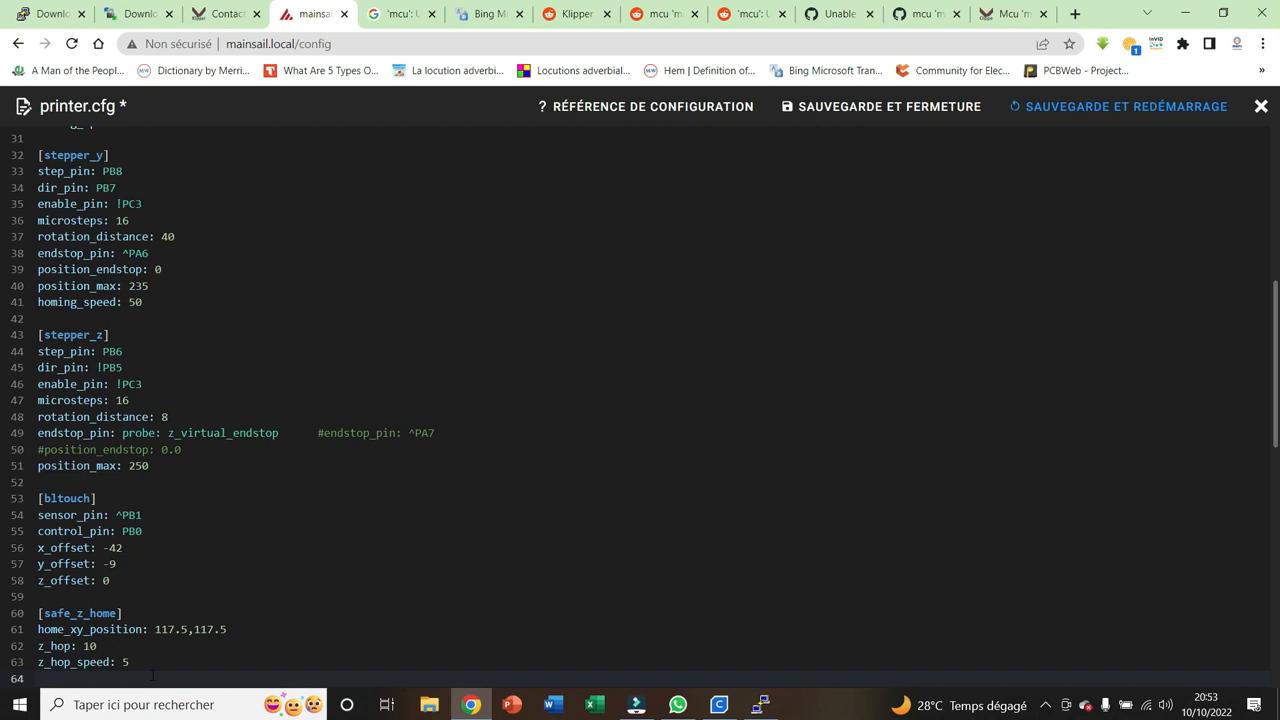
Start a [bed_mesh] section between [safe_z_home] and [extruder], with an empty line ready beneath its header
{"action": "key", "text": "Return"}
{"action": "type", "text": "["}
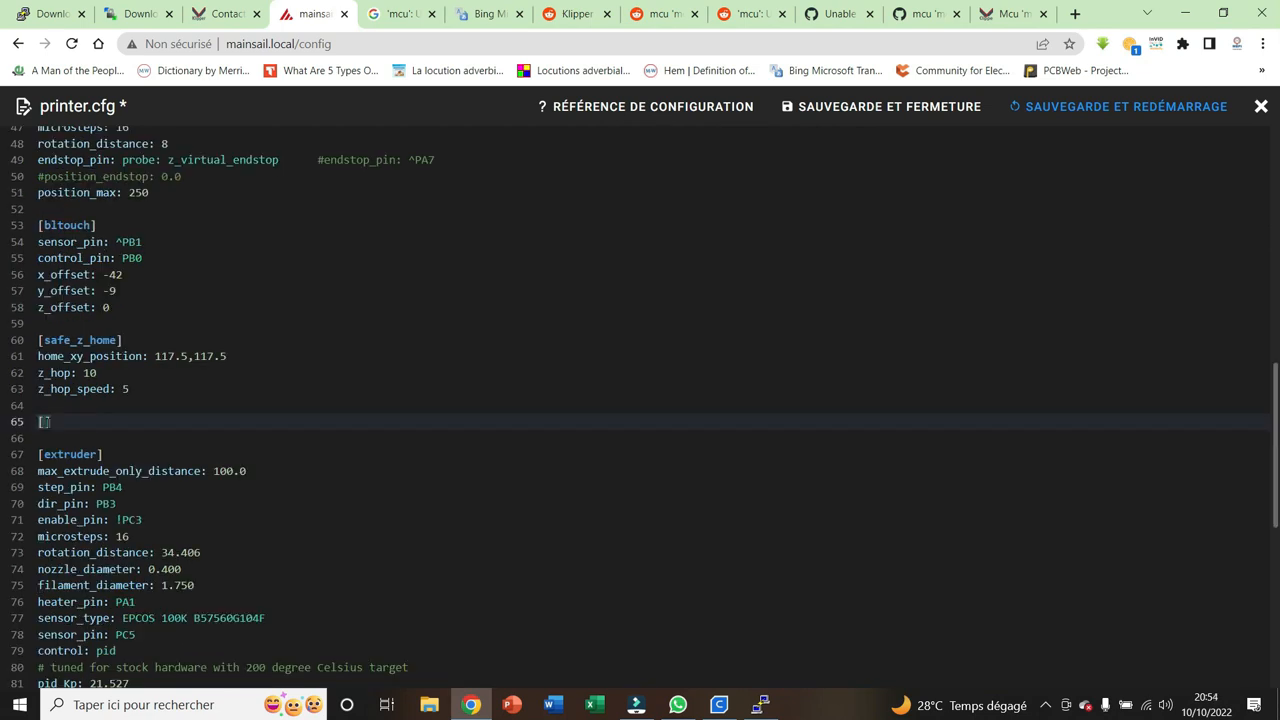
{"action": "type", "text": "bed_mesh"}
{"action": "key", "text": "Return"}
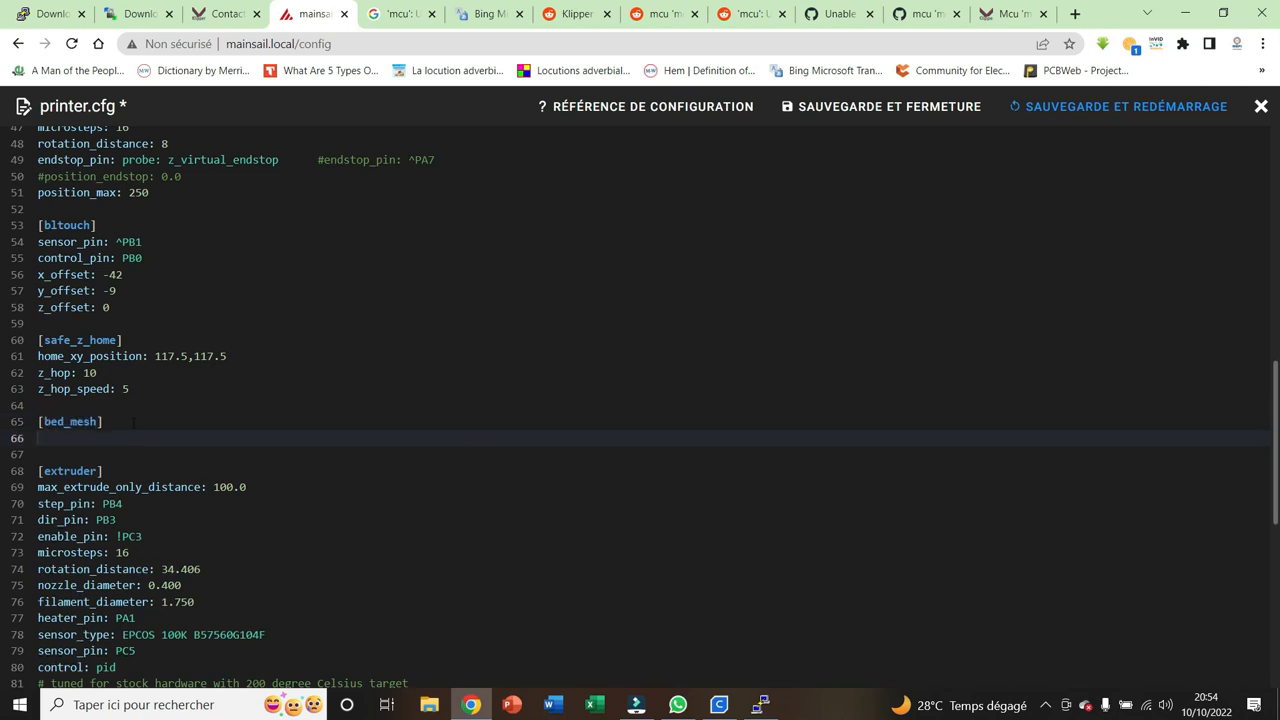
Add speed: 120 and horizontal_move_z: 5 to the [bed_mesh] section
{"action": "type", "text": "speed: 120"}
{"action": "key", "text": "Return"}
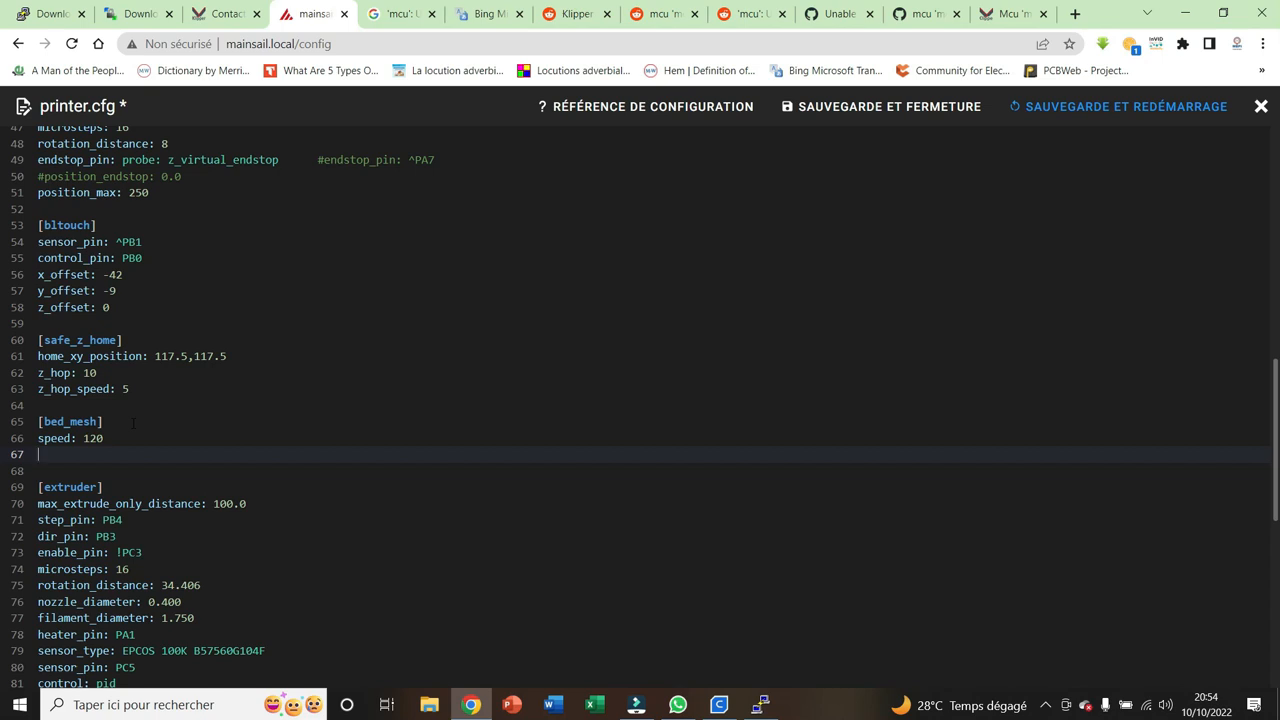
{"action": "type", "text": "horizontal_move_z: 5"}
{"action": "key", "text": "Return"}
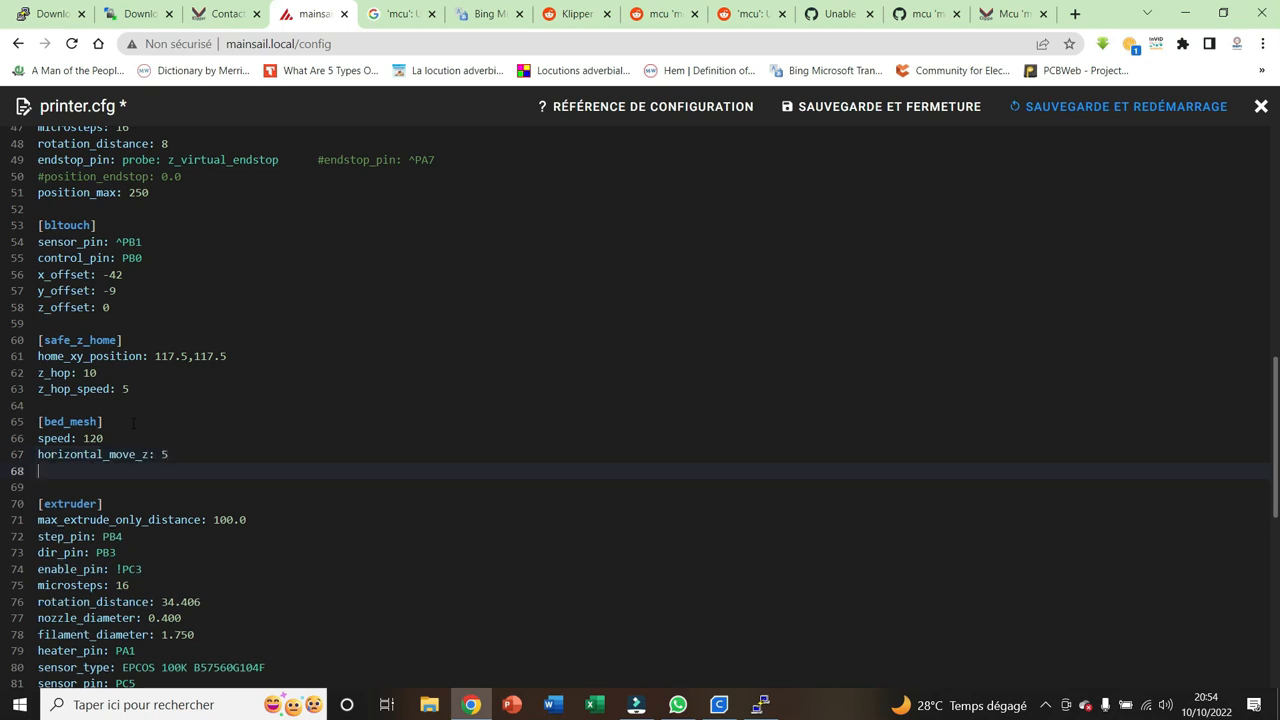
Define the mesh bounds in [bed_mesh] with mesh_min: 15,15 and mesh_max: 188,191
{"action": "type", "text": "mesh_min: 15,15"}
{"action": "key", "text": "Return"}
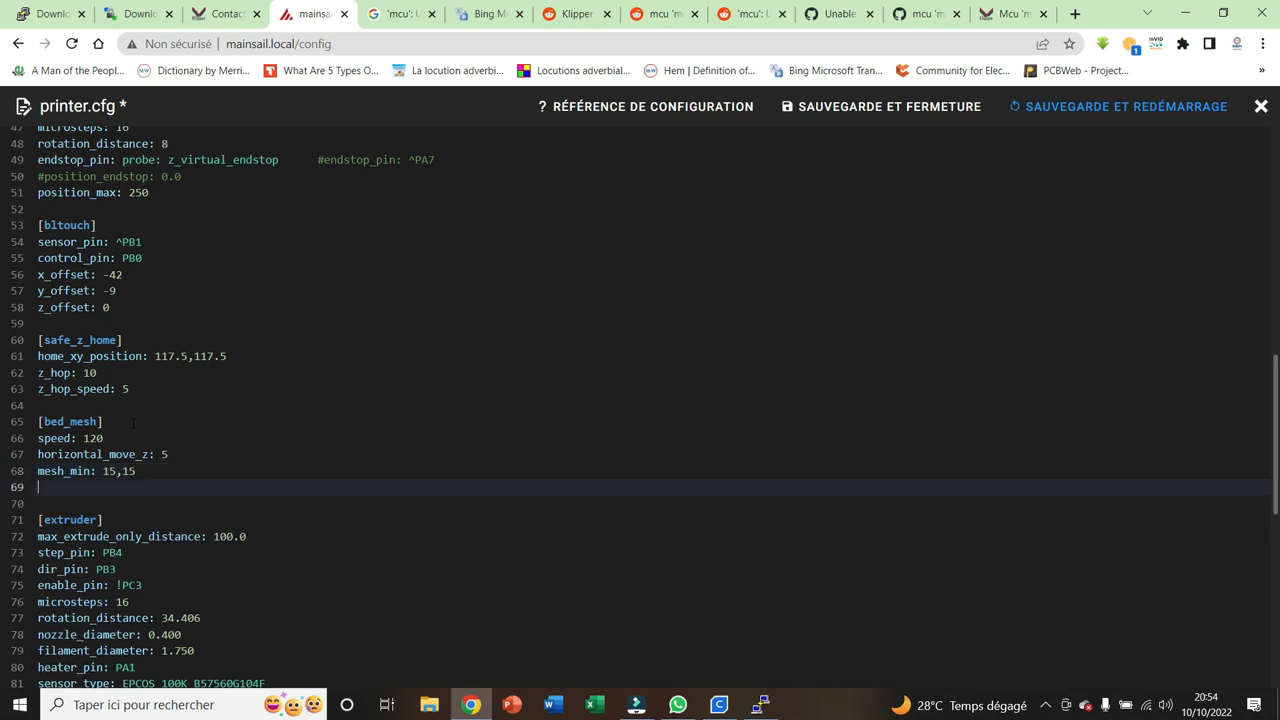
{"action": "type", "text": "mesh_max: 188,191"}
{"action": "key", "text": "Return"}
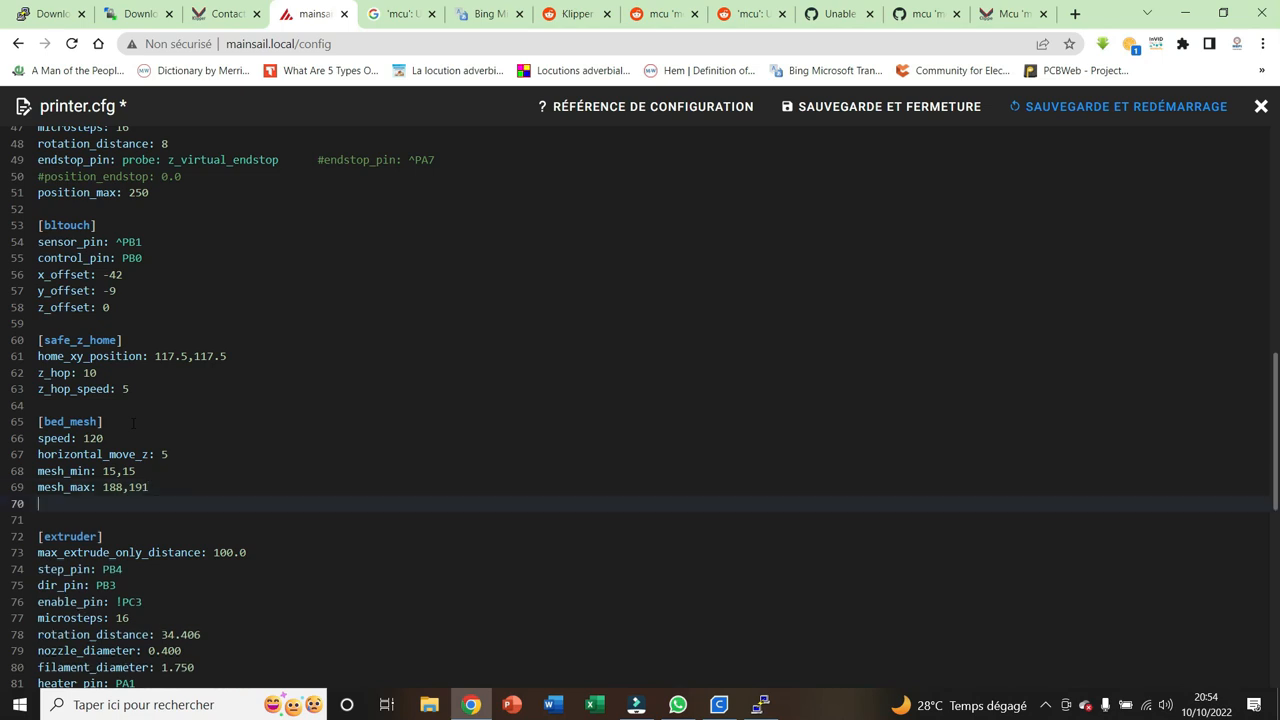
Add probe_count: 5,5 to the [bed_mesh] section below mesh_max
{"action": "type", "text": "probe_count: 5,5"}
{"action": "key", "text": "Return"}
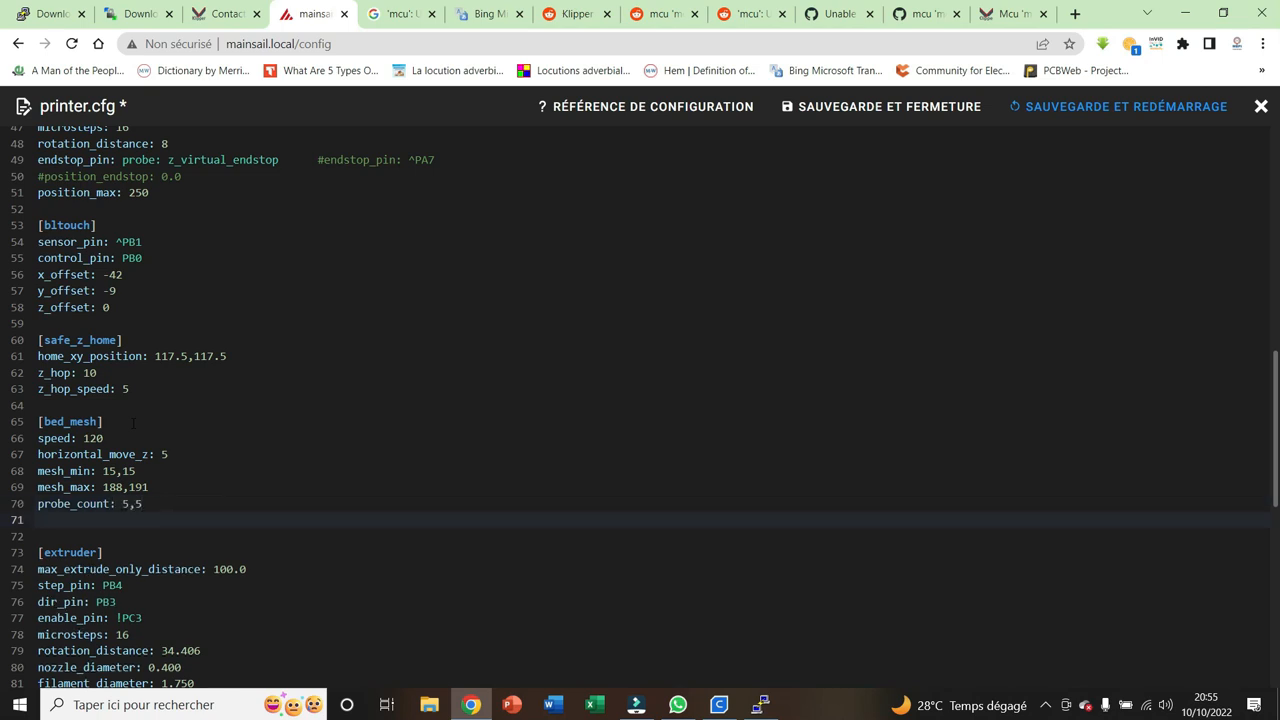
Add algorithm: bicubic to the [bed_mesh] section below probe_count
{"action": "type", "text": "algorithm: bicubic"}
{"action": "key", "text": "Return"}
Add fade_start: 1 to the [bed_mesh] section below the algorithm line
{"action": "type", "text": "fadte=="}
{"action": "key", "text": "BackSpace"}
{"action": "key", "text": "BackSpace"}
{"action": "key", "text": "BackSpace"}
{"action": "key", "text": "BackSpace"}
{"action": "type", "text": "e_start"}
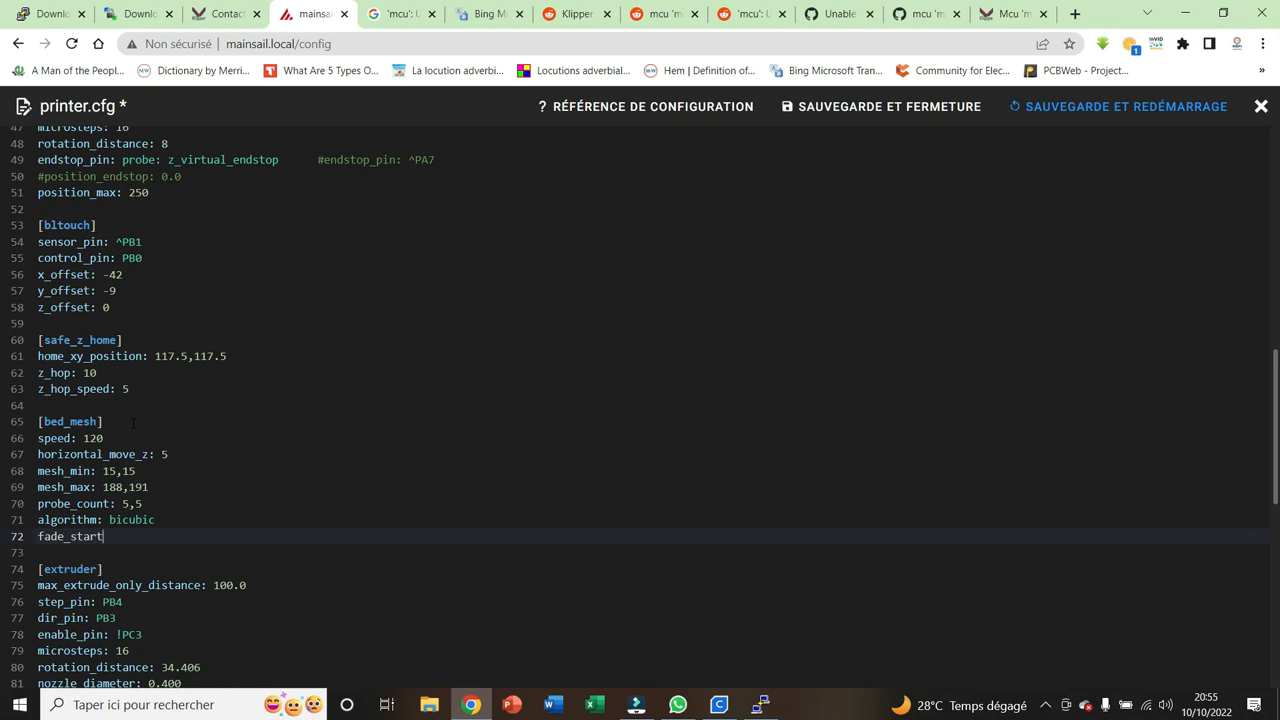
{"action": "type", "text": ": 1"}
{"action": "key", "text": "Return"}
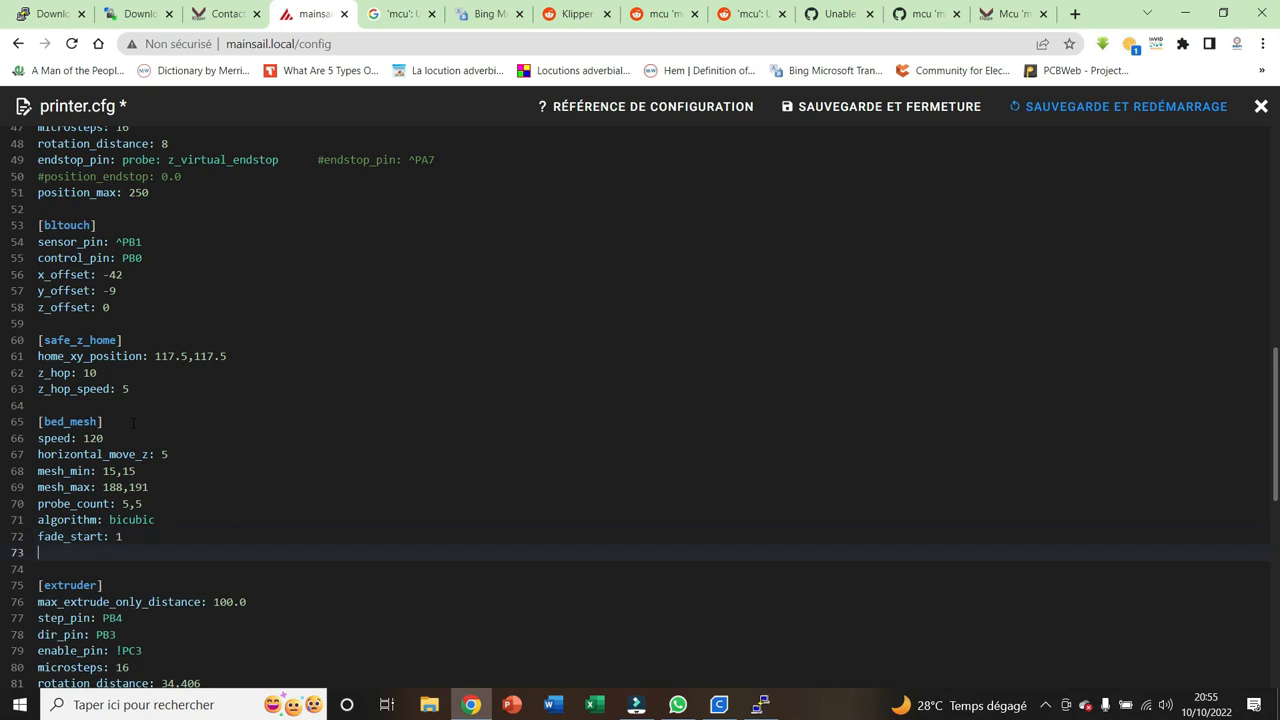
Add fade_end: 10 and fade_target: 0 as the last settings of the [bed_mesh] section
{"action": "type", "text": "fade_end: 10"}
{"action": "key", "text": "Return"}
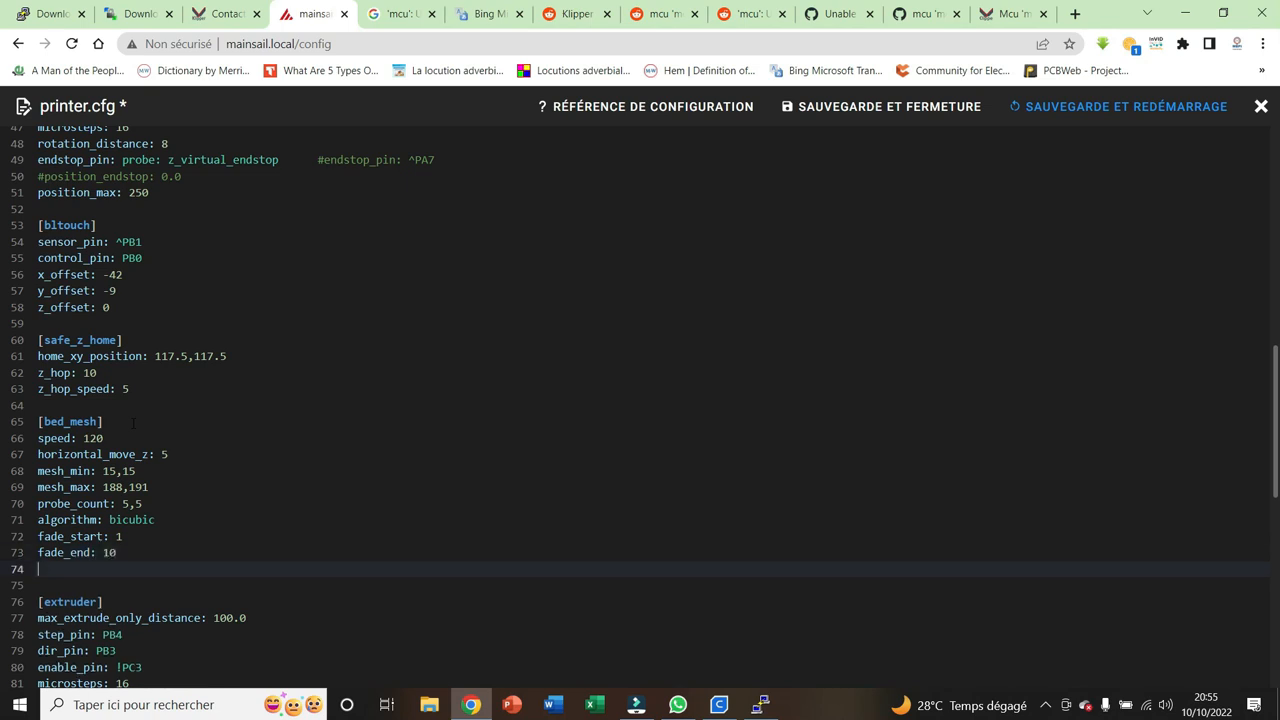
{"action": "type", "text": "fade_target: 0"}
Save printer.cfg with a firmware restart and go to the printer dashboard
{"action": "left_click", "coordinate": [1127, 112]}
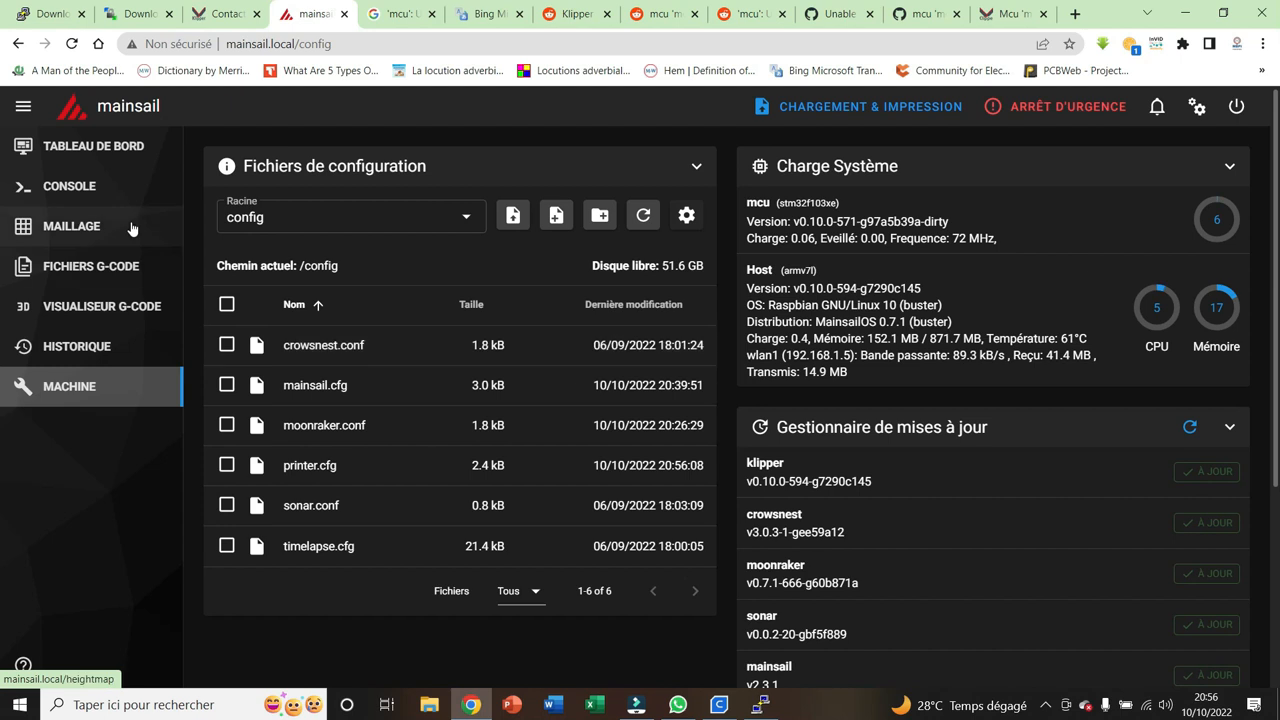
{"action": "left_click", "coordinate": [120, 147]}
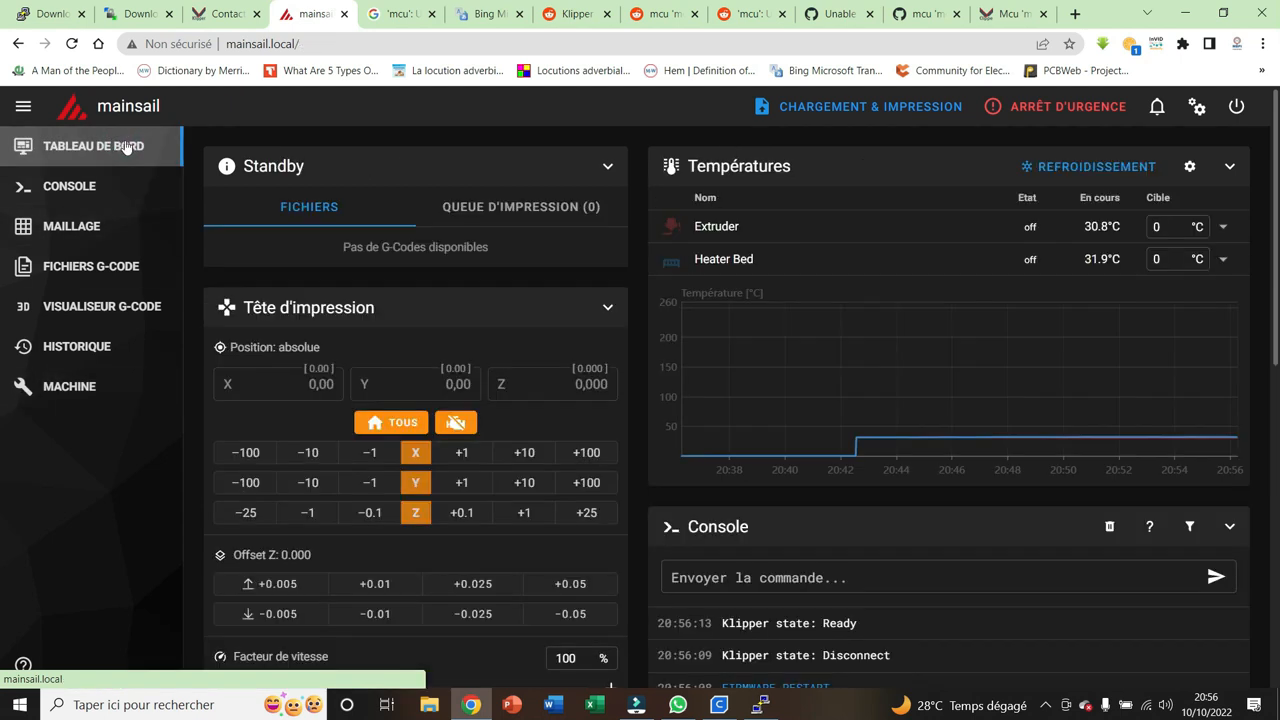